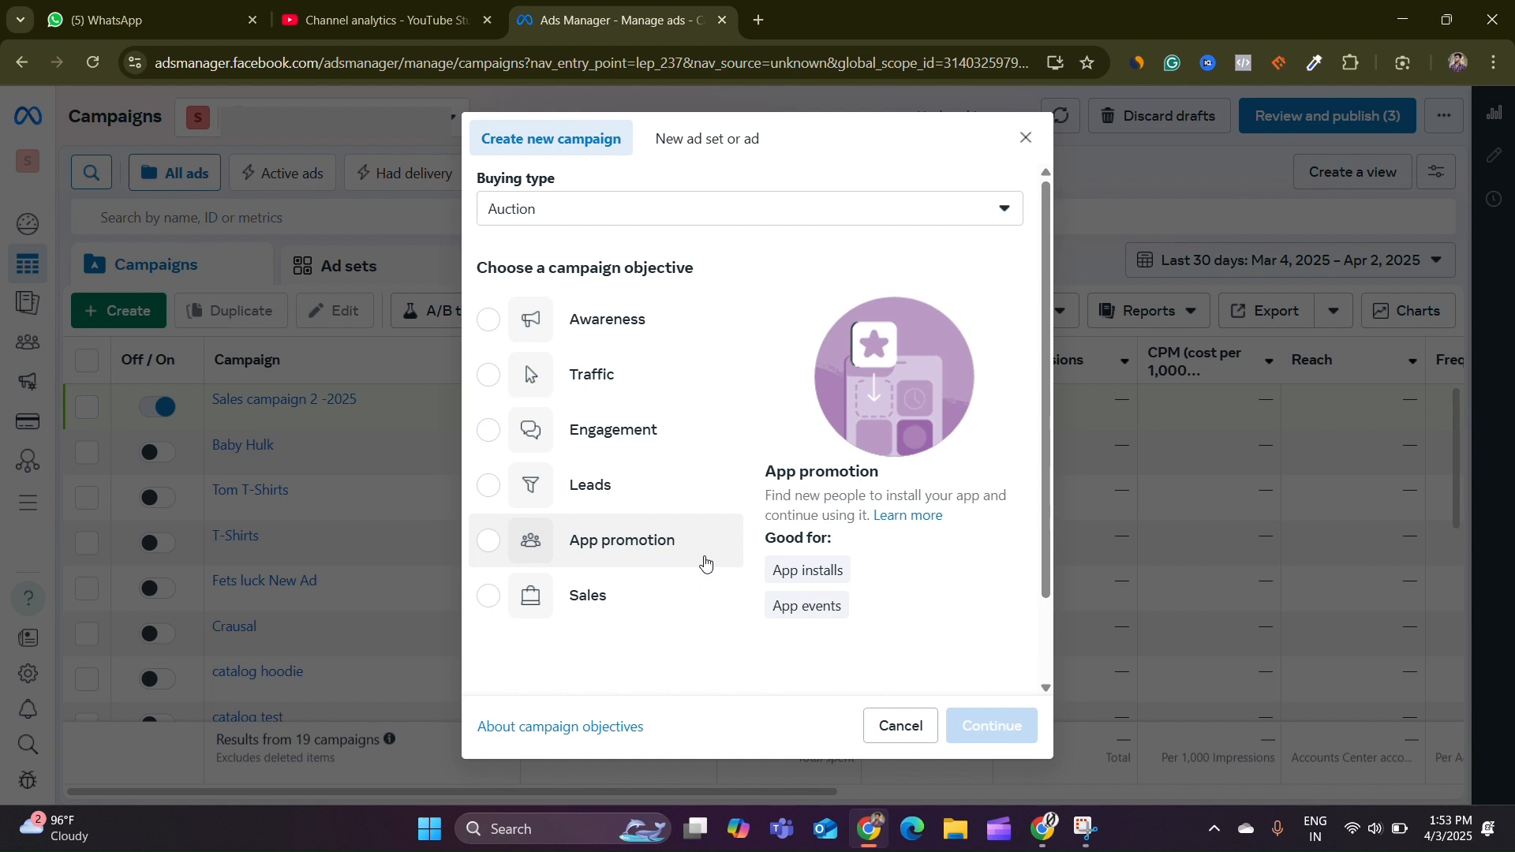
Create a new campaign with the Sales objective using the manual sales campaign setup
{"action": "left_click", "coordinate": [604, 611]}
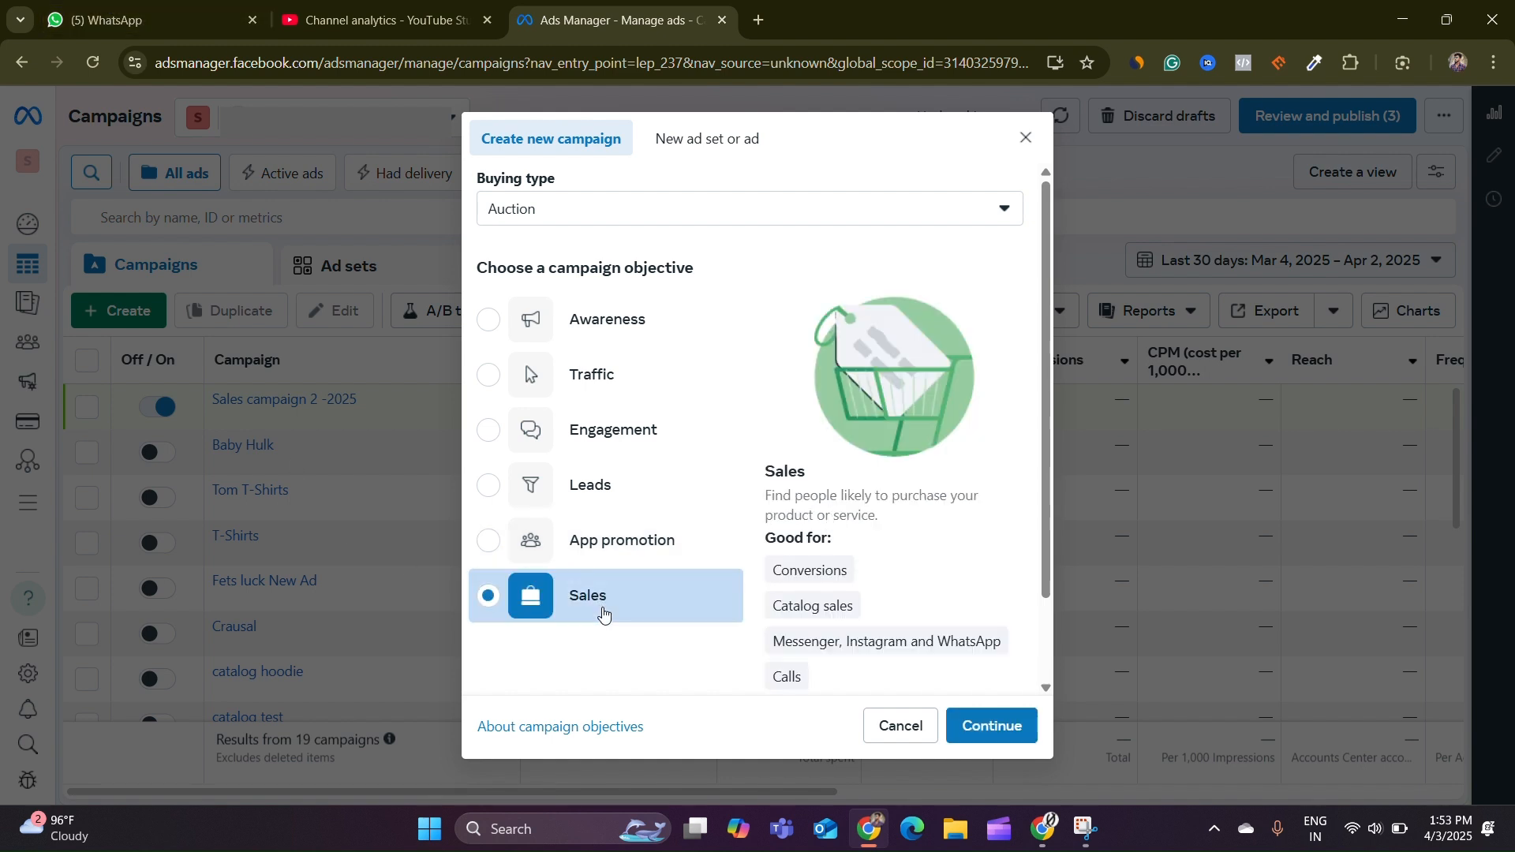
{"action": "left_click", "coordinate": [1014, 738]}
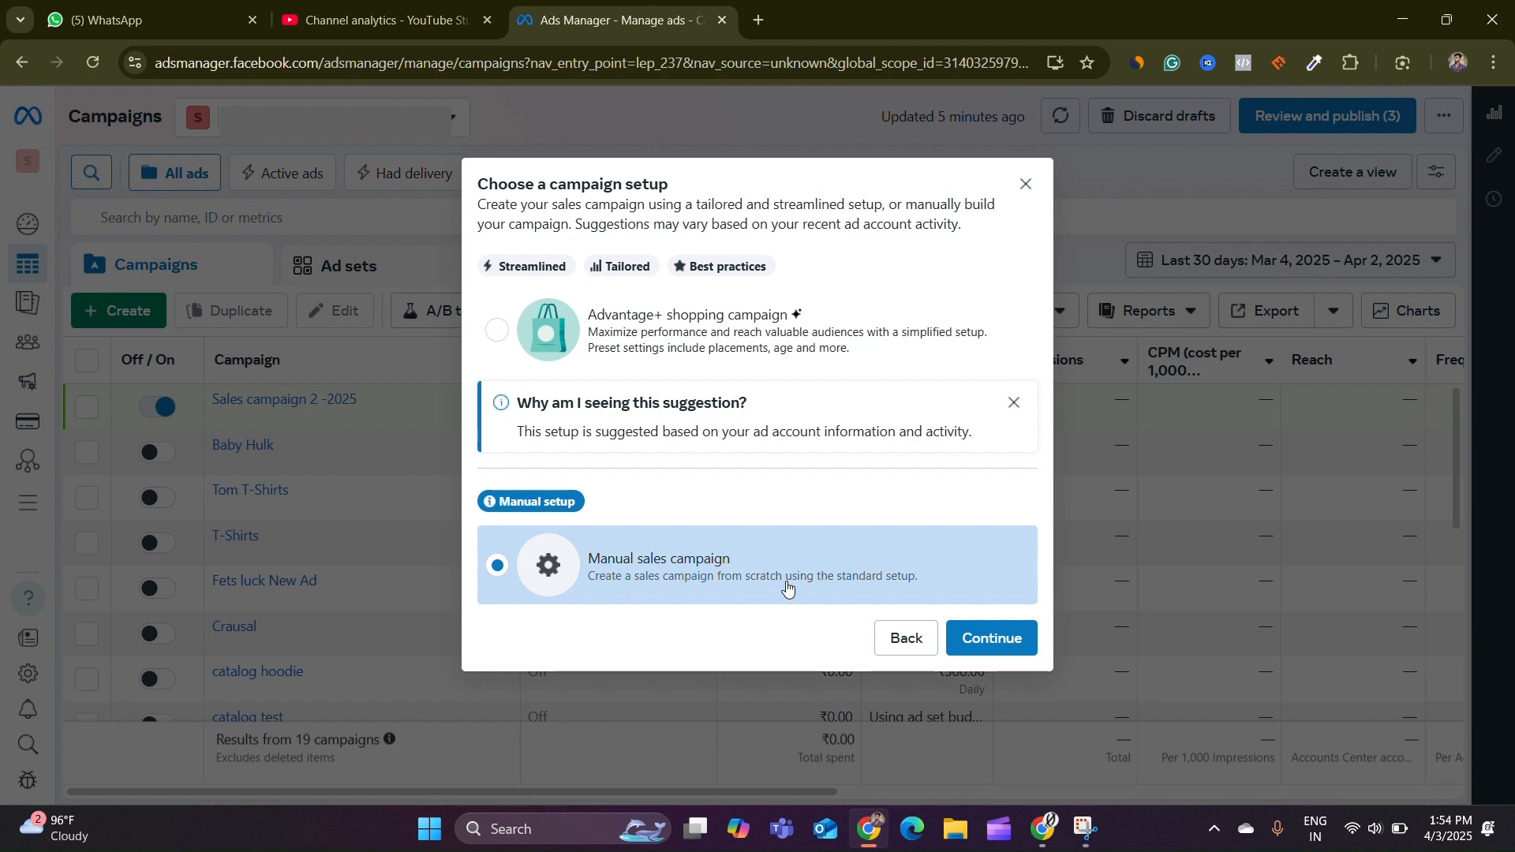
{"action": "left_click", "coordinate": [999, 636]}
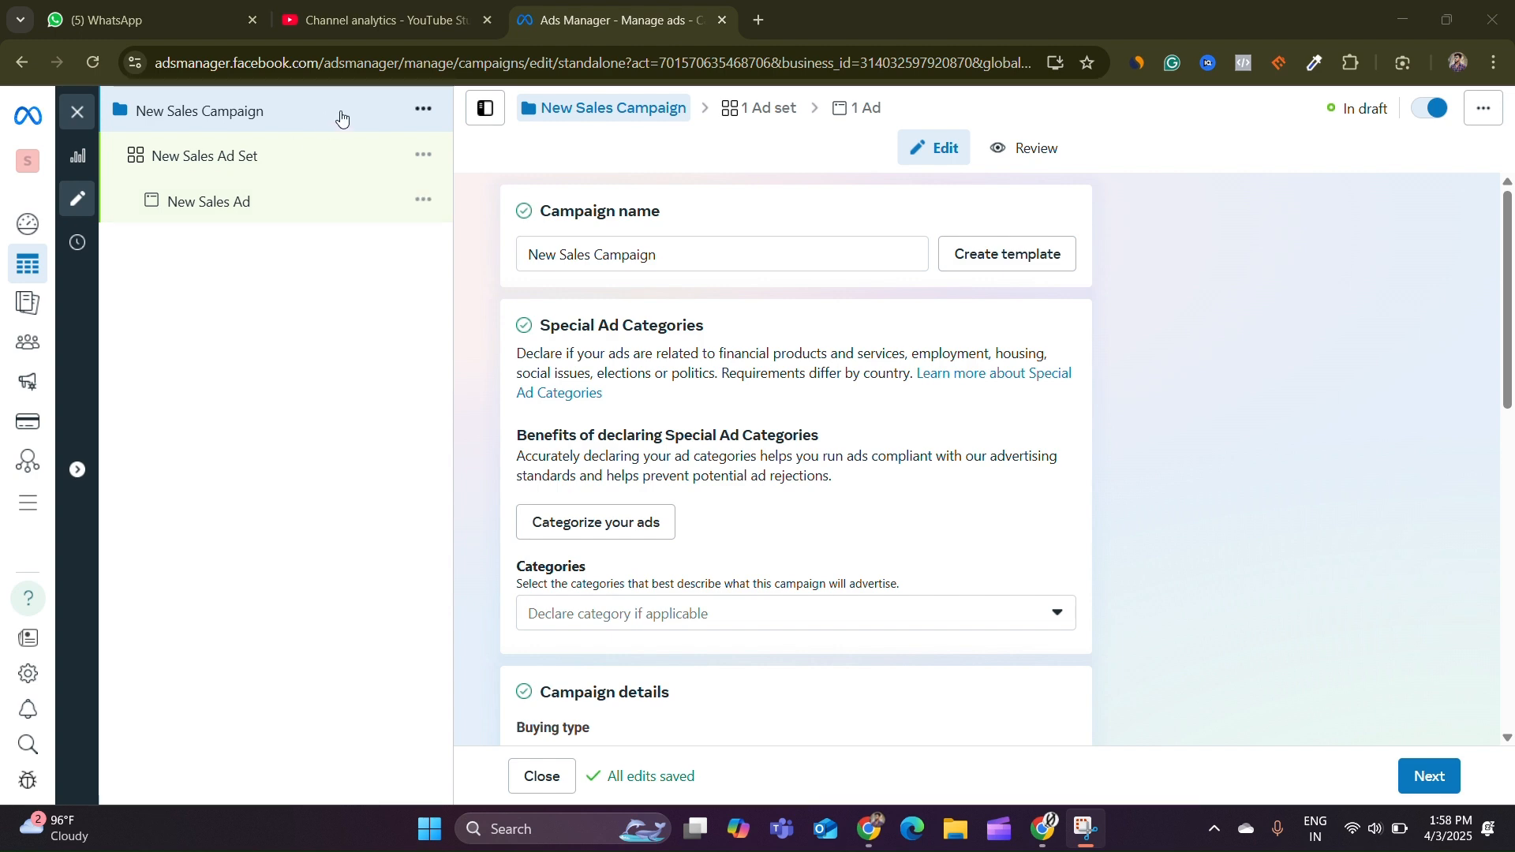
Turn on Advantage campaign budget and set the daily budget to 500 INR
{"action": "scroll", "coordinate": [789, 379], "scroll_direction": "down", "scroll_amount": 5}
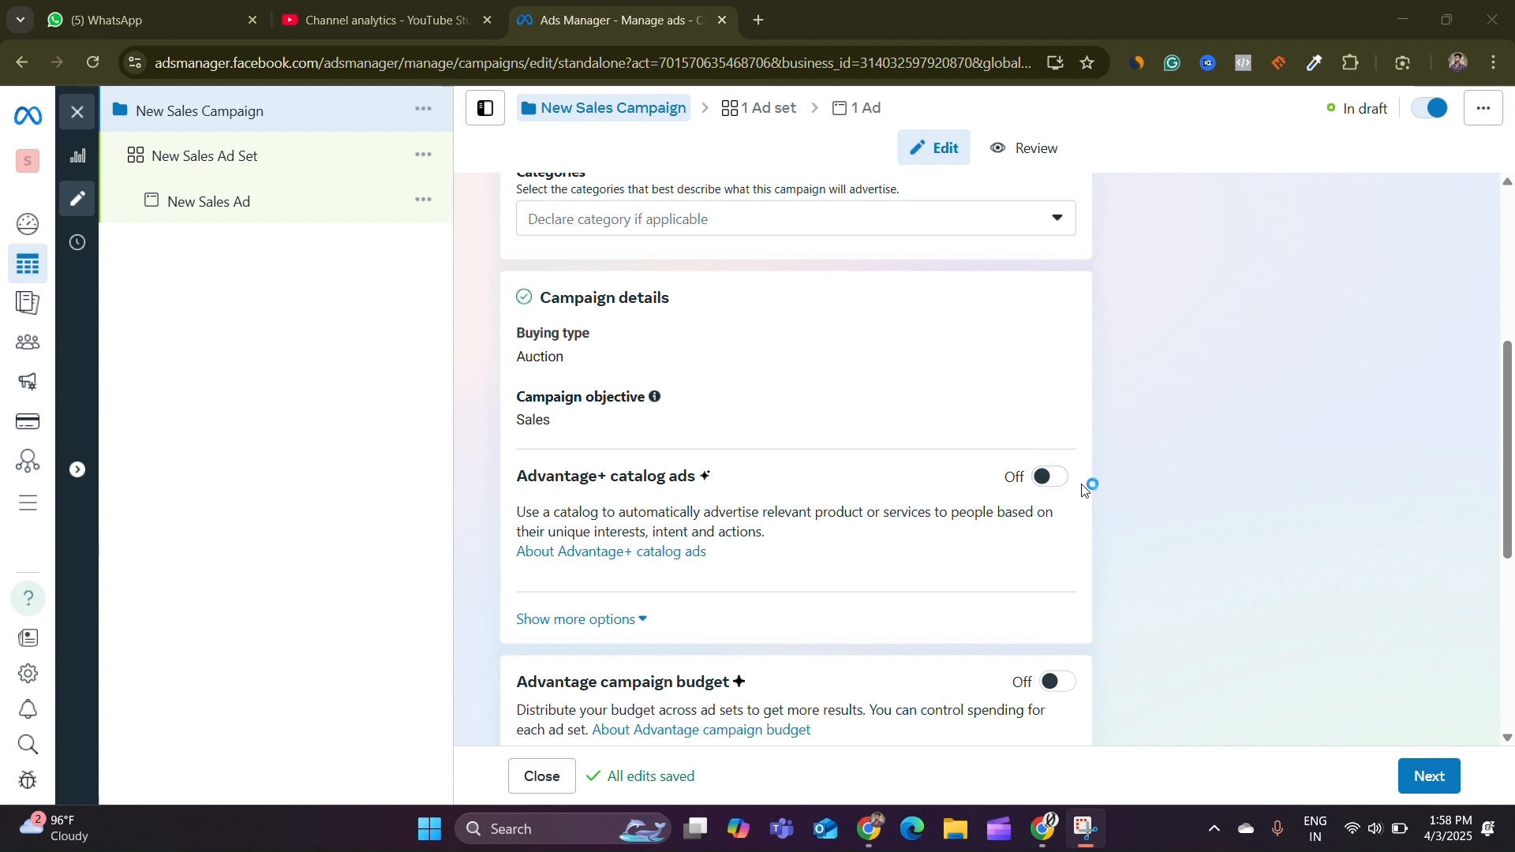
{"action": "scroll", "coordinate": [1083, 484], "scroll_direction": "down", "scroll_amount": 1}
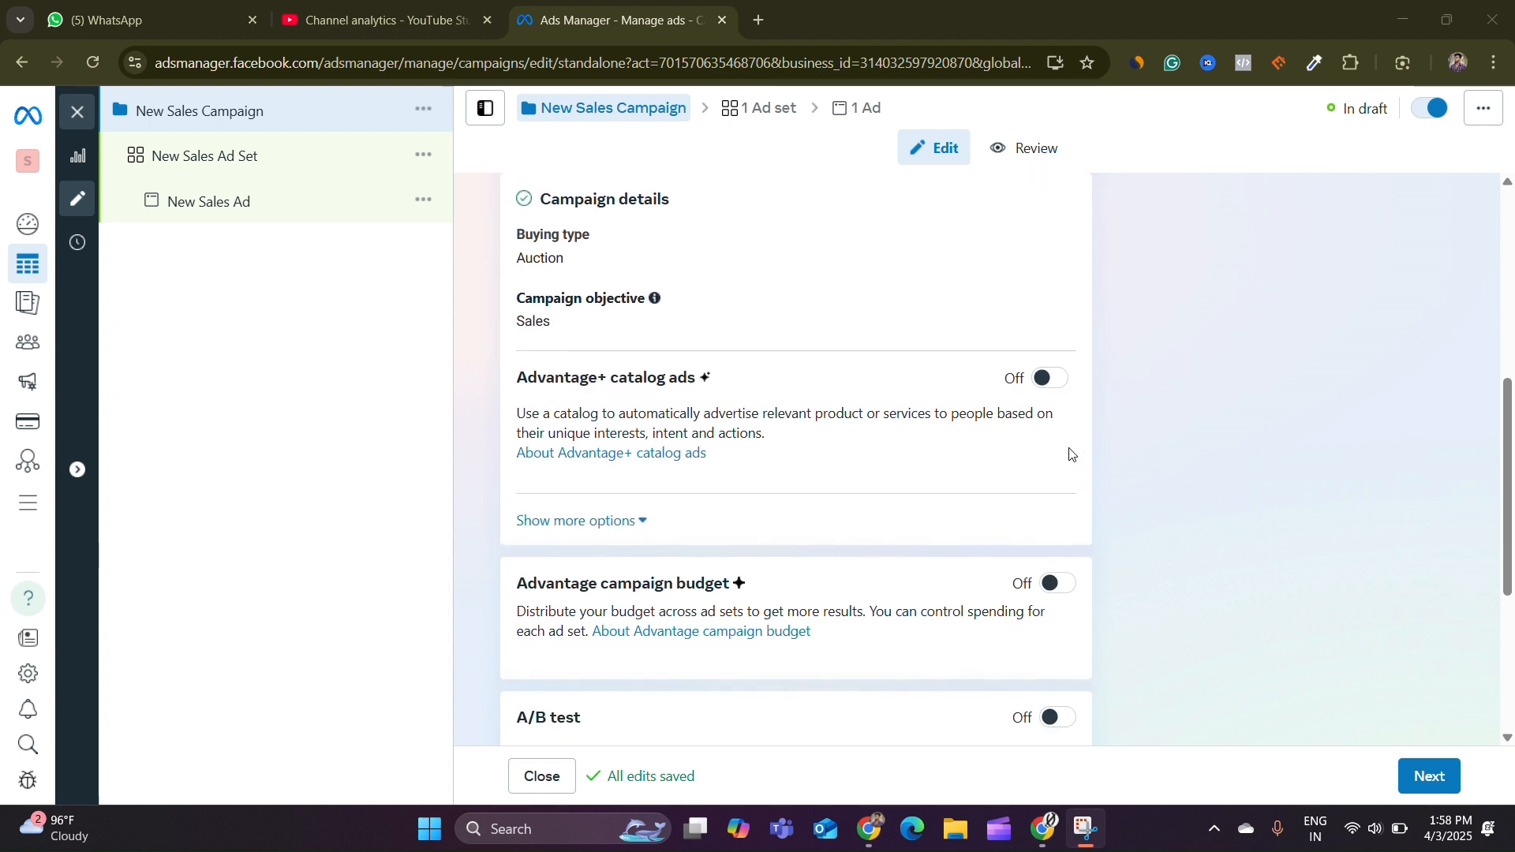
{"action": "scroll", "coordinate": [1030, 451], "scroll_direction": "down", "scroll_amount": 1}
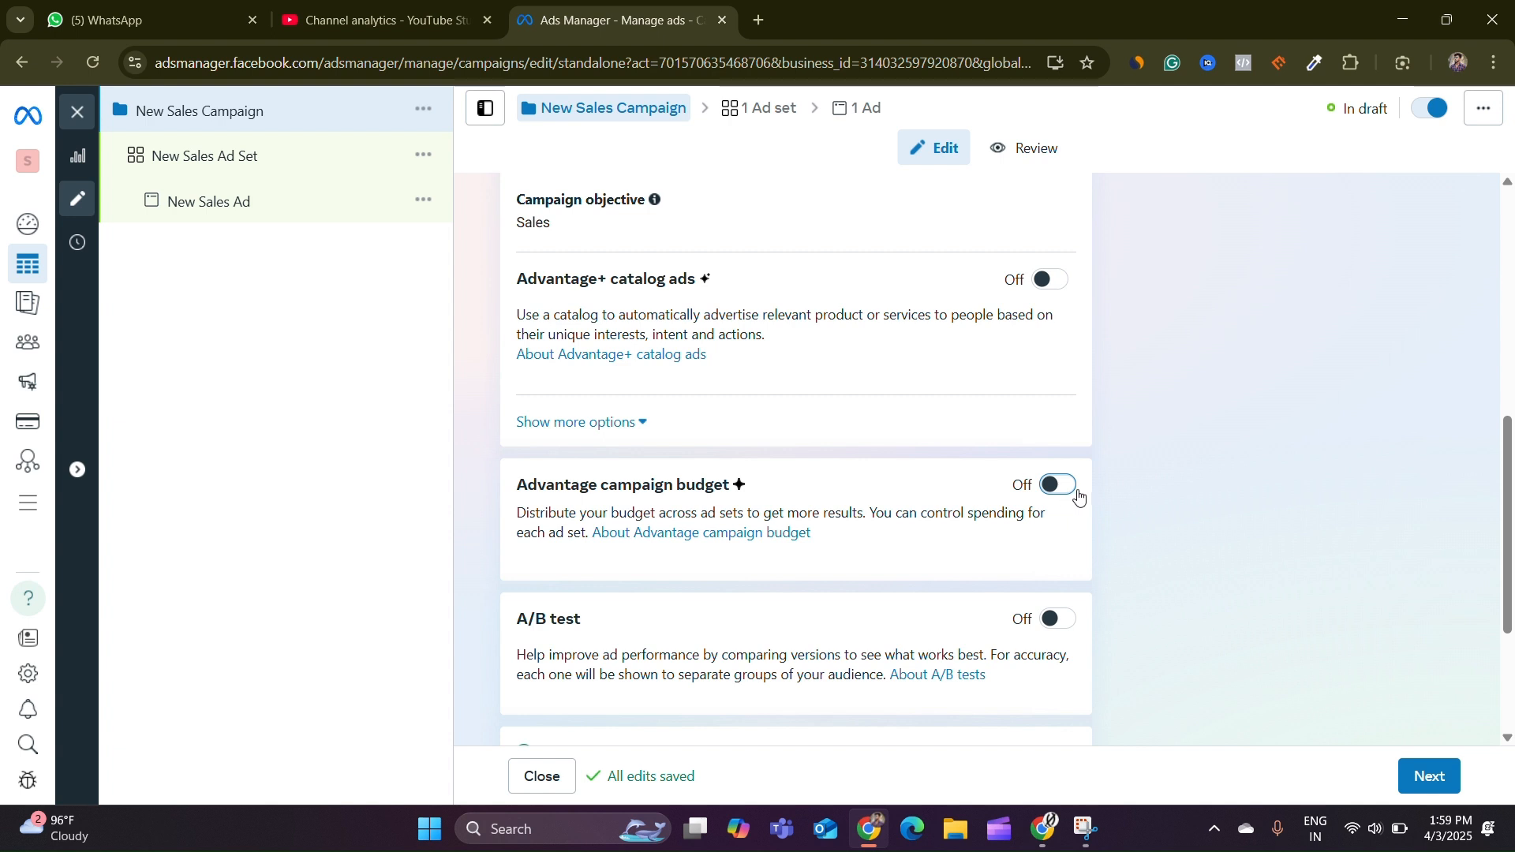
{"action": "left_click", "coordinate": [1052, 486]}
{"action": "double_click", "coordinate": [857, 621]}
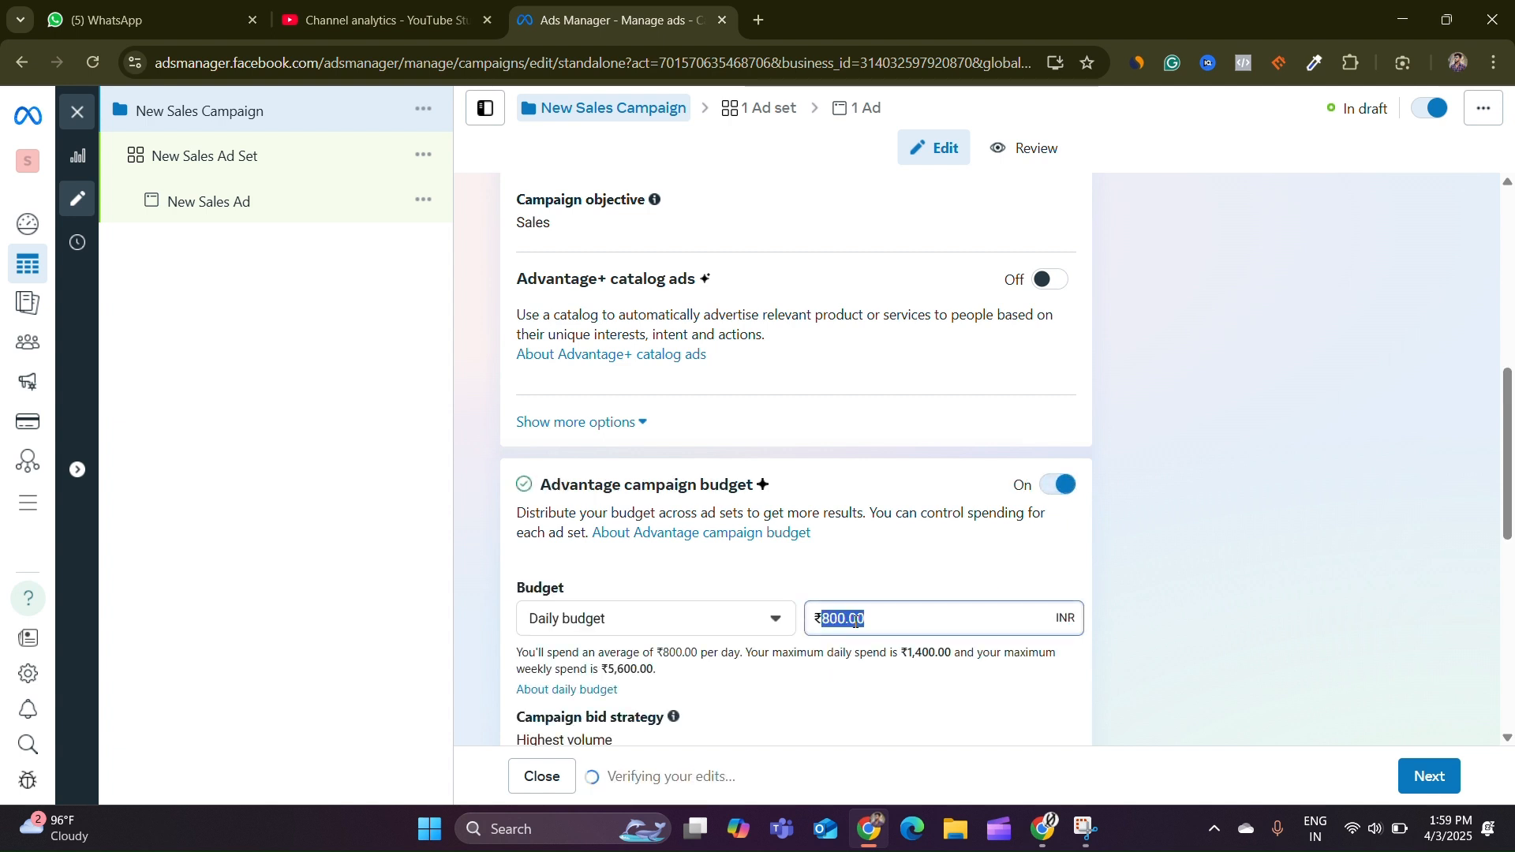
{"action": "type", "text": "500"}
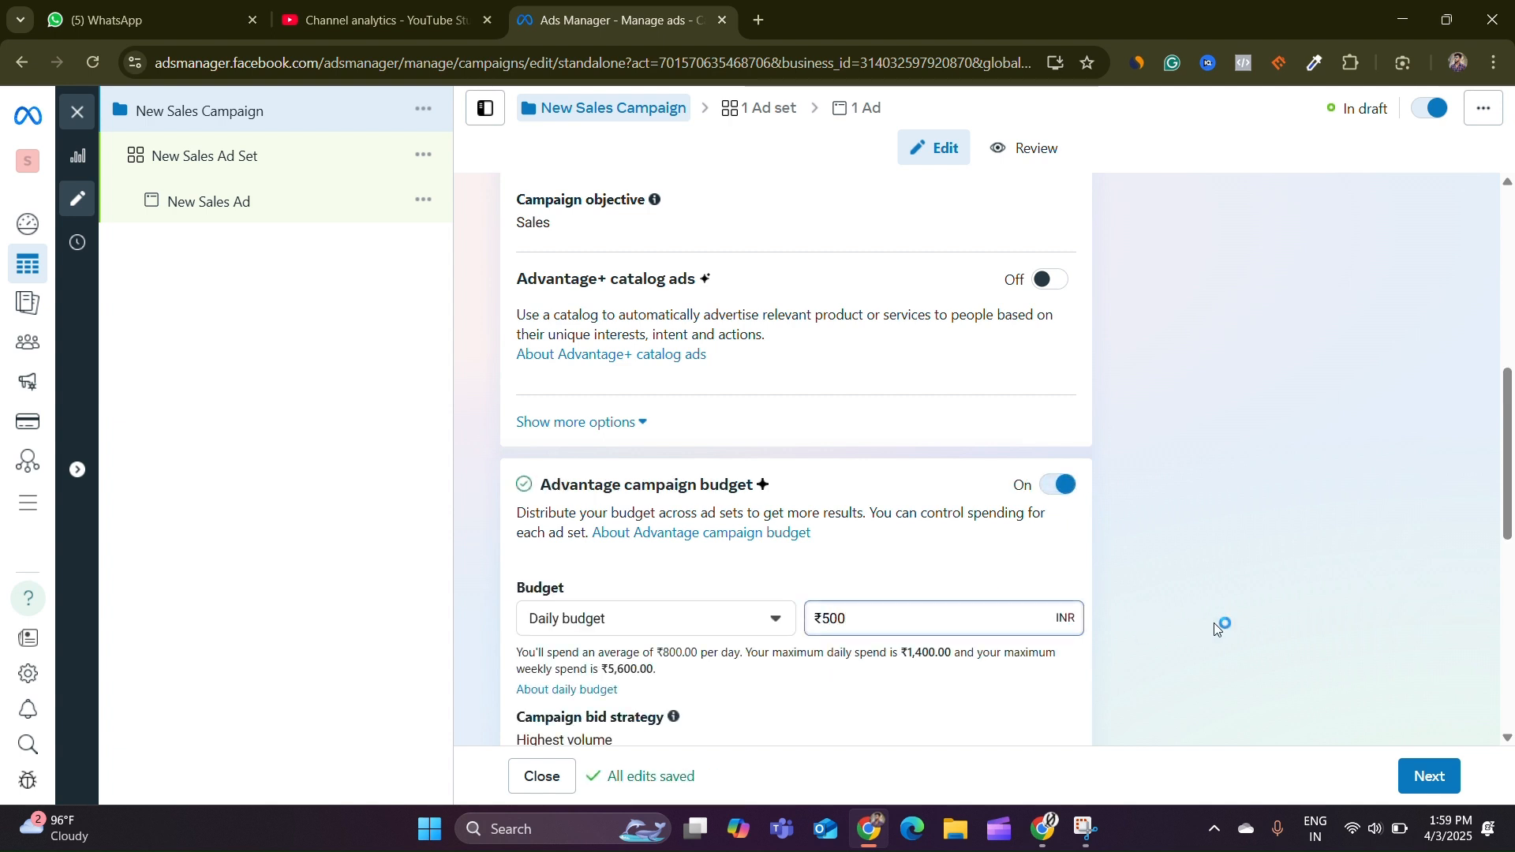
{"action": "left_click", "coordinate": [1221, 625]}
Open the ad set and rename it interest6 3-4
{"action": "scroll", "coordinate": [1004, 478], "scroll_direction": "down", "scroll_amount": 3}
{"action": "scroll", "coordinate": [1004, 478], "scroll_direction": "down", "scroll_amount": 5}
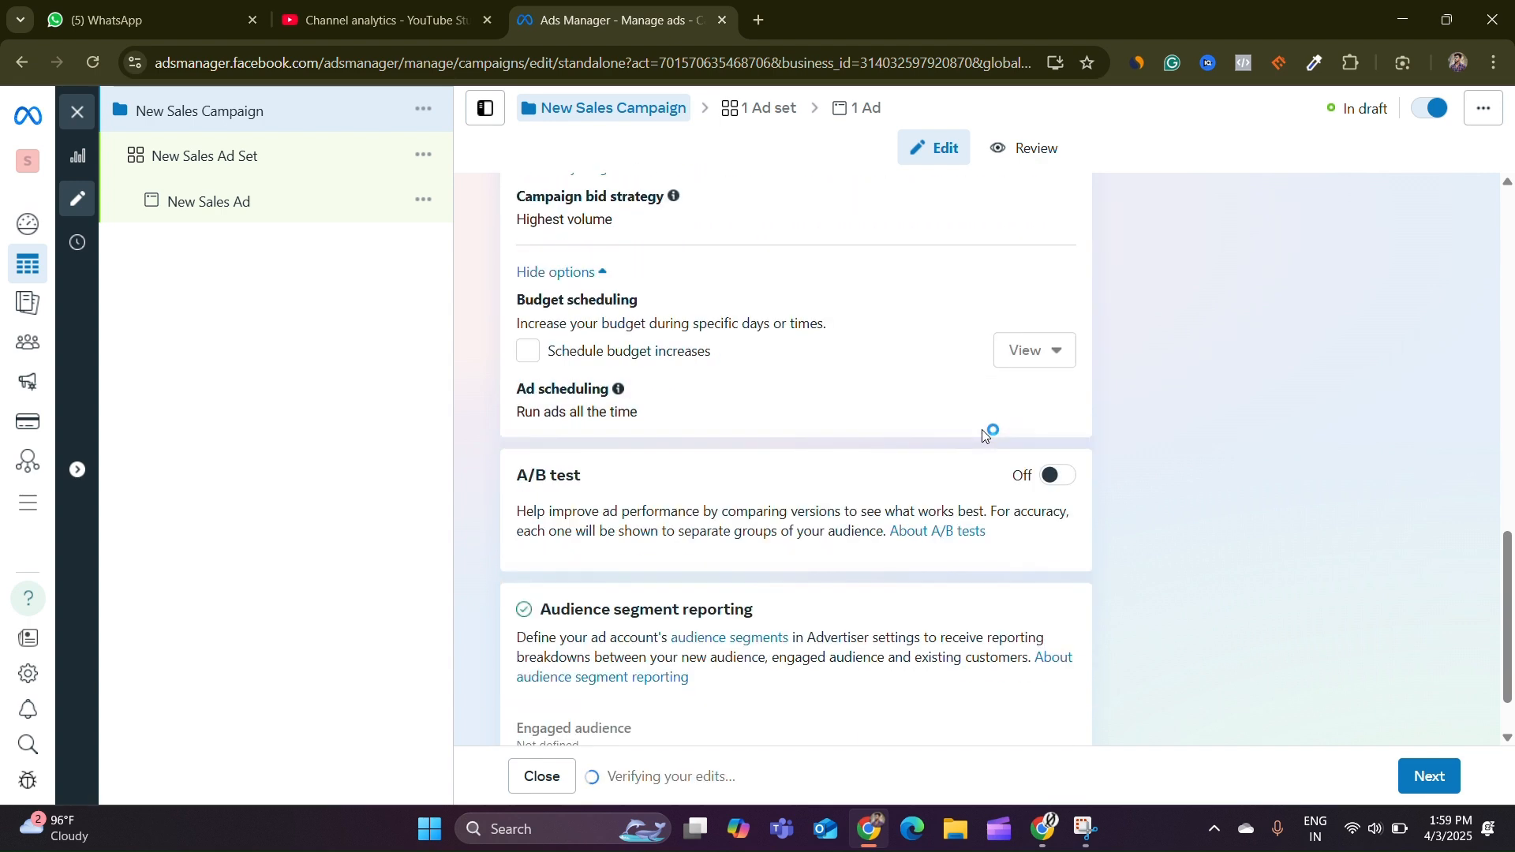
{"action": "left_click", "coordinate": [211, 163]}
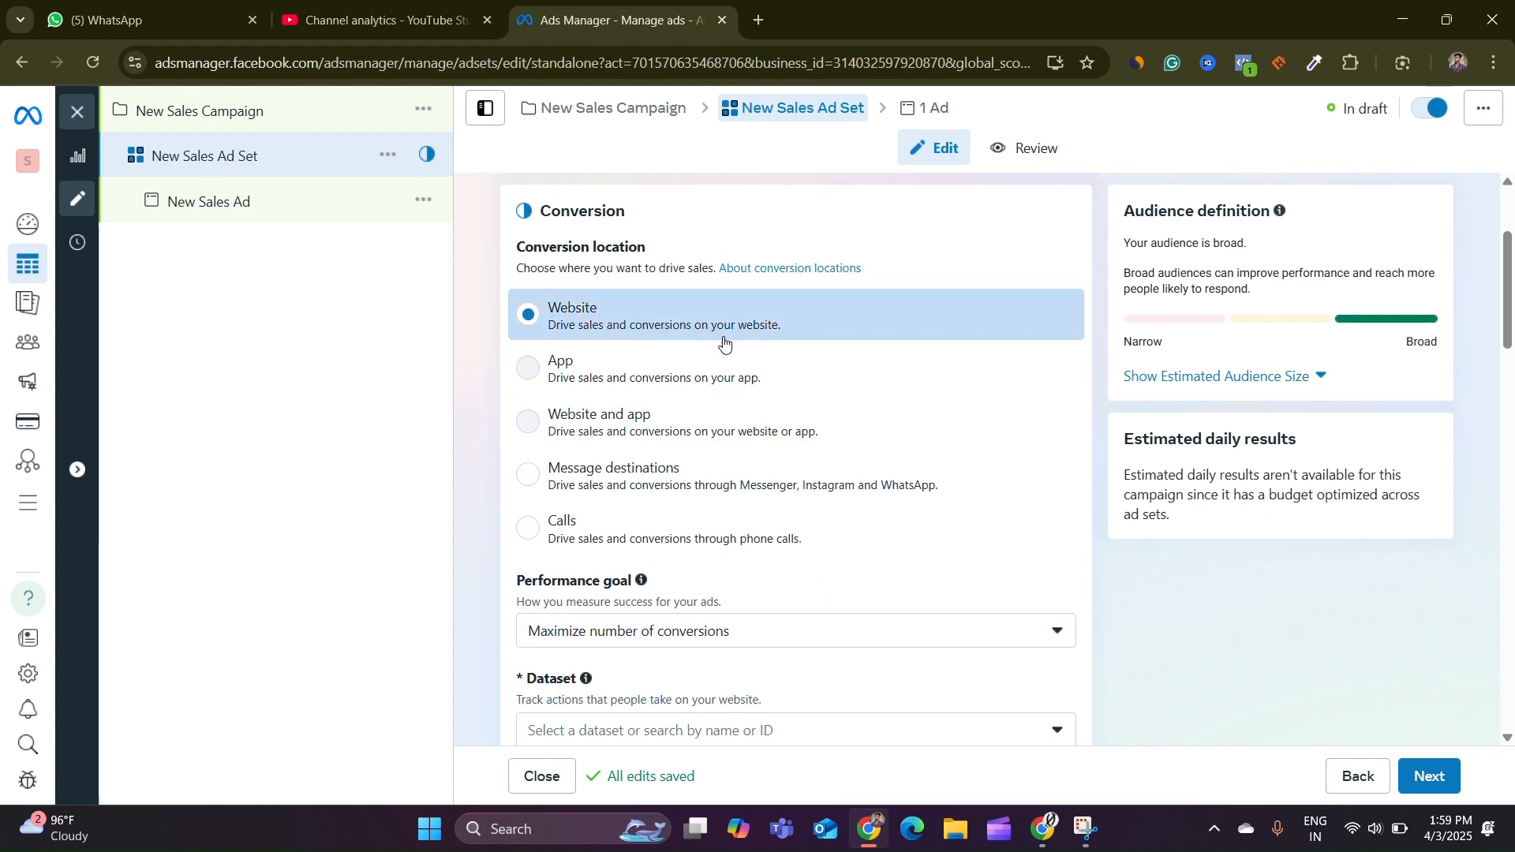
{"action": "double_click", "coordinate": [646, 255]}
{"action": "key", "text": "ctrl+a"}
{"action": "key", "text": "BackSpace"}
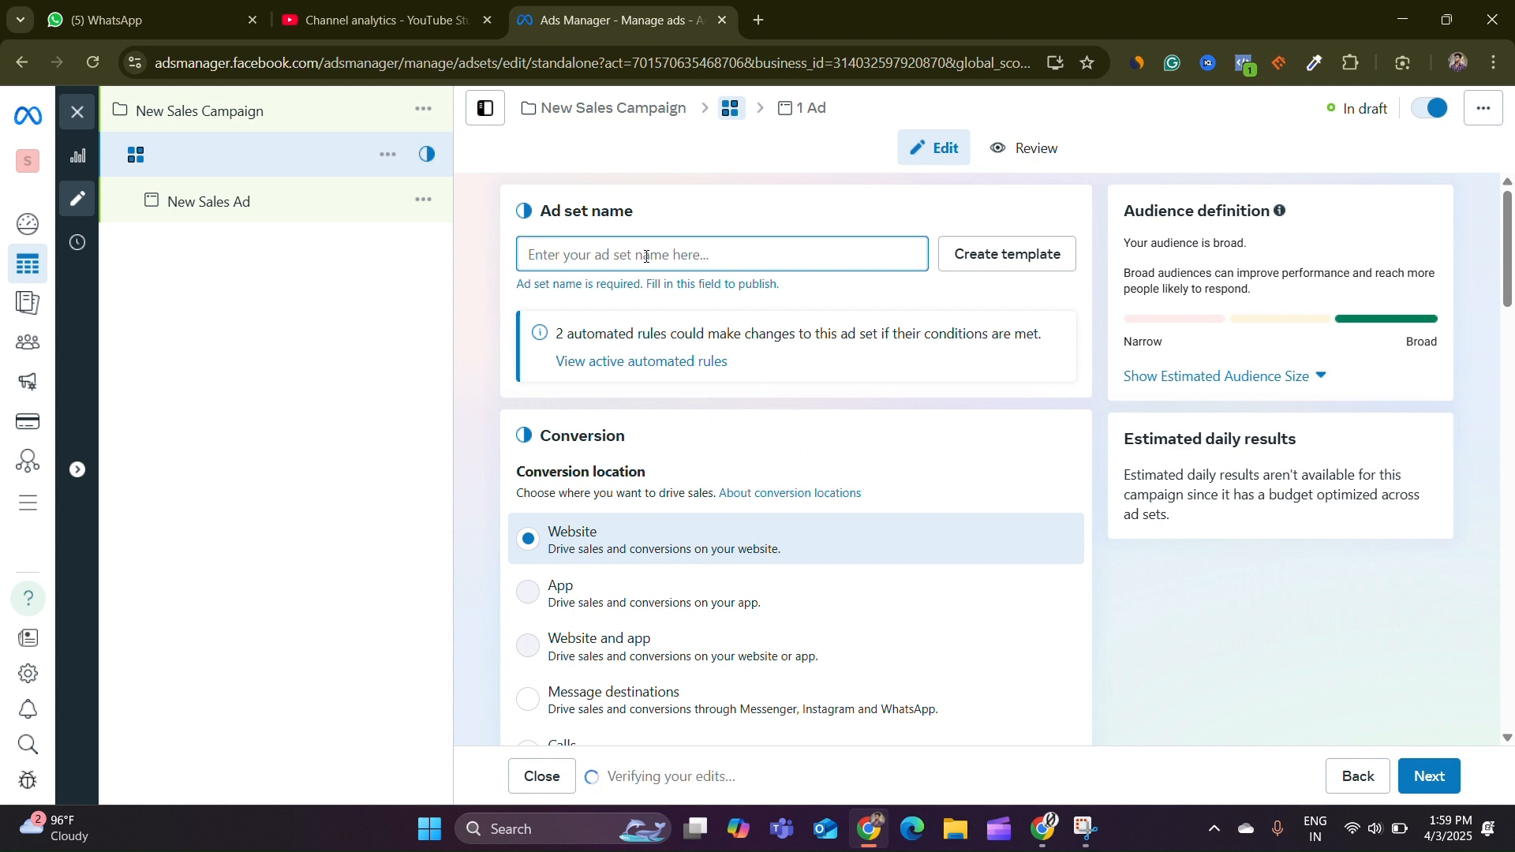
{"action": "type", "text": "interest6 "}
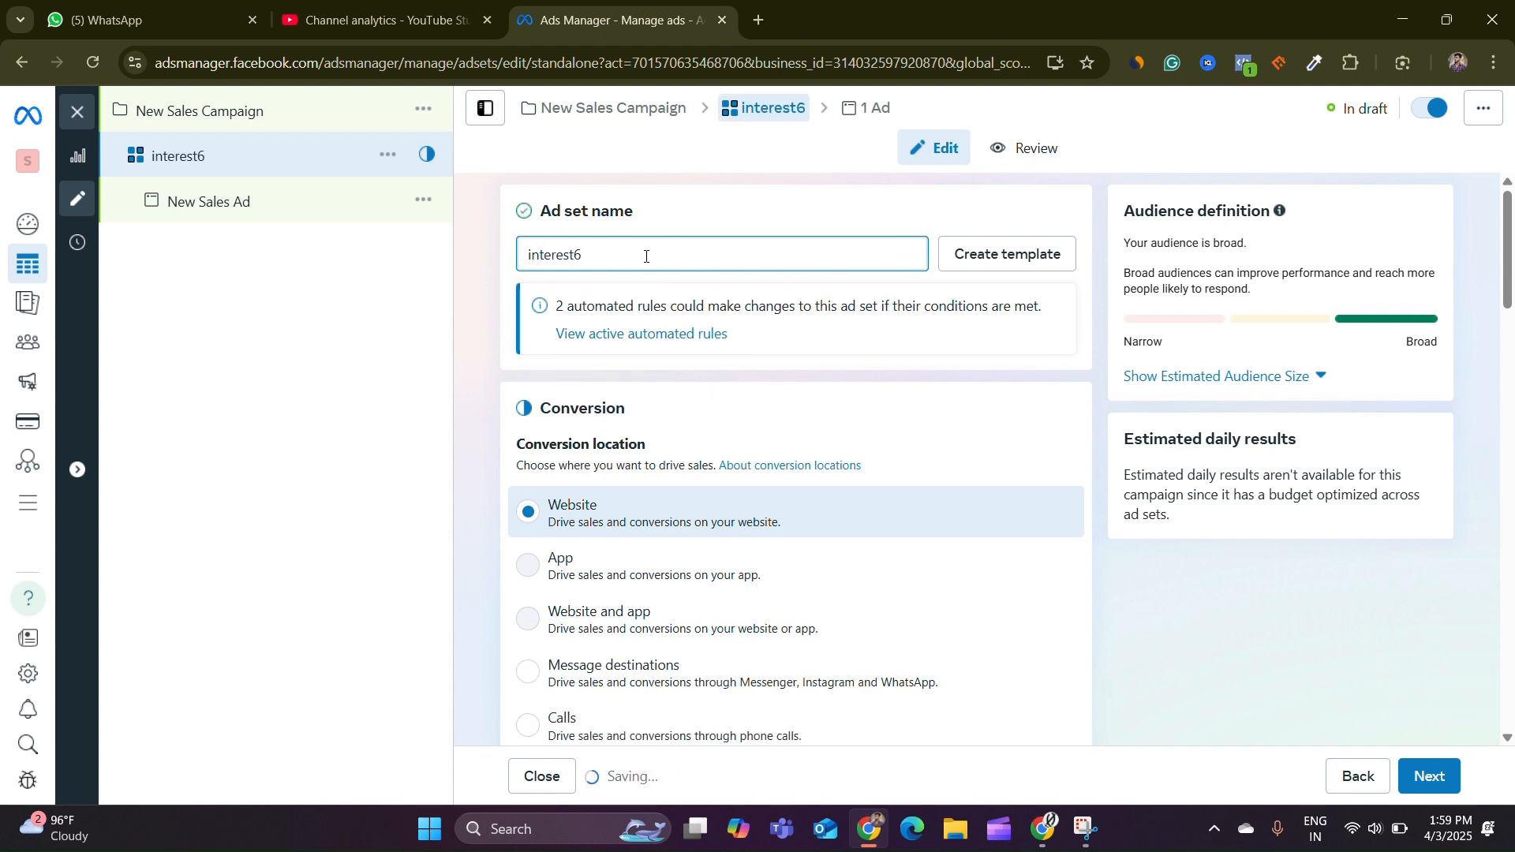
{"action": "type", "text": "3-"}
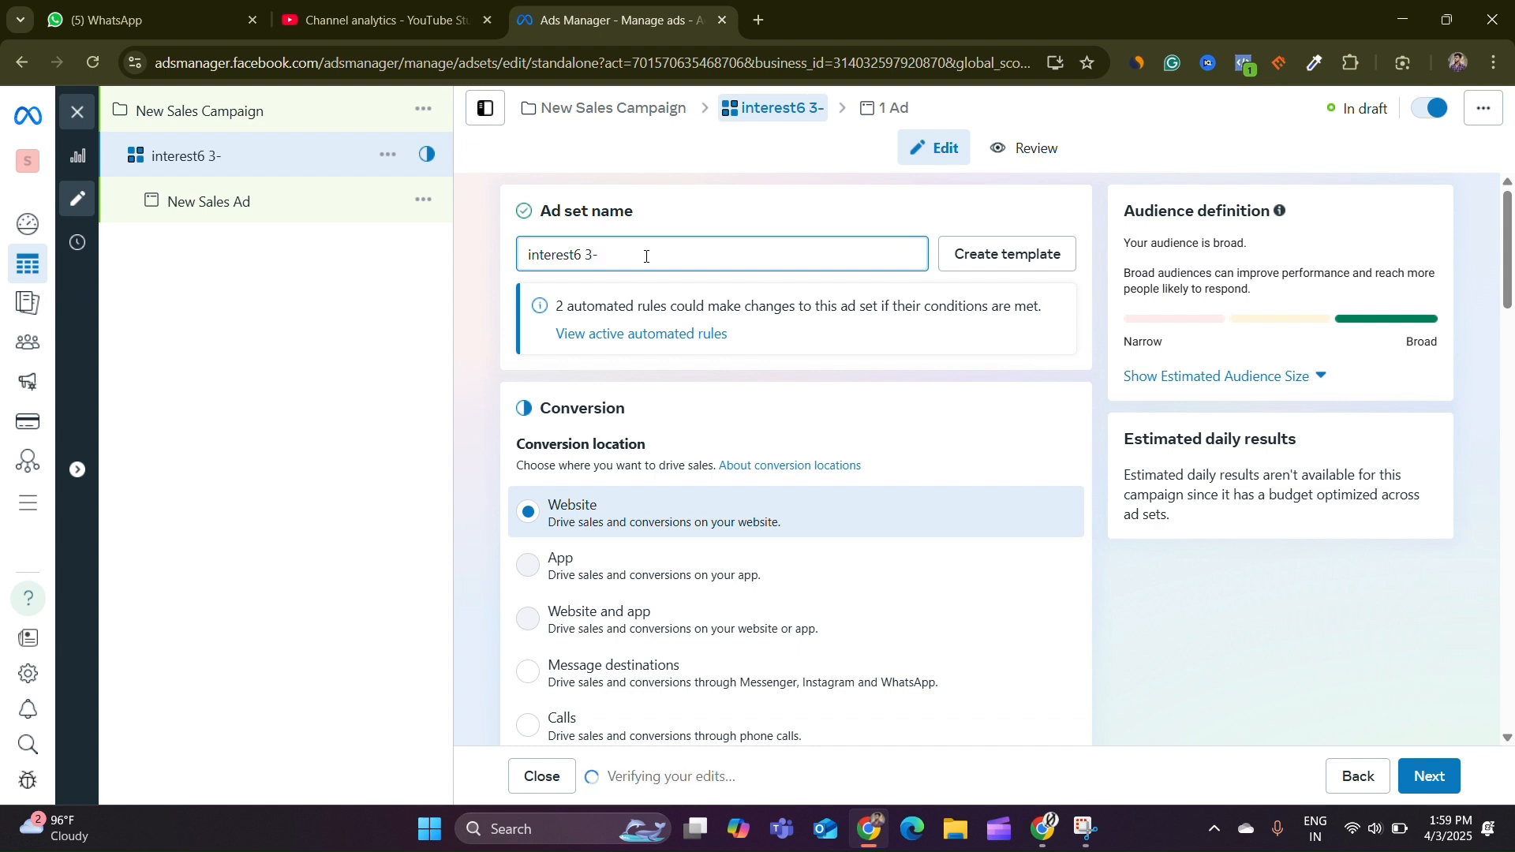
{"action": "type", "text": "4"}
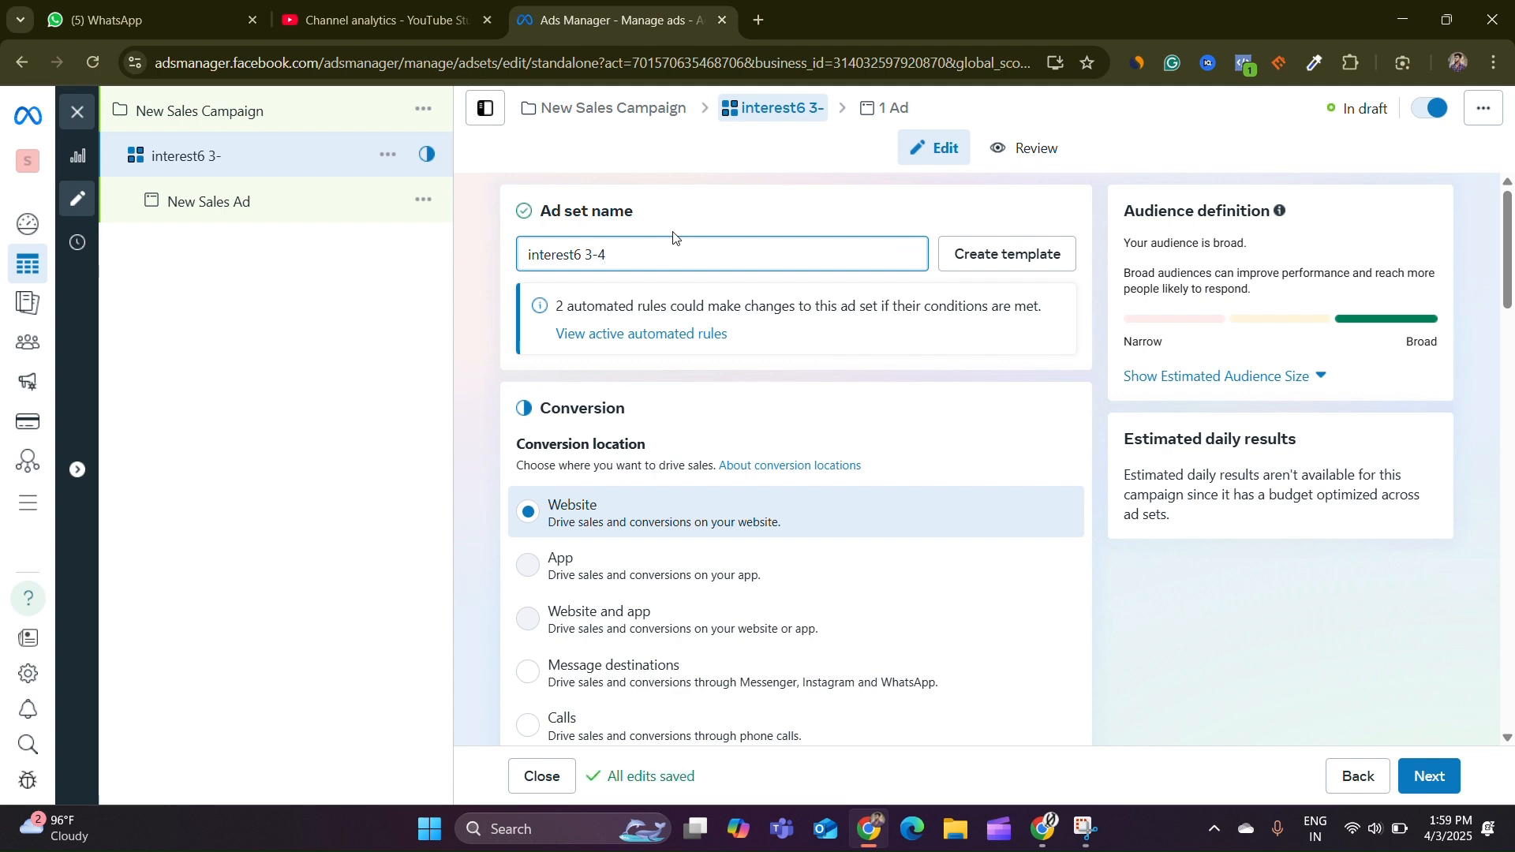
Select stylelix01 as the ad set's website conversion dataset
{"action": "left_click", "coordinate": [485, 366]}
{"action": "scroll", "coordinate": [661, 424], "scroll_direction": "down", "scroll_amount": 3}
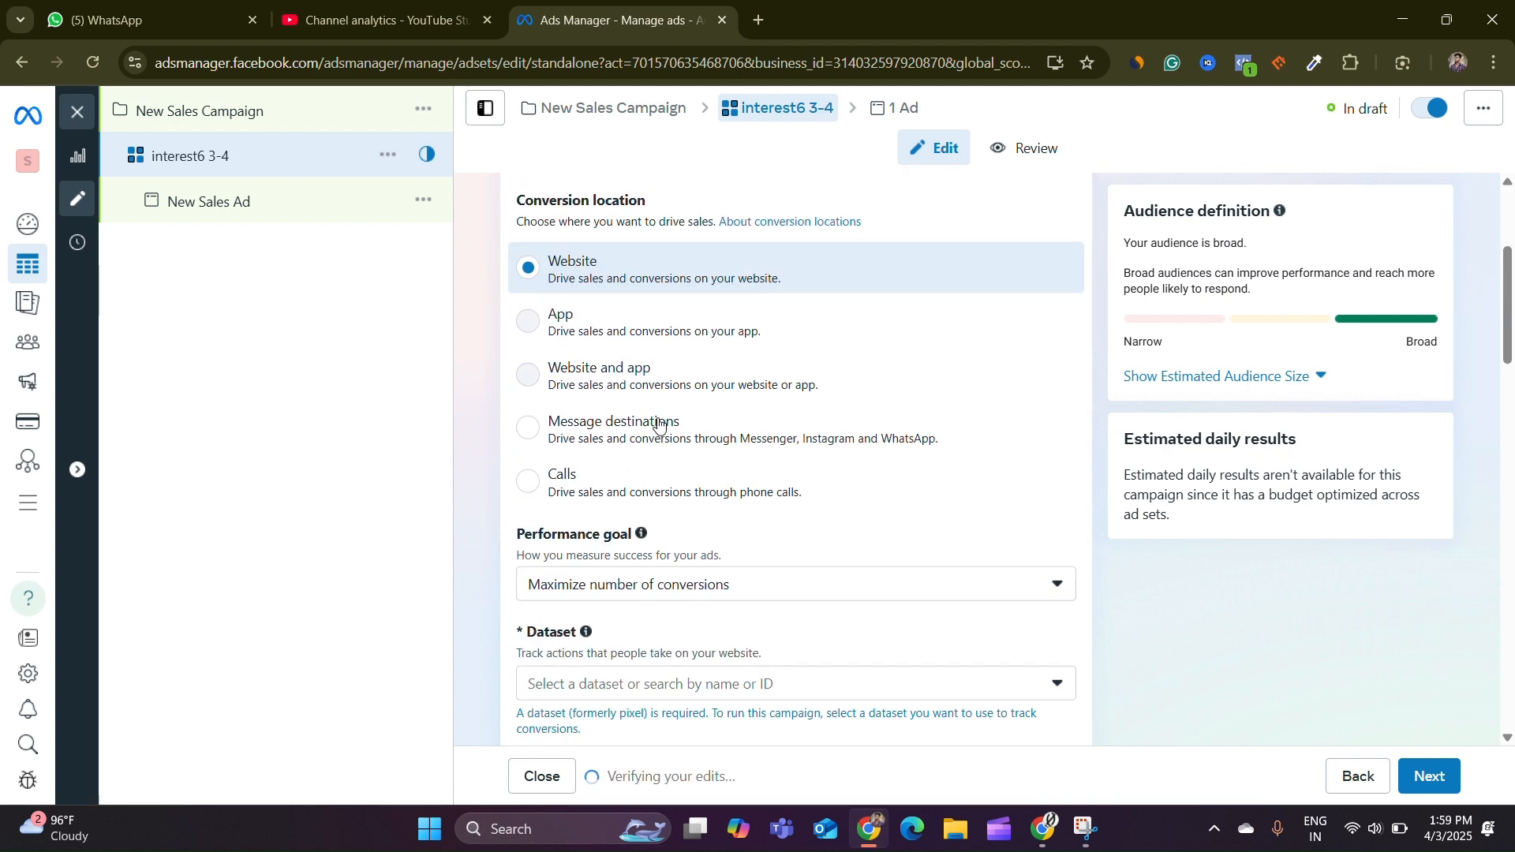
{"action": "scroll", "coordinate": [660, 427], "scroll_direction": "down", "scroll_amount": 2}
{"action": "scroll", "coordinate": [693, 355], "scroll_direction": "down", "scroll_amount": 1}
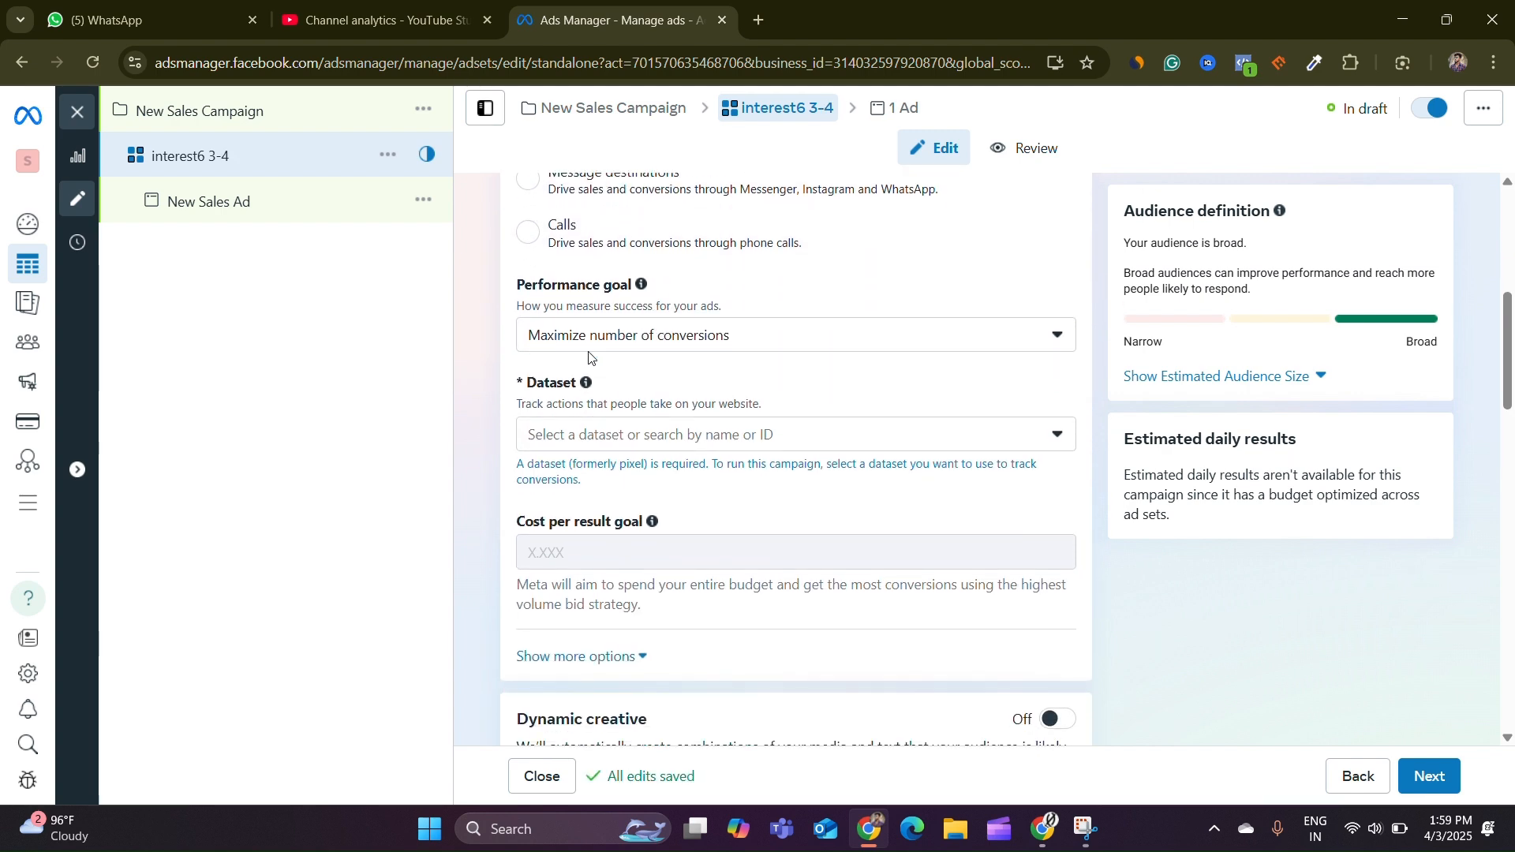
{"action": "left_click", "coordinate": [674, 337]}
{"action": "left_click", "coordinate": [626, 429]}
{"action": "left_click", "coordinate": [726, 434]}
{"action": "scroll", "coordinate": [796, 555], "scroll_direction": "down", "scroll_amount": 1}
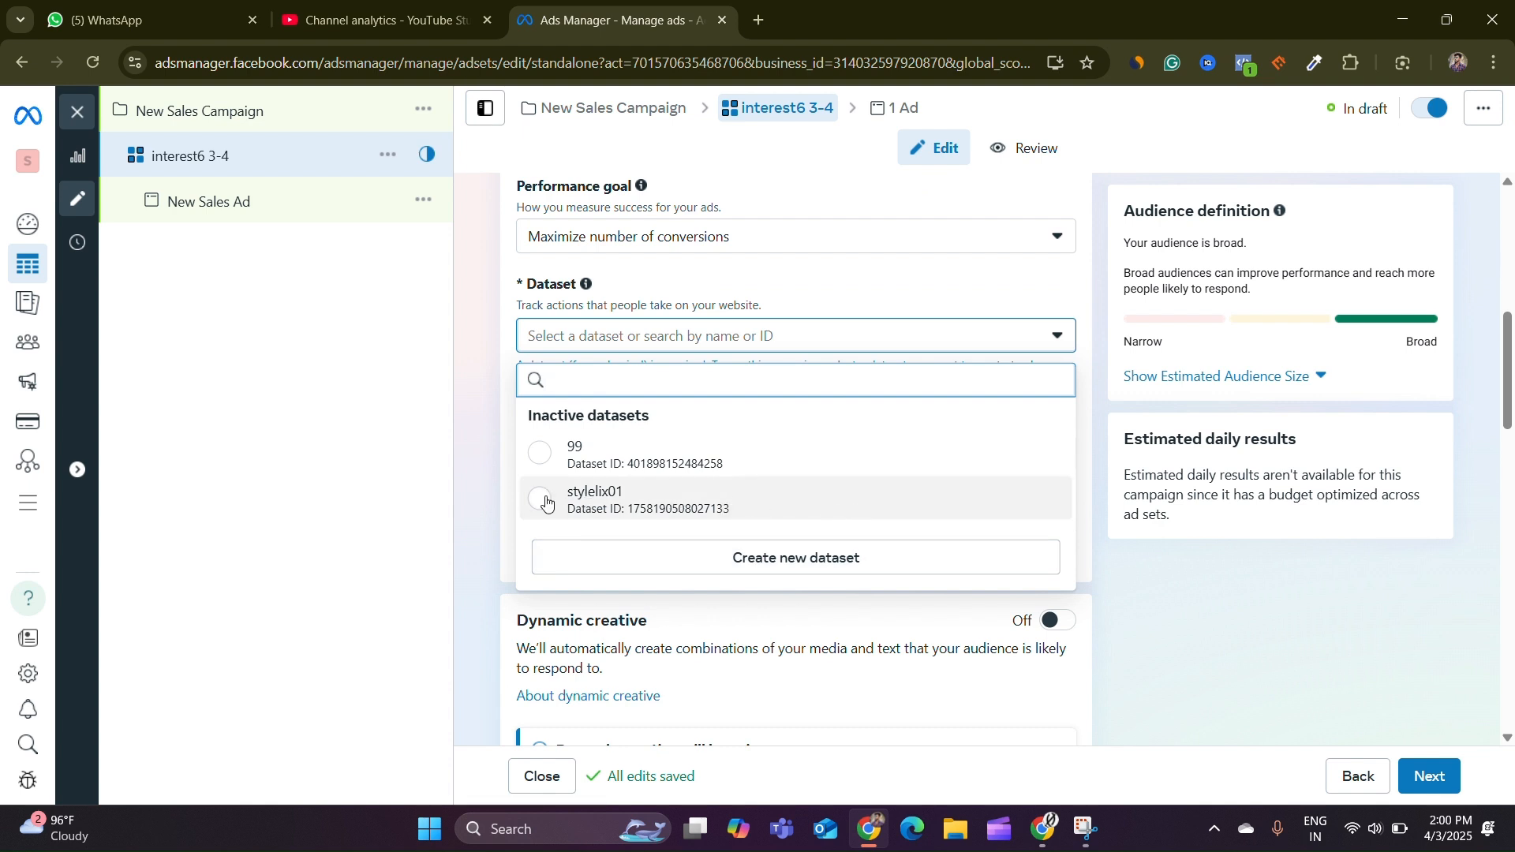
{"action": "left_click", "coordinate": [661, 509]}
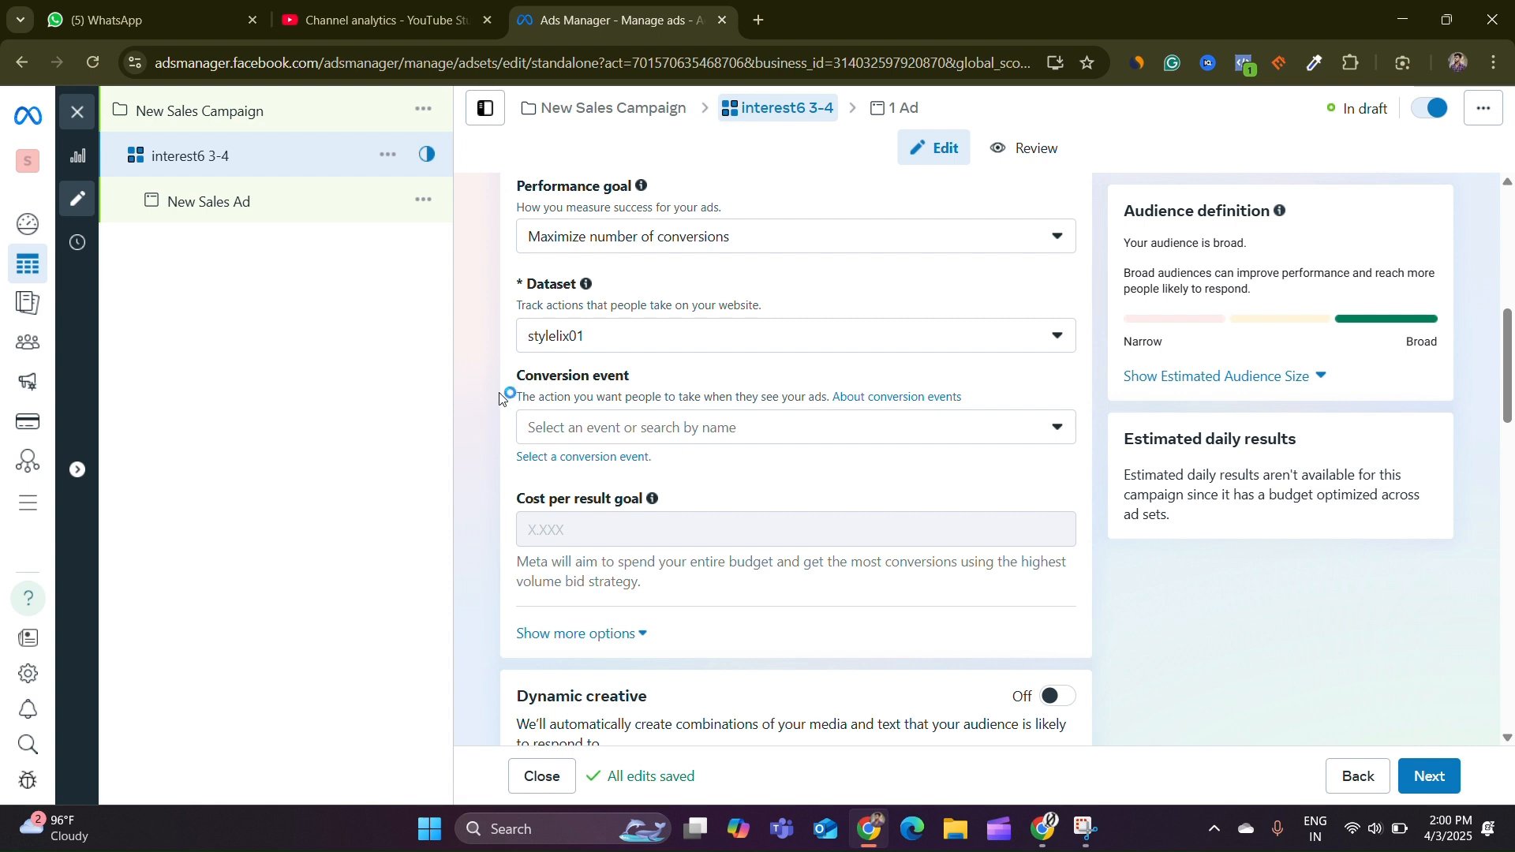
Set the conversion event to Purchase
{"action": "scroll", "coordinate": [537, 363], "scroll_direction": "down", "scroll_amount": 1}
{"action": "left_click", "coordinate": [579, 328]}
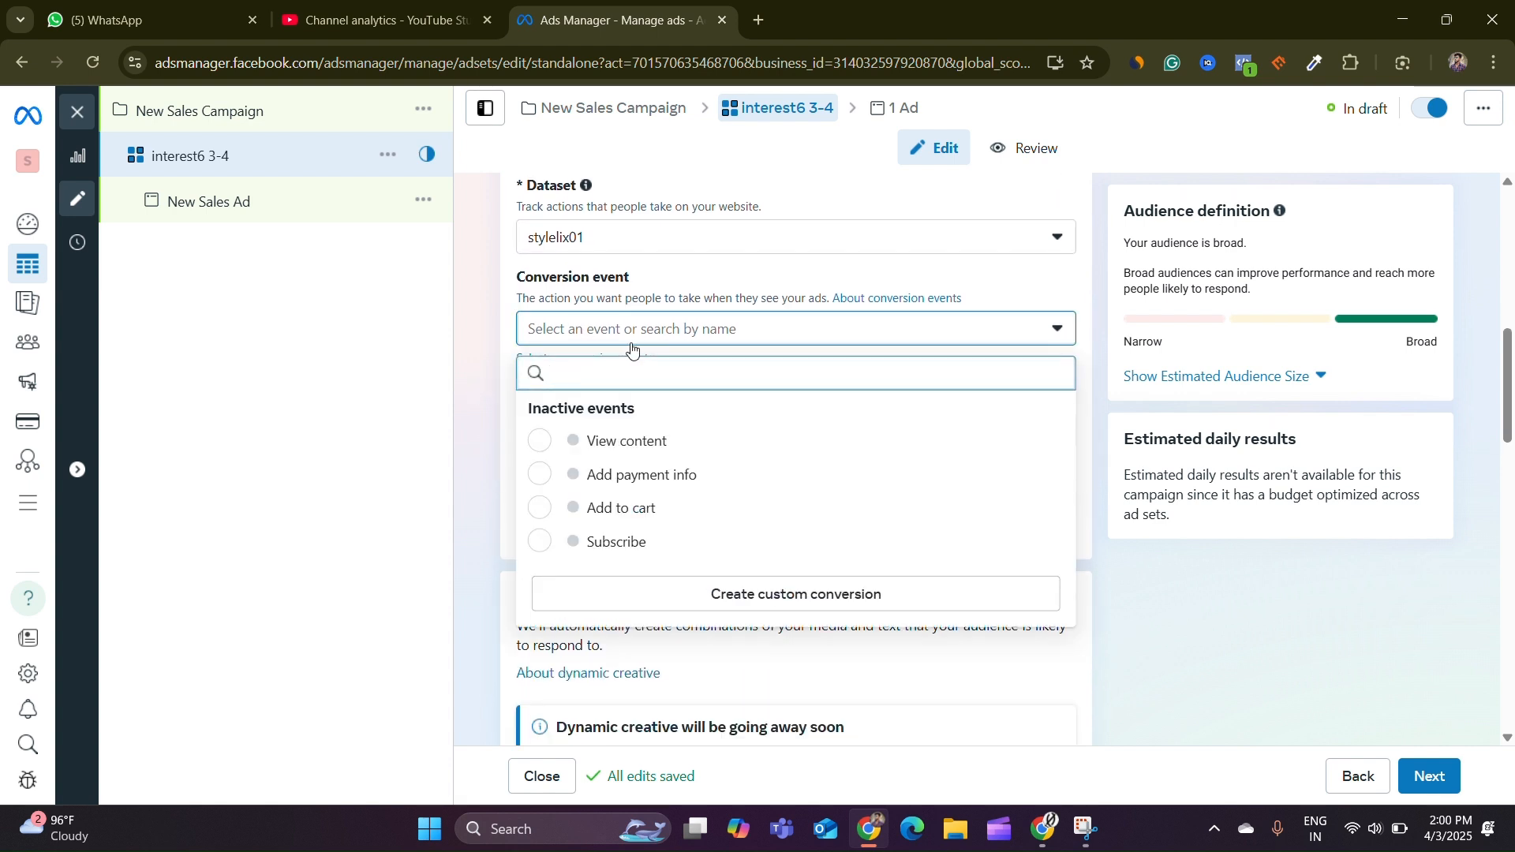
{"action": "scroll", "coordinate": [633, 473], "scroll_direction": "down", "scroll_amount": 4}
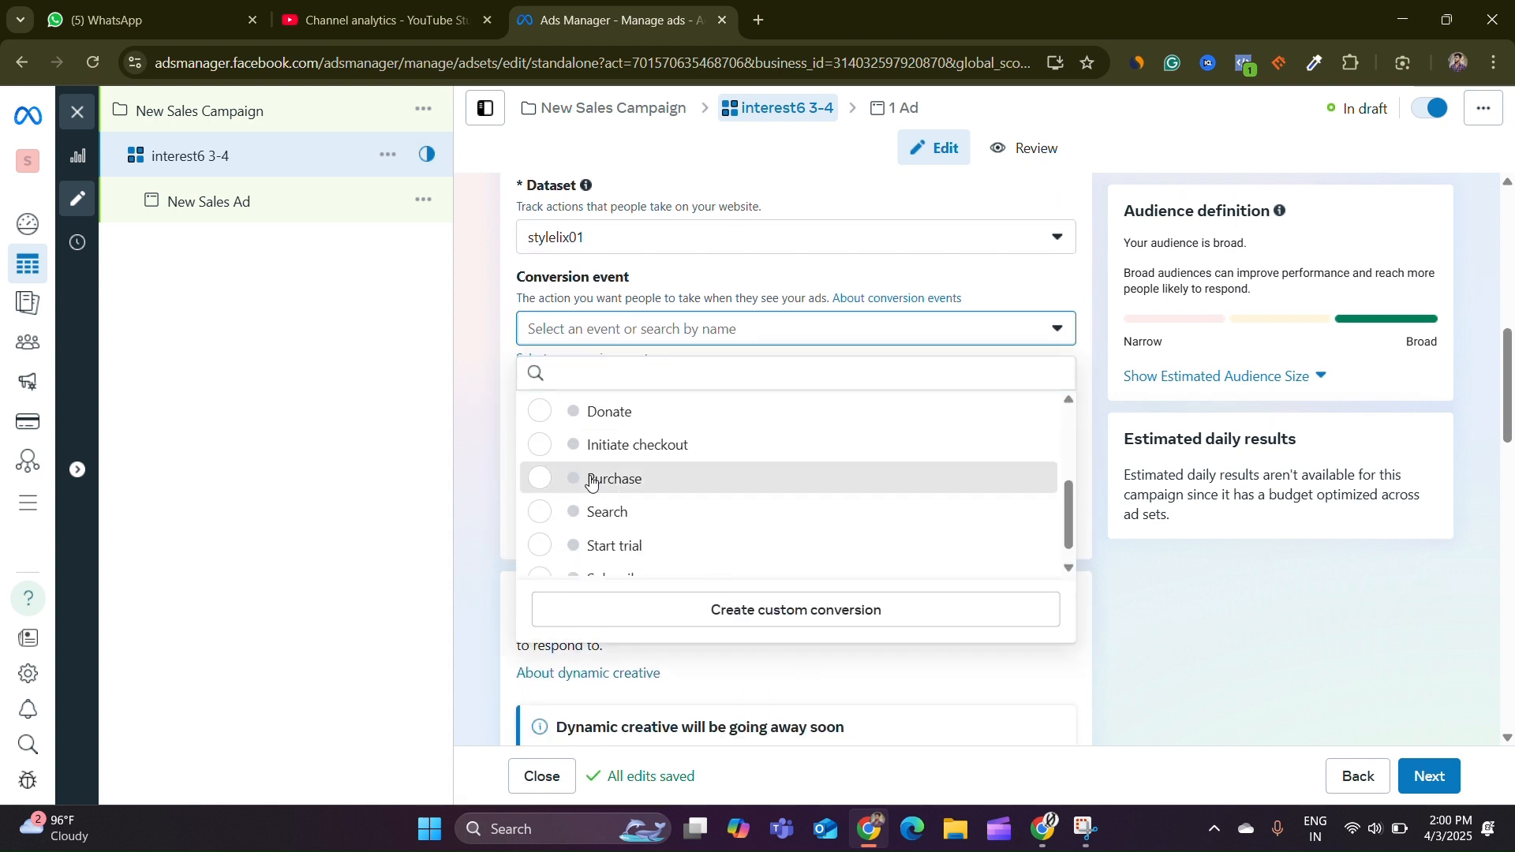
{"action": "left_click", "coordinate": [592, 480]}
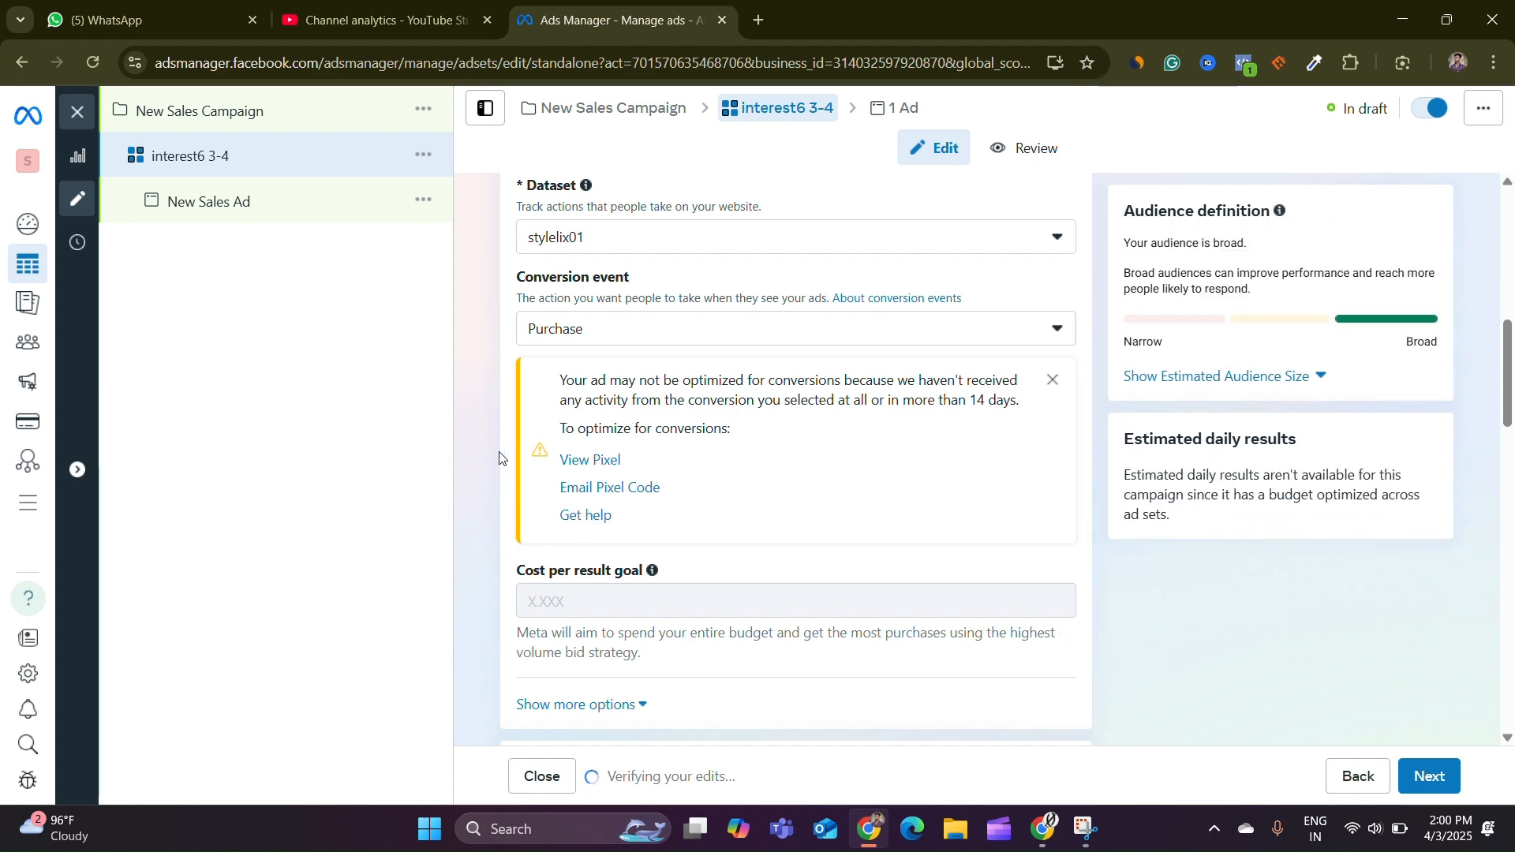
Schedule the ad set to start on Apr 4, 2025 at 04:00 AM
{"action": "scroll", "coordinate": [659, 477], "scroll_direction": "down", "scroll_amount": 5}
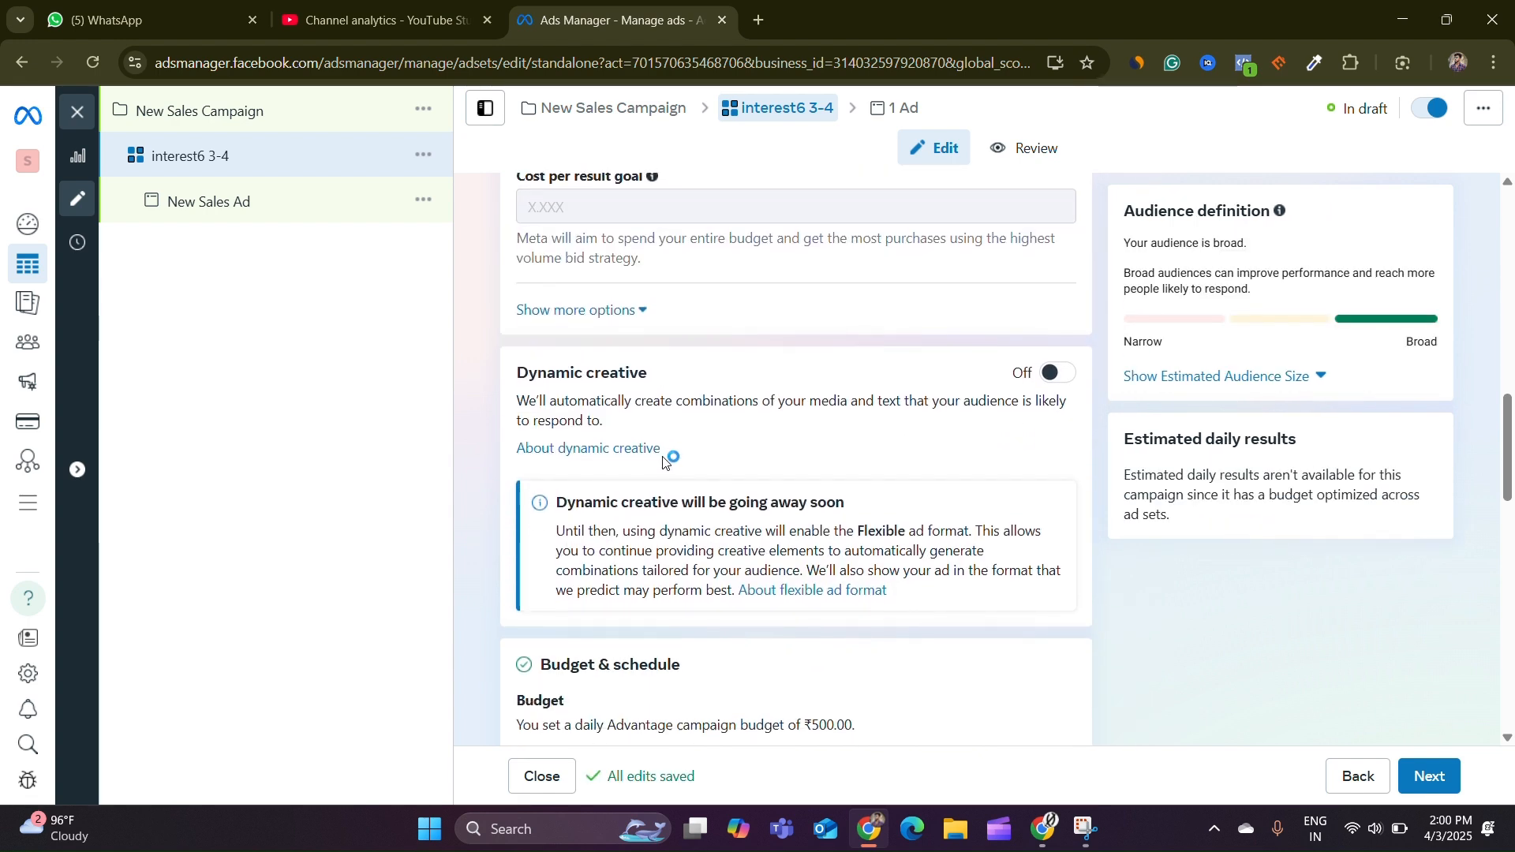
{"action": "scroll", "coordinate": [708, 390], "scroll_direction": "down", "scroll_amount": 5}
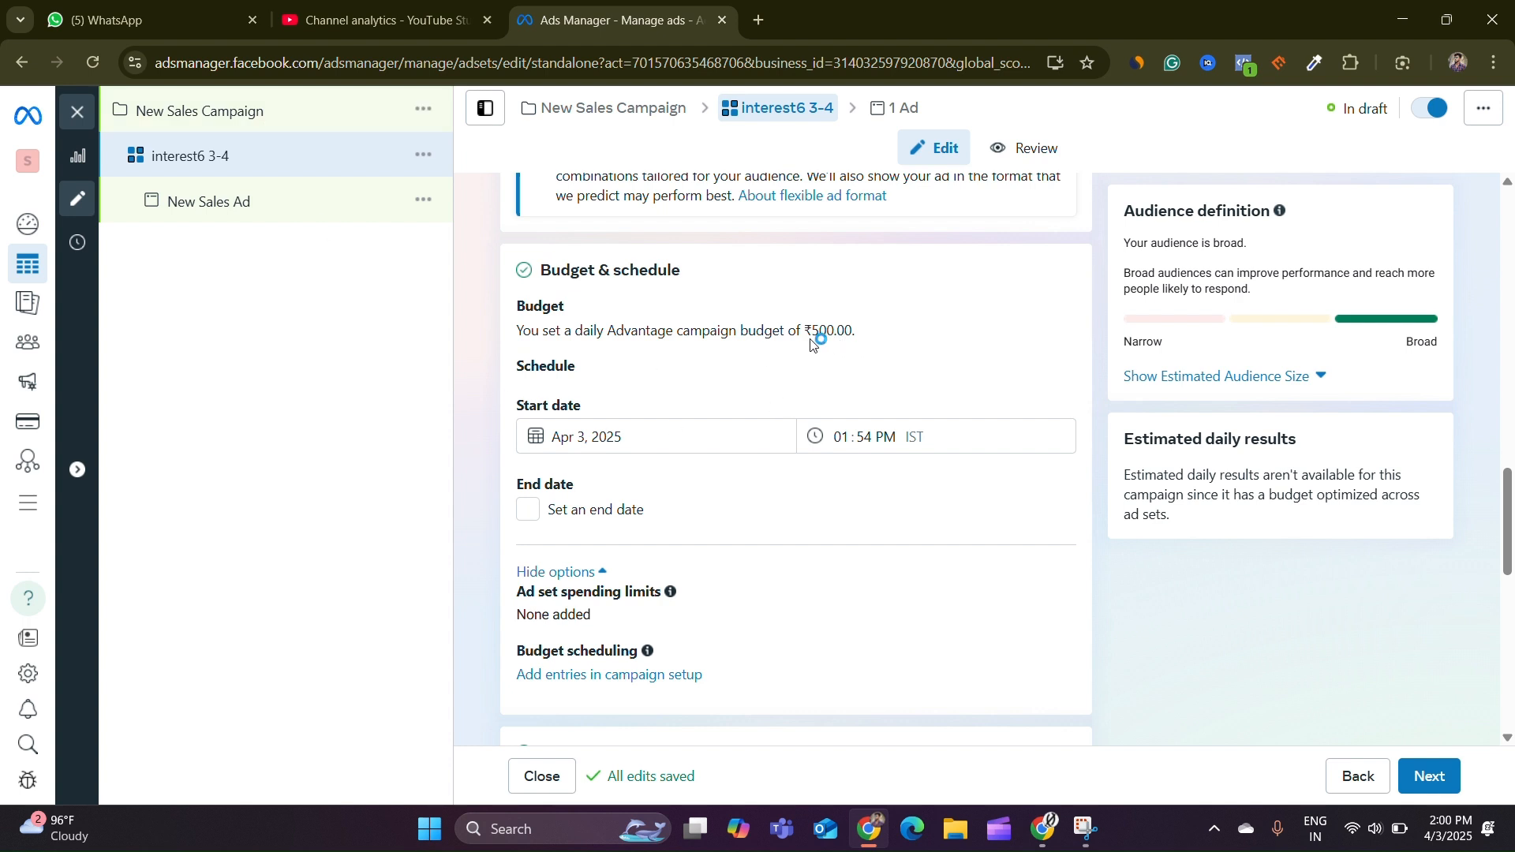
{"action": "scroll", "coordinate": [901, 346], "scroll_direction": "down", "scroll_amount": 1}
{"action": "scroll", "coordinate": [900, 345], "scroll_direction": "up", "scroll_amount": 1}
{"action": "left_click", "coordinate": [604, 452]}
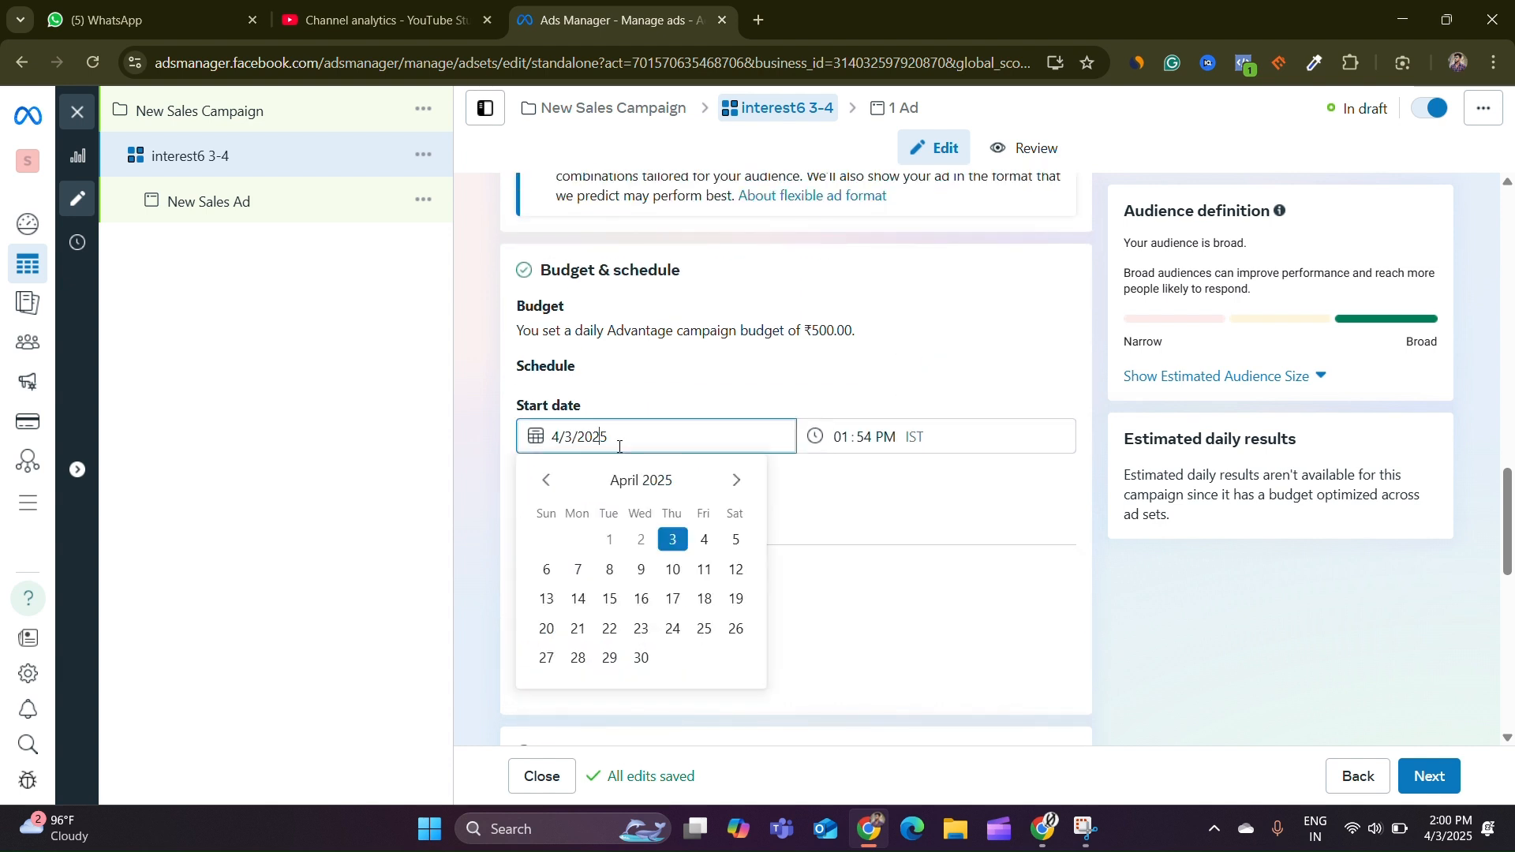
{"action": "left_click", "coordinate": [704, 540]}
{"action": "left_click", "coordinate": [844, 435]}
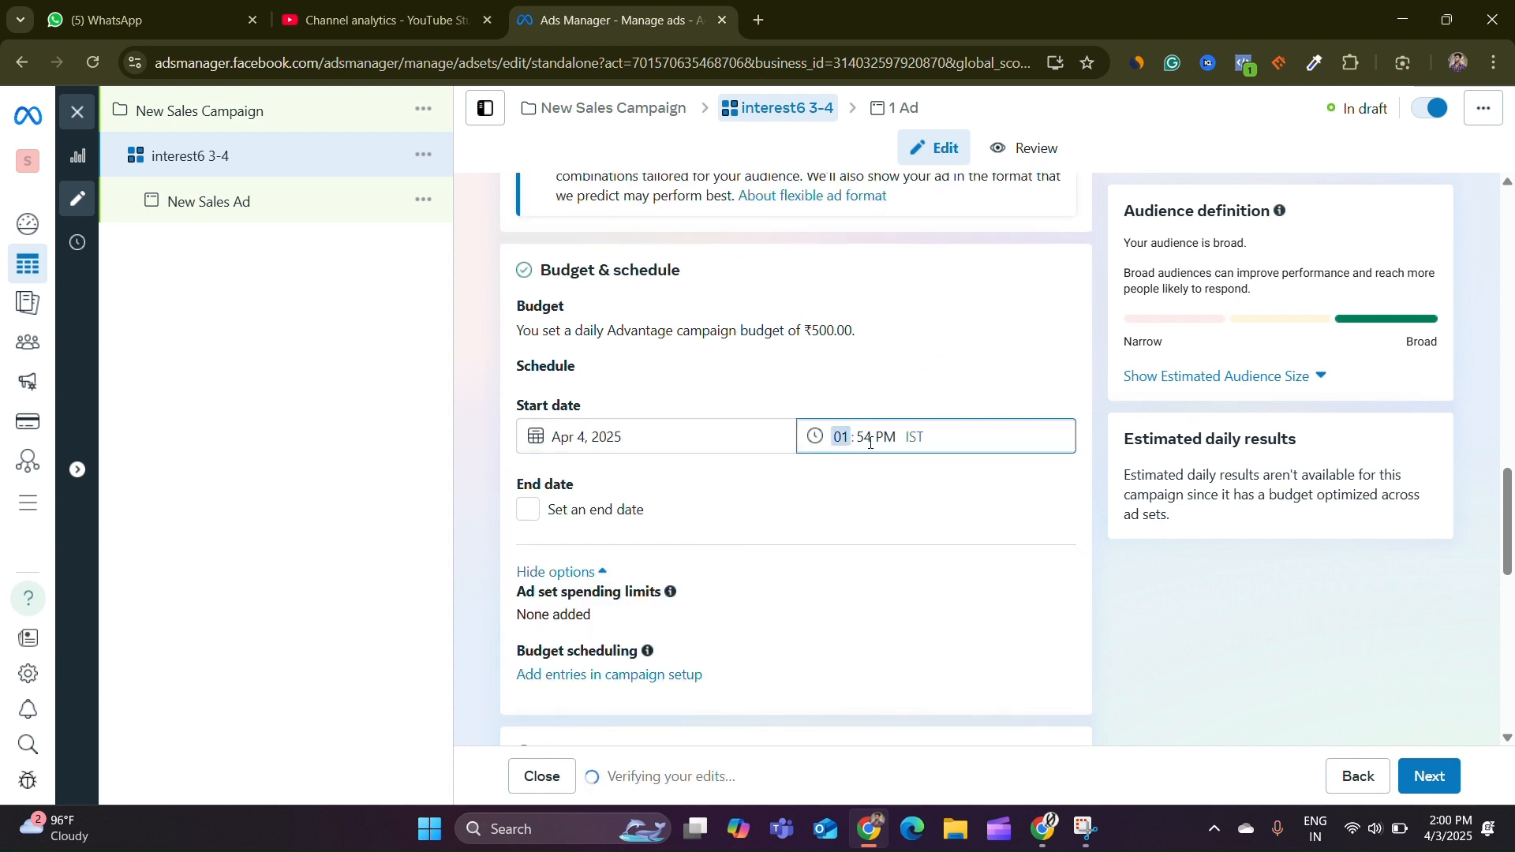
{"action": "type", "text": "04:0"}
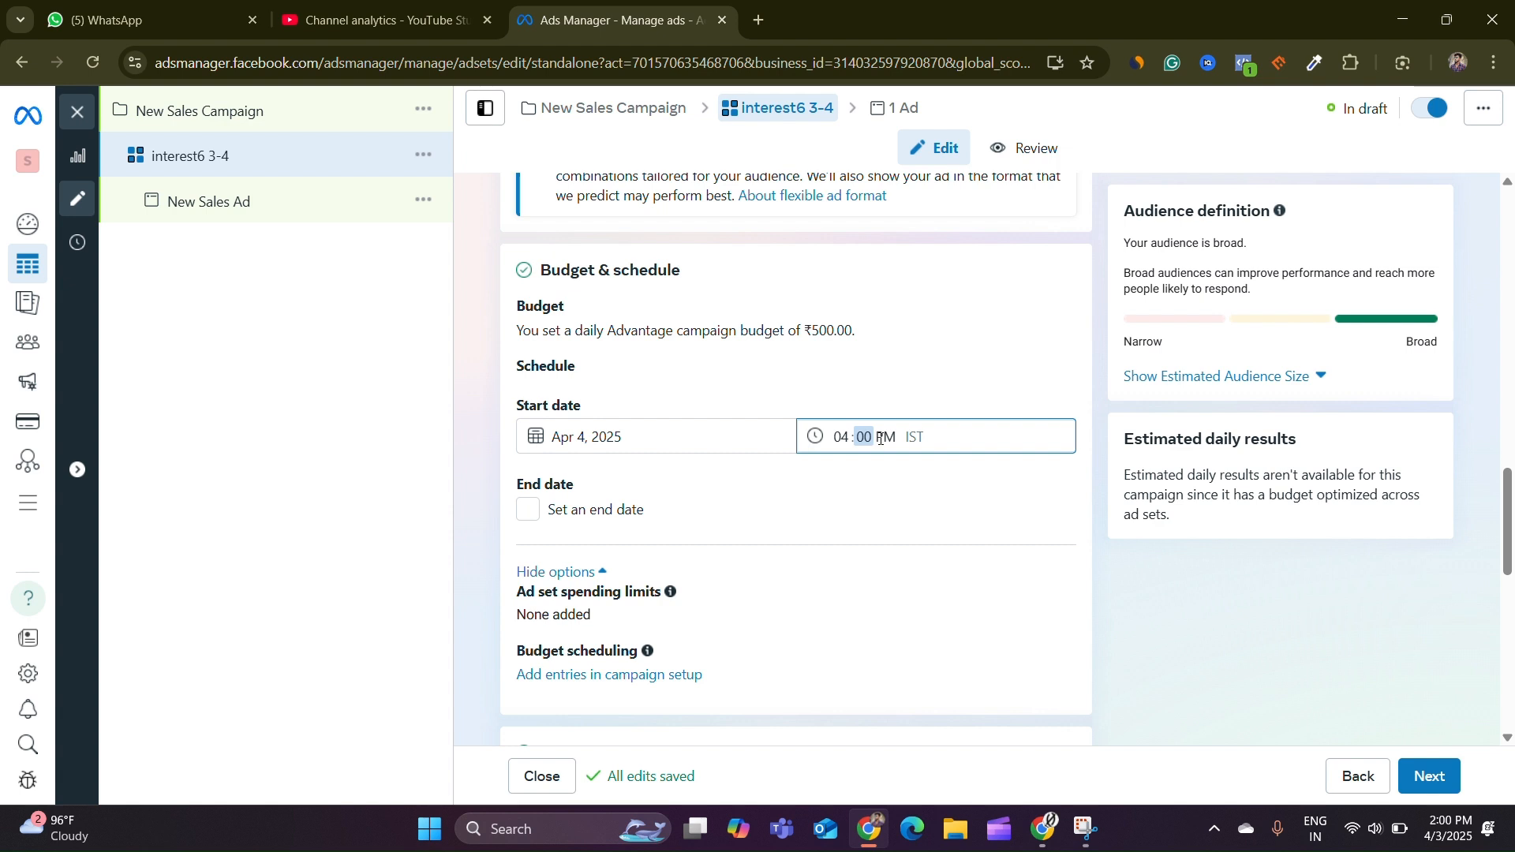
{"action": "type", "text": "0"}
{"action": "type", "text": "a"}
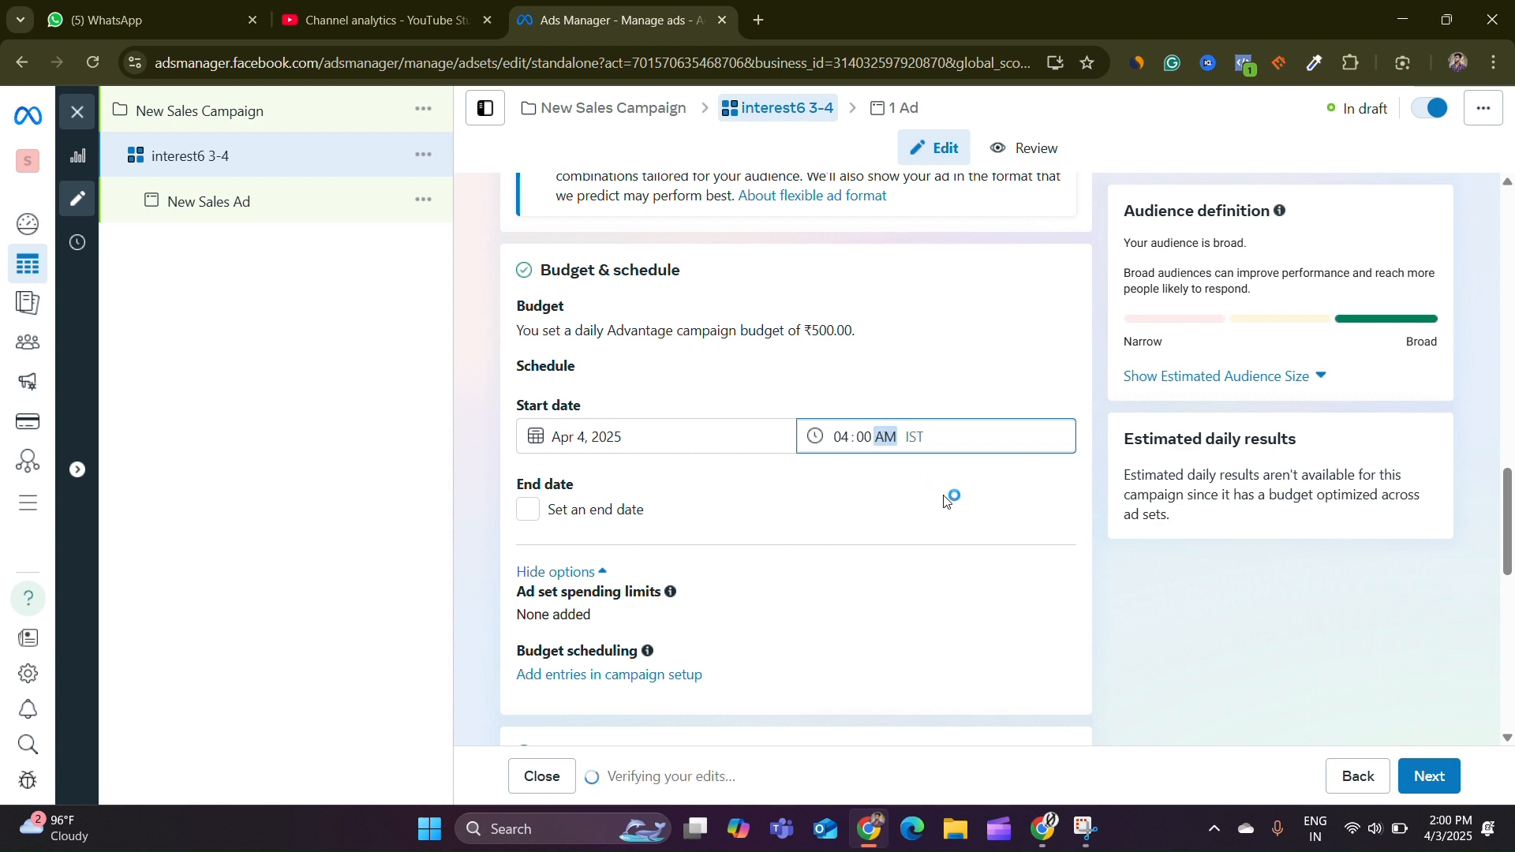
{"action": "left_click", "coordinate": [951, 484]}
Exclude Andaman and Nicobar Islands, Arunachal Pradesh, Assam, Jammu and Kashmir, Manipur, Meghalaya, Mizoram, Nagaland and Tripura from the India location targeting
{"action": "scroll", "coordinate": [951, 485], "scroll_direction": "down", "scroll_amount": 7}
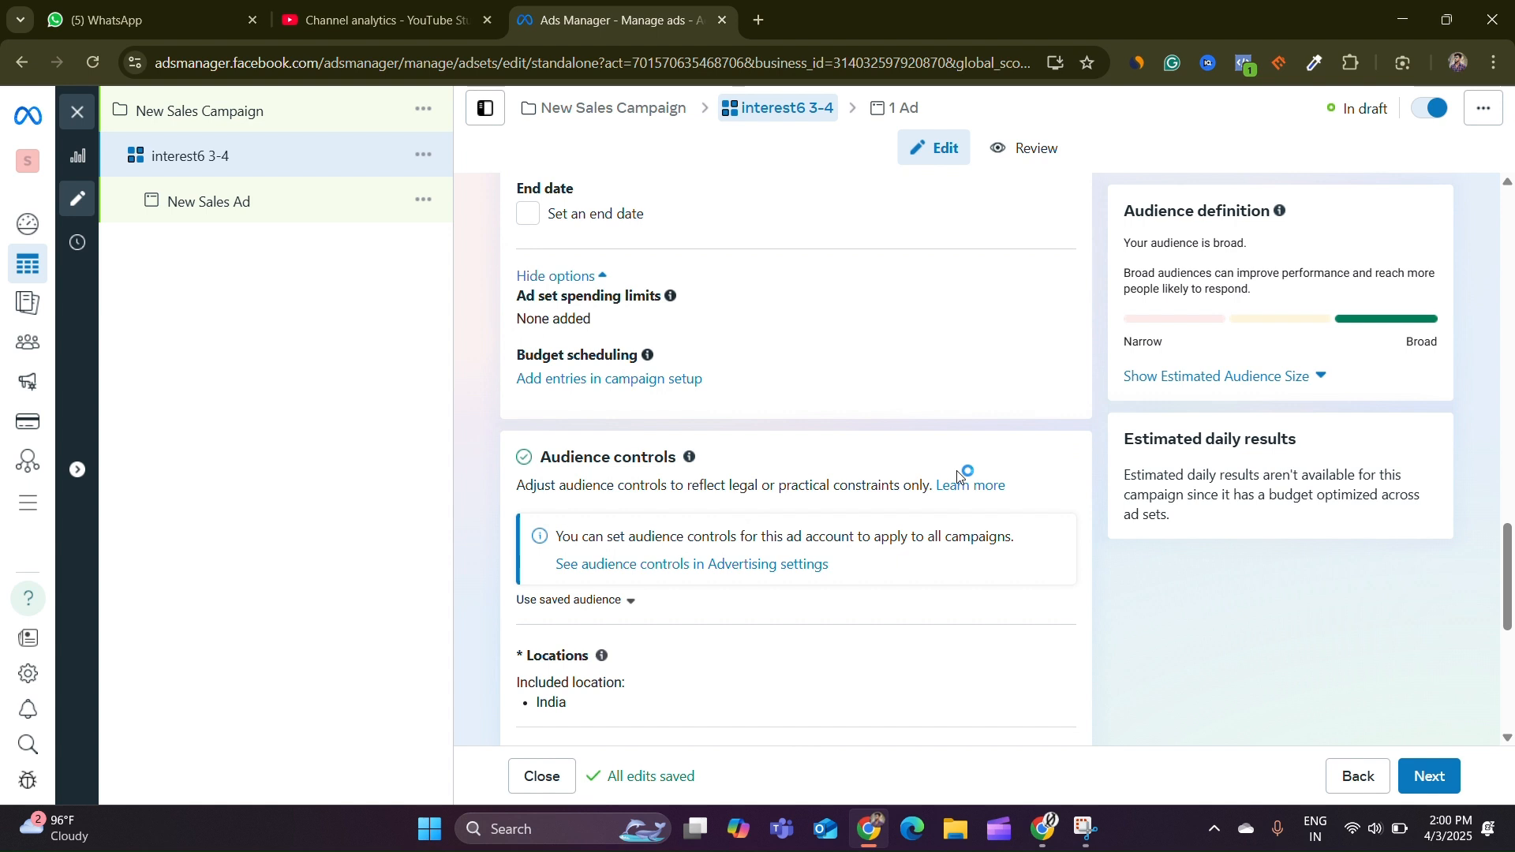
{"action": "scroll", "coordinate": [861, 440], "scroll_direction": "down", "scroll_amount": 1}
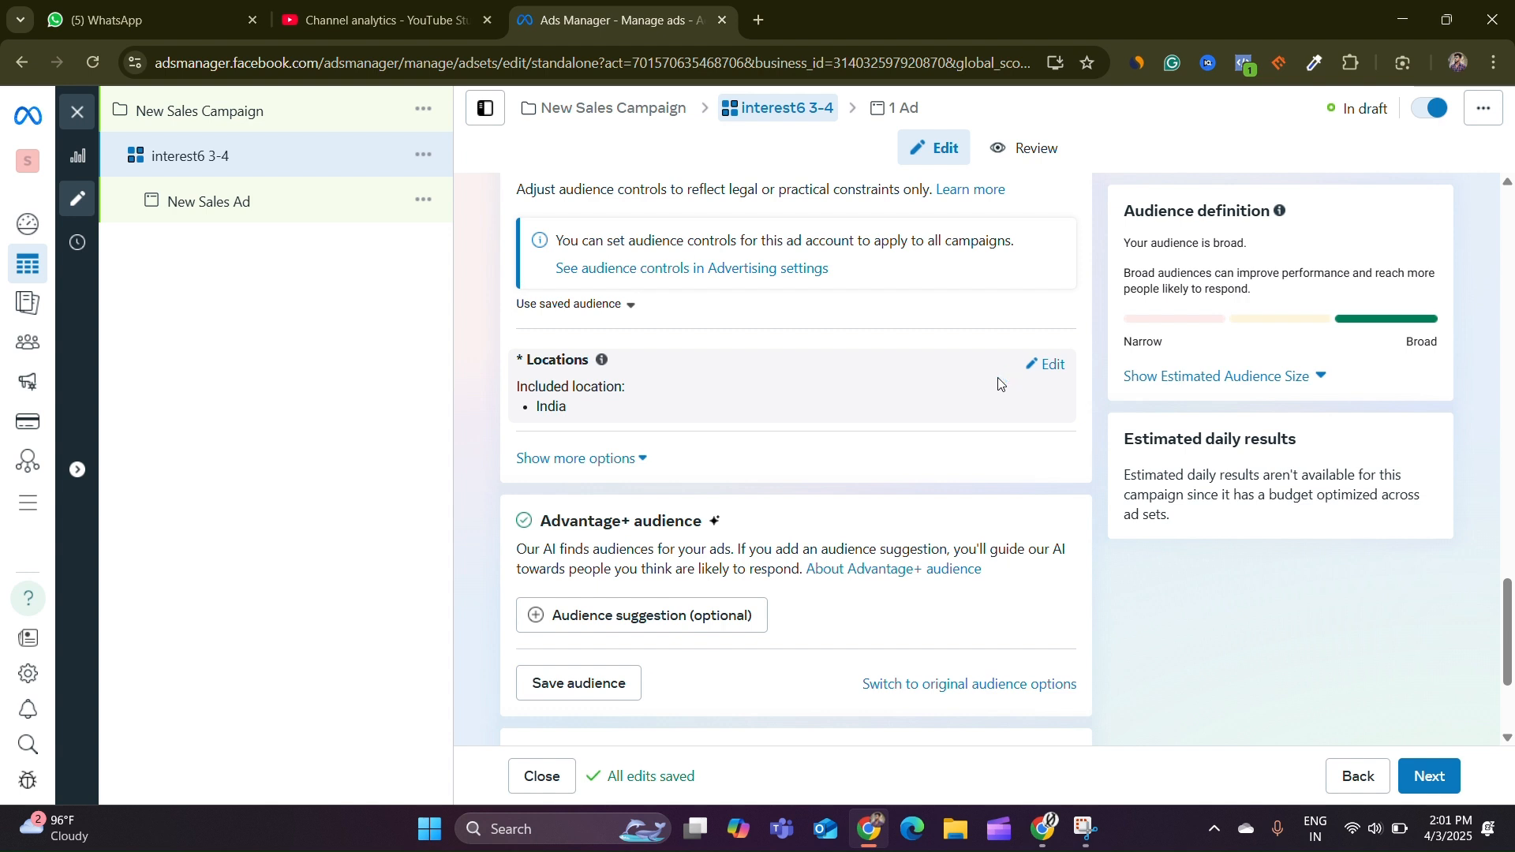
{"action": "left_click", "coordinate": [1051, 365]}
{"action": "left_click", "coordinate": [615, 515]}
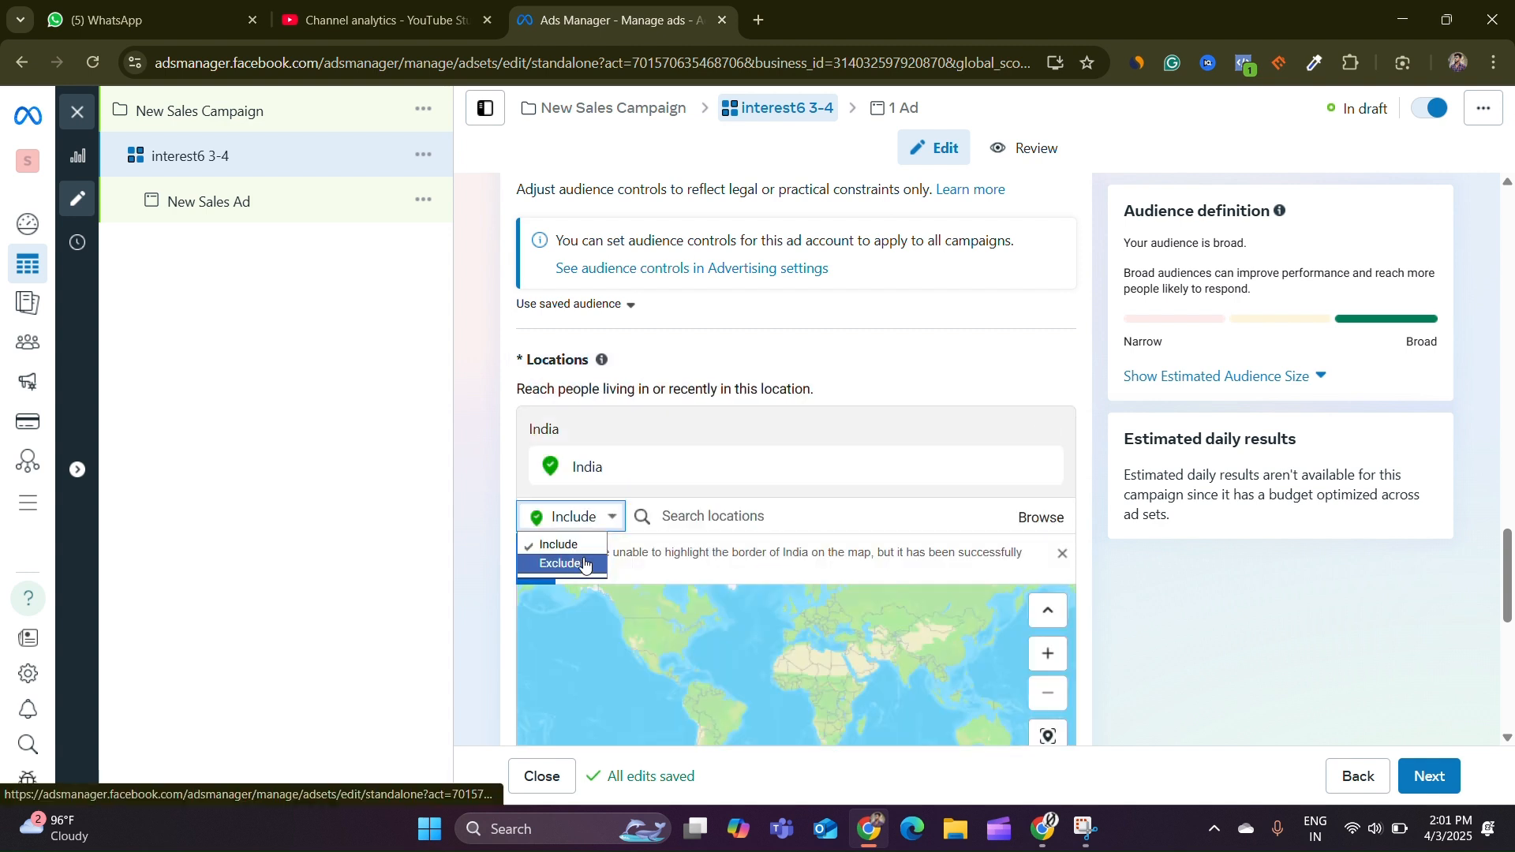
{"action": "left_click", "coordinate": [558, 561]}
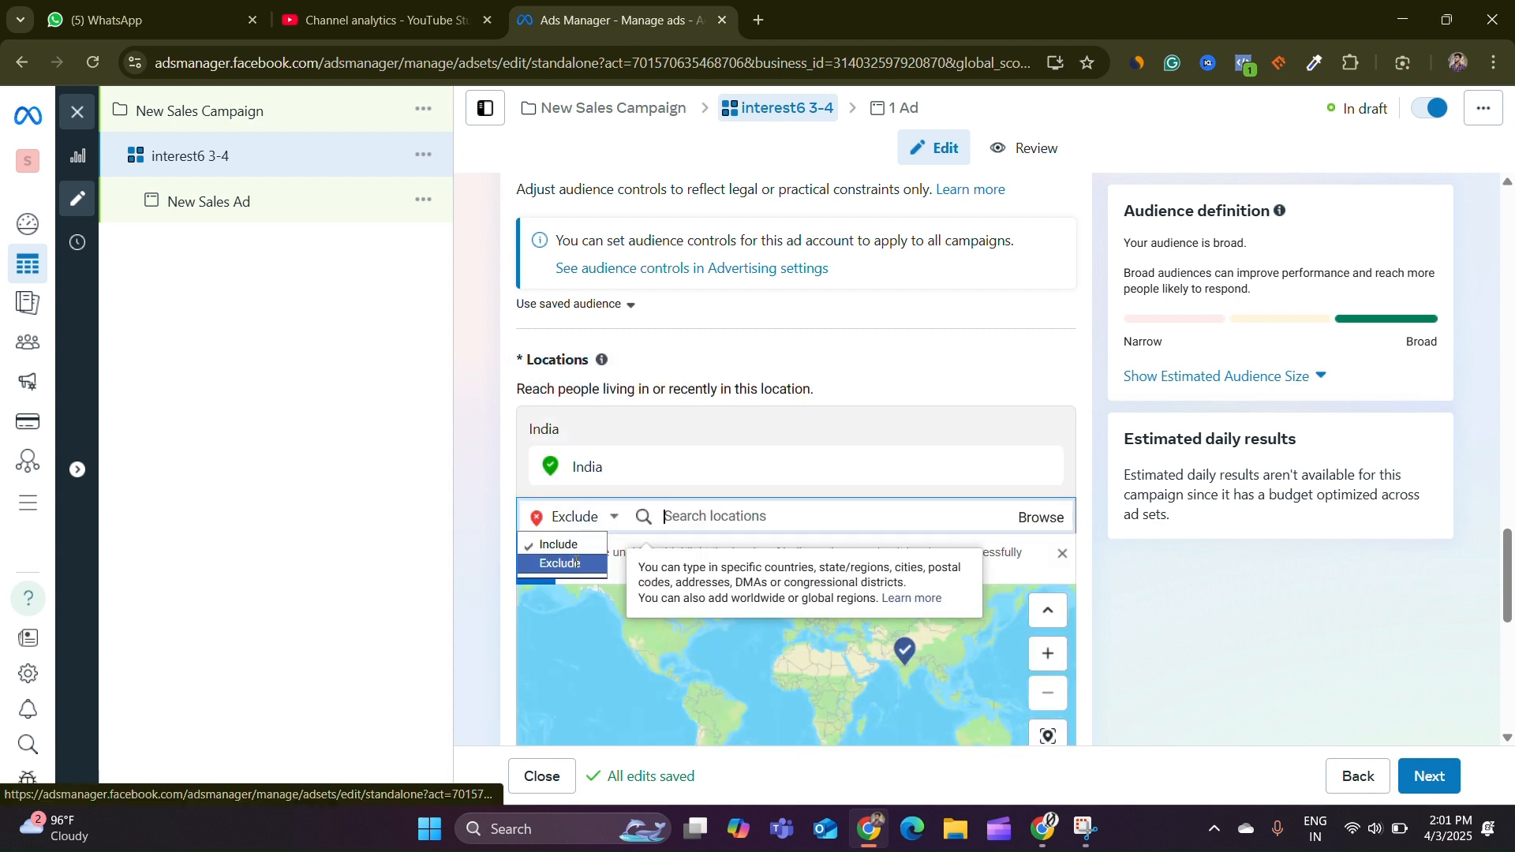
{"action": "left_click", "coordinate": [1039, 518]}
{"action": "left_click", "coordinate": [851, 620]}
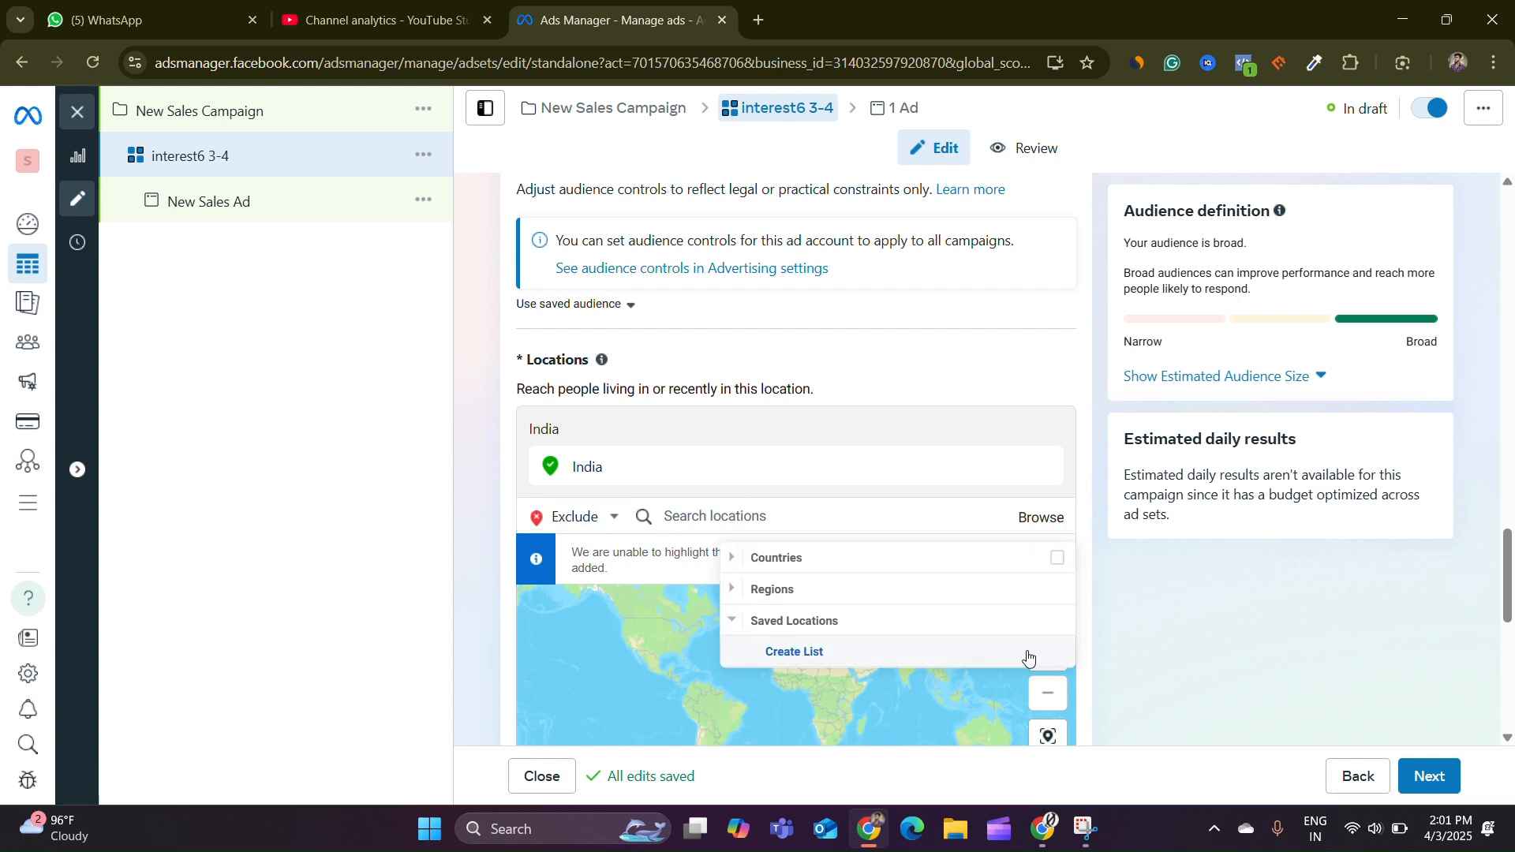
{"action": "left_click", "coordinate": [1169, 642]}
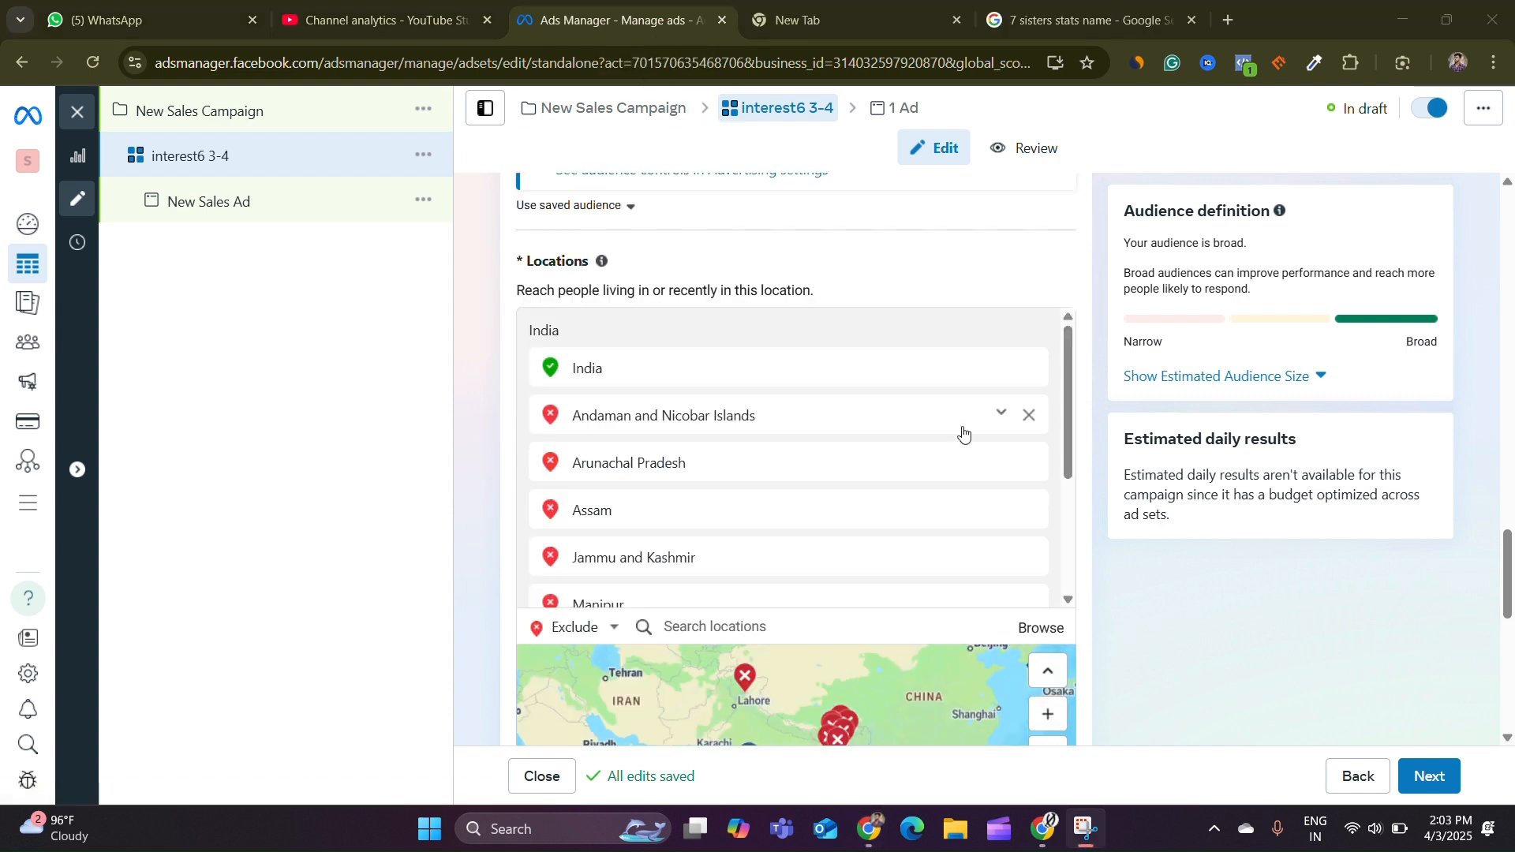
{"action": "scroll", "coordinate": [929, 442], "scroll_direction": "down", "scroll_amount": 3}
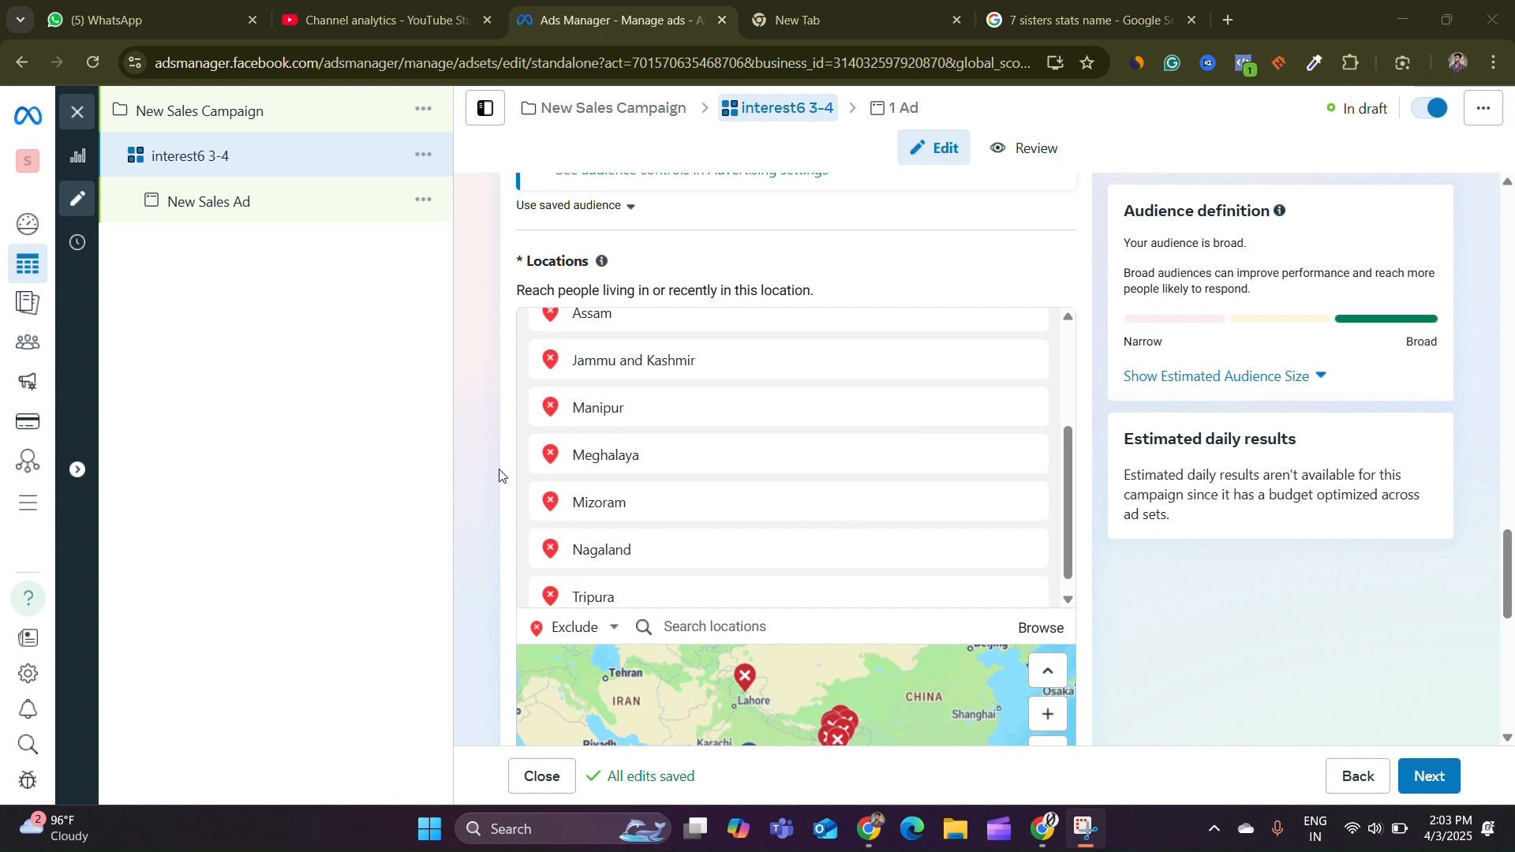
{"action": "scroll", "coordinate": [489, 462], "scroll_direction": "down", "scroll_amount": 2}
{"action": "scroll", "coordinate": [488, 458], "scroll_direction": "down", "scroll_amount": 3}
{"action": "scroll", "coordinate": [488, 458], "scroll_direction": "down", "scroll_amount": 1}
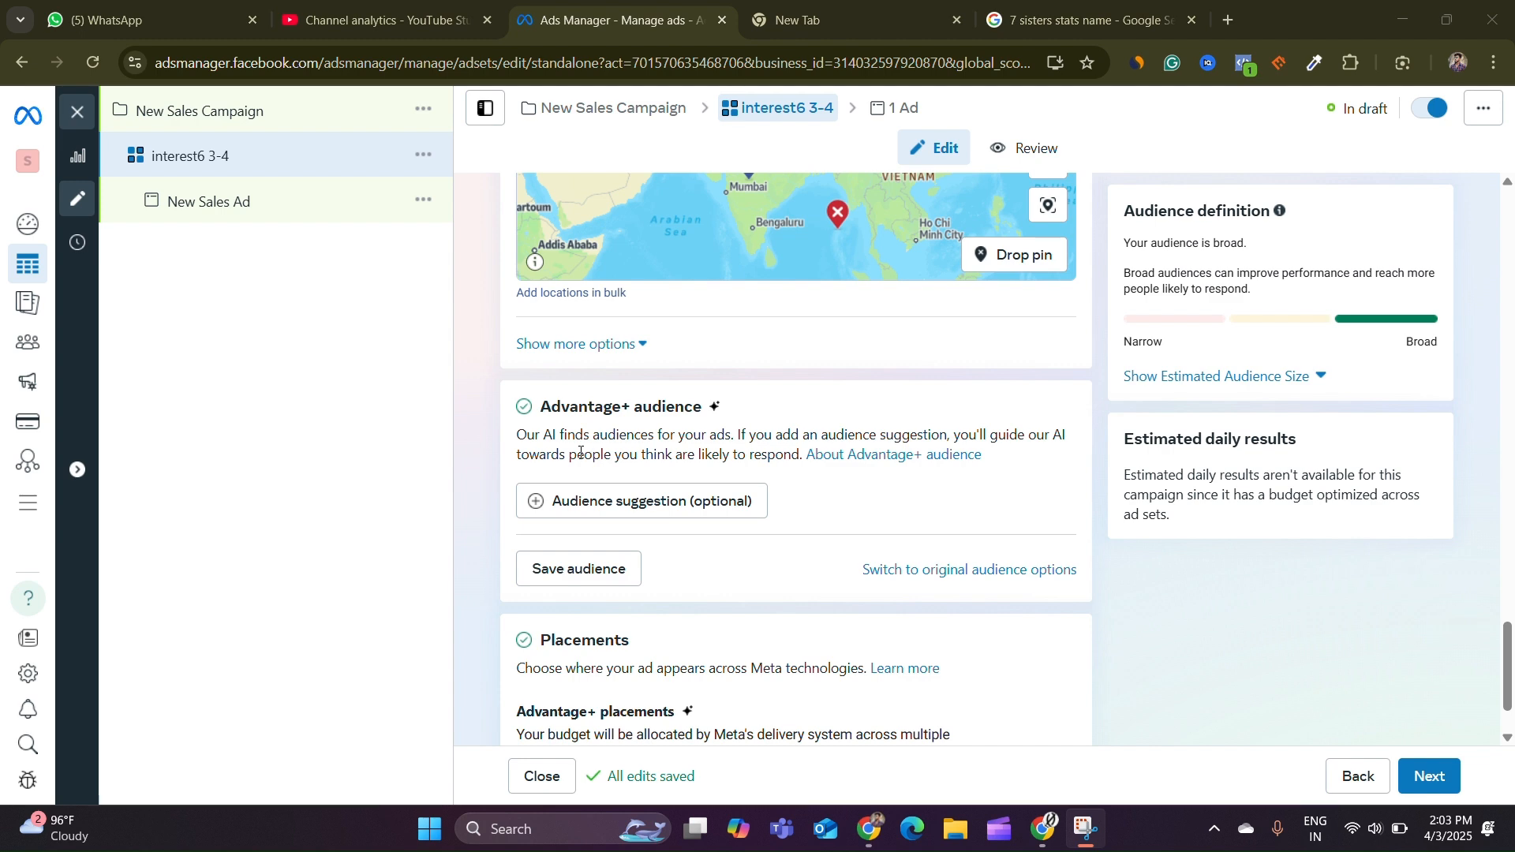
Switch the ad set's placements from Advantage+ to Manual placements
{"action": "scroll", "coordinate": [756, 491], "scroll_direction": "down", "scroll_amount": 2}
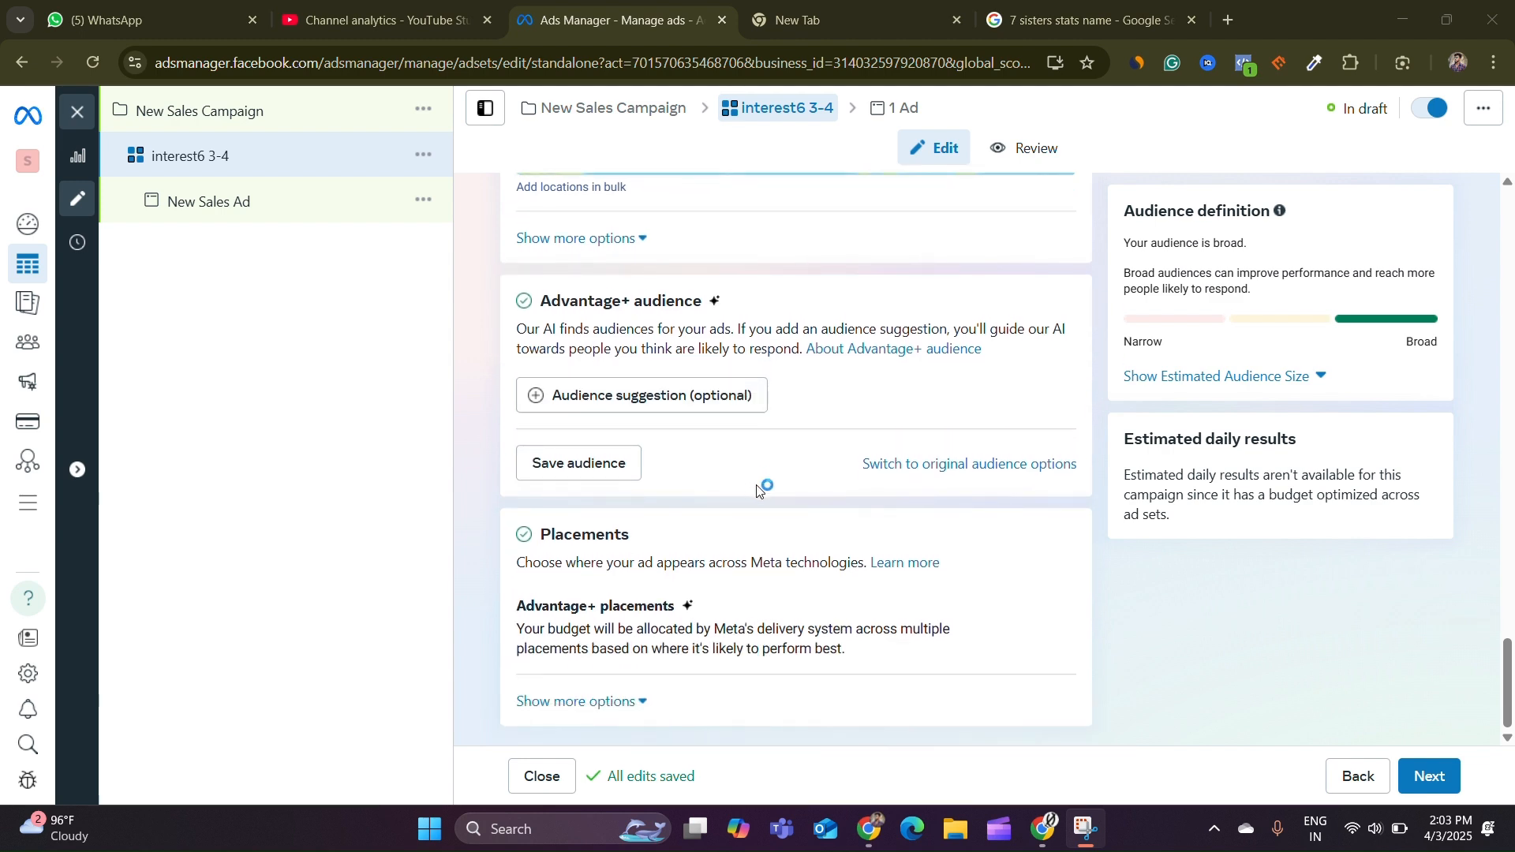
{"action": "scroll", "coordinate": [716, 519], "scroll_direction": "up", "scroll_amount": 1}
{"action": "scroll", "coordinate": [868, 553], "scroll_direction": "down", "scroll_amount": 1}
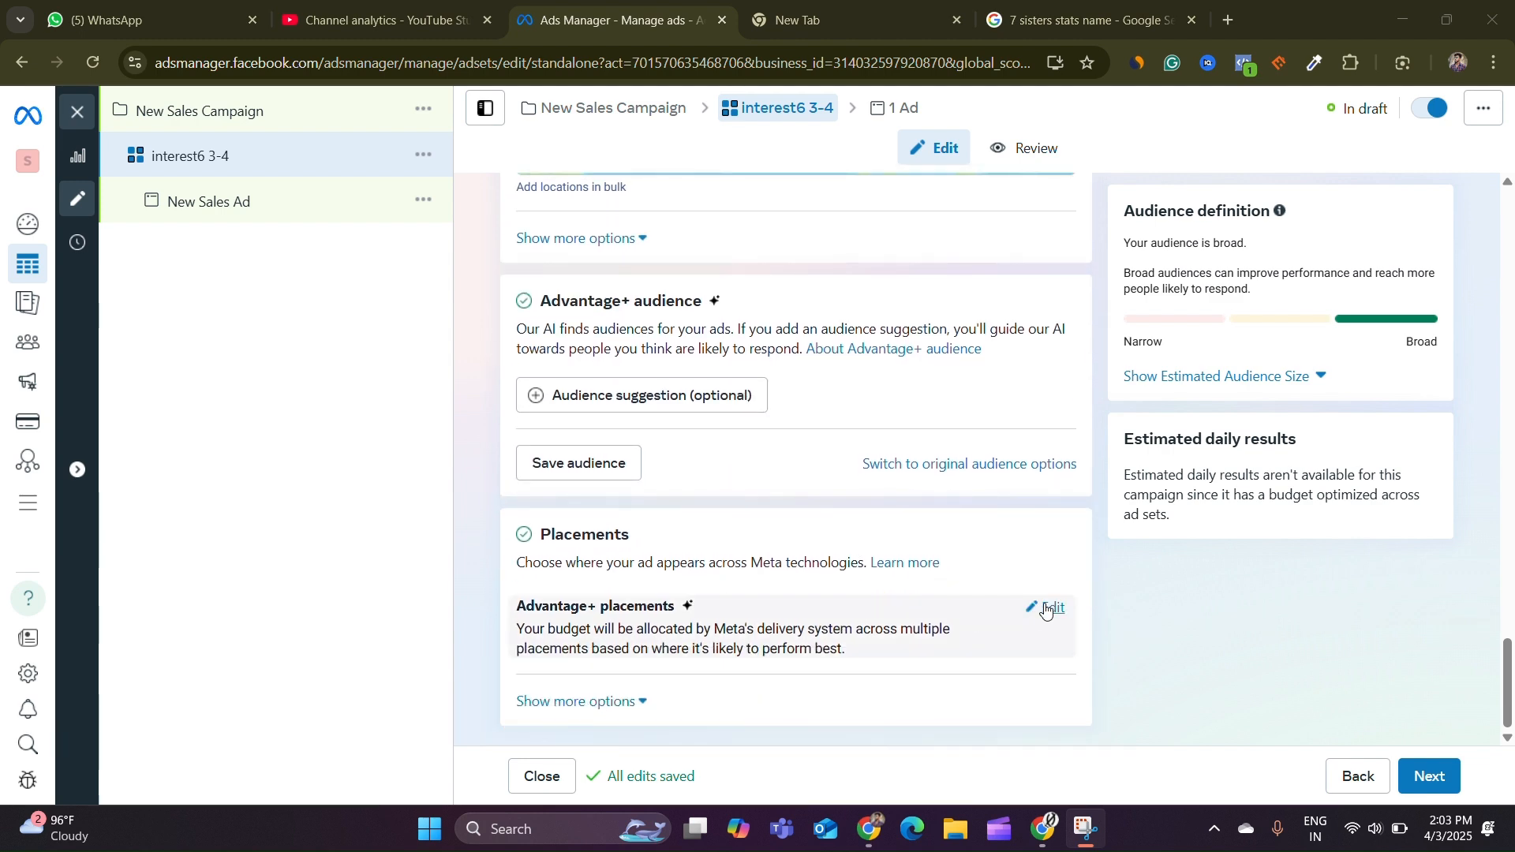
{"action": "scroll", "coordinate": [1042, 612], "scroll_direction": "up", "scroll_amount": 1}
{"action": "scroll", "coordinate": [1166, 594], "scroll_direction": "down", "scroll_amount": 2}
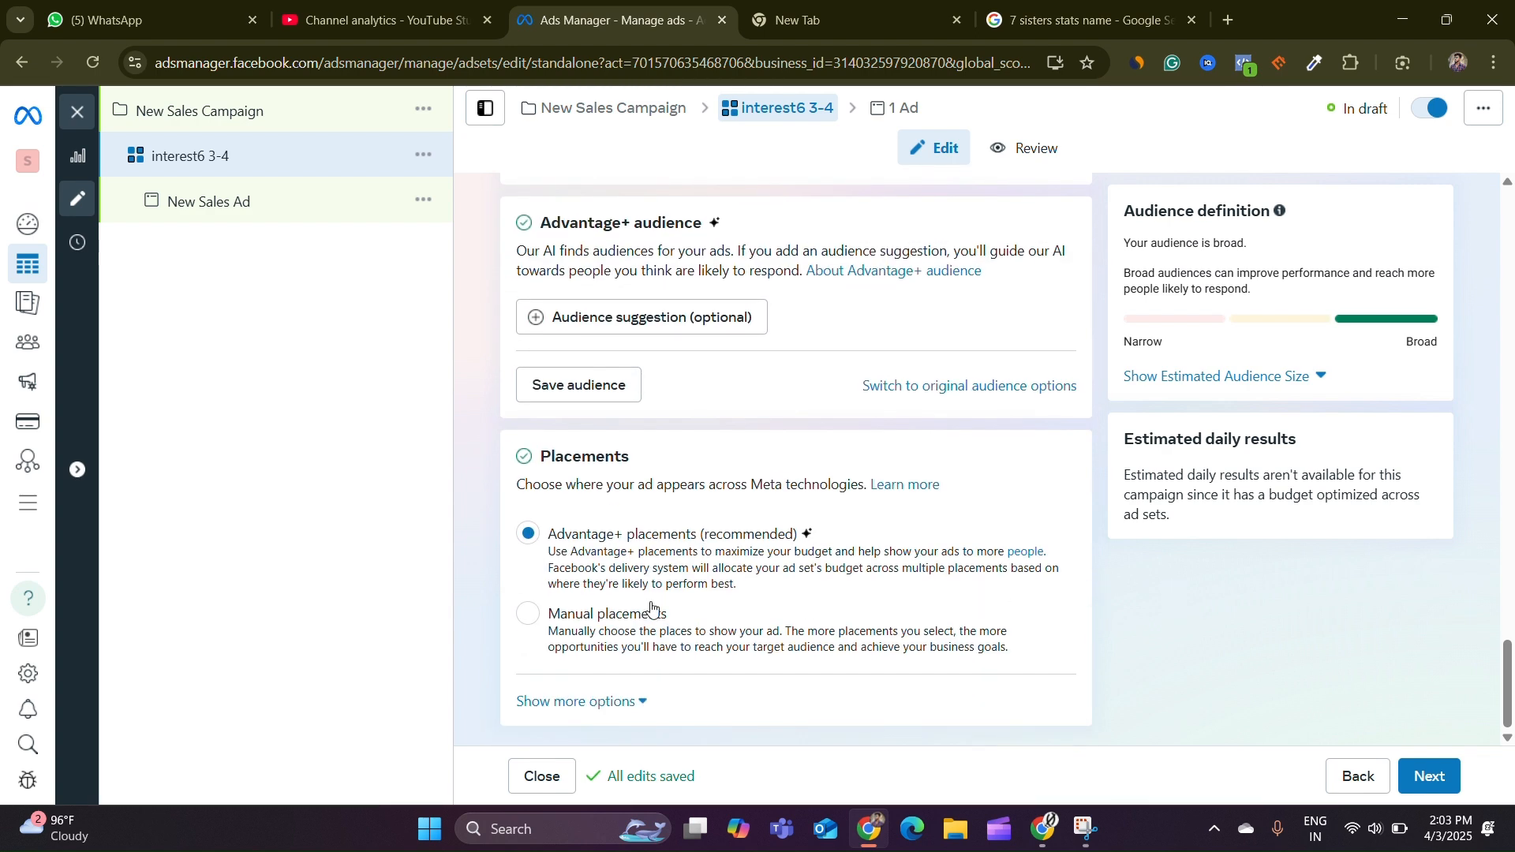
{"action": "left_click", "coordinate": [530, 621]}
Remove Audience Network and Messenger from the ad set's platforms, keeping Facebook and Instagram
{"action": "scroll", "coordinate": [888, 556], "scroll_direction": "down", "scroll_amount": 2}
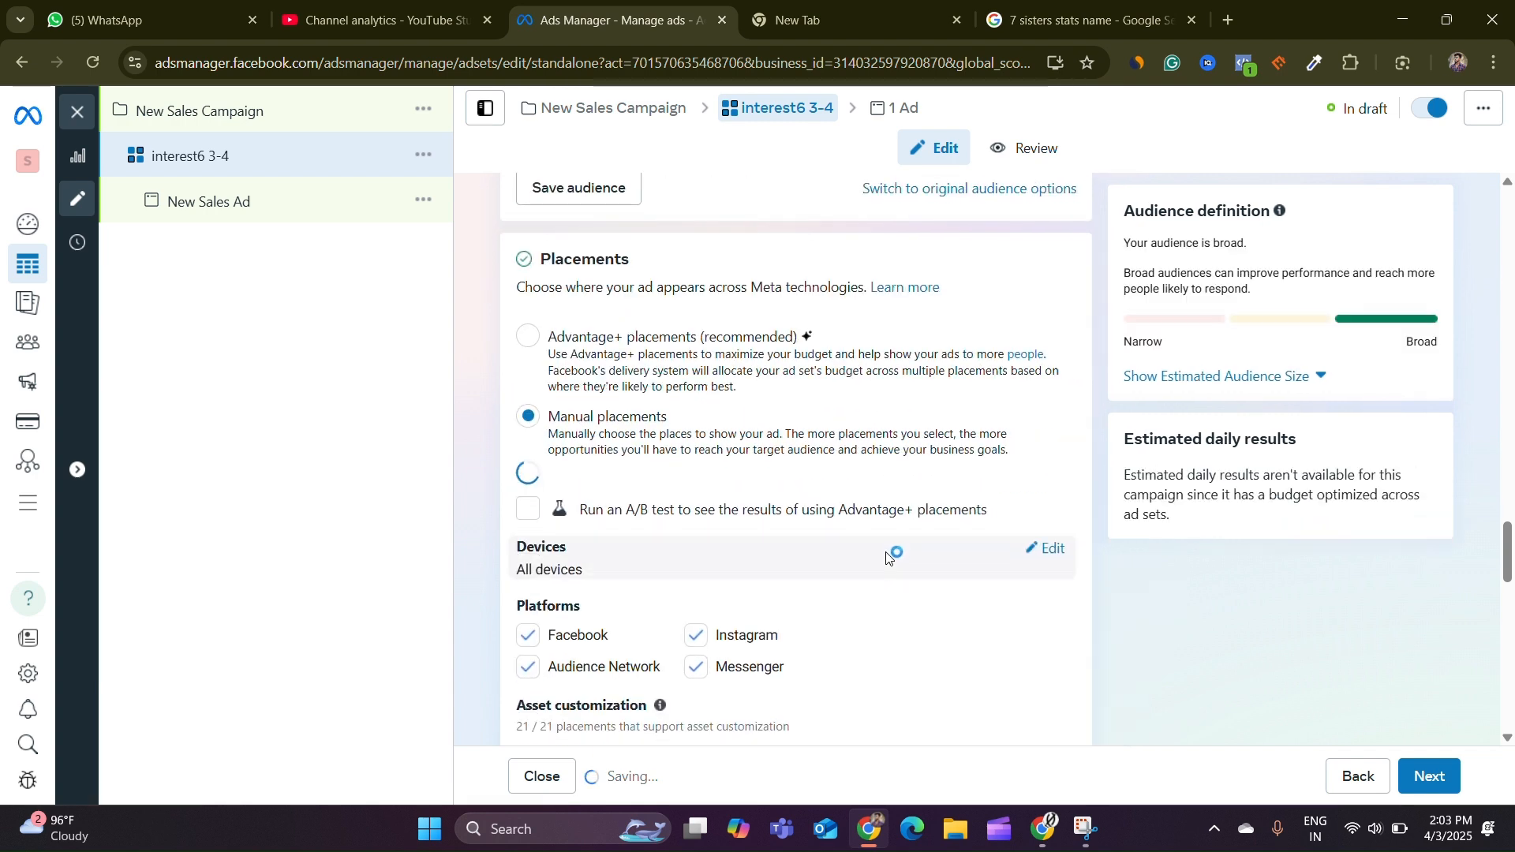
{"action": "scroll", "coordinate": [892, 529], "scroll_direction": "down", "scroll_amount": 2}
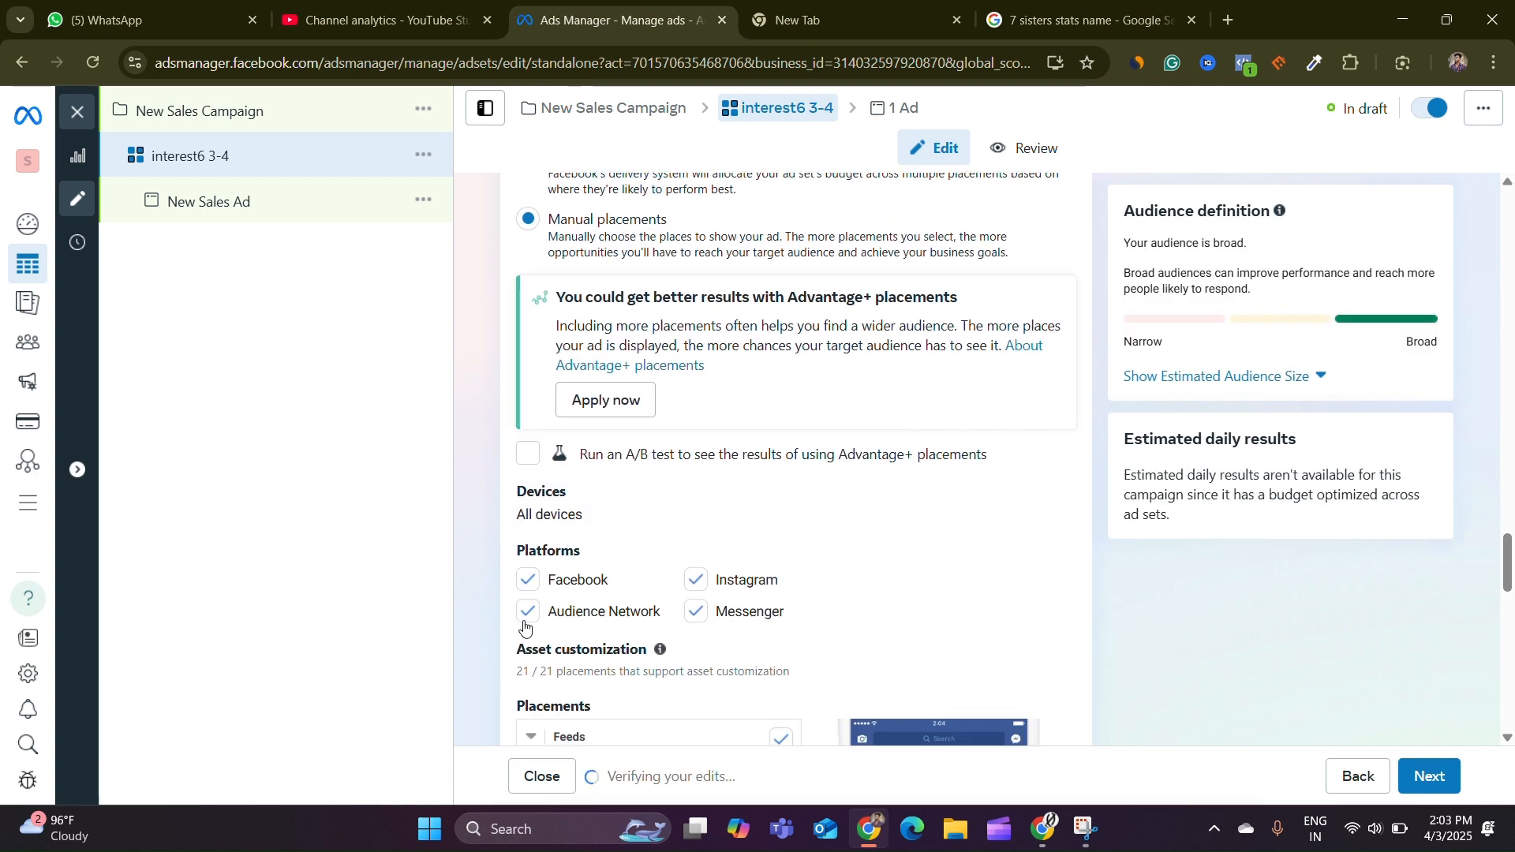
{"action": "left_click", "coordinate": [527, 612]}
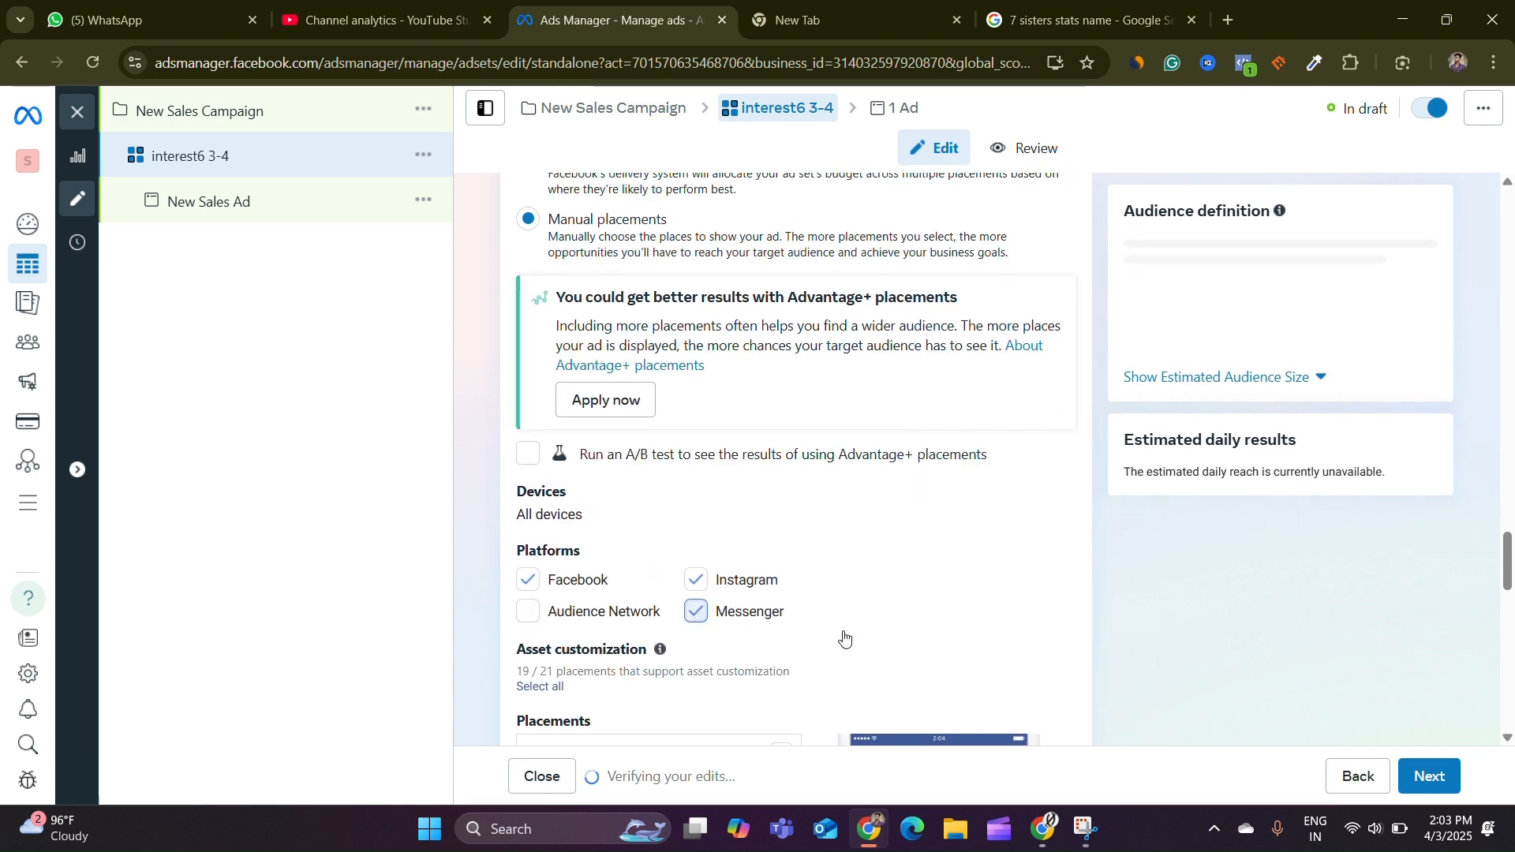
{"action": "left_click", "coordinate": [695, 612]}
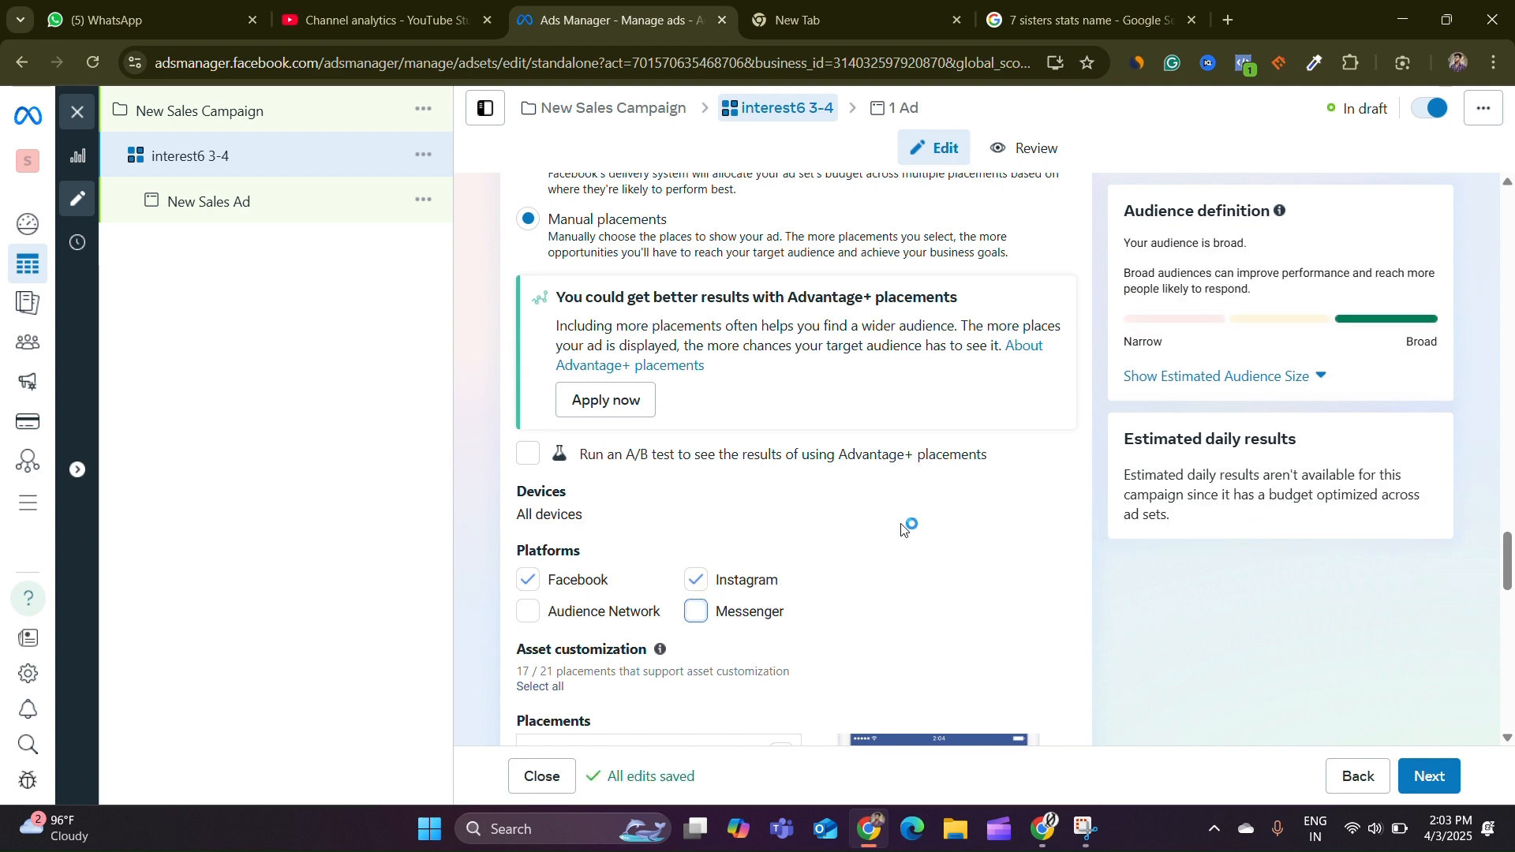
Open the ad and rename it as image 1
{"action": "scroll", "coordinate": [905, 529], "scroll_direction": "down", "scroll_amount": 5}
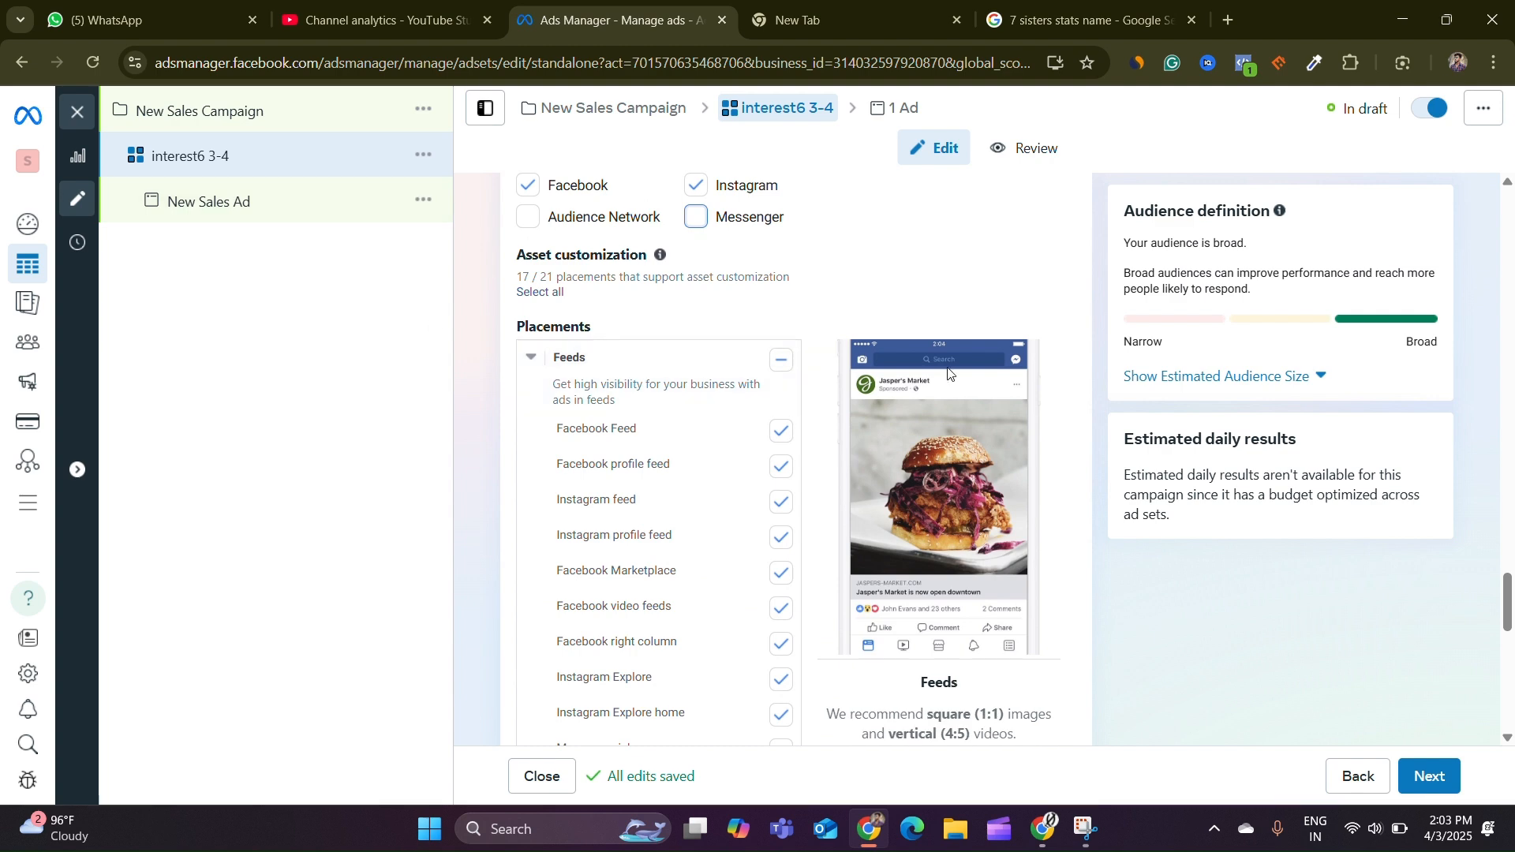
{"action": "scroll", "coordinate": [1120, 426], "scroll_direction": "up", "scroll_amount": 6}
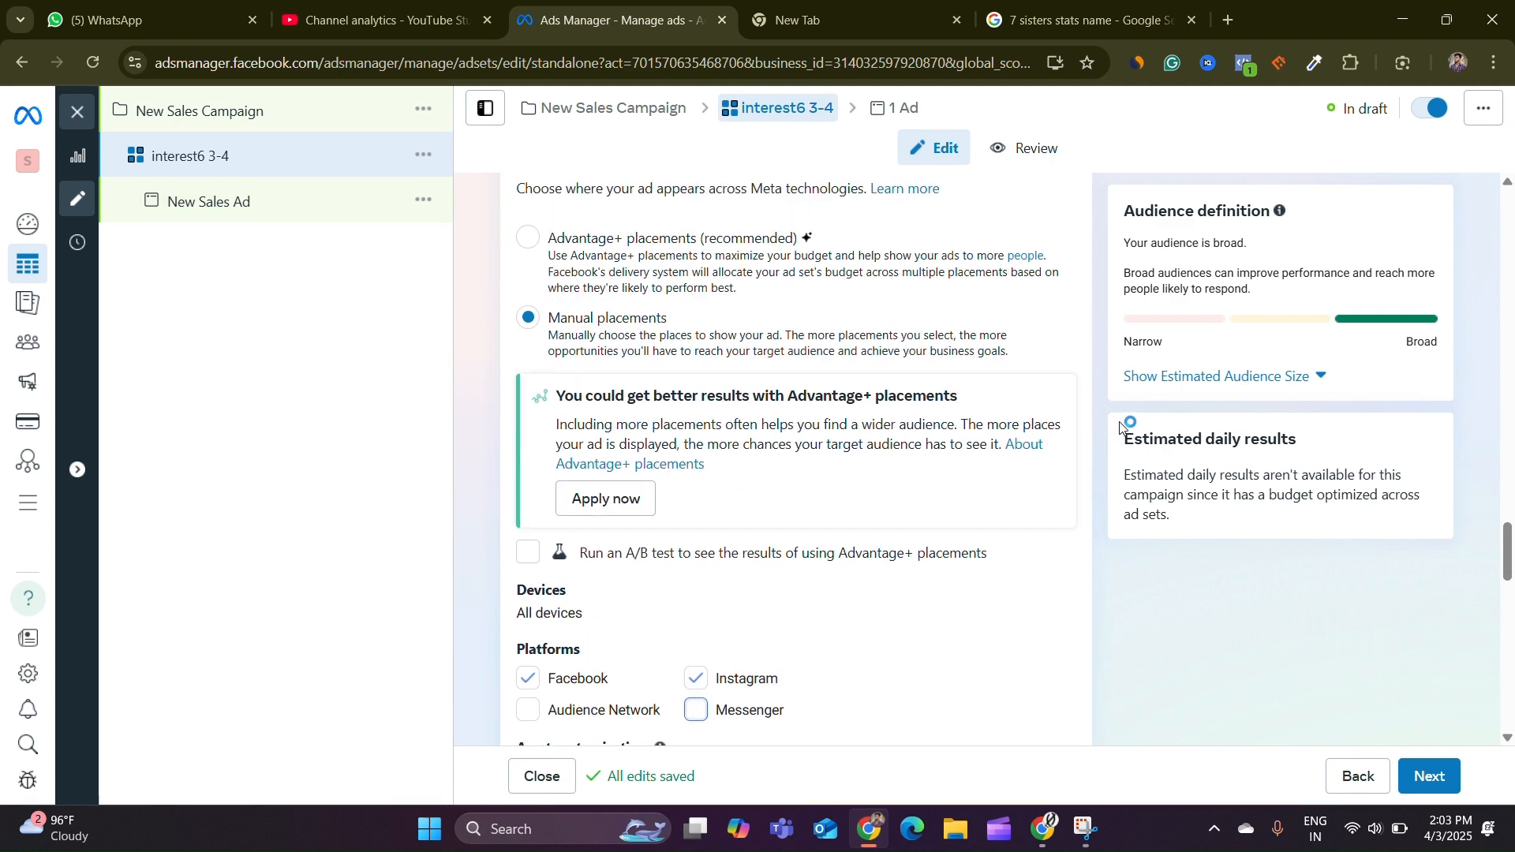
{"action": "left_click", "coordinate": [231, 204]}
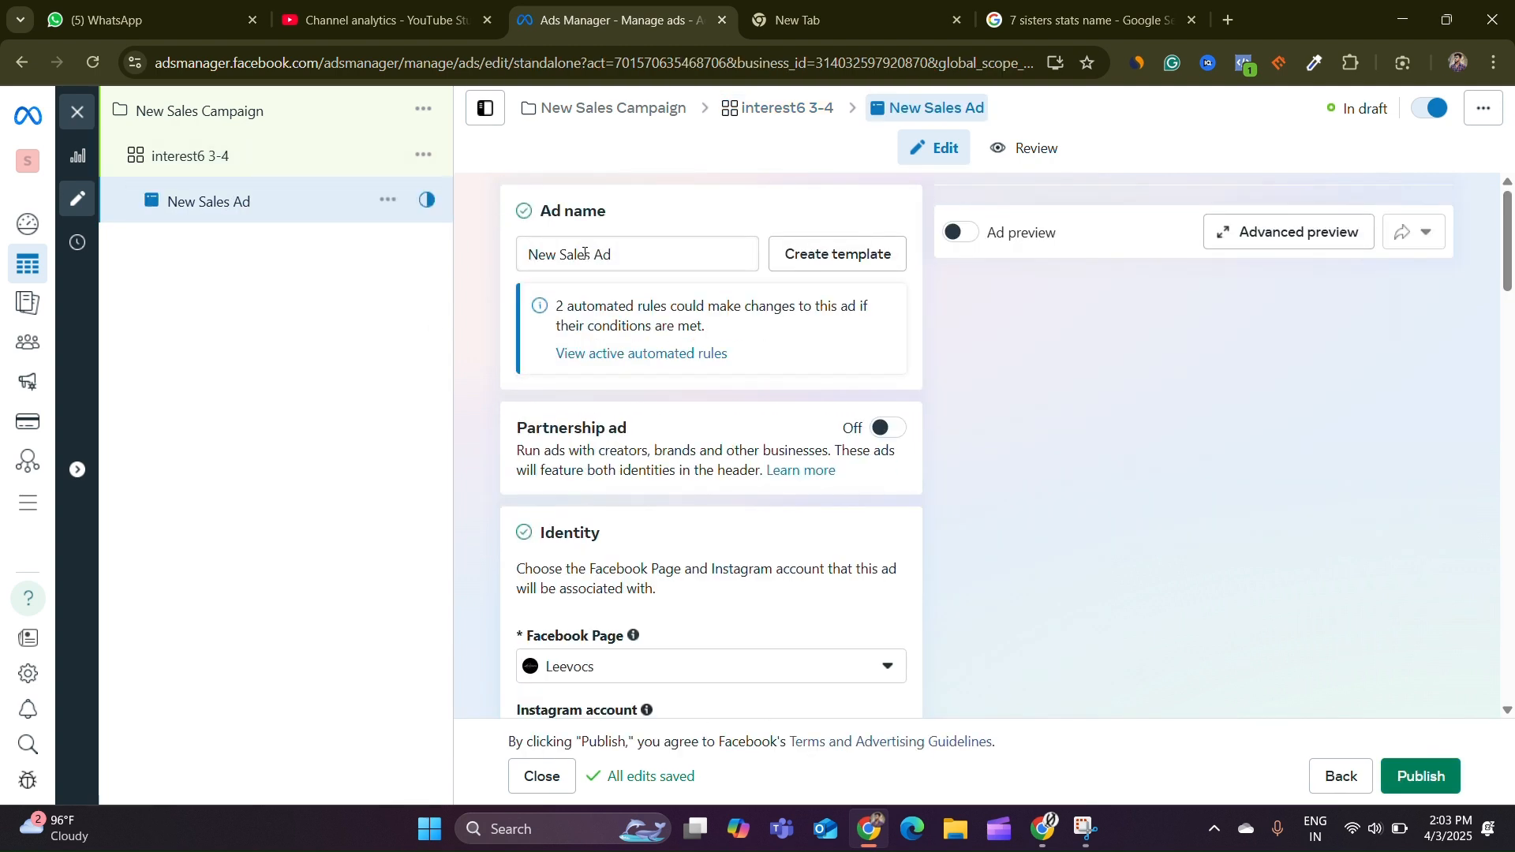
{"action": "triple_click", "coordinate": [620, 253]}
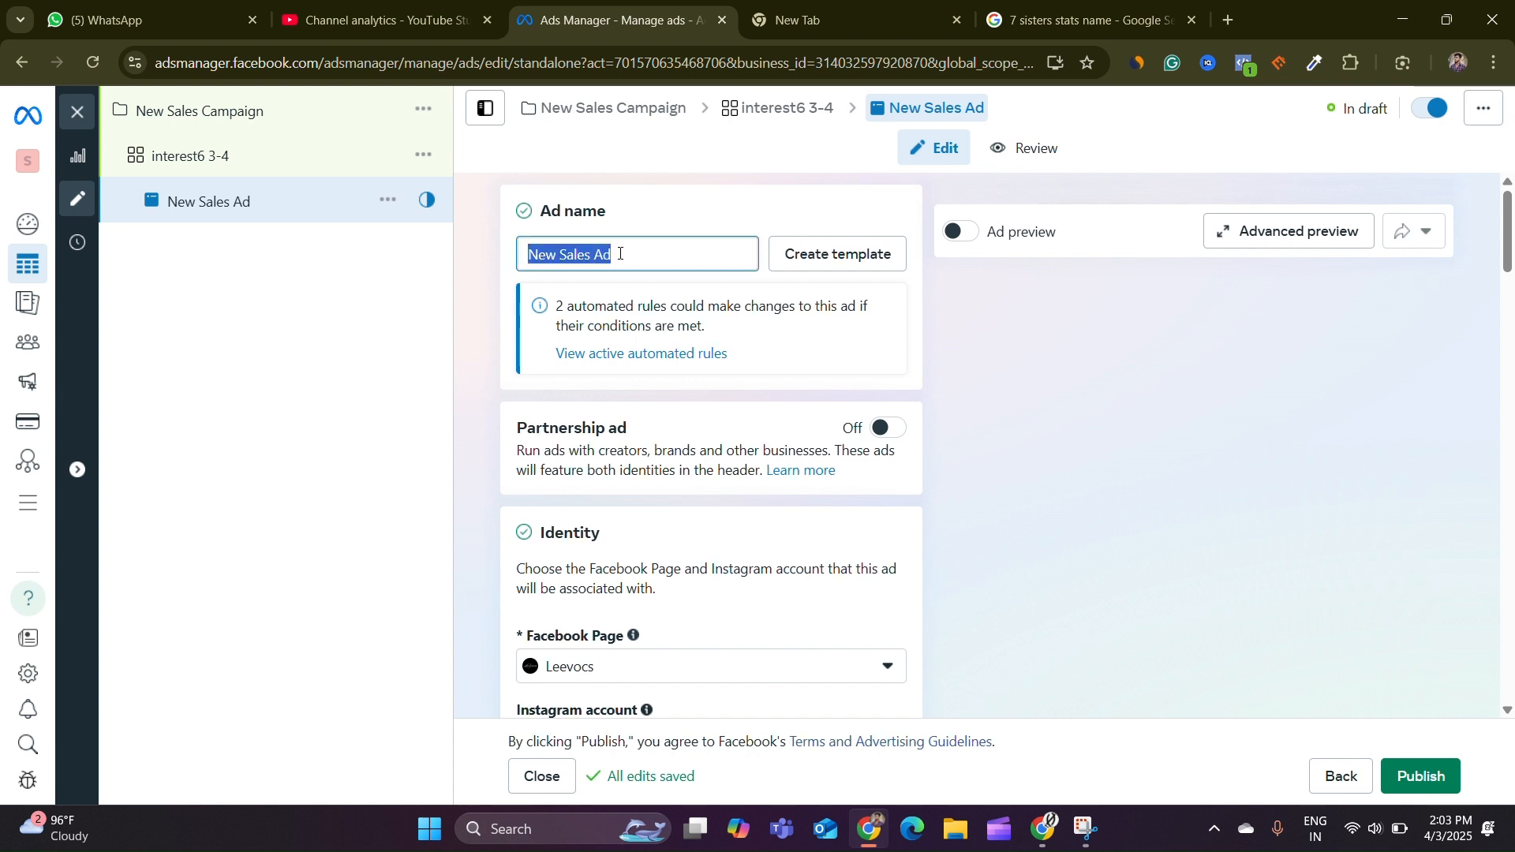
{"action": "key", "text": "BackSpace"}
{"action": "type", "text": "ima"}
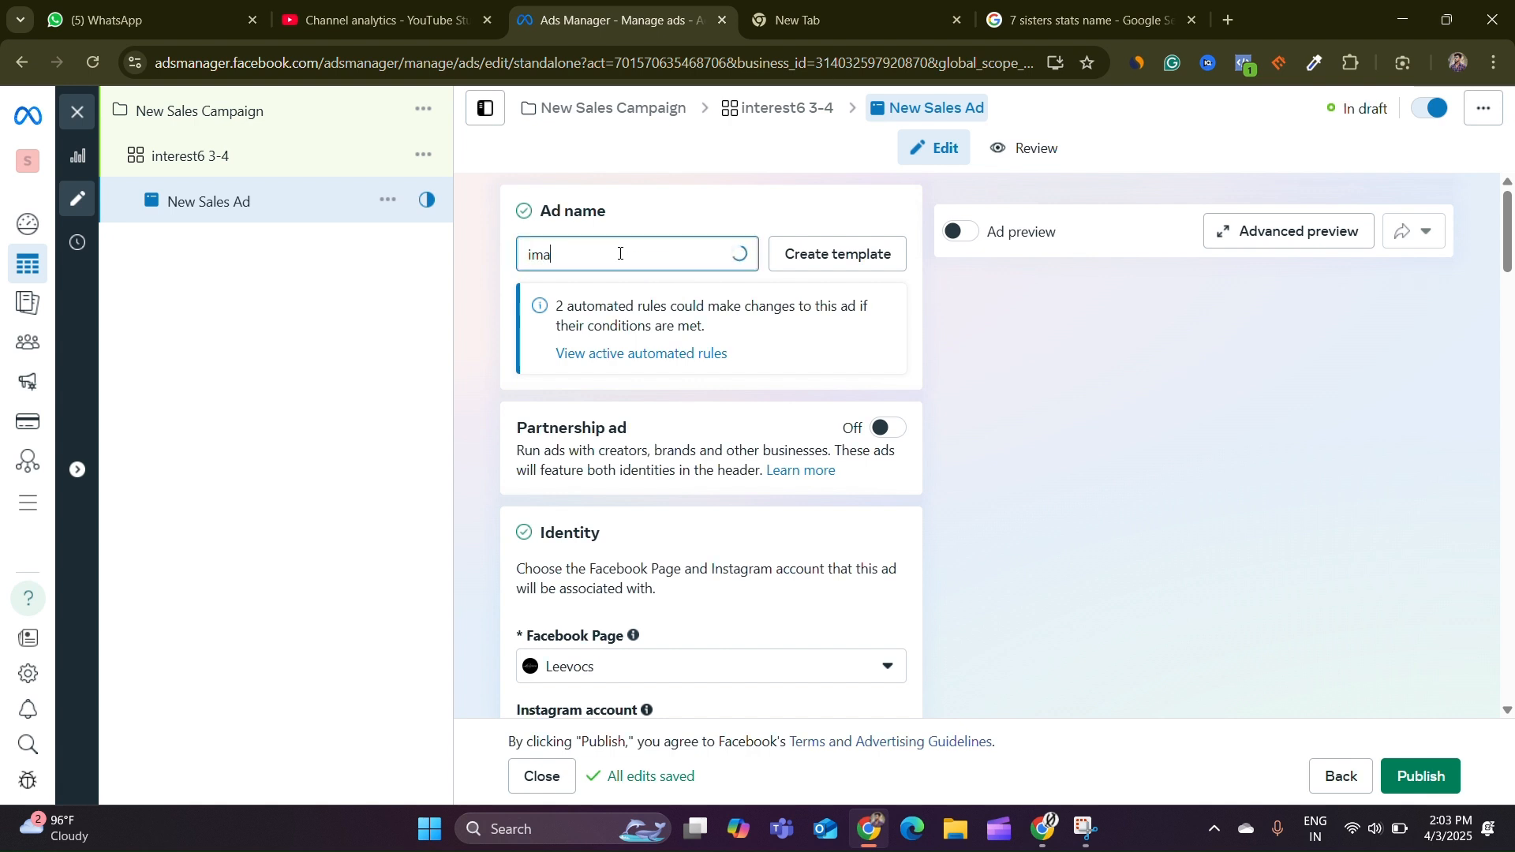
{"action": "type", "text": "ge 1"}
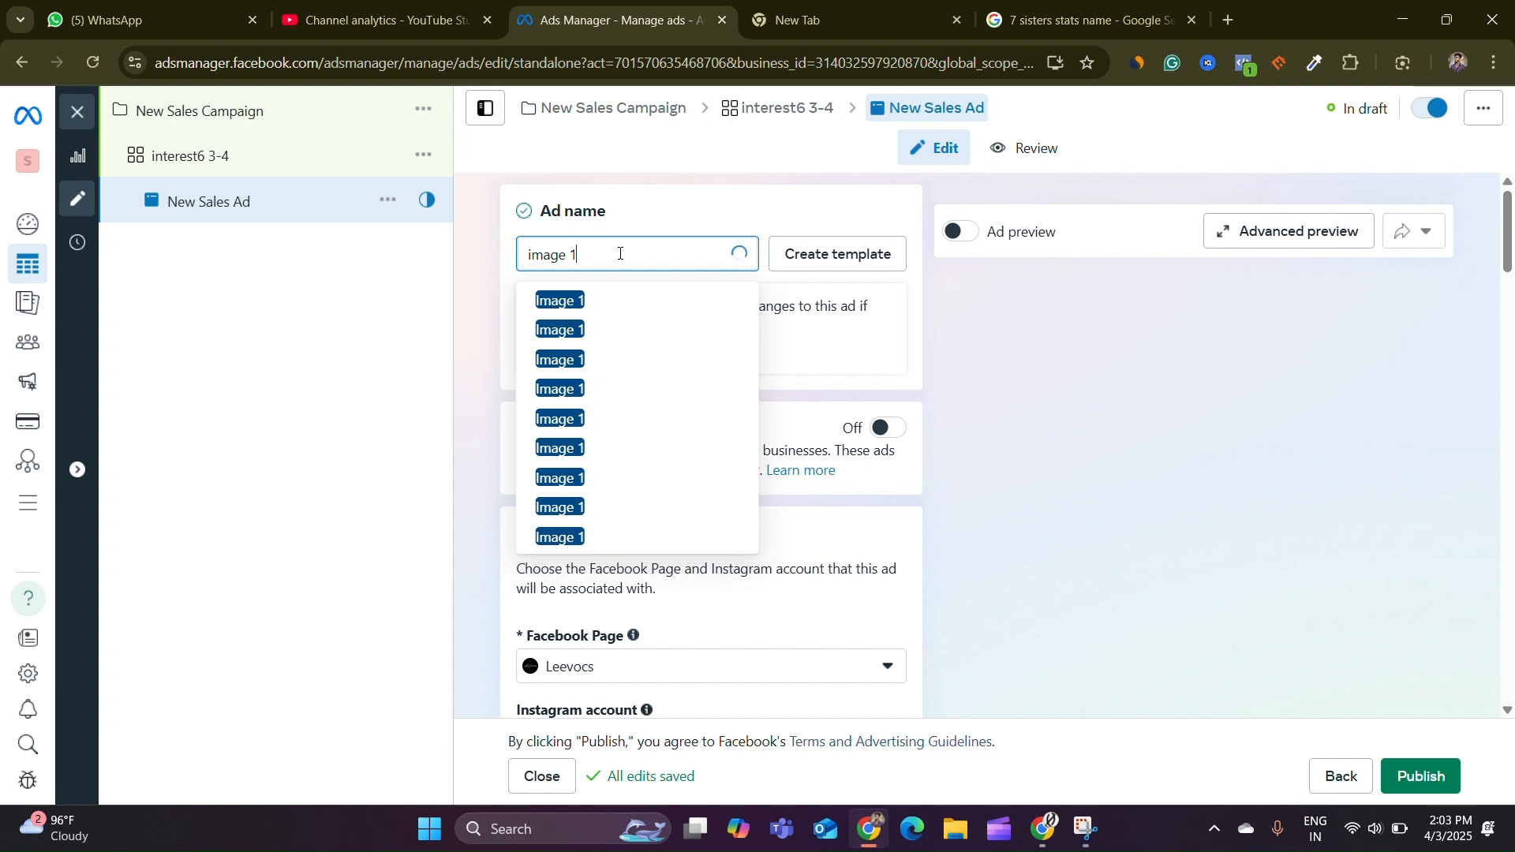
{"action": "left_click", "coordinate": [501, 340]}
Review the ad's identity, format, destination and ad creative sections
{"action": "scroll", "coordinate": [660, 349], "scroll_direction": "down", "scroll_amount": 4}
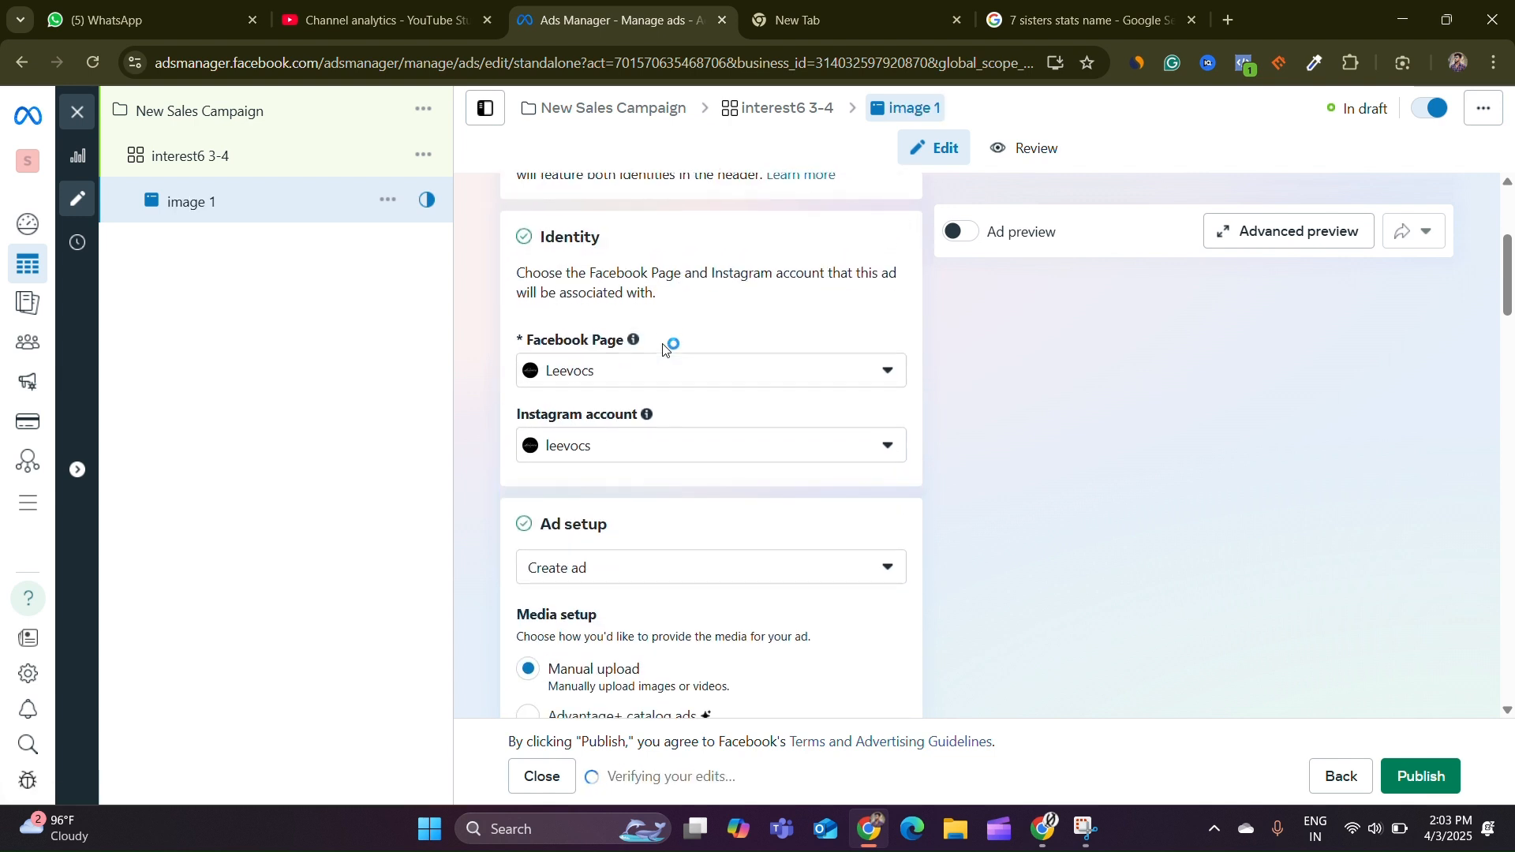
{"action": "scroll", "coordinate": [663, 348], "scroll_direction": "up", "scroll_amount": 1}
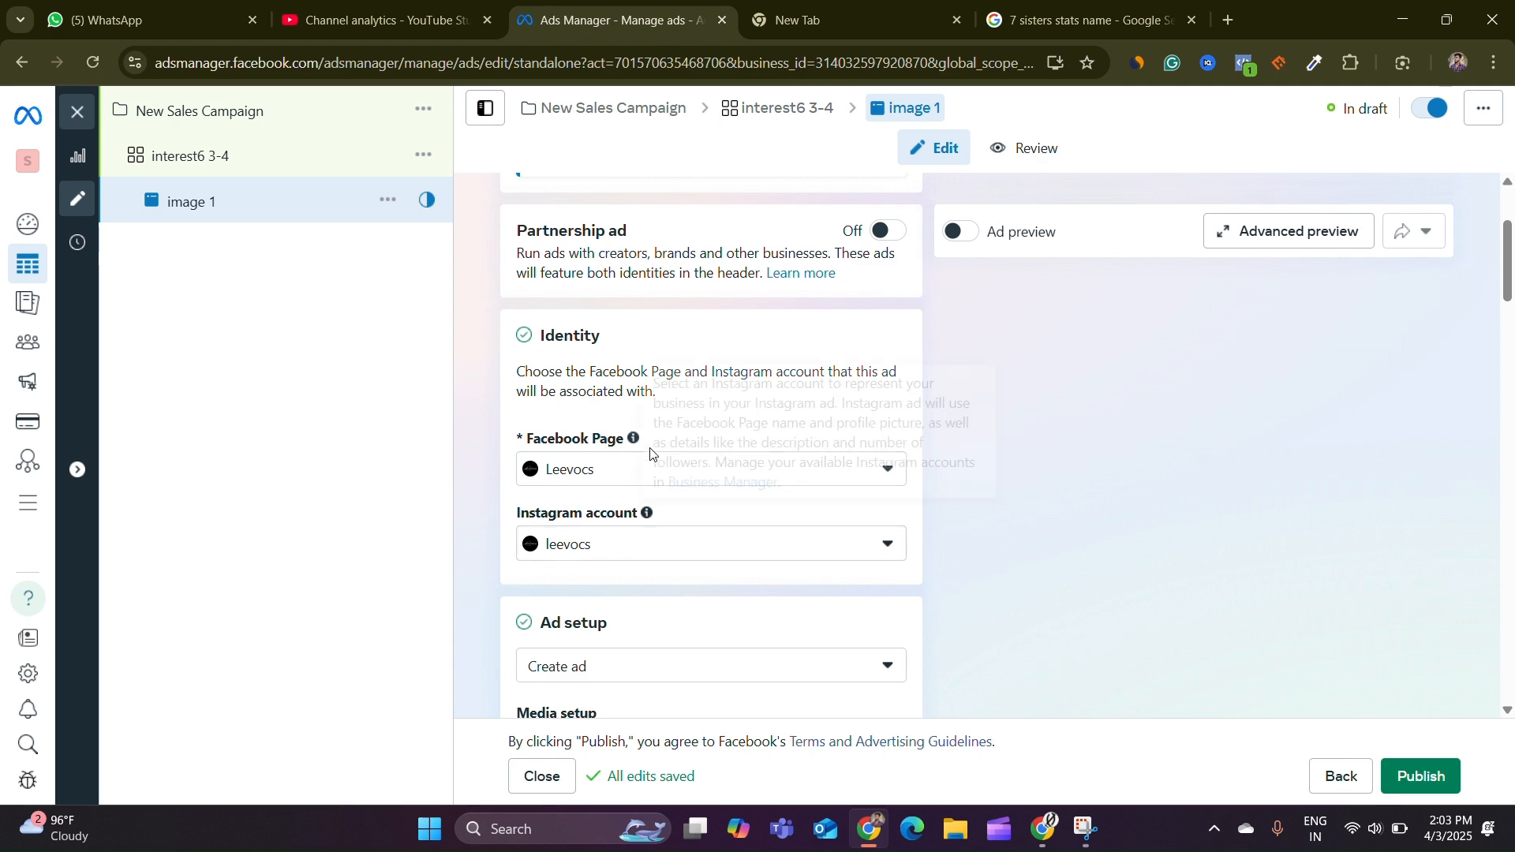
{"action": "scroll", "coordinate": [650, 452], "scroll_direction": "down", "scroll_amount": 5}
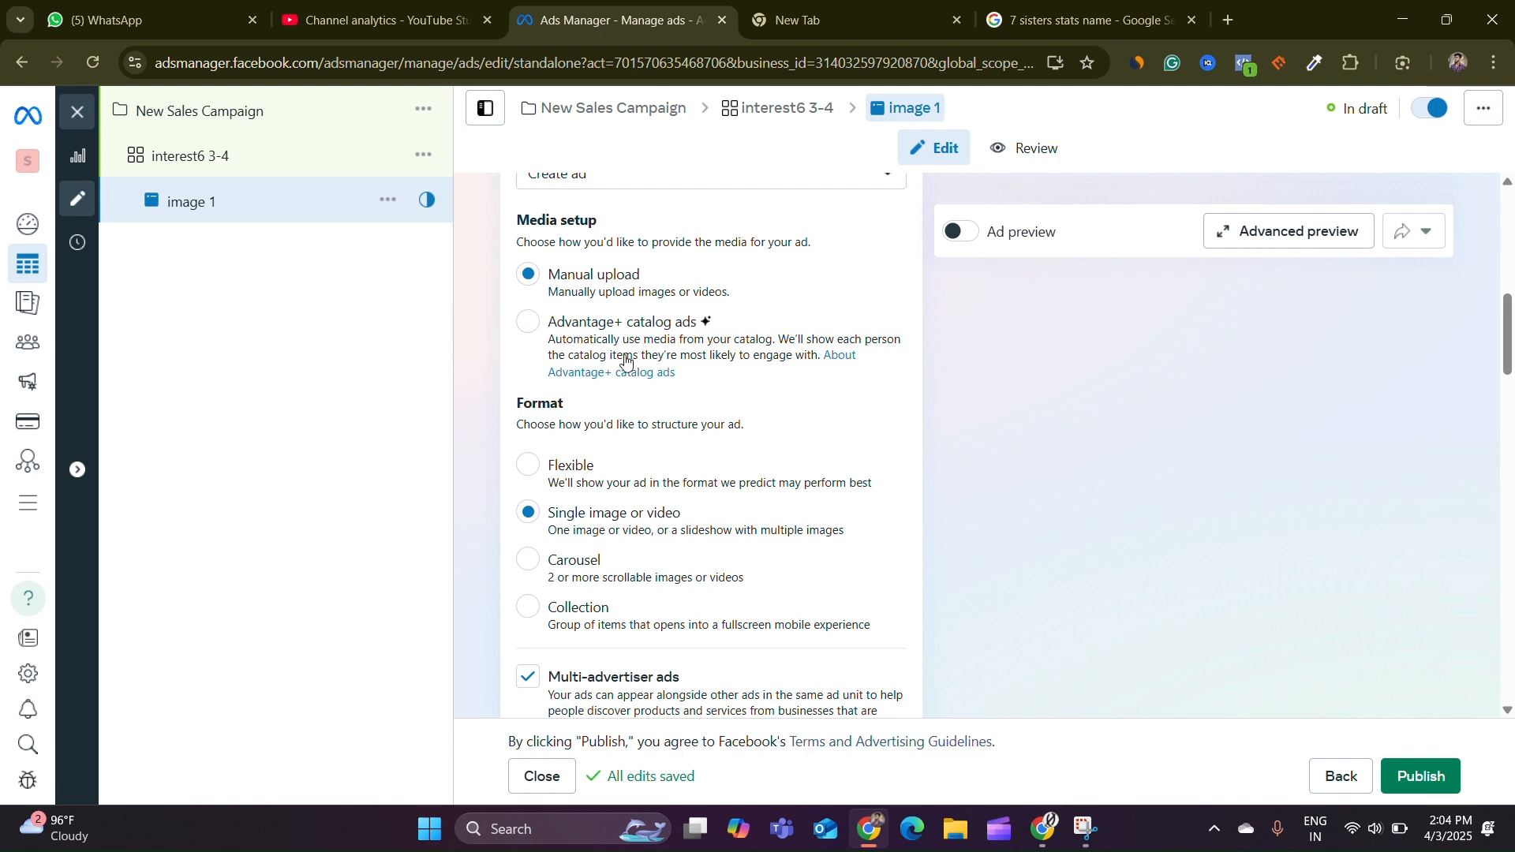
{"action": "scroll", "coordinate": [671, 362], "scroll_direction": "down", "scroll_amount": 1}
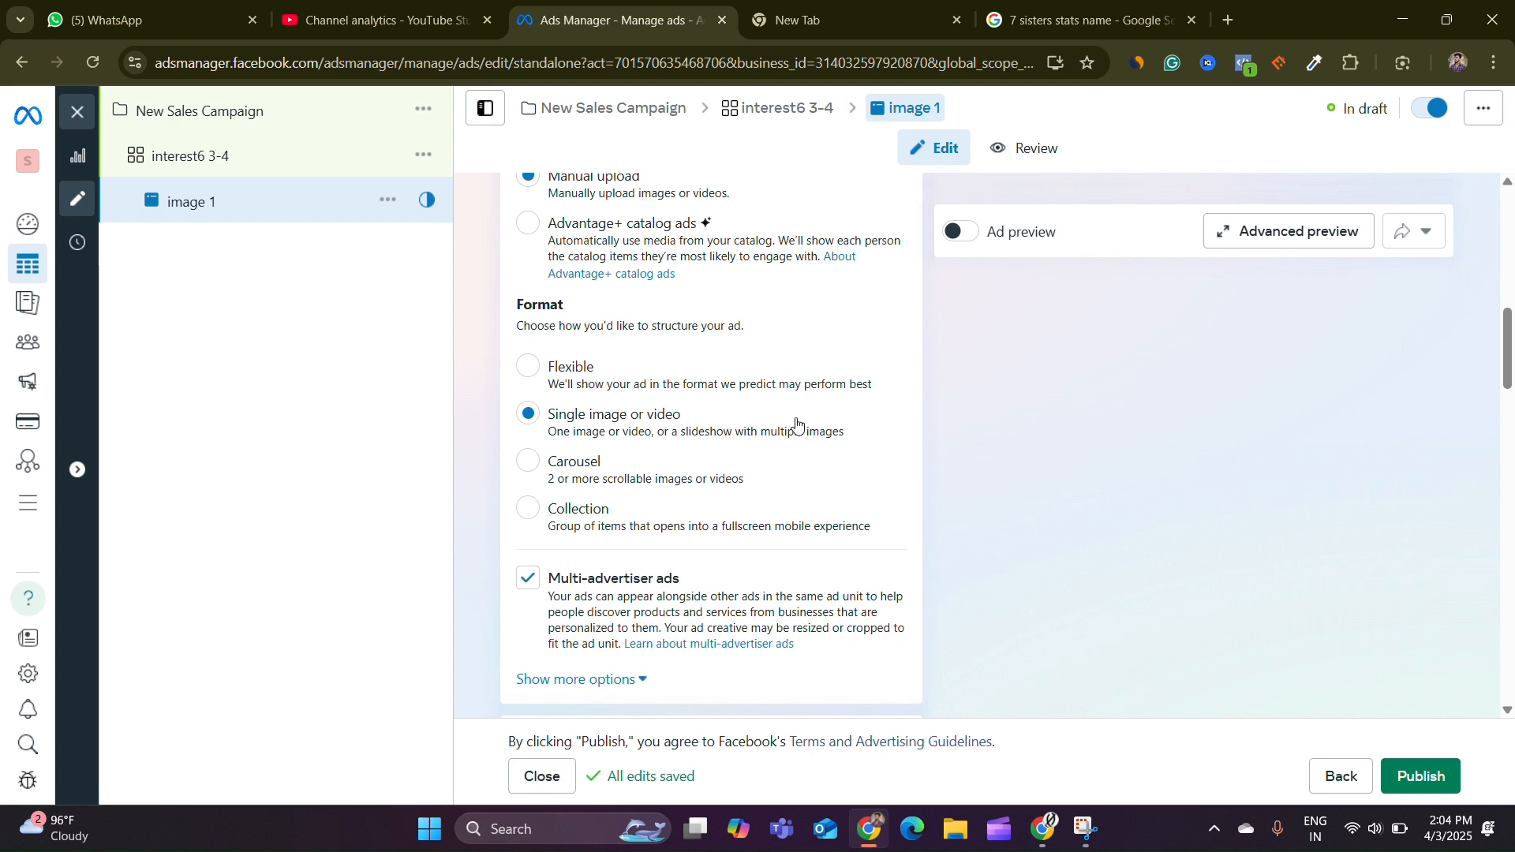
{"action": "scroll", "coordinate": [796, 424], "scroll_direction": "down", "scroll_amount": 5}
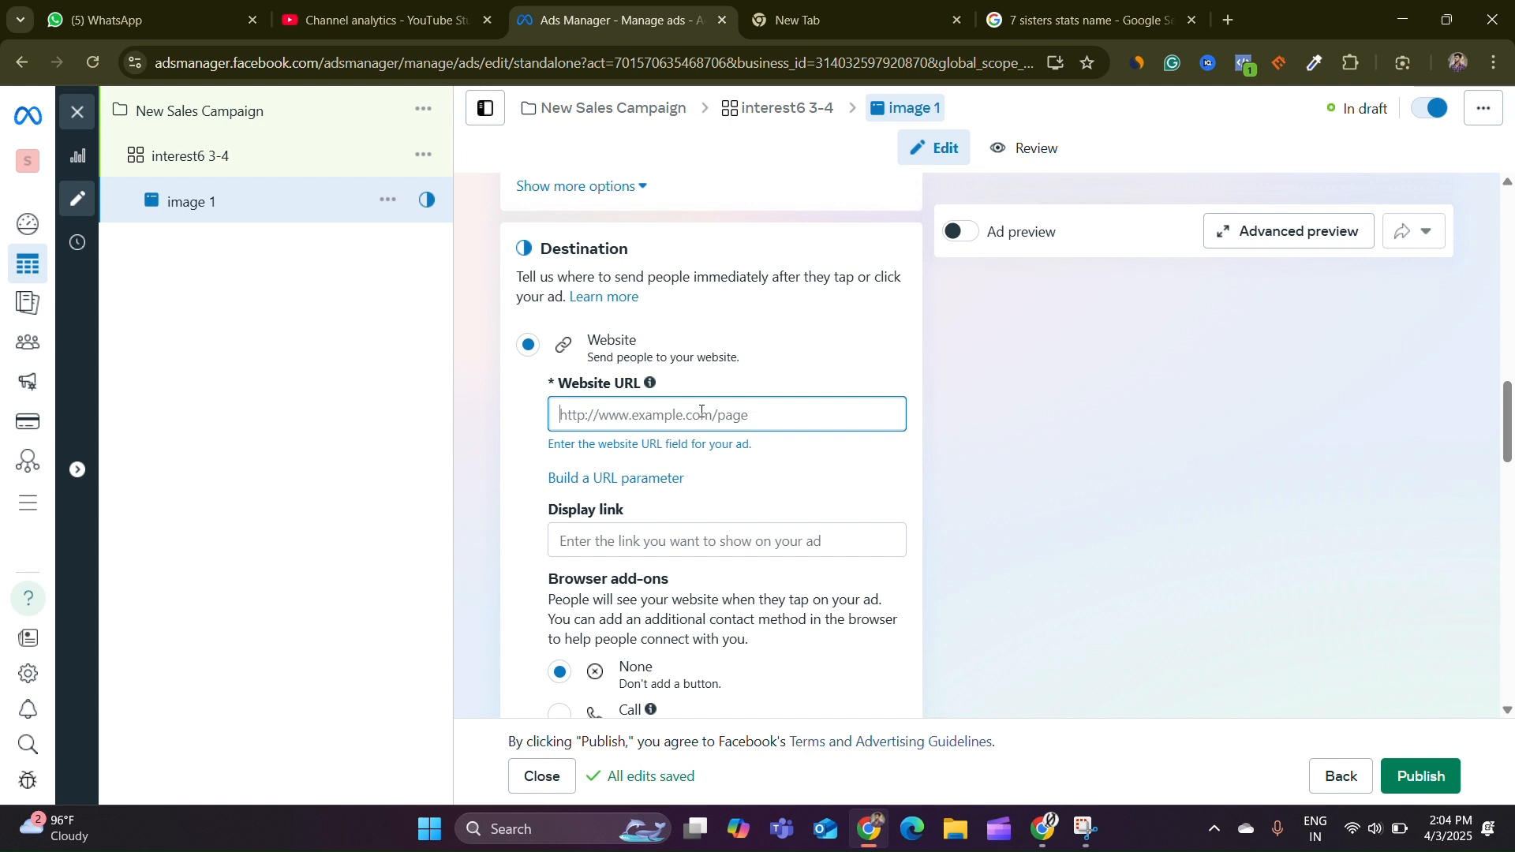
{"action": "left_click", "coordinate": [636, 543]}
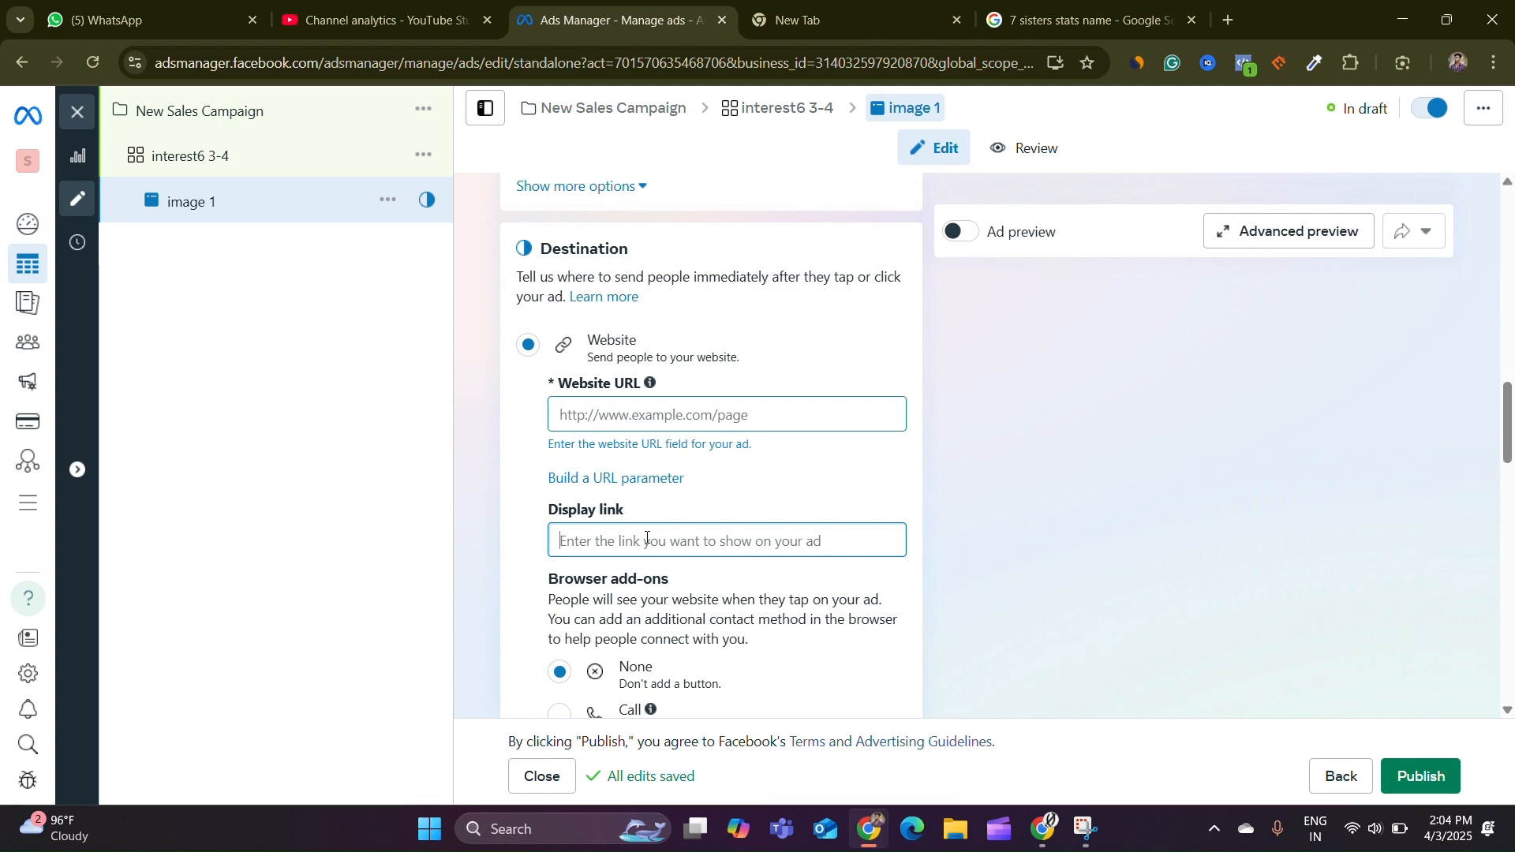
{"action": "scroll", "coordinate": [647, 540], "scroll_direction": "down", "scroll_amount": 10}
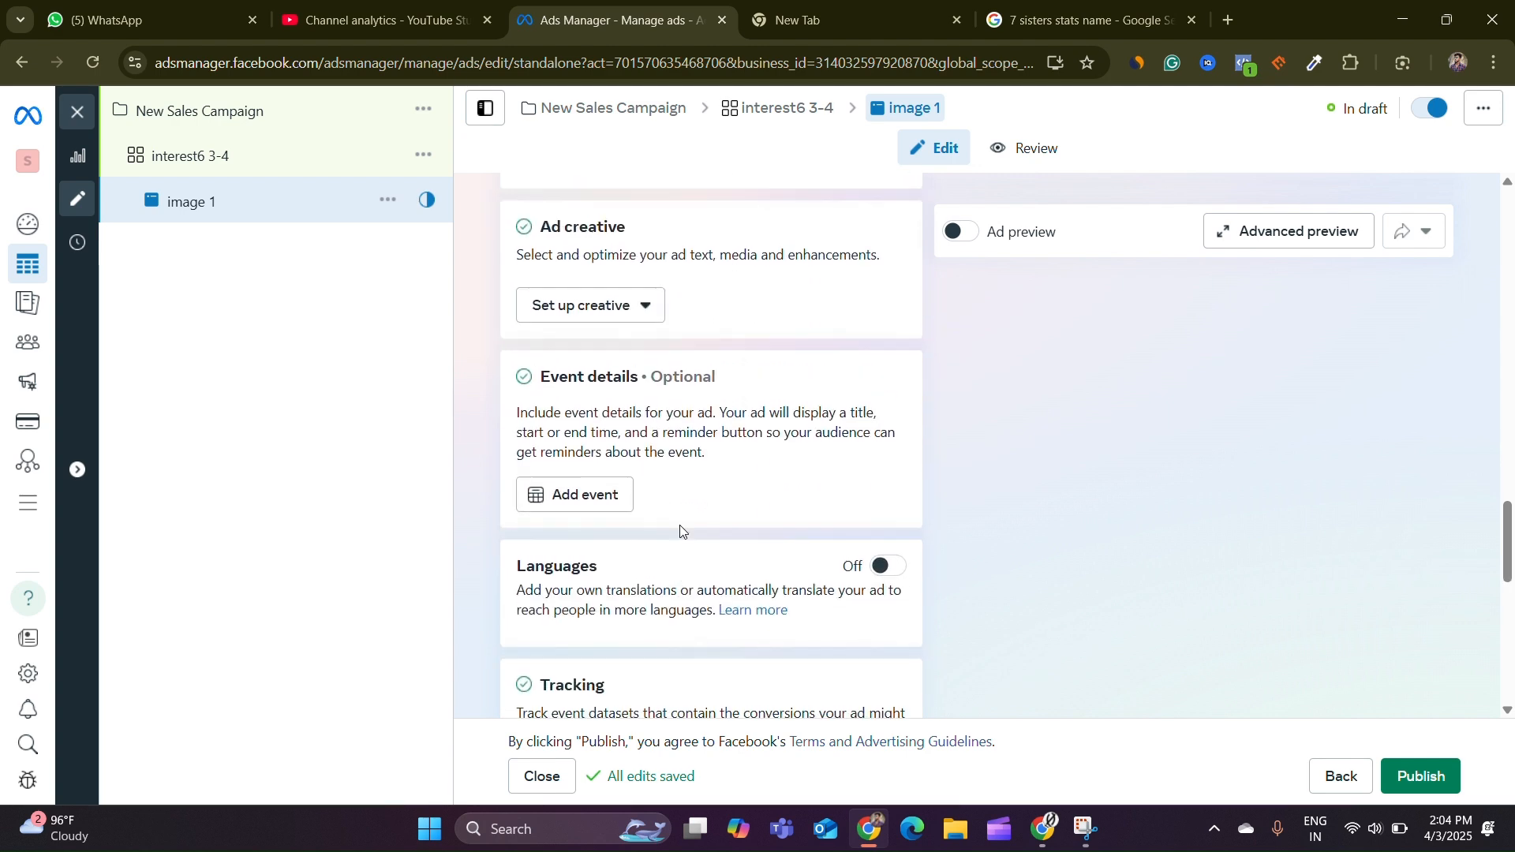
{"action": "scroll", "coordinate": [679, 524], "scroll_direction": "up", "scroll_amount": 2}
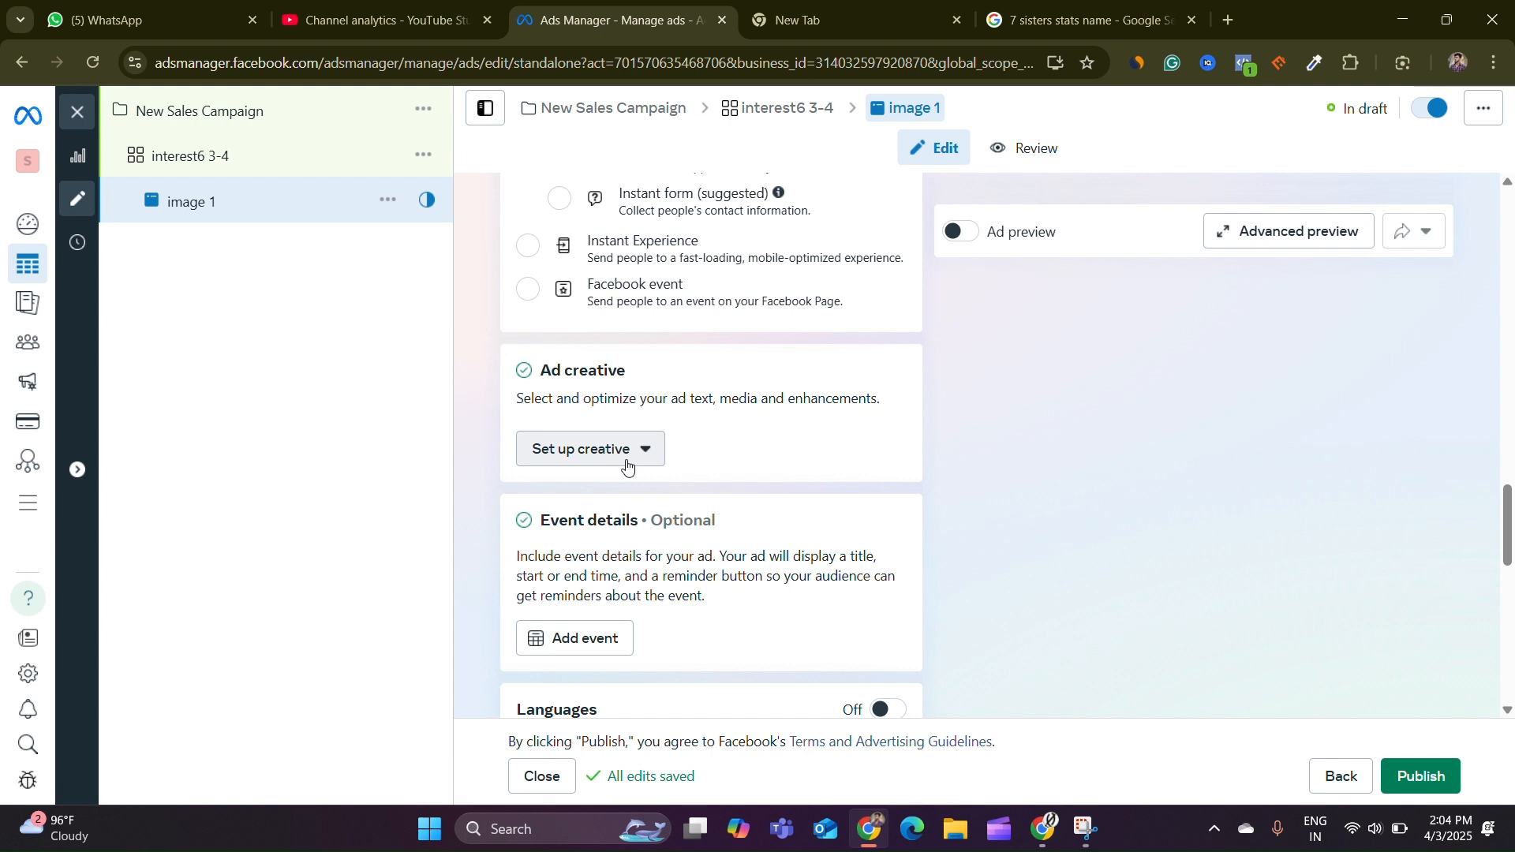
{"action": "scroll", "coordinate": [679, 450], "scroll_direction": "down", "scroll_amount": 8}
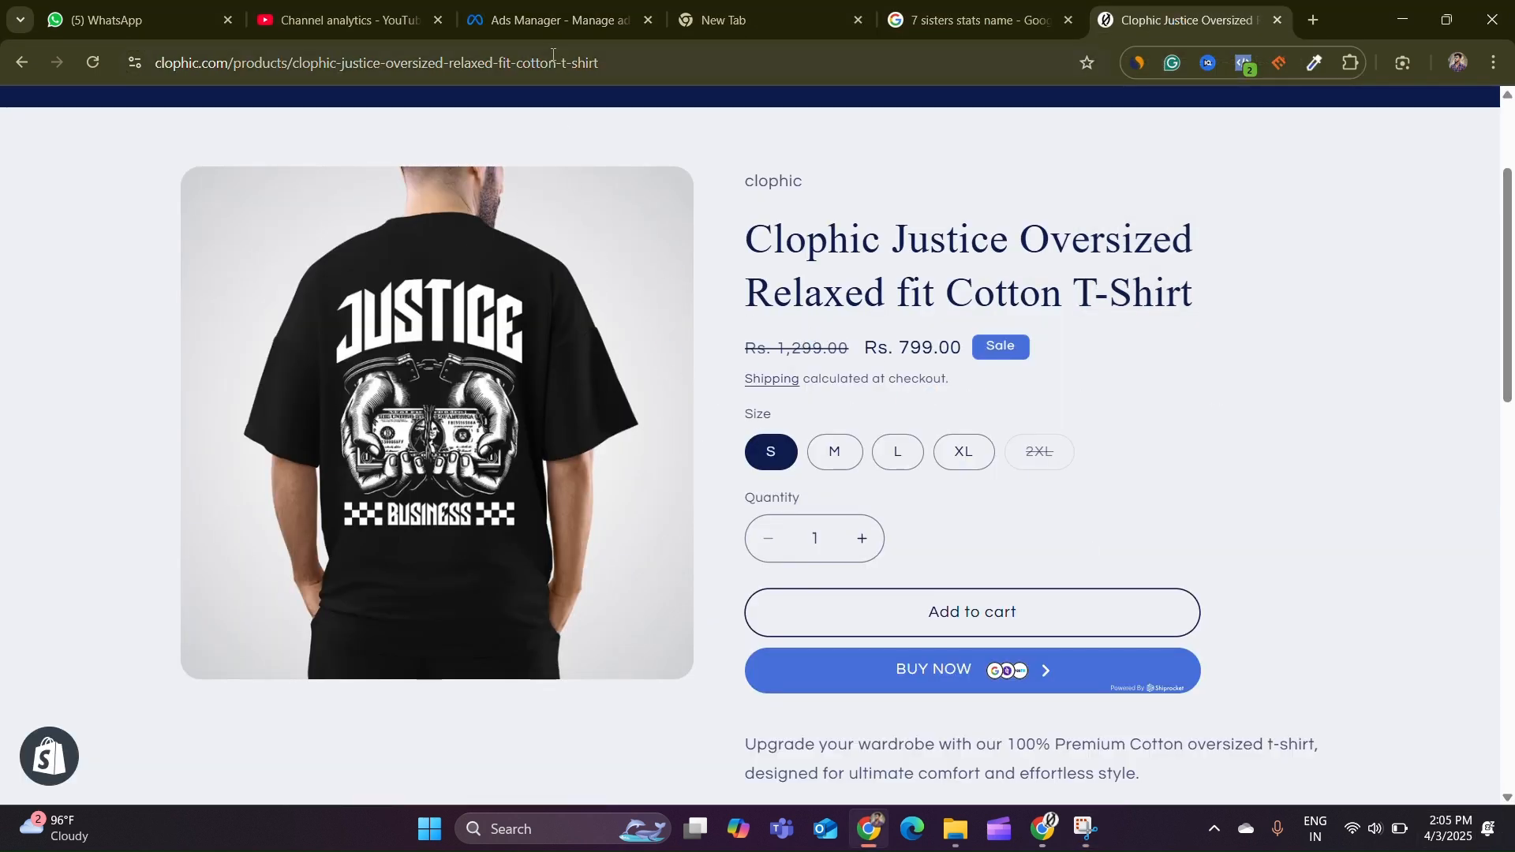
{"action": "left_click", "coordinate": [525, 19]}
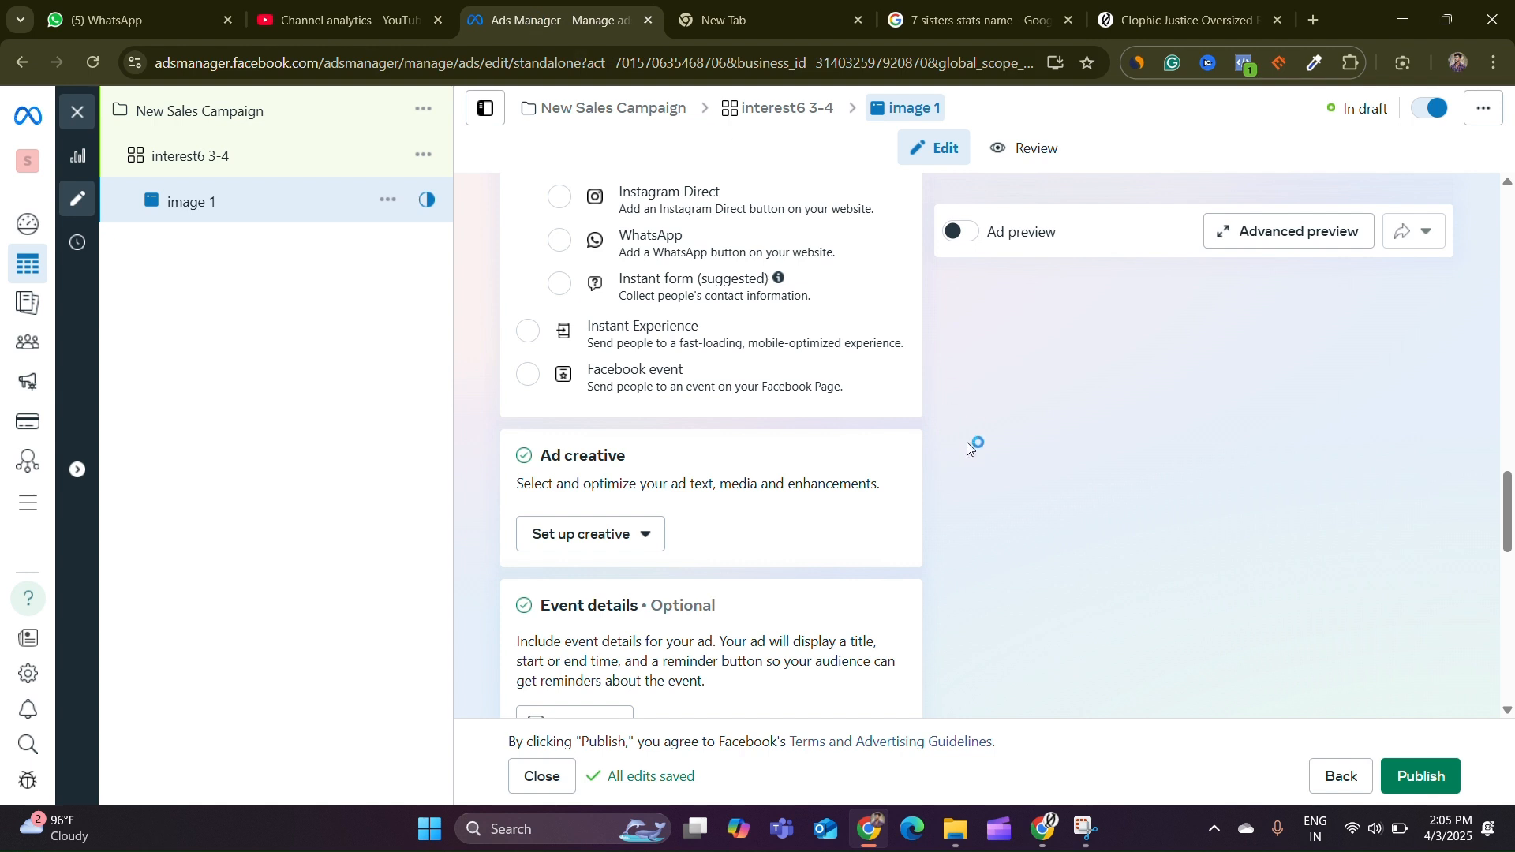
Set up the ad creative with the Justice t-shirt image from the account images, keeping default crop, text and enhancements
{"action": "left_click", "coordinate": [602, 535]}
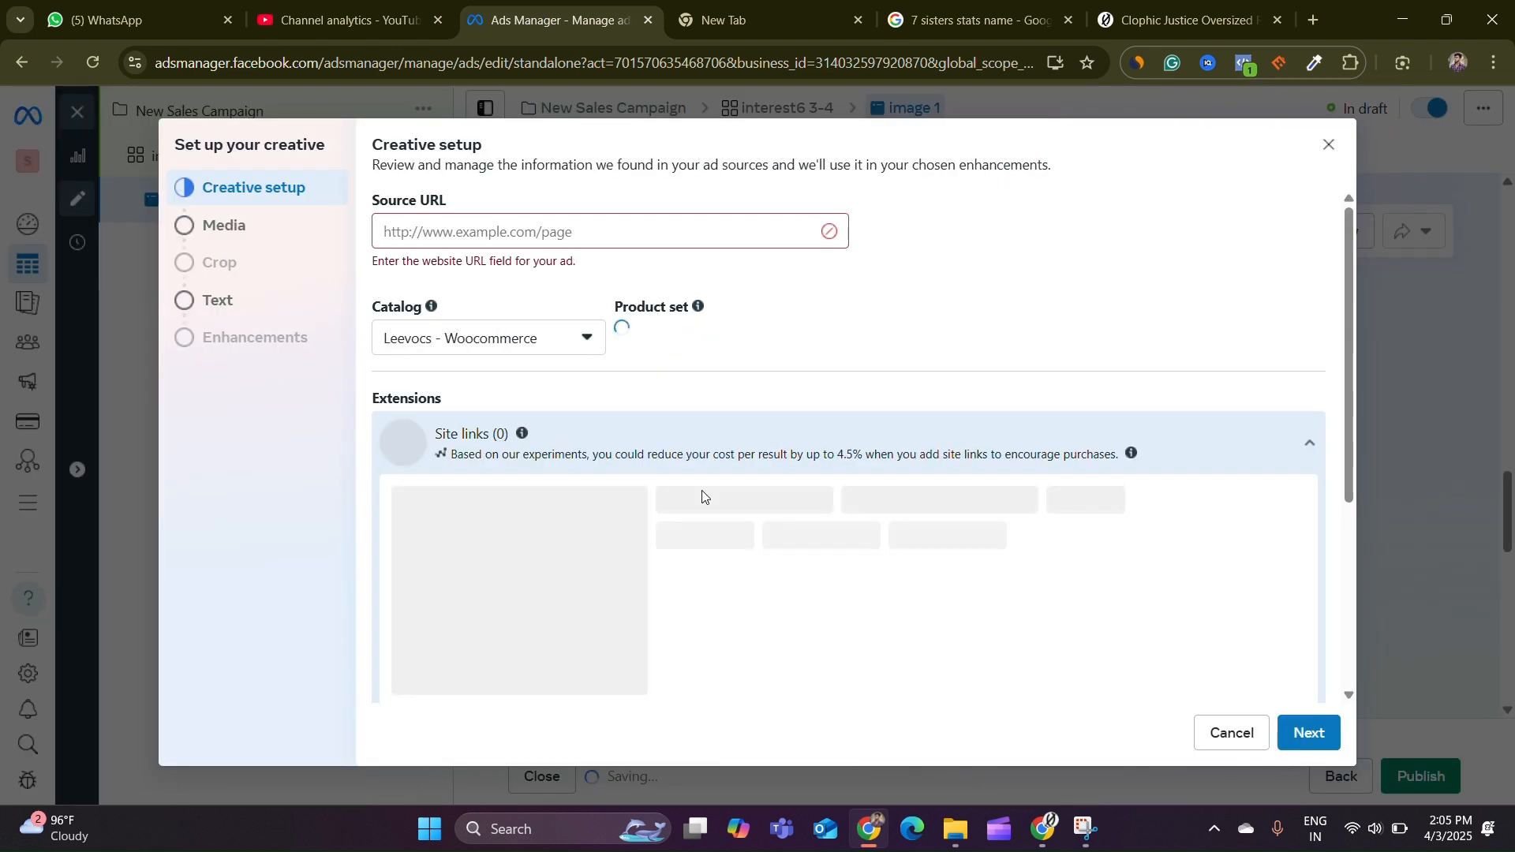
{"action": "left_click", "coordinate": [1322, 732]}
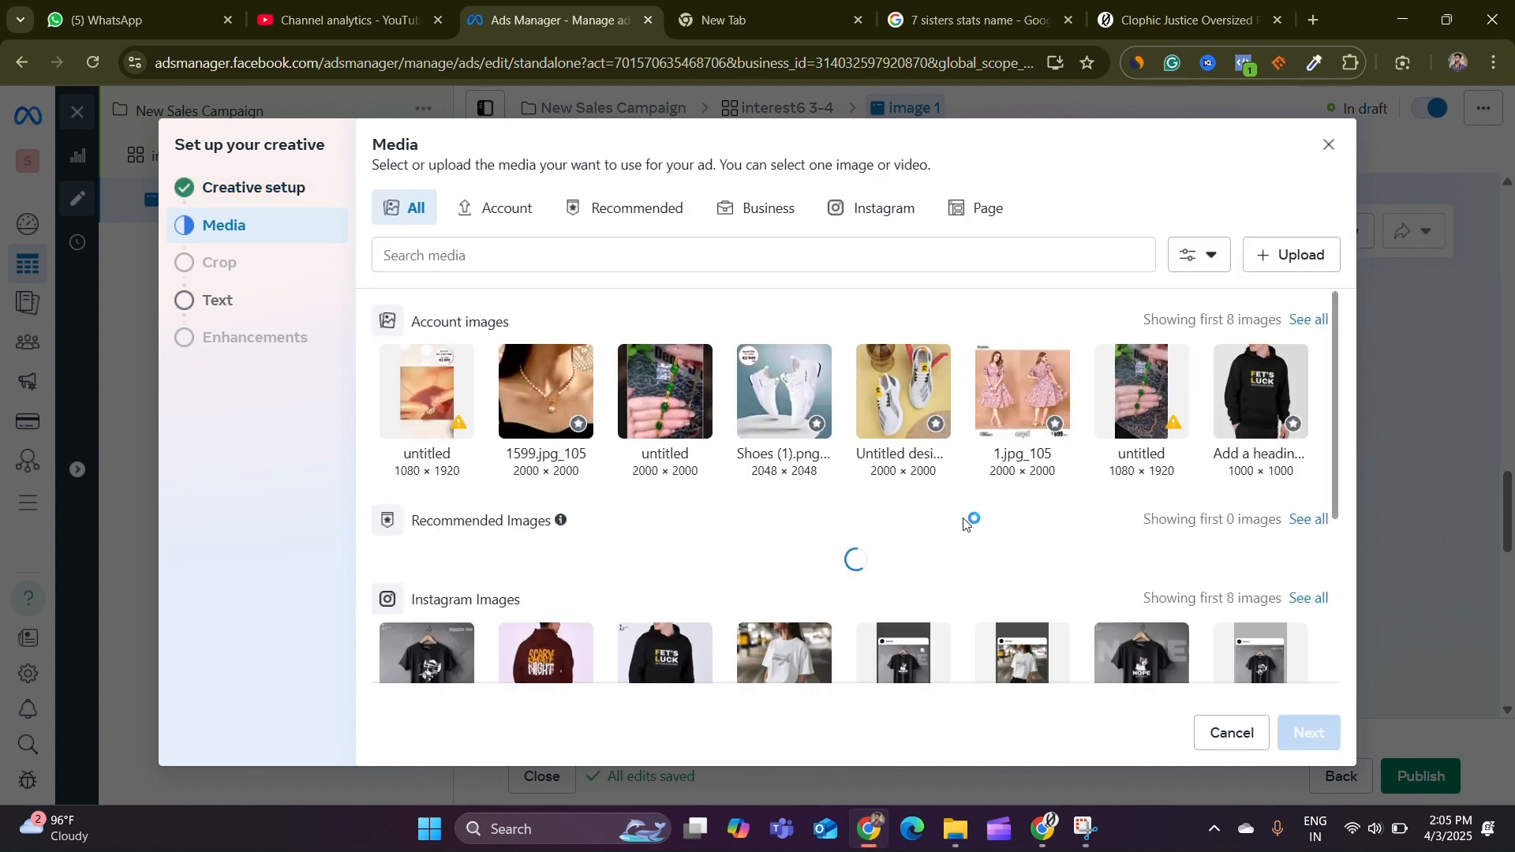
{"action": "left_click", "coordinate": [1302, 320]}
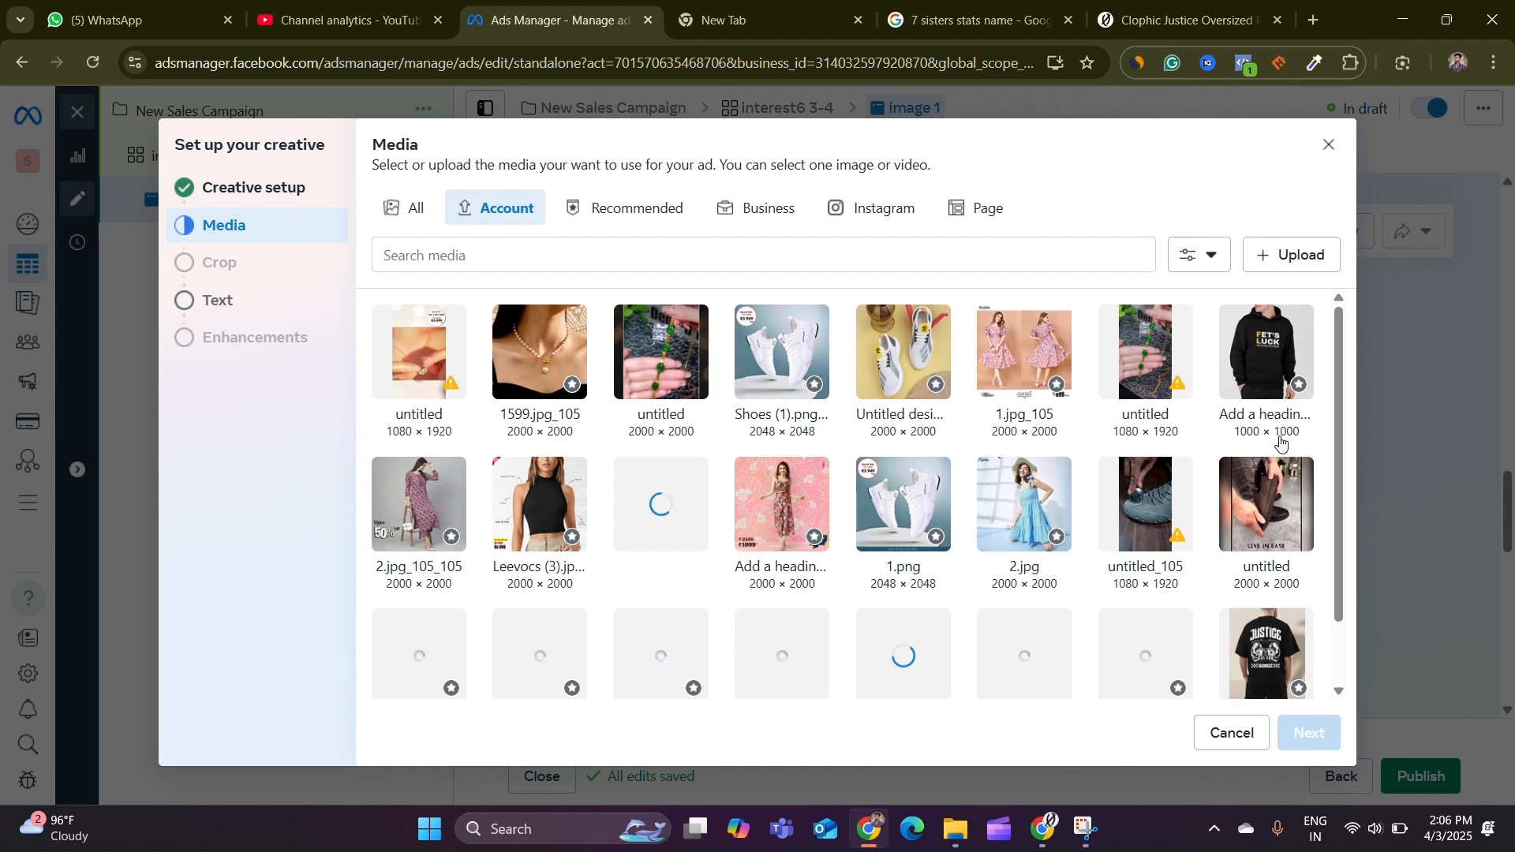
{"action": "scroll", "coordinate": [1126, 447], "scroll_direction": "down", "scroll_amount": 1}
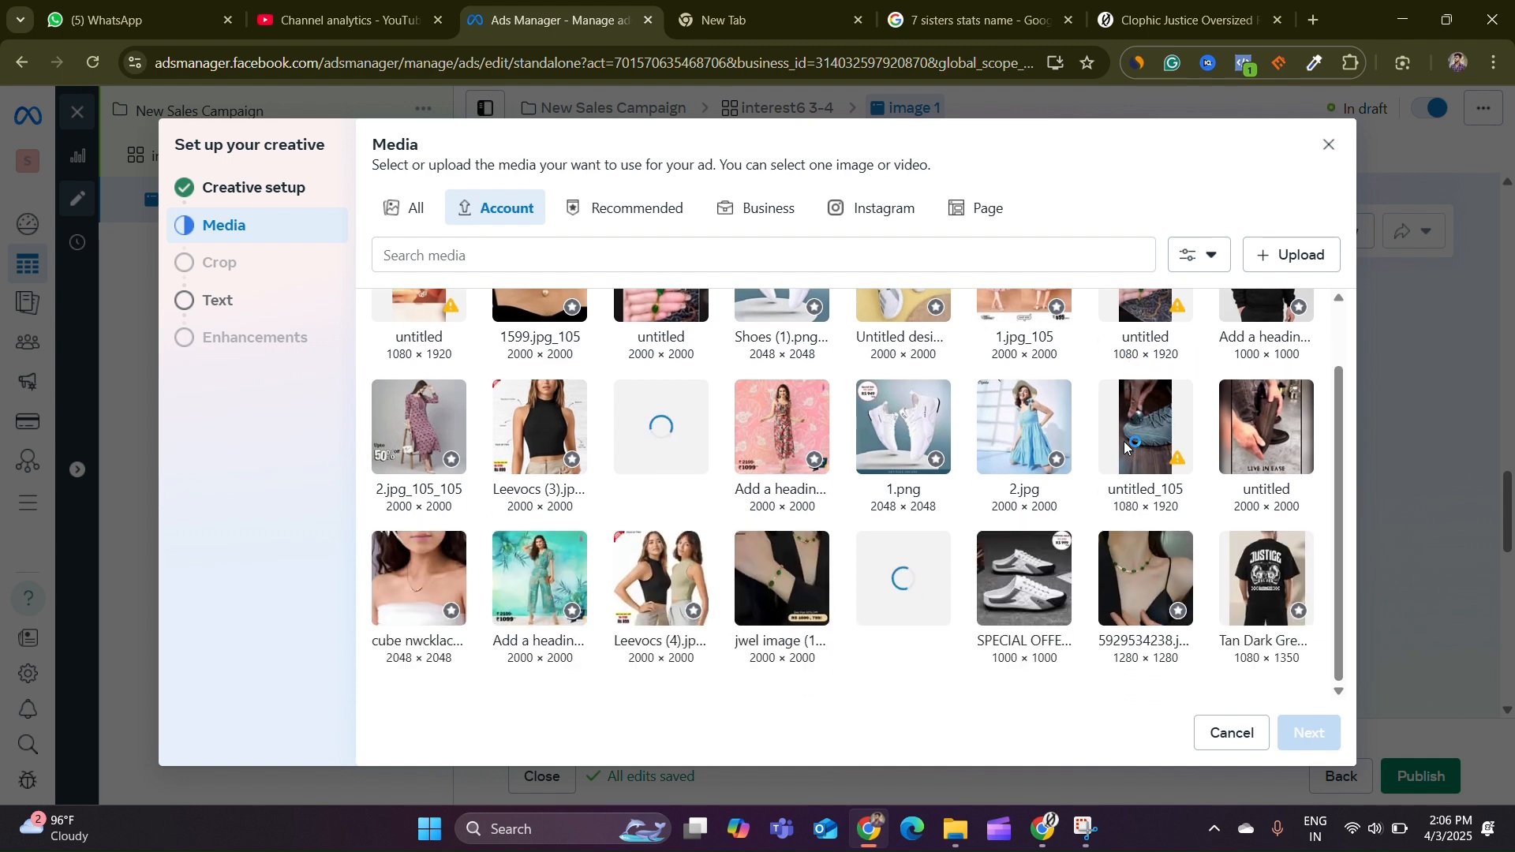
{"action": "left_click", "coordinate": [1263, 561]}
{"action": "left_click", "coordinate": [1324, 740]}
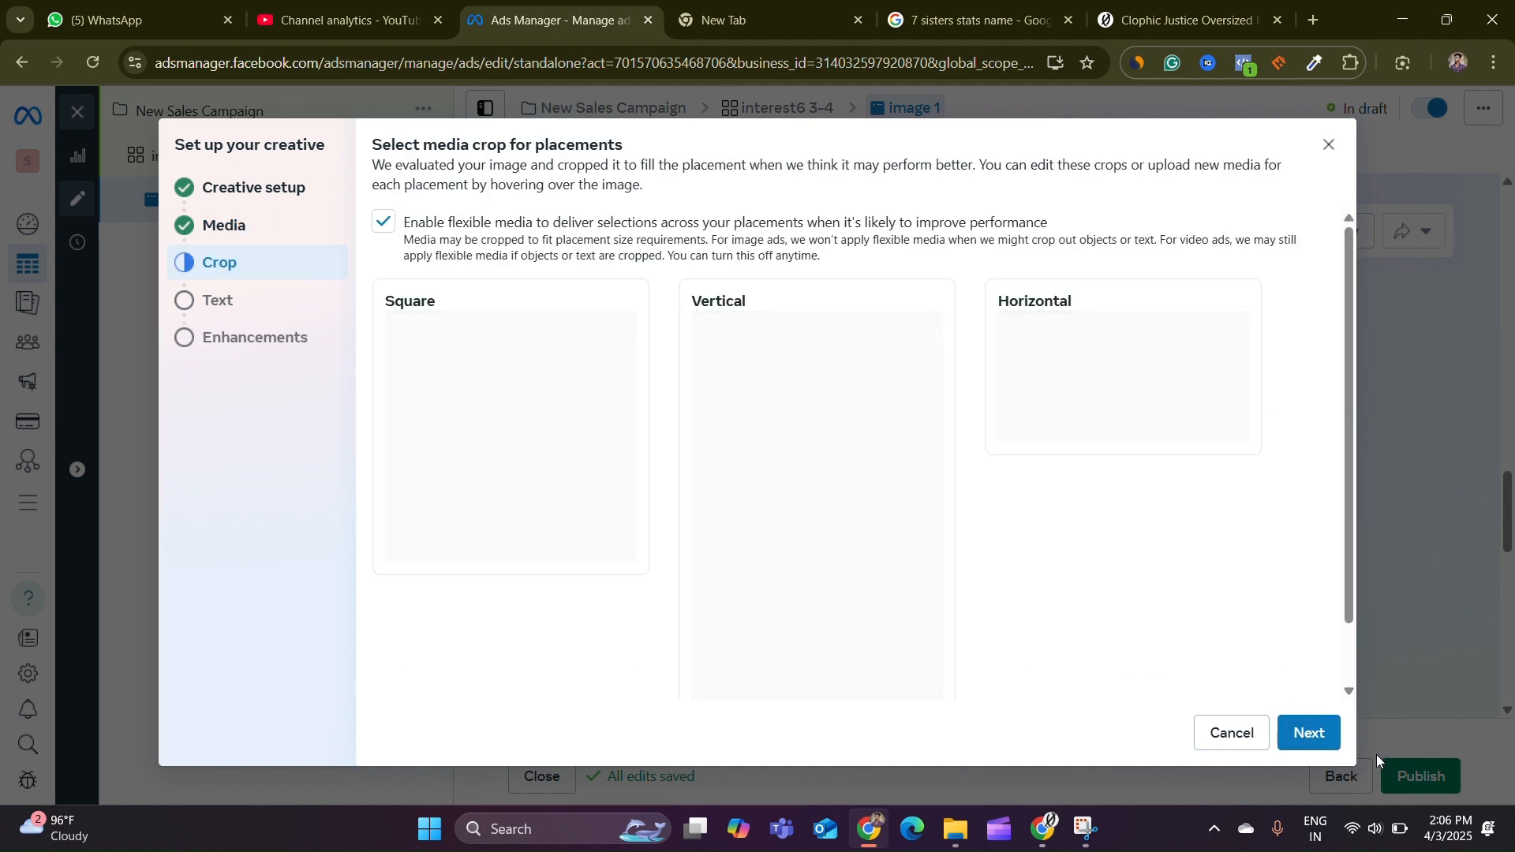
{"action": "left_click", "coordinate": [1327, 736]}
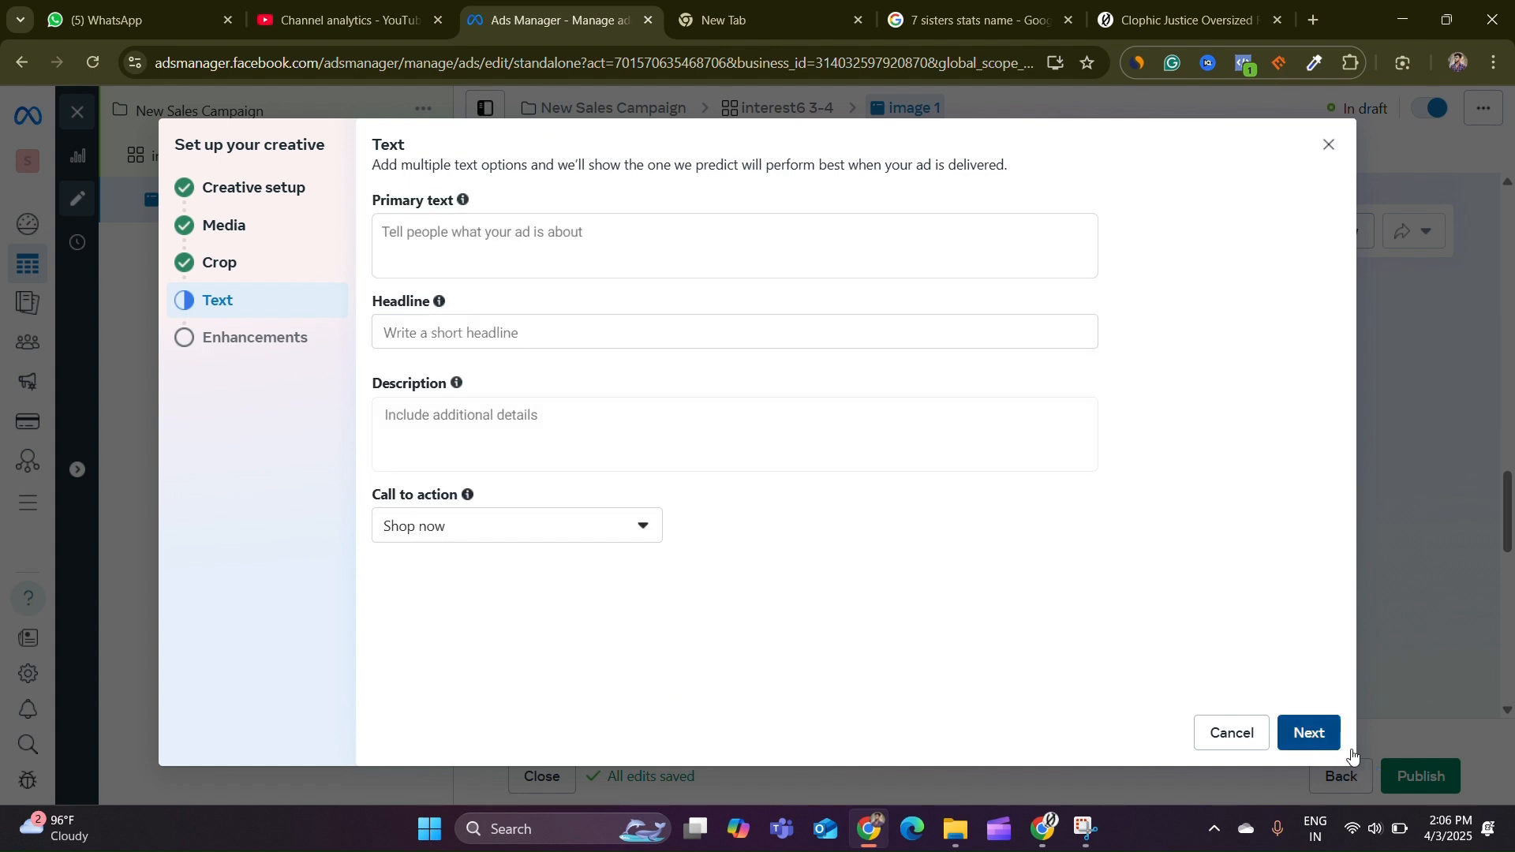
{"action": "left_click", "coordinate": [1314, 738]}
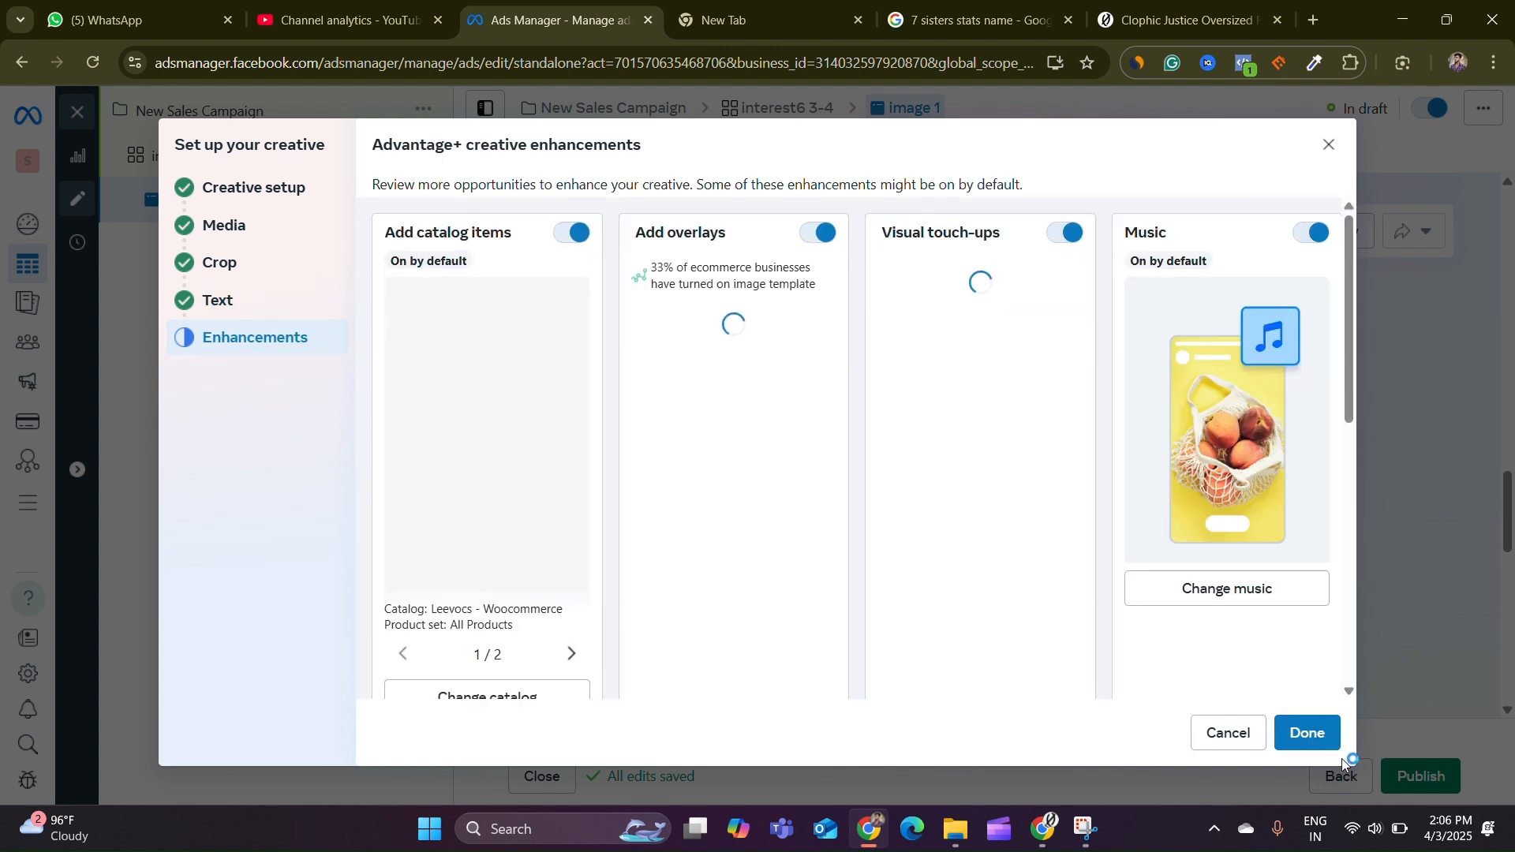
{"action": "left_click", "coordinate": [1384, 749]}
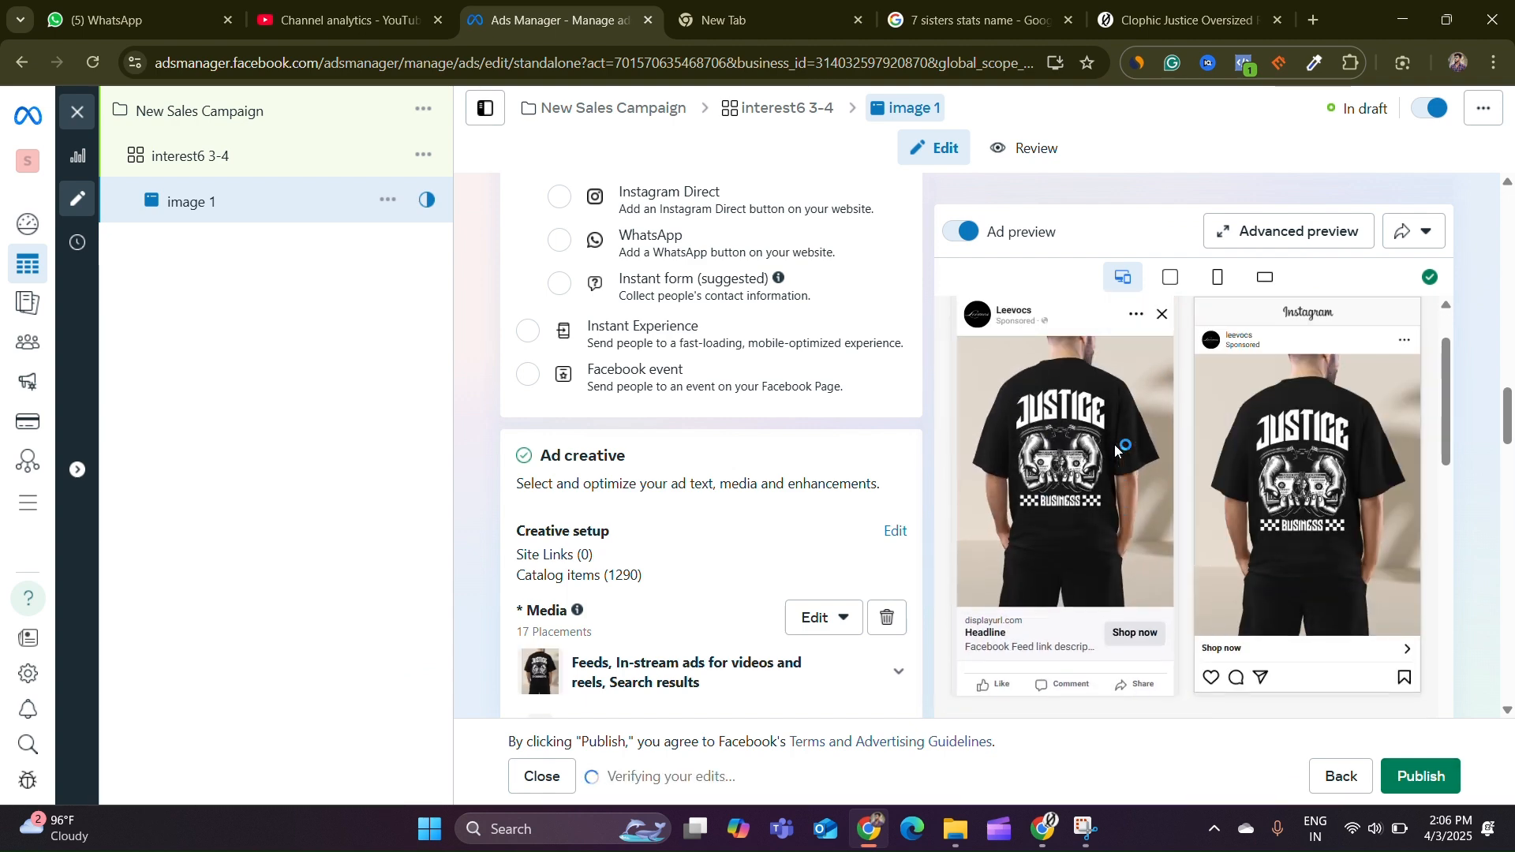
Fill in the primary text for the JUSTICE BUSINESS tee and the headline JUSTICE & POWER – A PRICE TO PAY
{"action": "scroll", "coordinate": [853, 525], "scroll_direction": "down", "scroll_amount": 4}
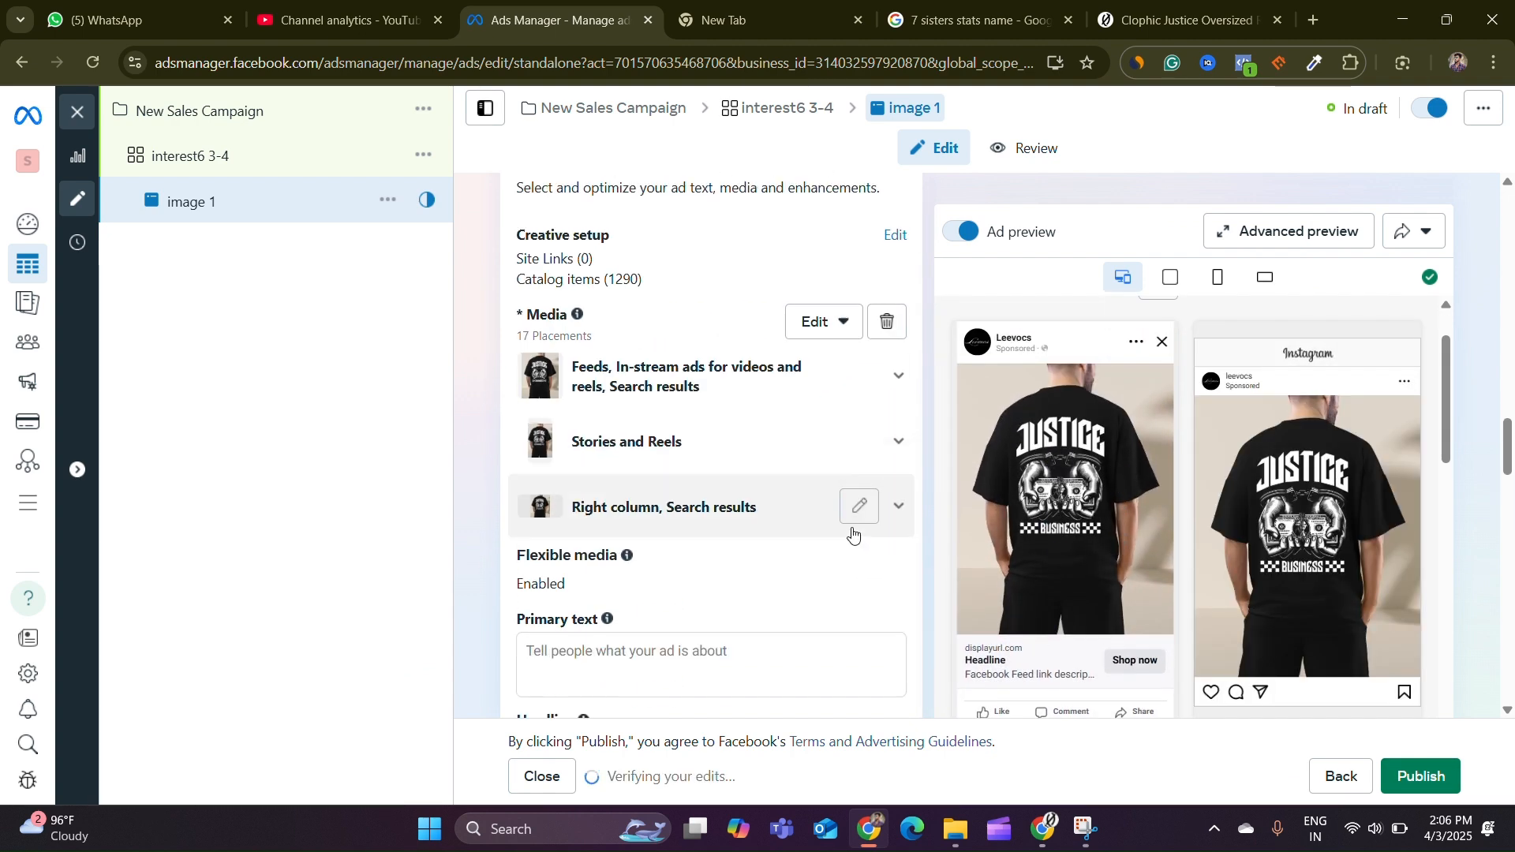
{"action": "scroll", "coordinate": [668, 481], "scroll_direction": "down", "scroll_amount": 1}
{"action": "scroll", "coordinate": [667, 480], "scroll_direction": "down", "scroll_amount": 3}
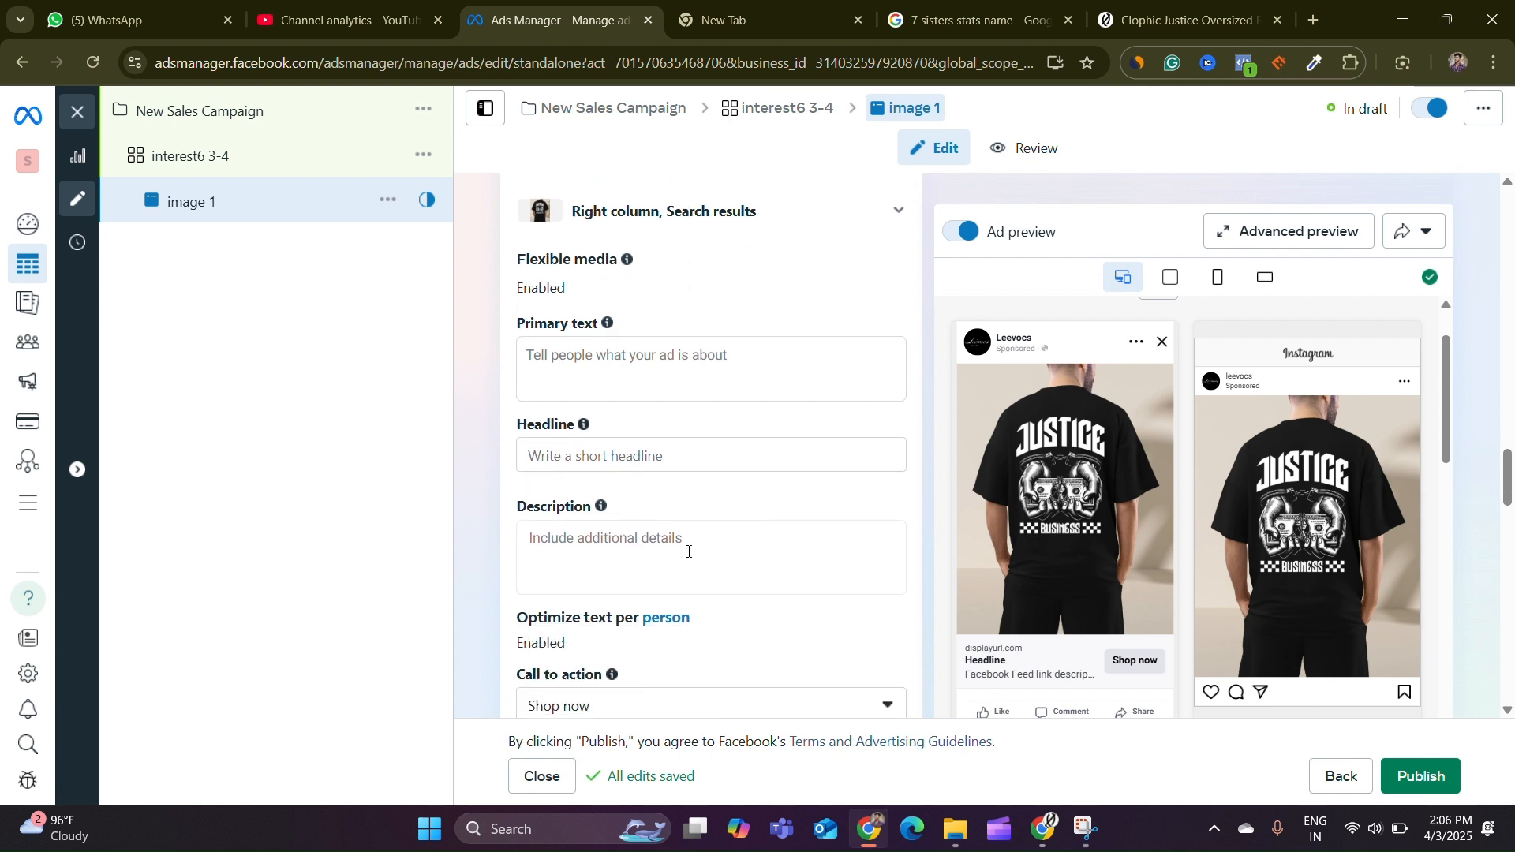
{"action": "left_click", "coordinate": [704, 371]}
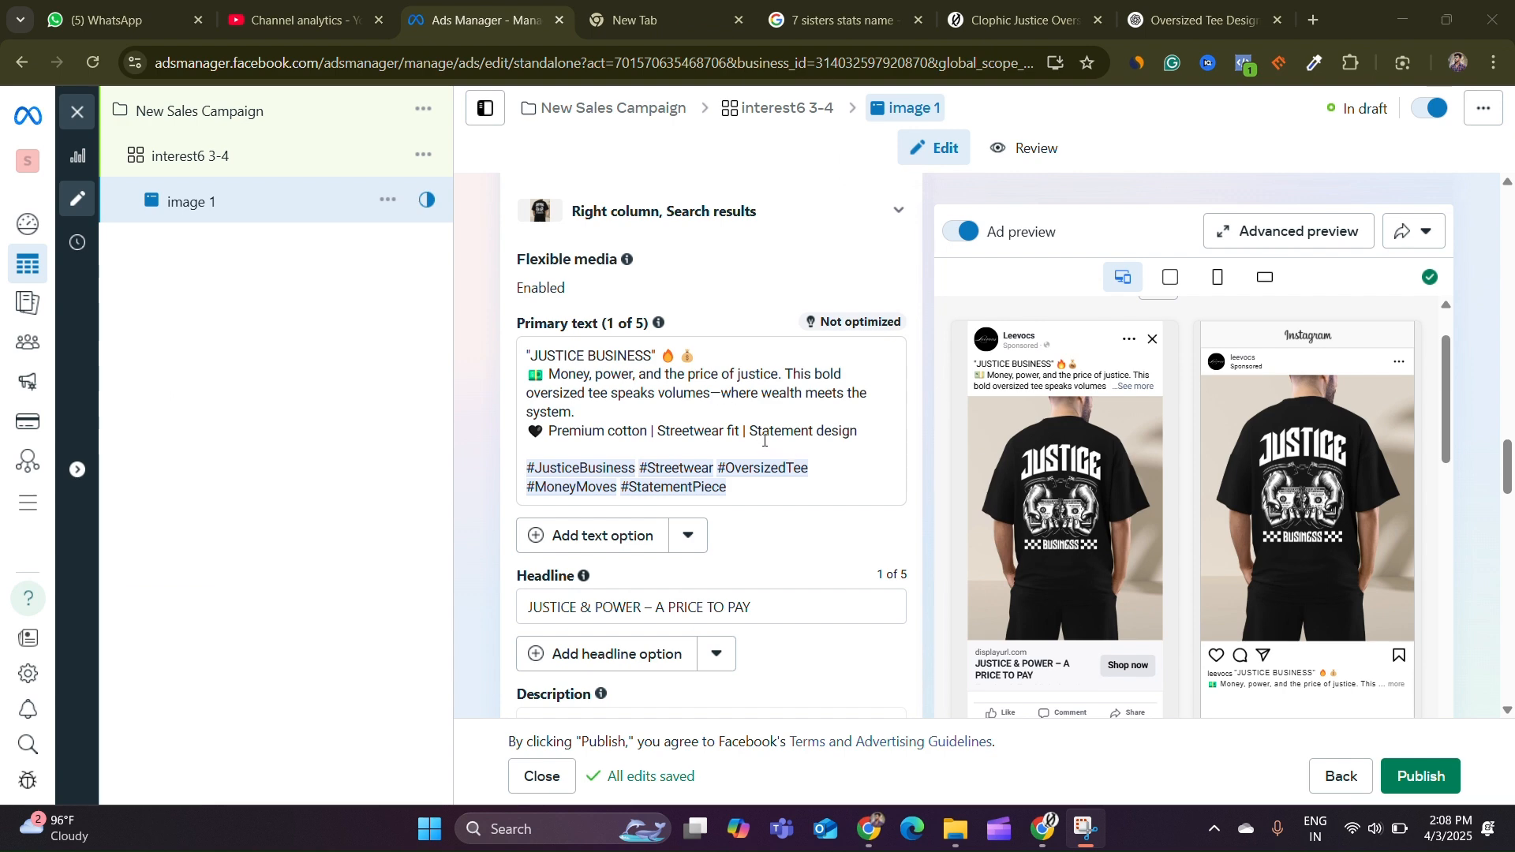
{"action": "scroll", "coordinate": [892, 569], "scroll_direction": "down", "scroll_amount": 3}
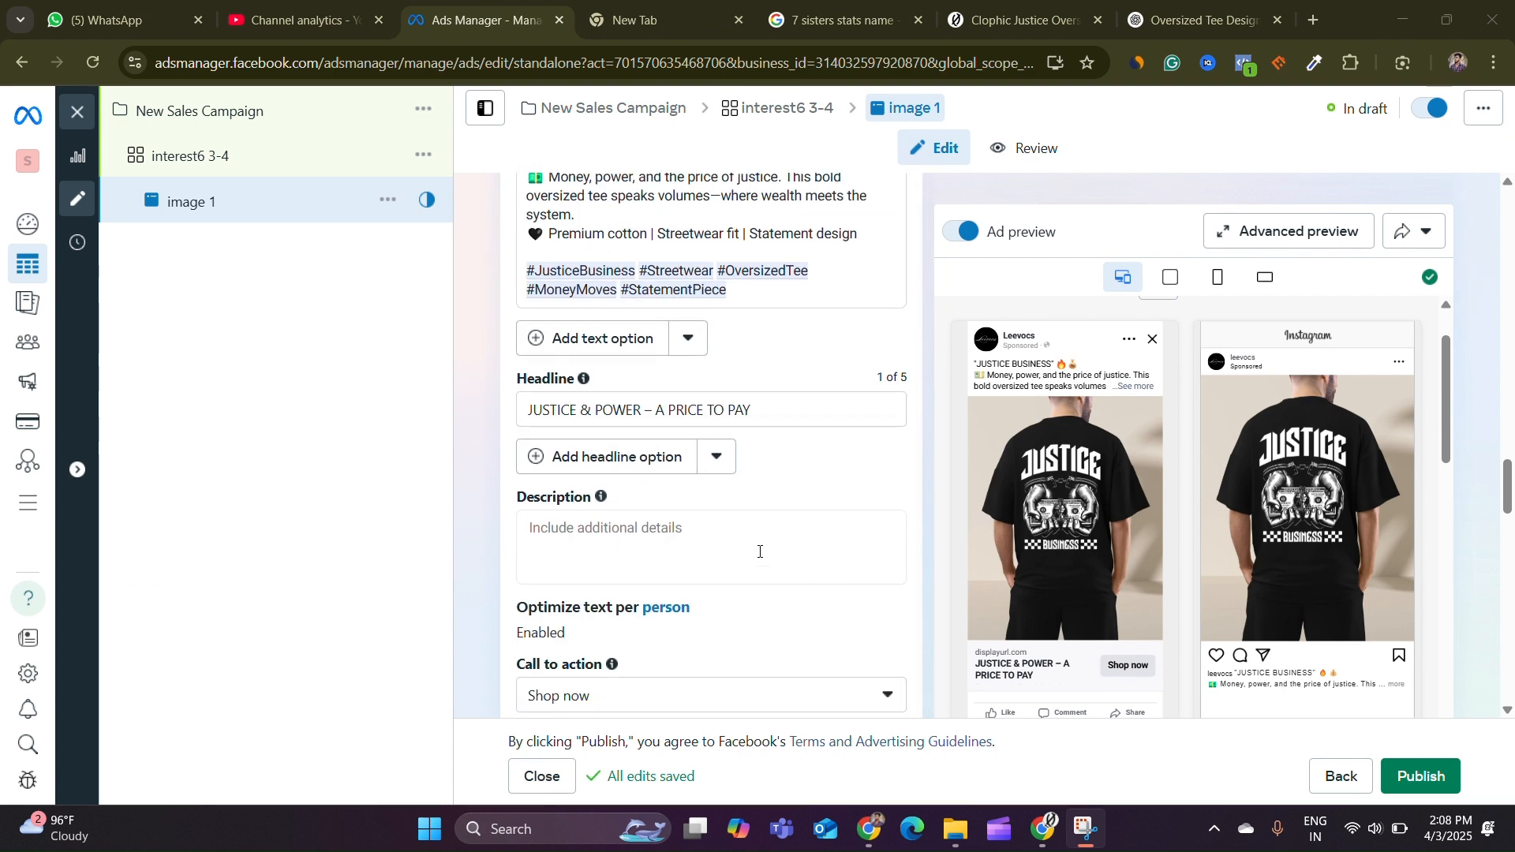
Enter the description COD AVAILBLE | 4.5/5 RATINGS for the ad
{"action": "left_click", "coordinate": [697, 535]}
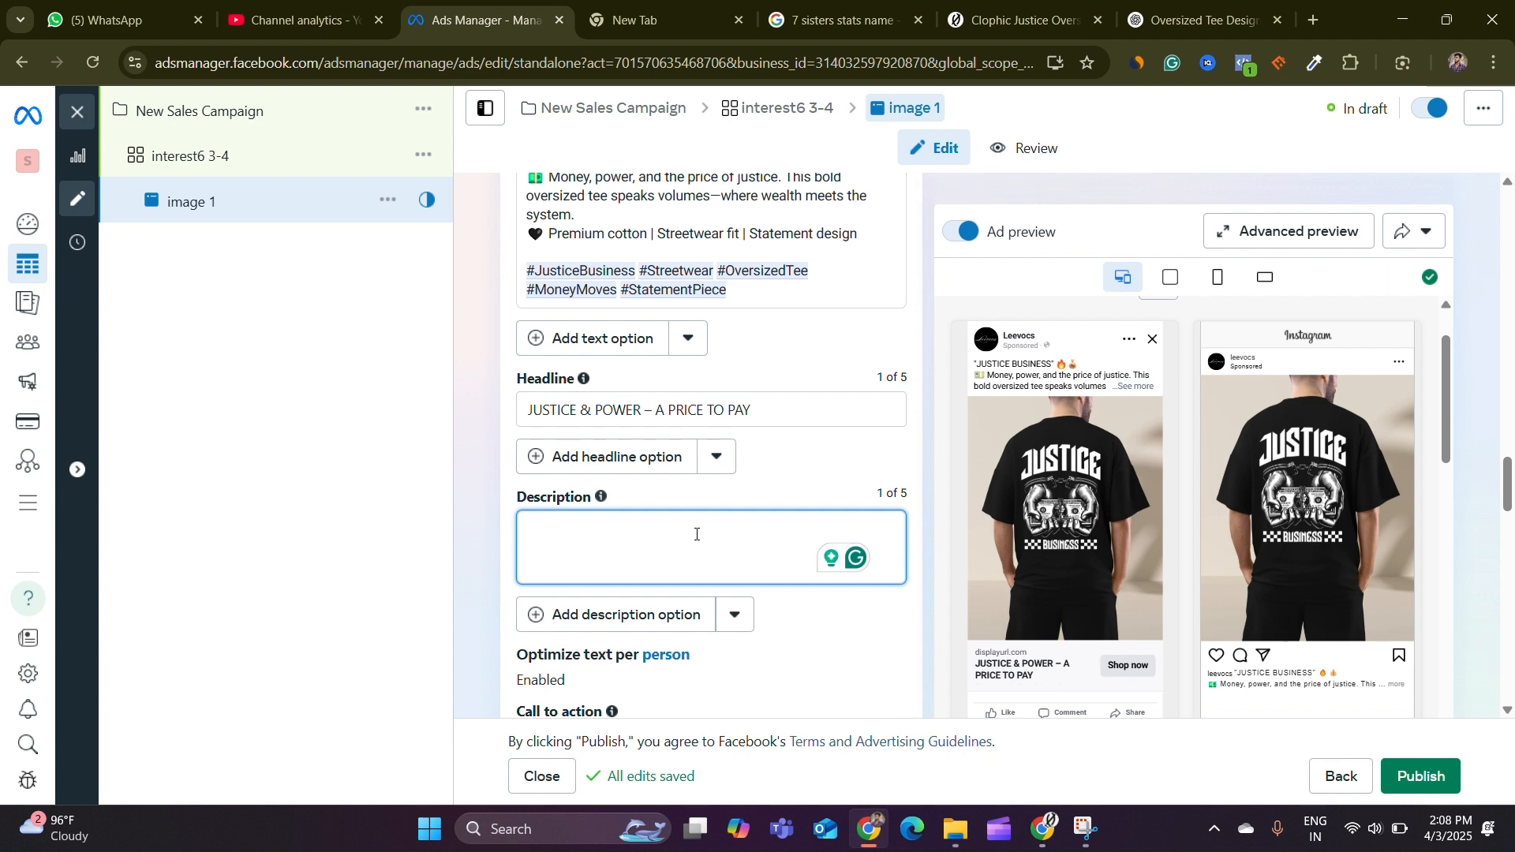
{"action": "type", "text": "COD AVAILBLE"}
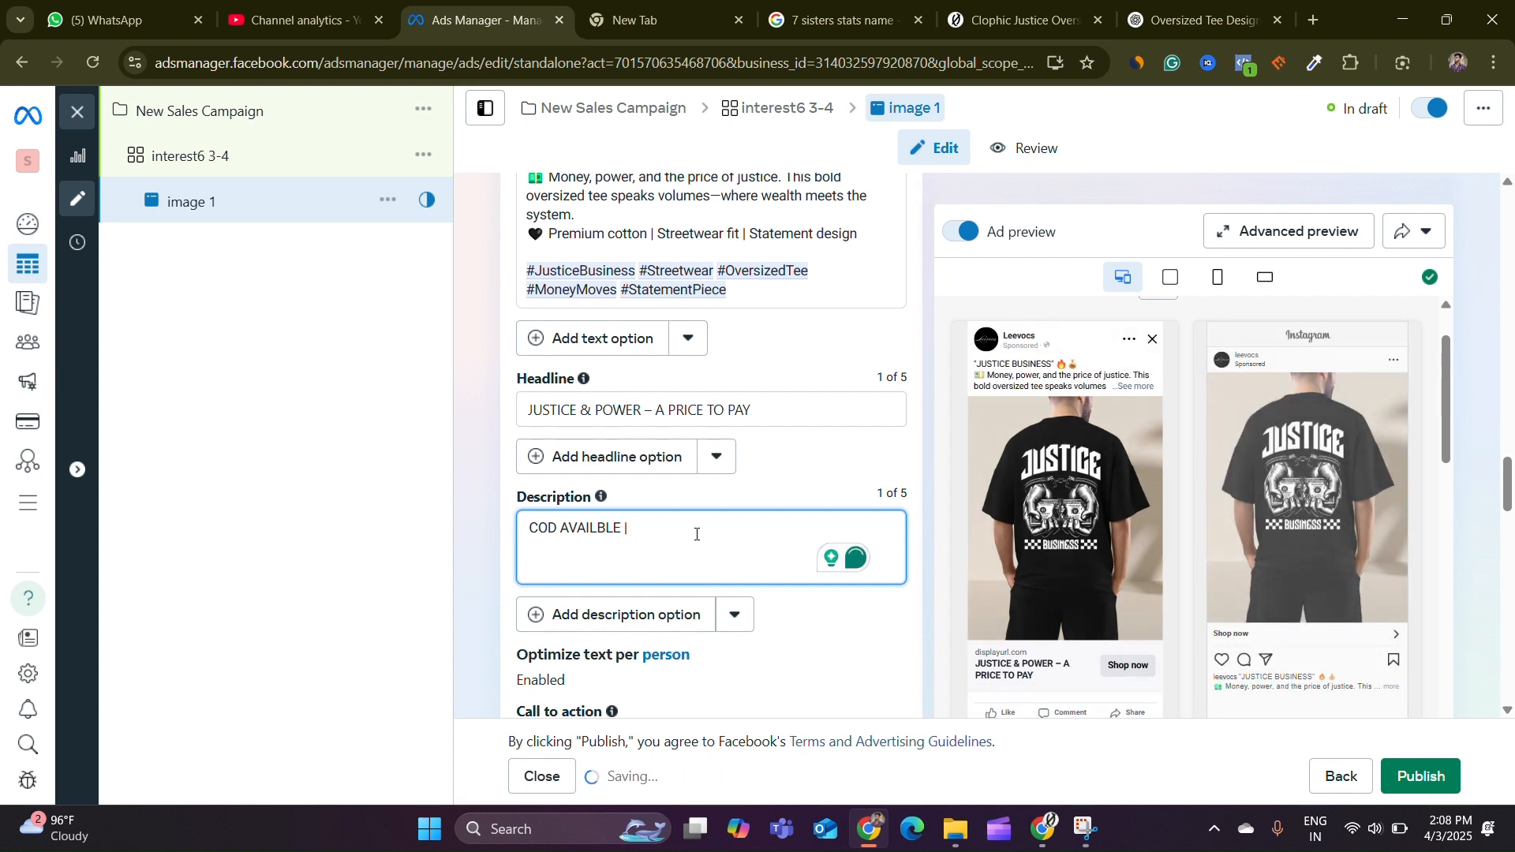
{"action": "type", "text": "|"}
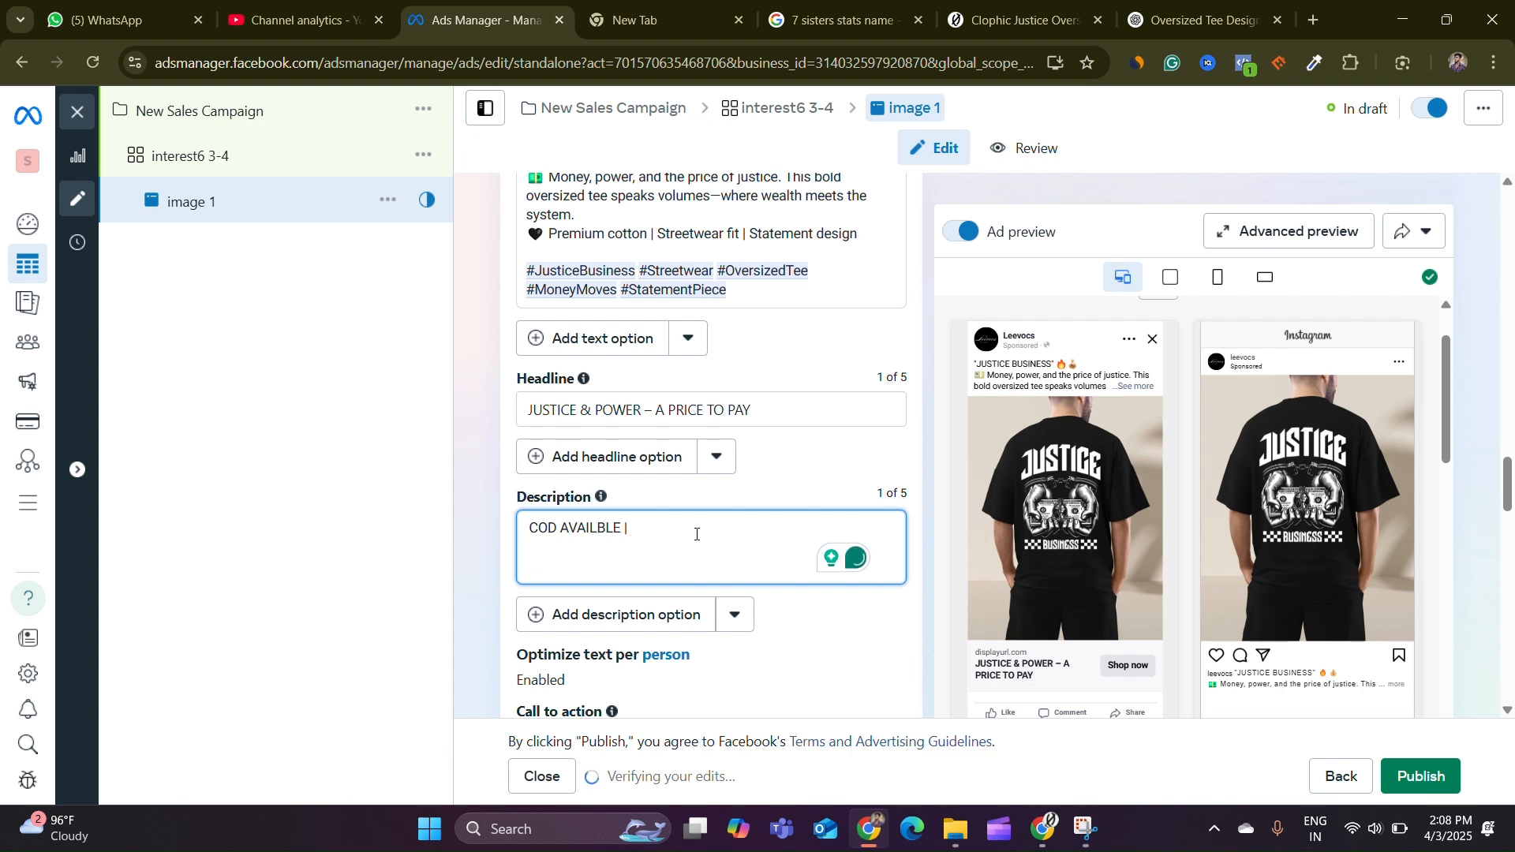
{"action": "type", "text": " 4.5"}
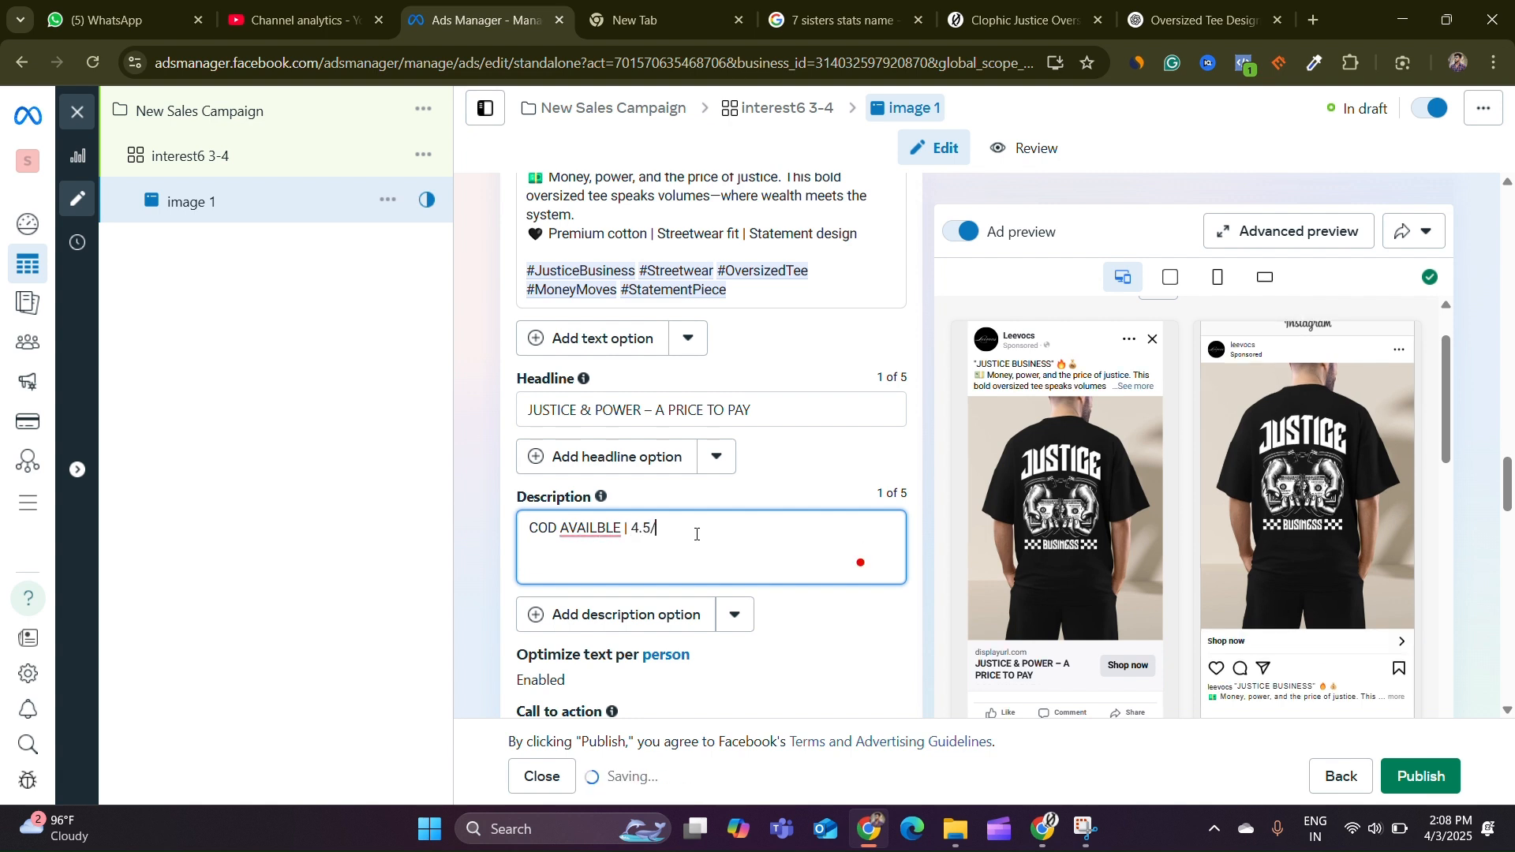
{"action": "type", "text": "/5"}
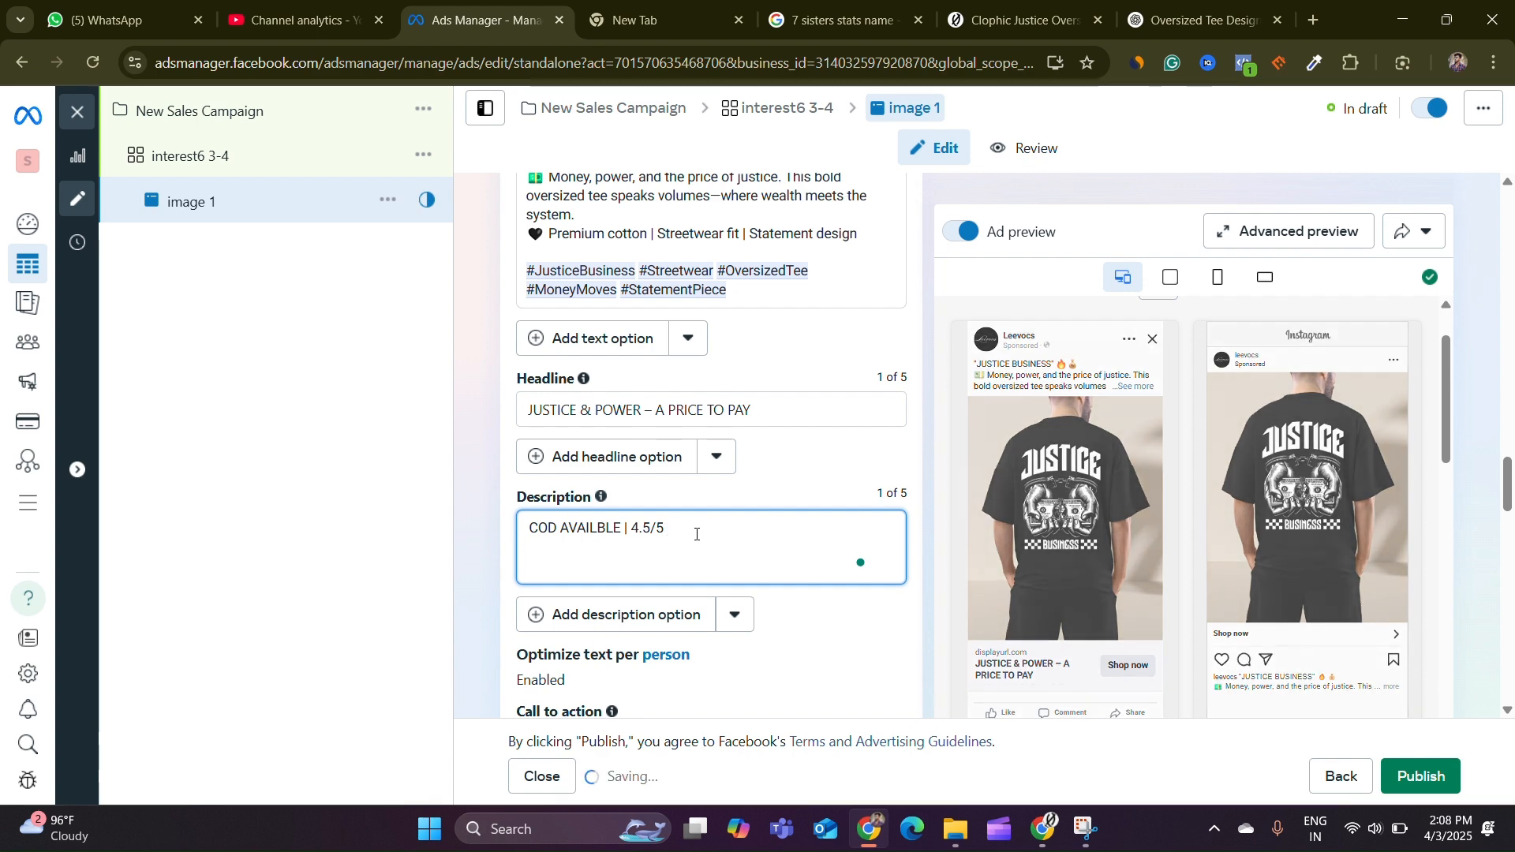
{"action": "type", "text": "RATINGS"}
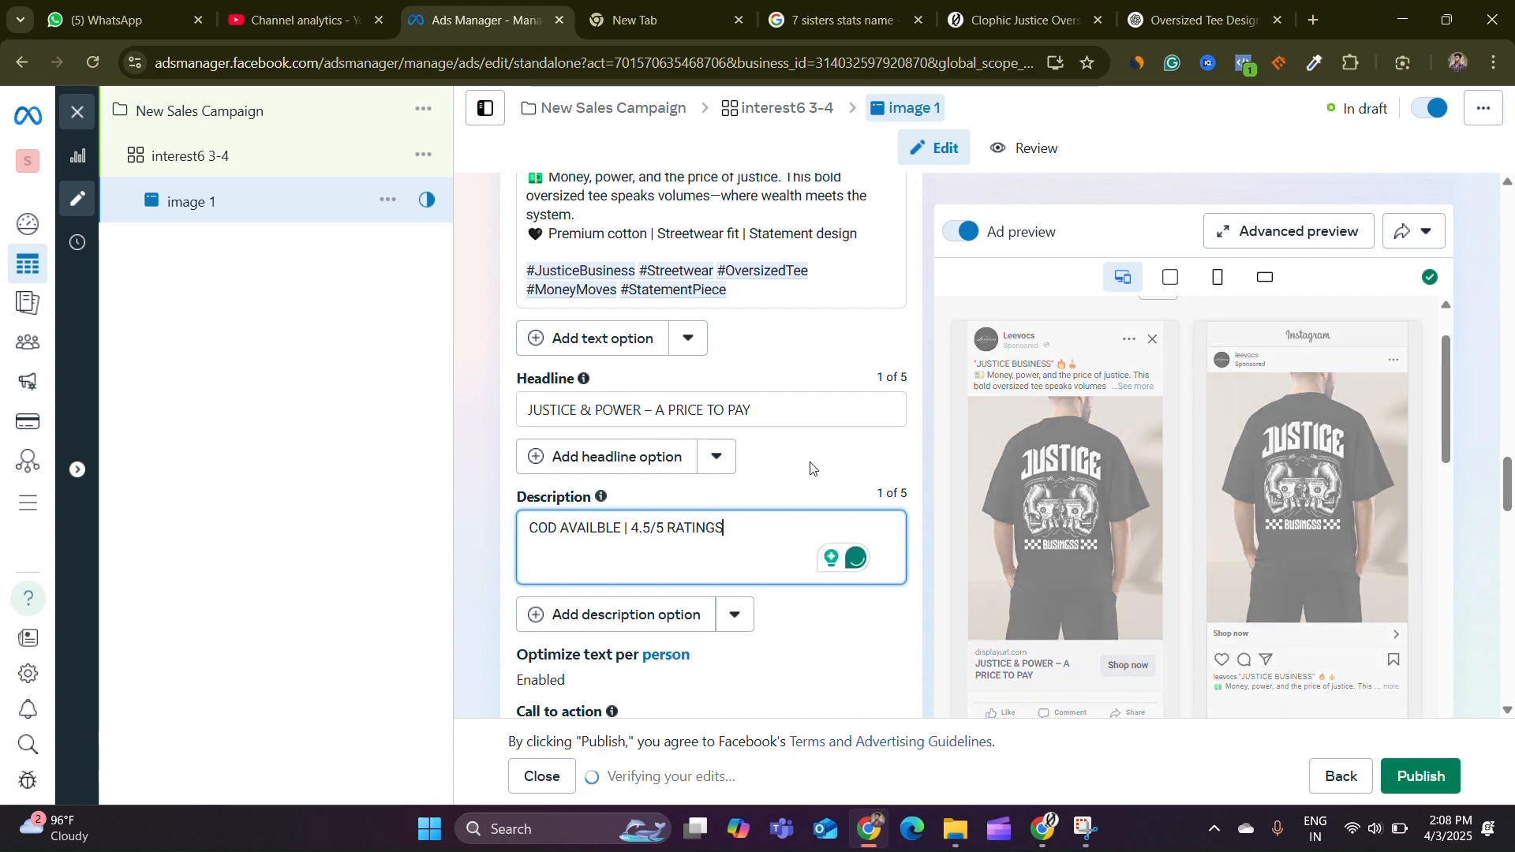
{"action": "left_click", "coordinate": [476, 549]}
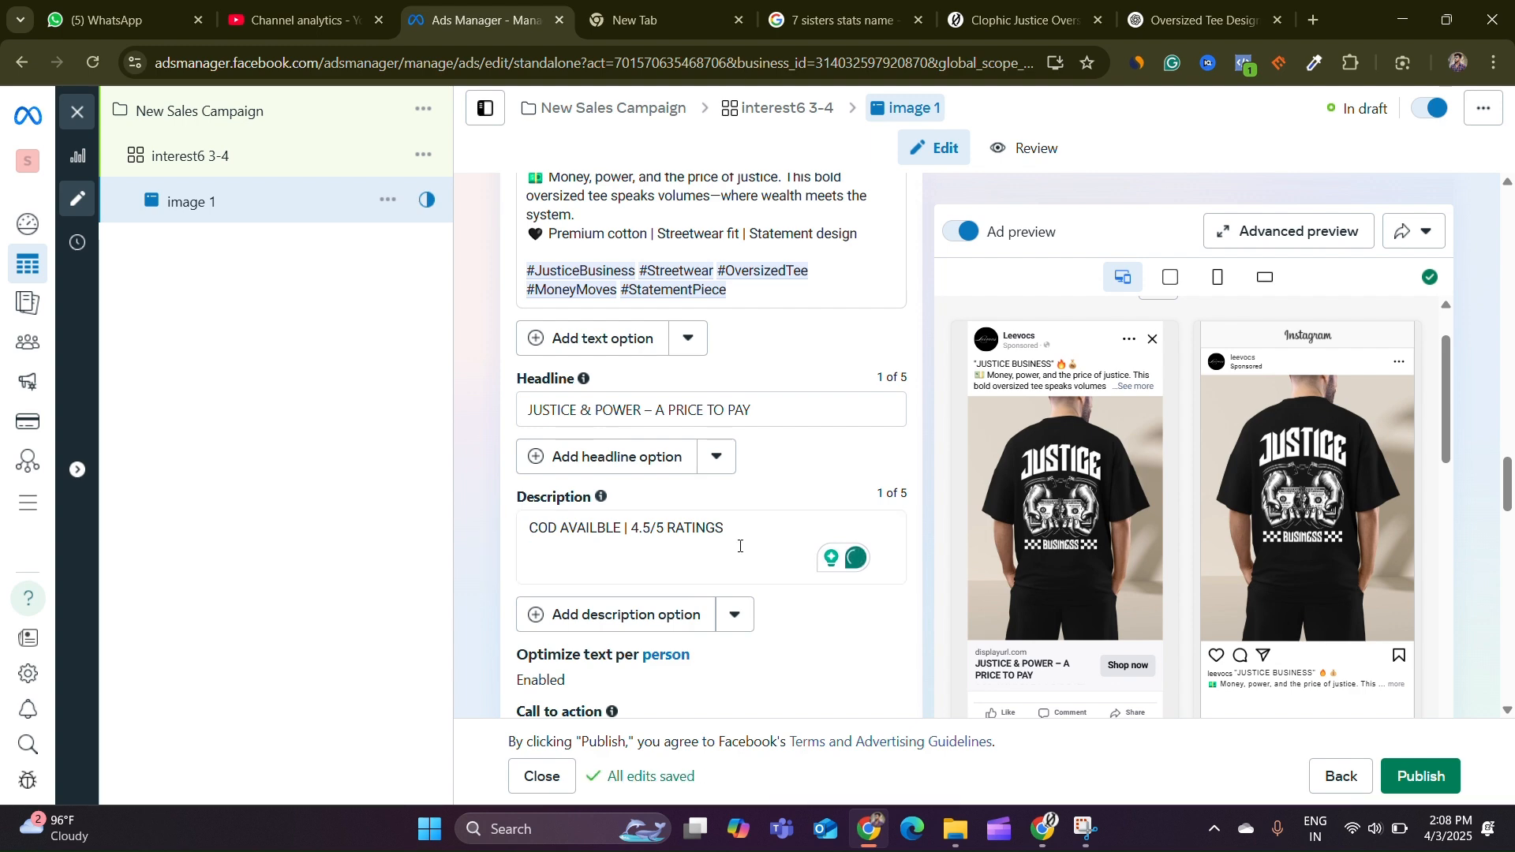
Select Shop now as the ad's call to action
{"action": "scroll", "coordinate": [782, 552], "scroll_direction": "down", "scroll_amount": 3}
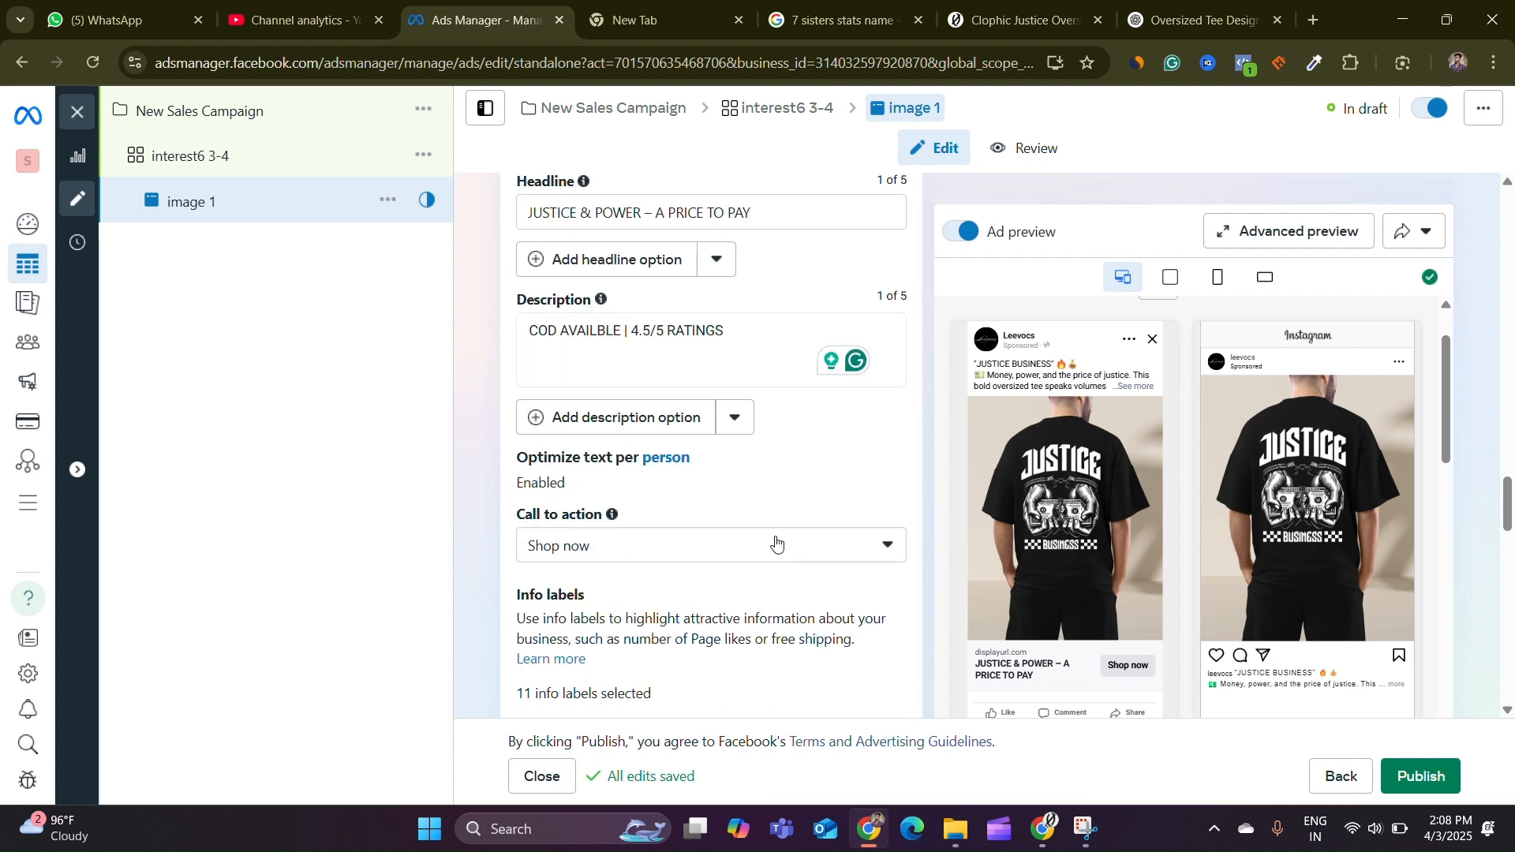
{"action": "scroll", "coordinate": [838, 484], "scroll_direction": "down", "scroll_amount": 1}
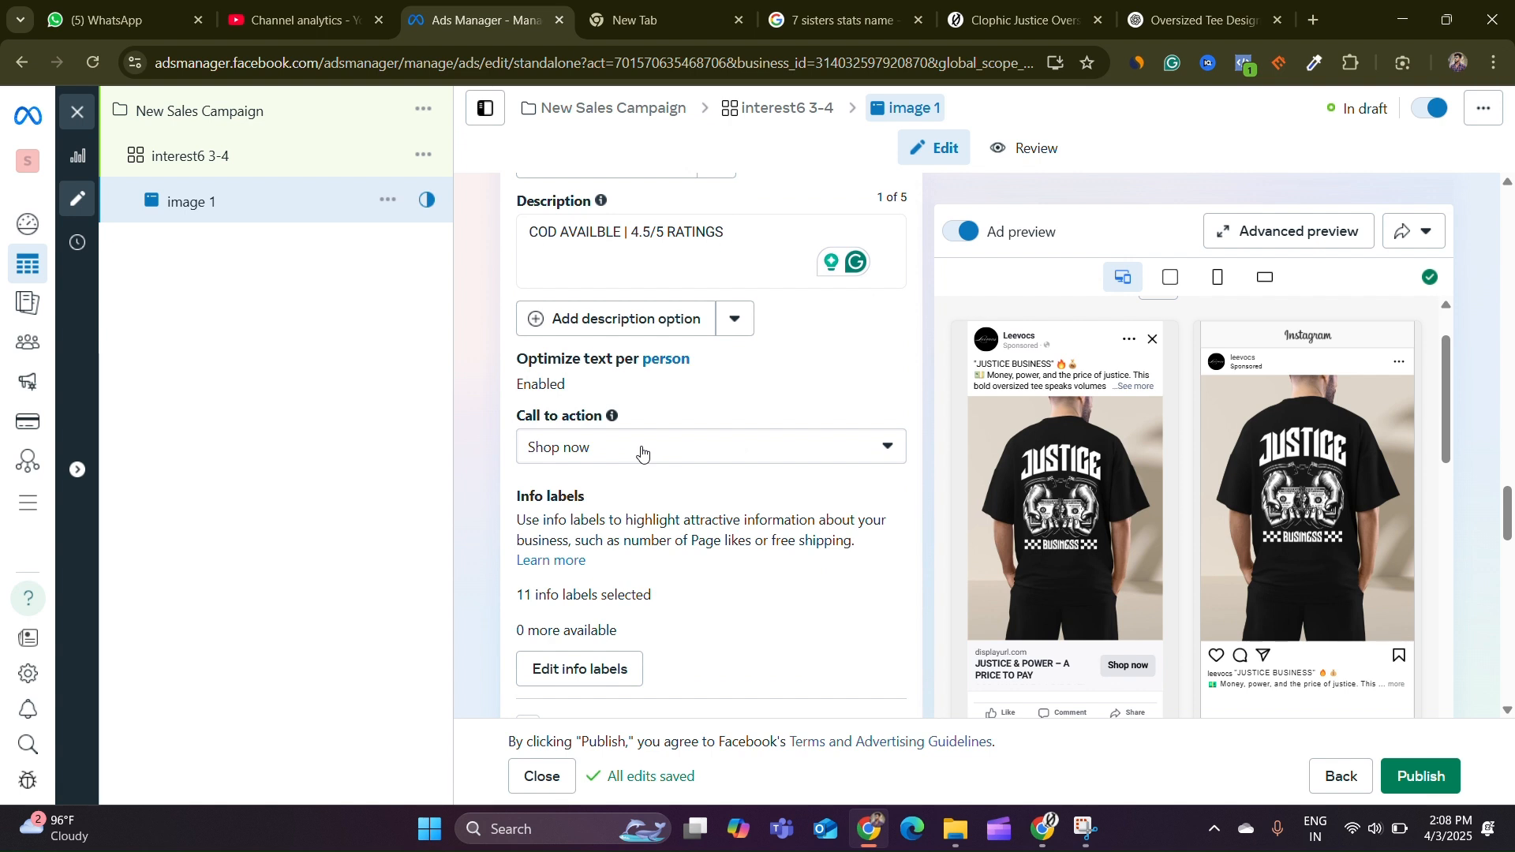
{"action": "left_click", "coordinate": [642, 453]}
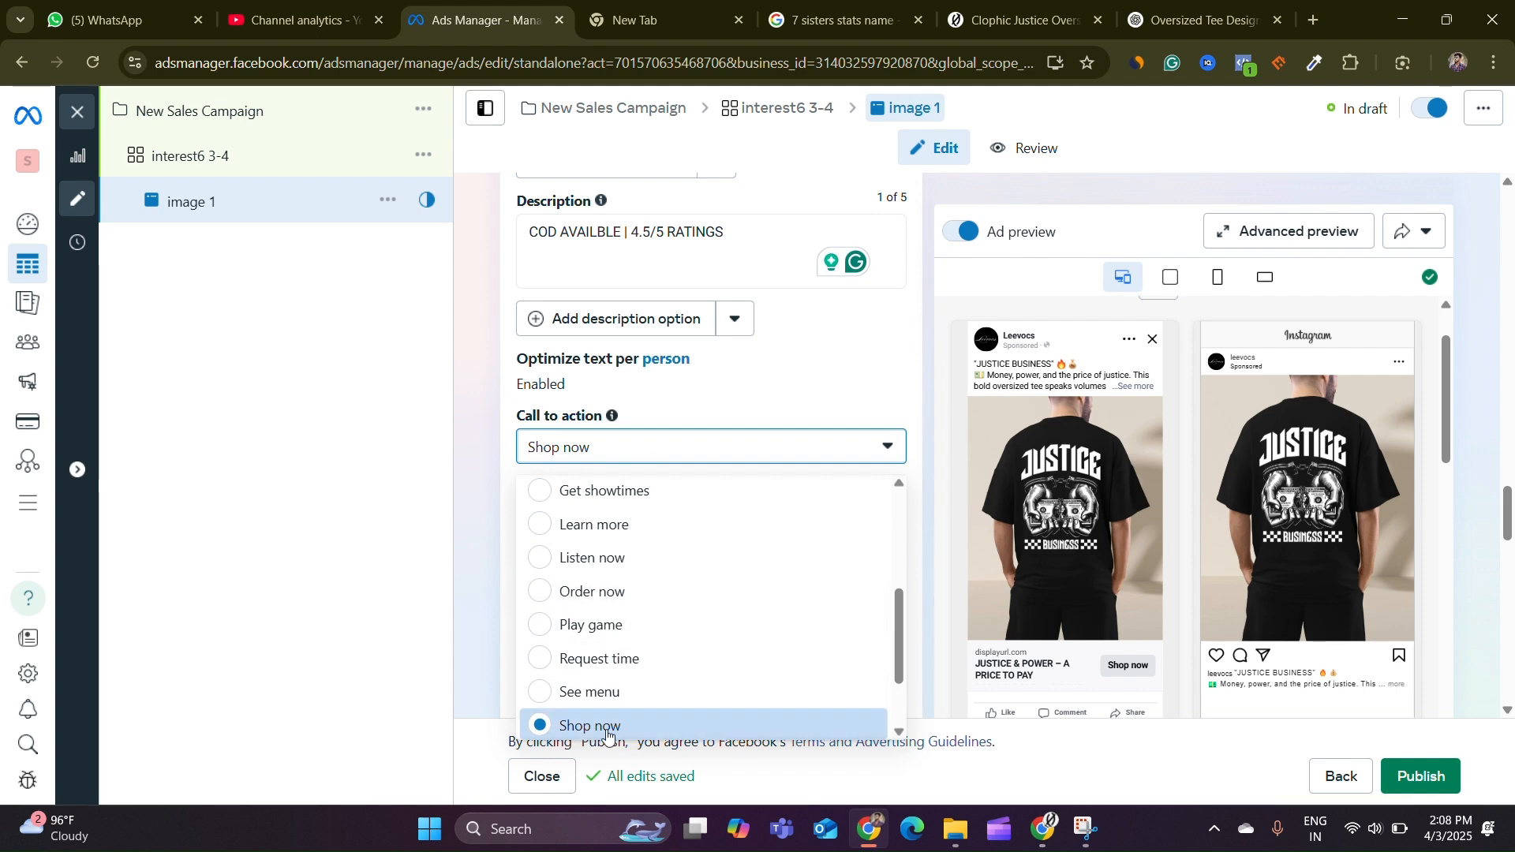
{"action": "left_click", "coordinate": [635, 736]}
Copy the Clophic Justice product page URL from the store tab and paste it as the ad's website URL
{"action": "scroll", "coordinate": [723, 595], "scroll_direction": "down", "scroll_amount": 6}
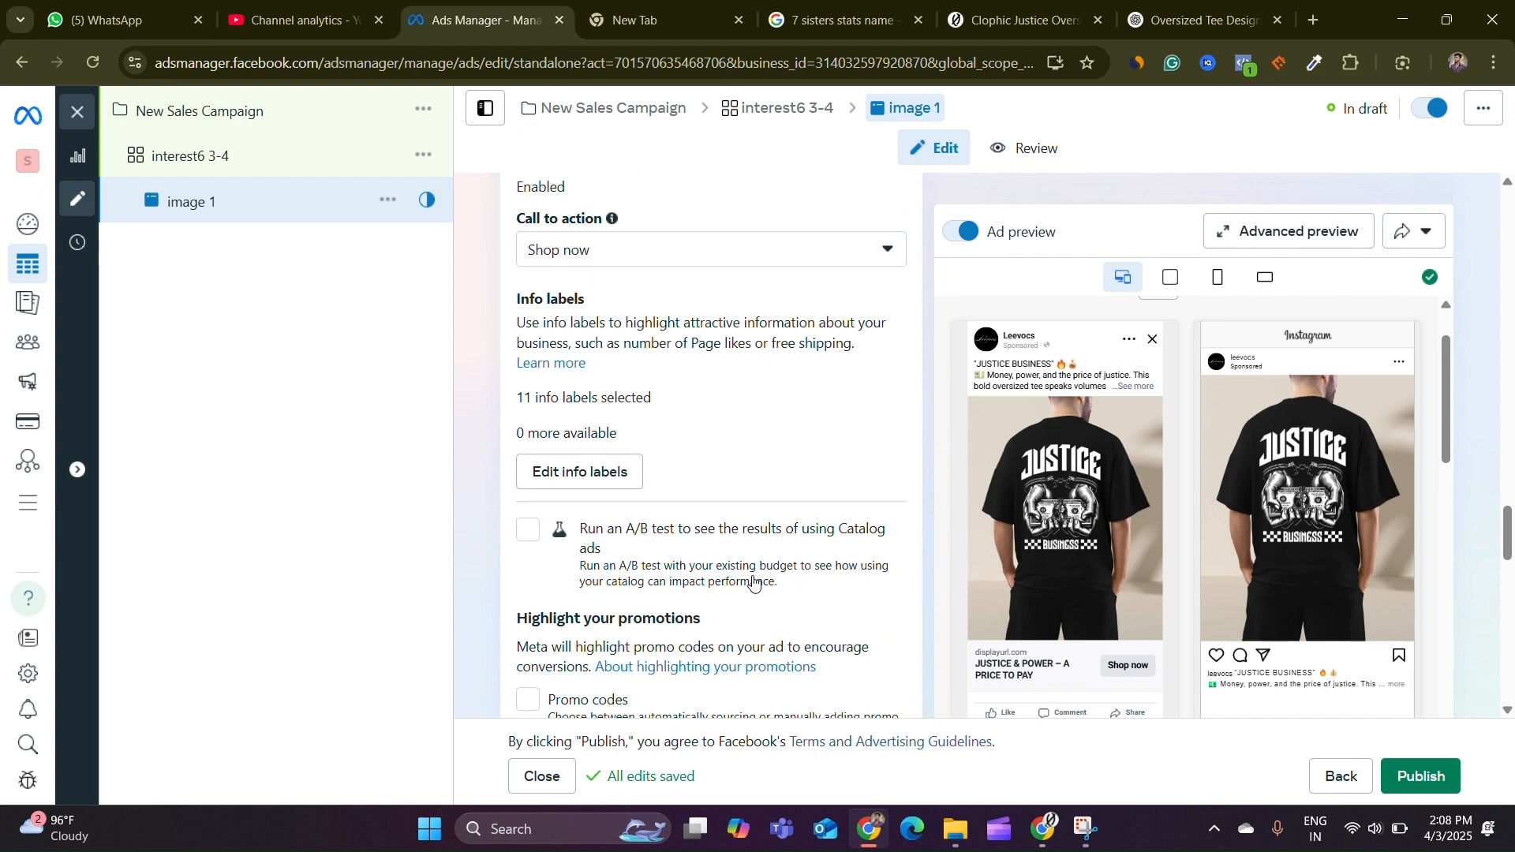
{"action": "scroll", "coordinate": [776, 553], "scroll_direction": "down", "scroll_amount": 15}
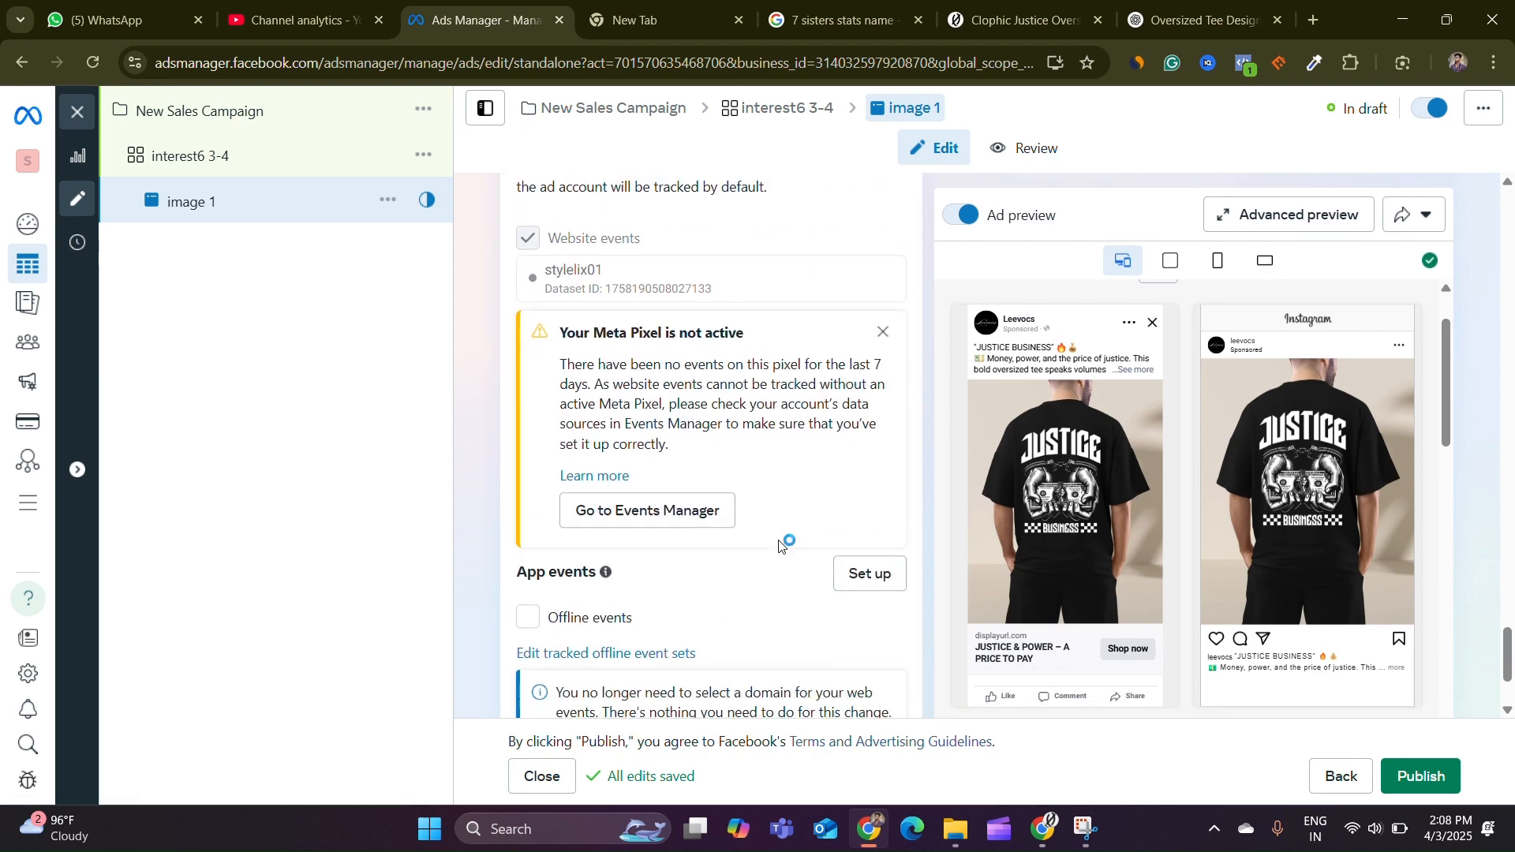
{"action": "scroll", "coordinate": [797, 545], "scroll_direction": "up", "scroll_amount": 15}
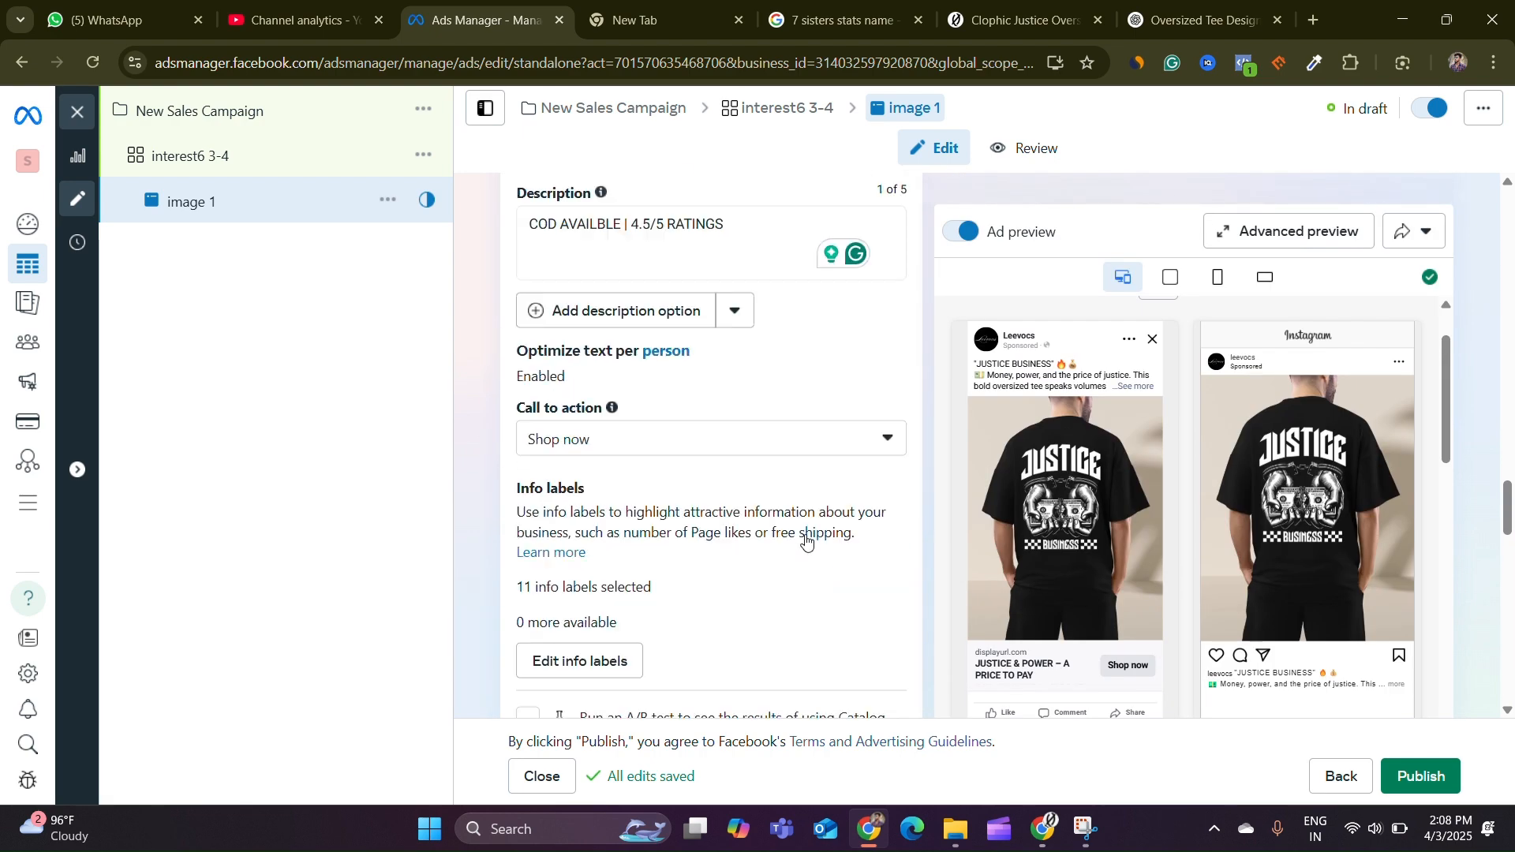
{"action": "scroll", "coordinate": [813, 540], "scroll_direction": "up", "scroll_amount": 12}
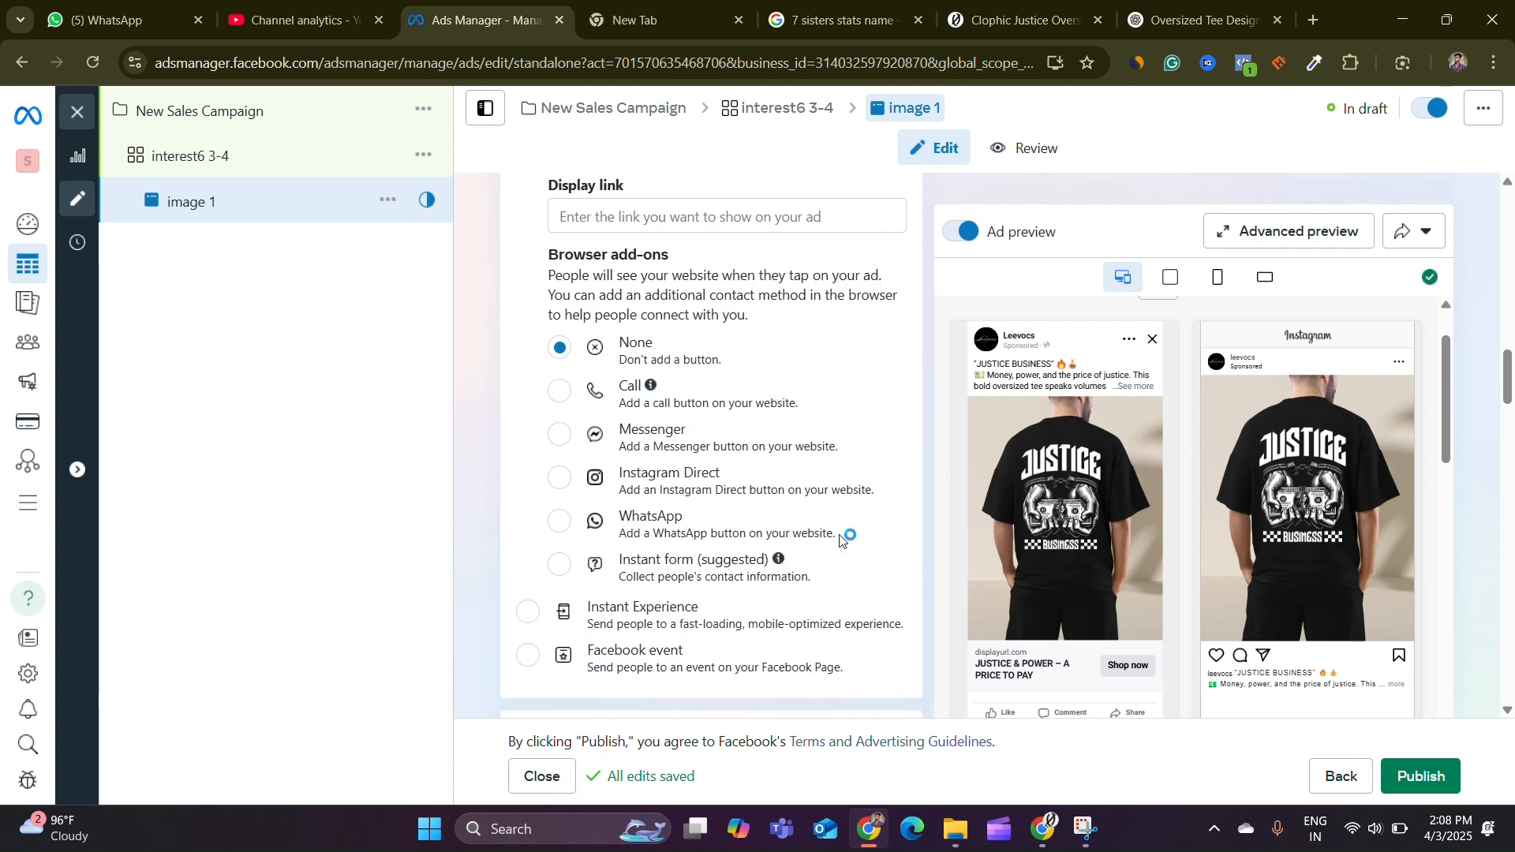
{"action": "scroll", "coordinate": [843, 539], "scroll_direction": "up", "scroll_amount": 1}
{"action": "scroll", "coordinate": [789, 473], "scroll_direction": "down", "scroll_amount": 3}
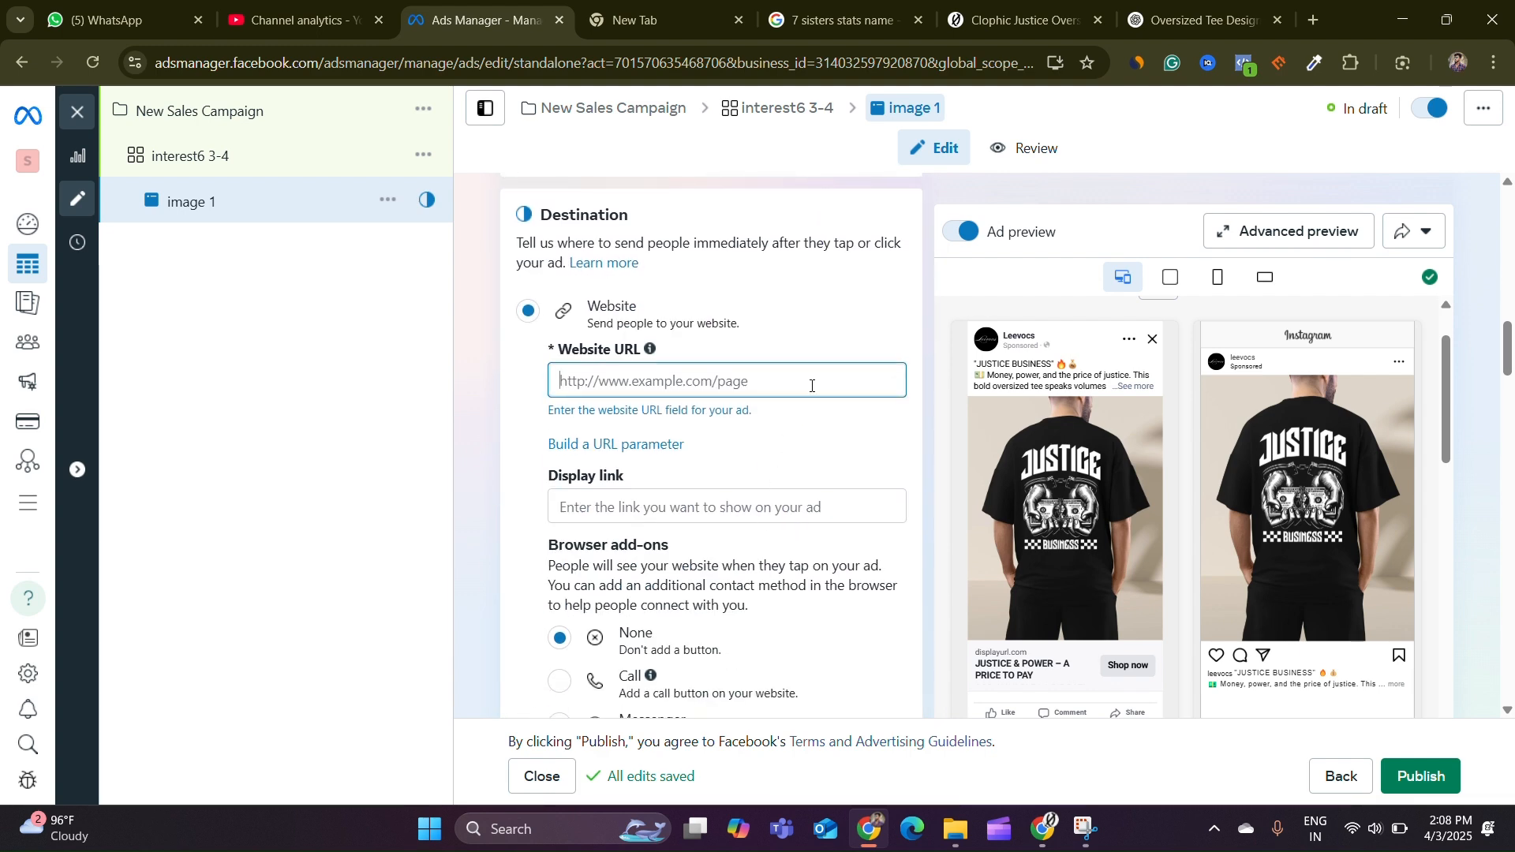
{"action": "left_click", "coordinate": [992, 21]}
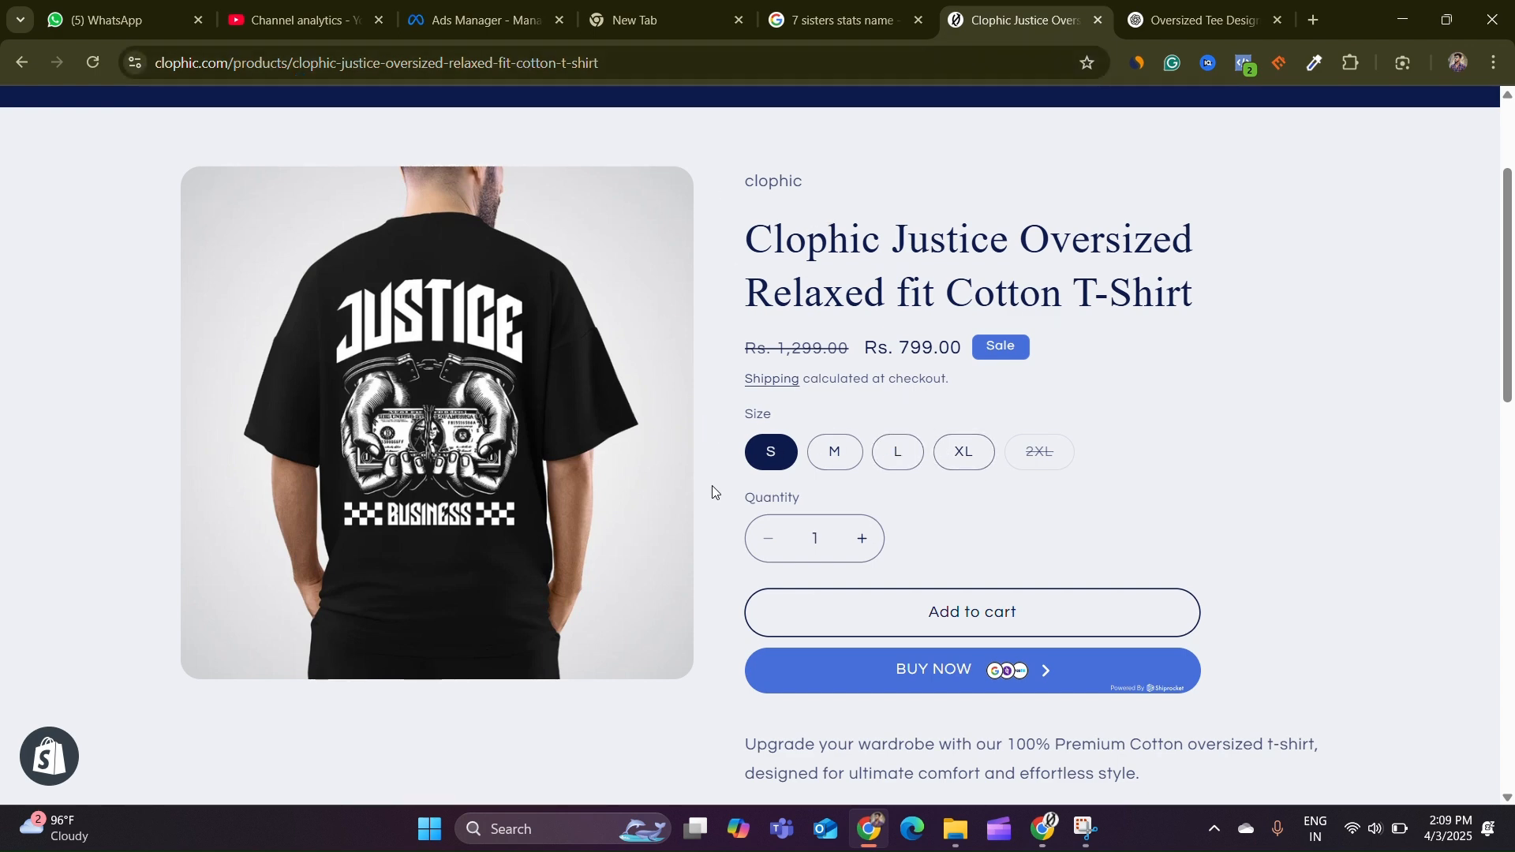
{"action": "triple_click", "coordinate": [442, 79]}
{"action": "right_click", "coordinate": [442, 79]}
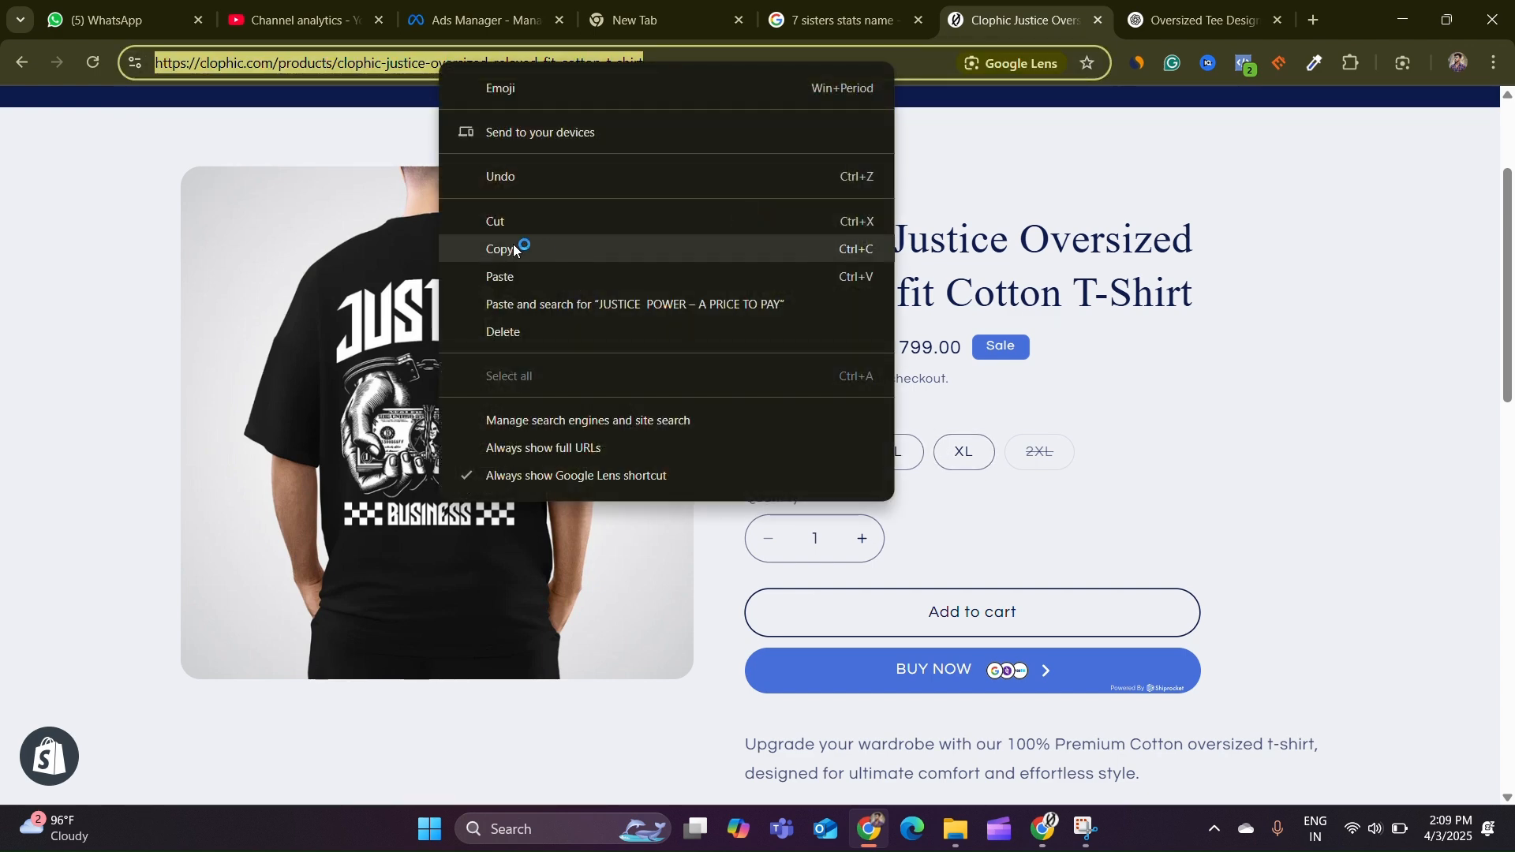
{"action": "left_click", "coordinate": [511, 247]}
{"action": "left_click", "coordinate": [474, 20]}
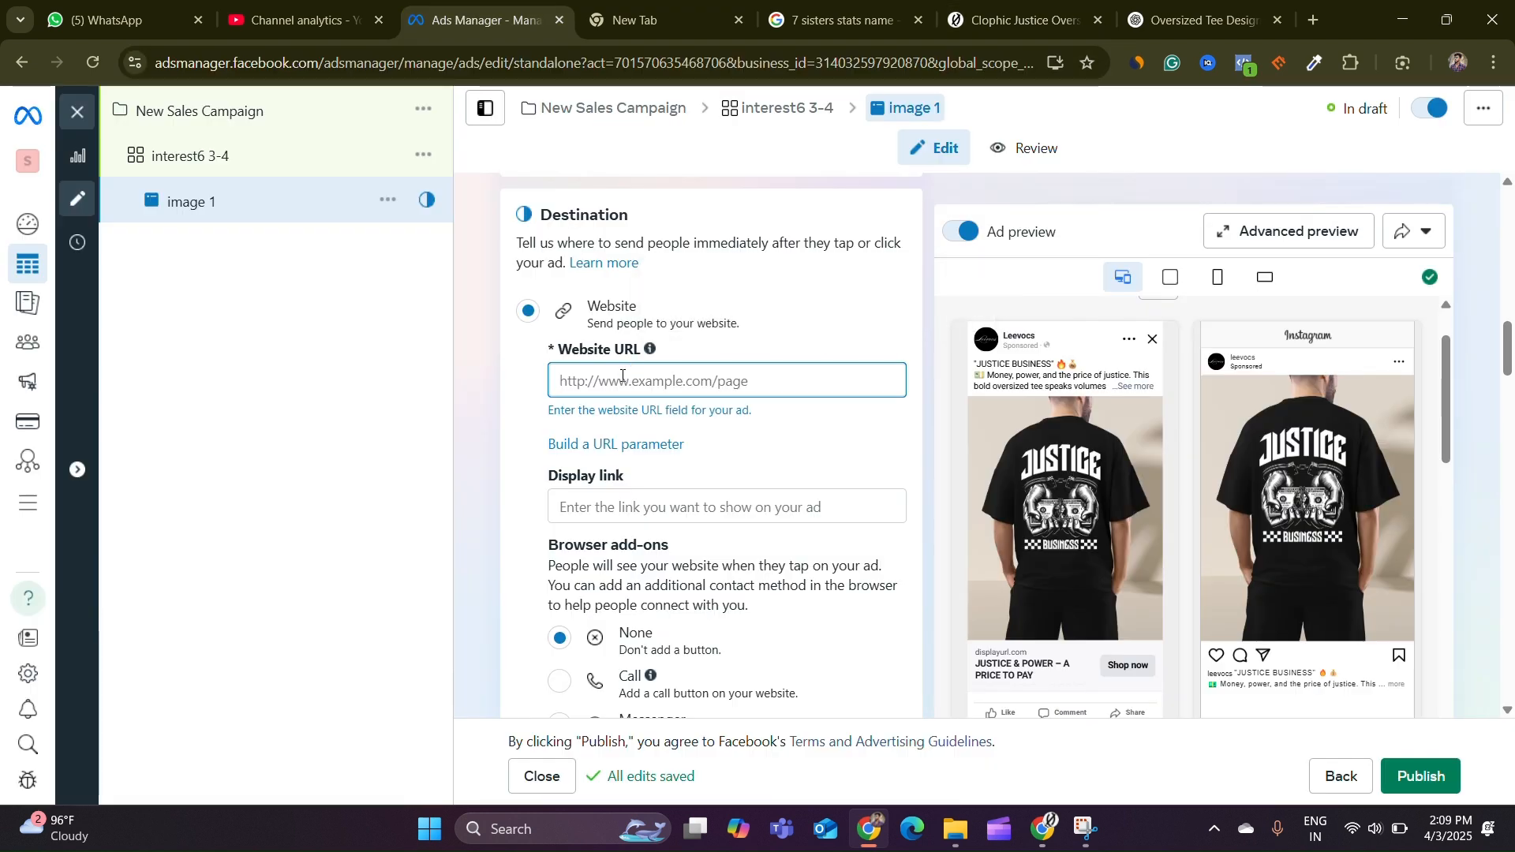
{"action": "right_click", "coordinate": [623, 381]}
{"action": "left_click", "coordinate": [679, 535]}
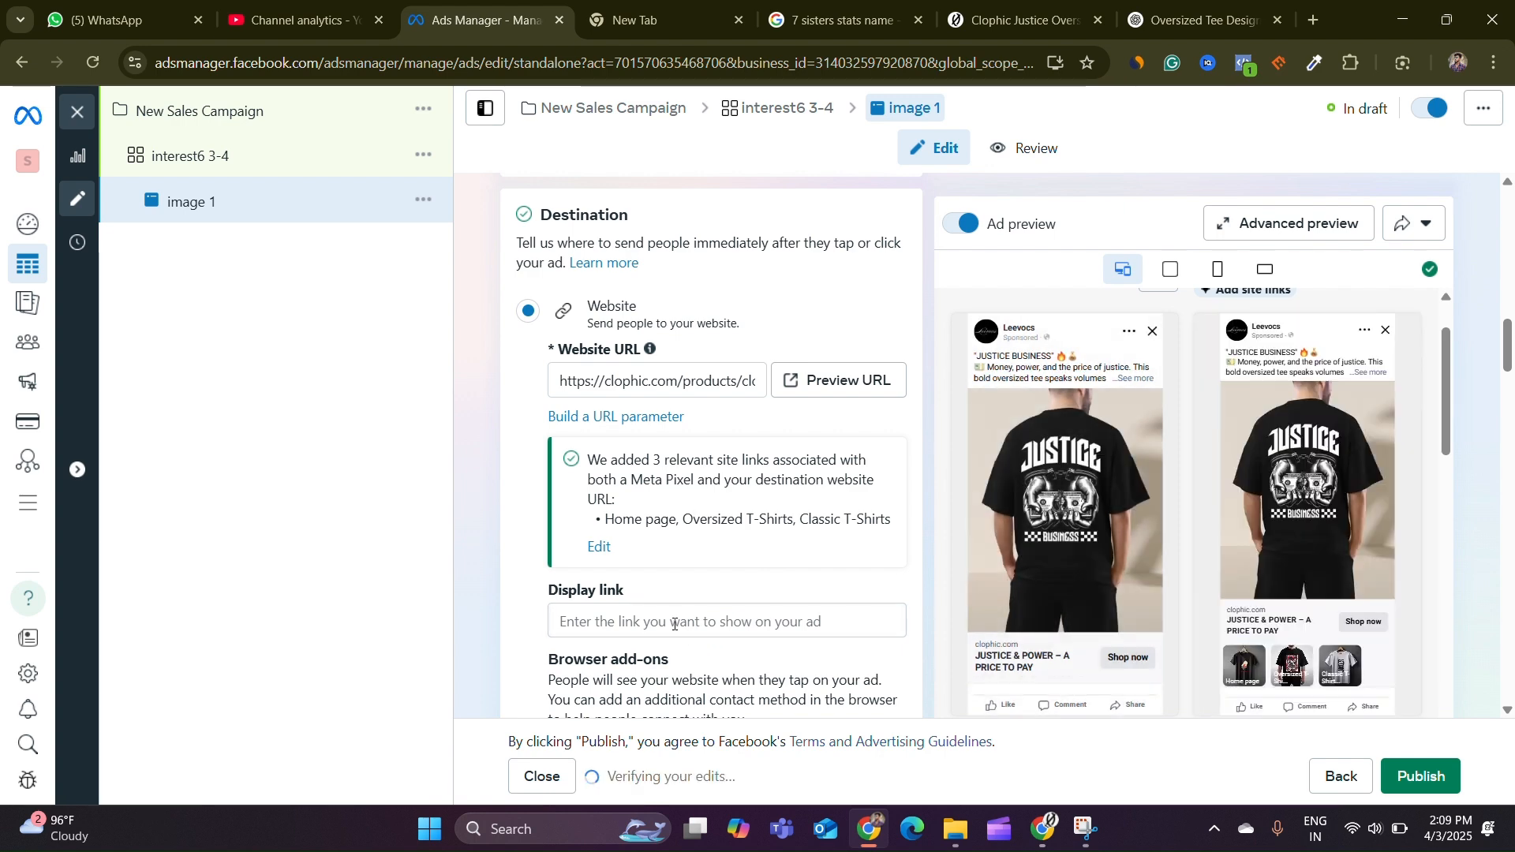
Preview the website URL in a new tab and return to the ad editor
{"action": "left_click", "coordinate": [905, 381]}
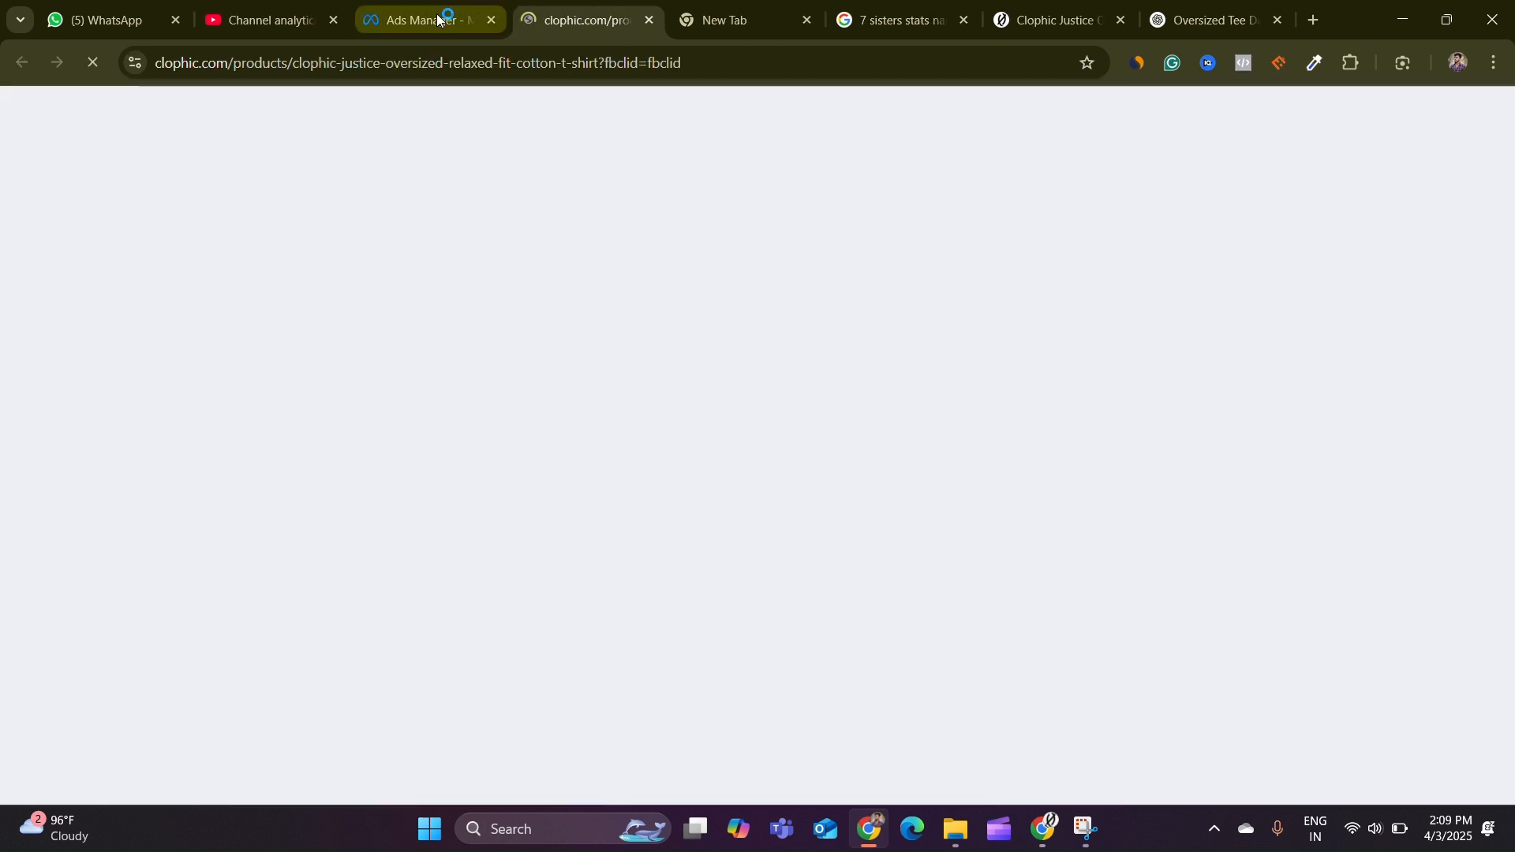
{"action": "left_click", "coordinate": [440, 17]}
{"action": "left_click", "coordinate": [658, 619]}
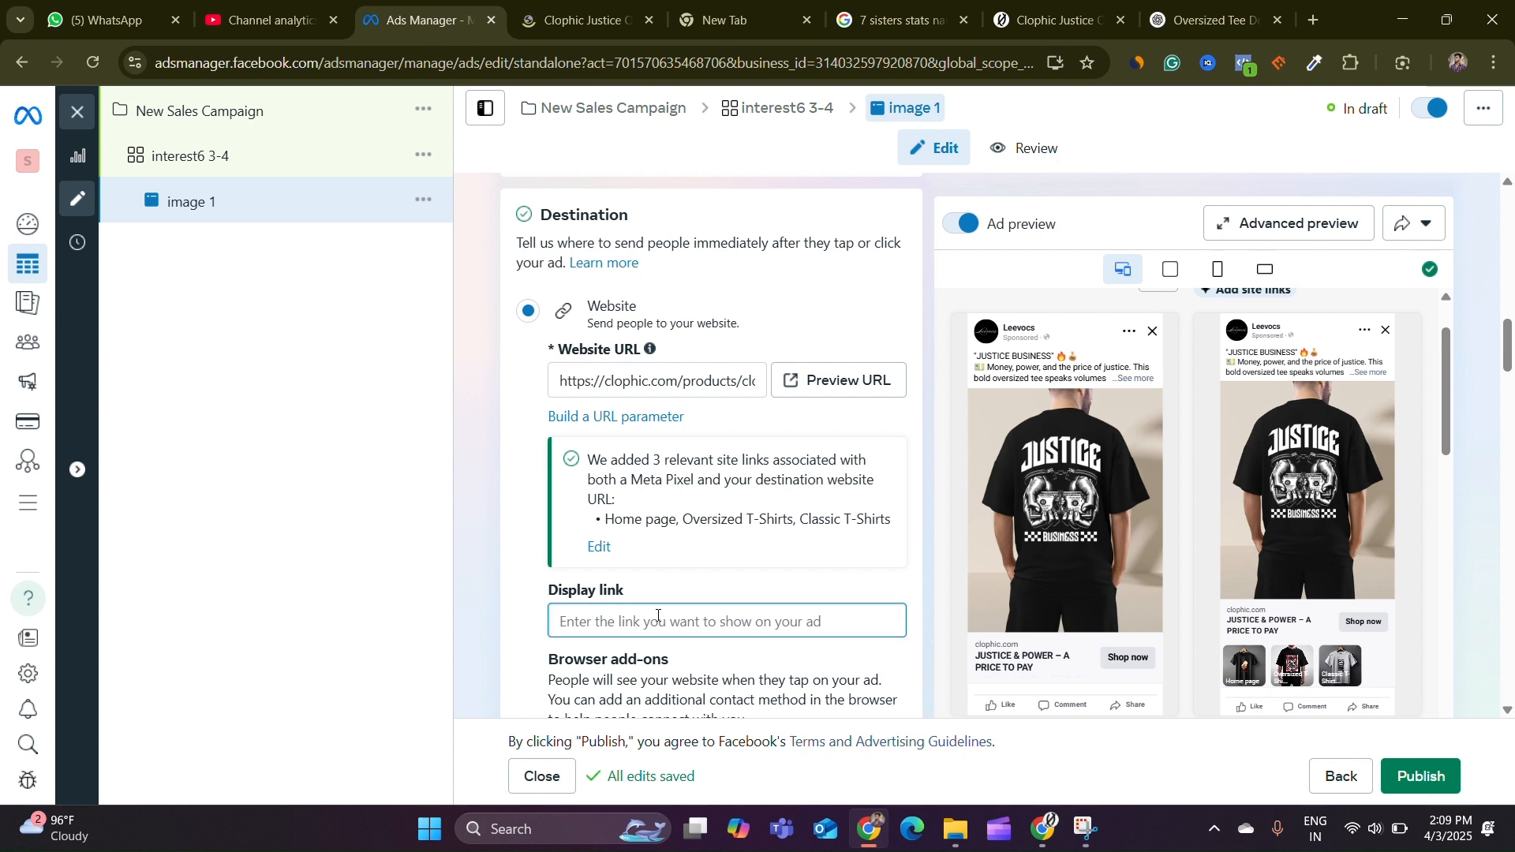
{"action": "type", "text": "wwwC"}
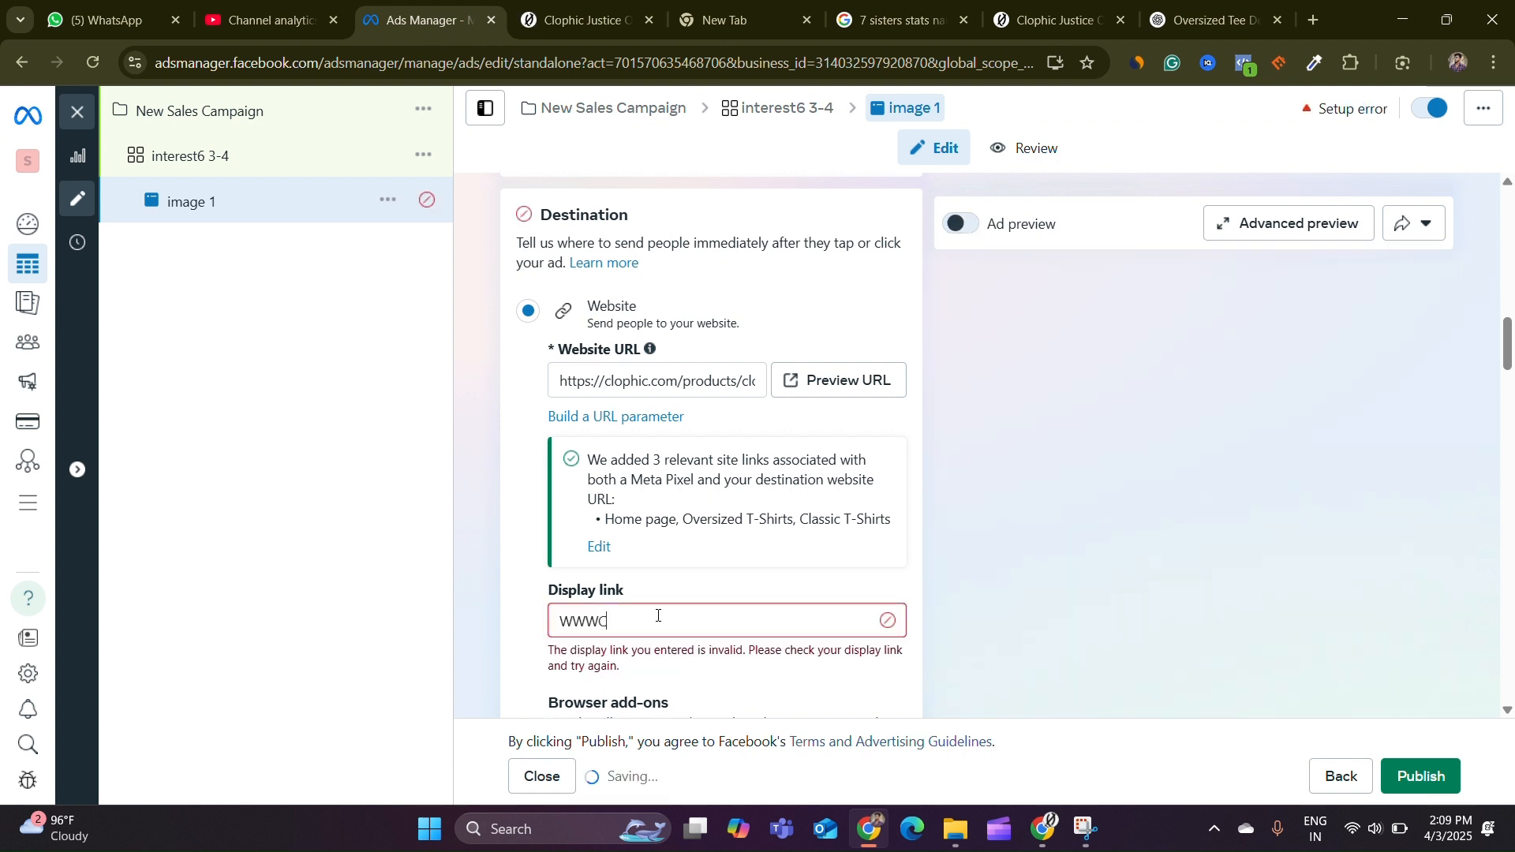
{"action": "type", "text": "LOPHIC."}
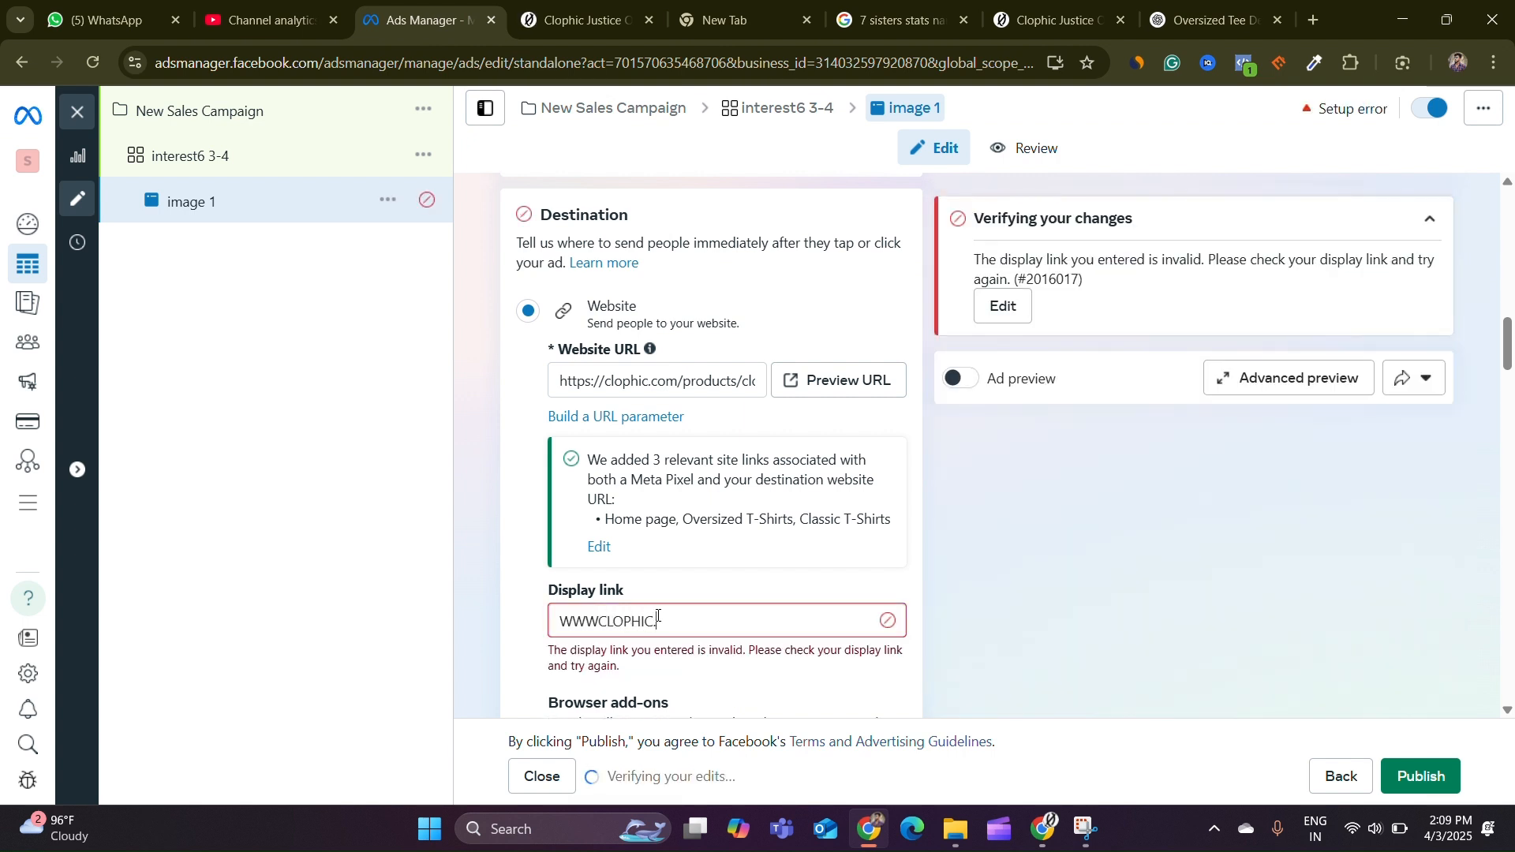
{"action": "type", "text": "COM"}
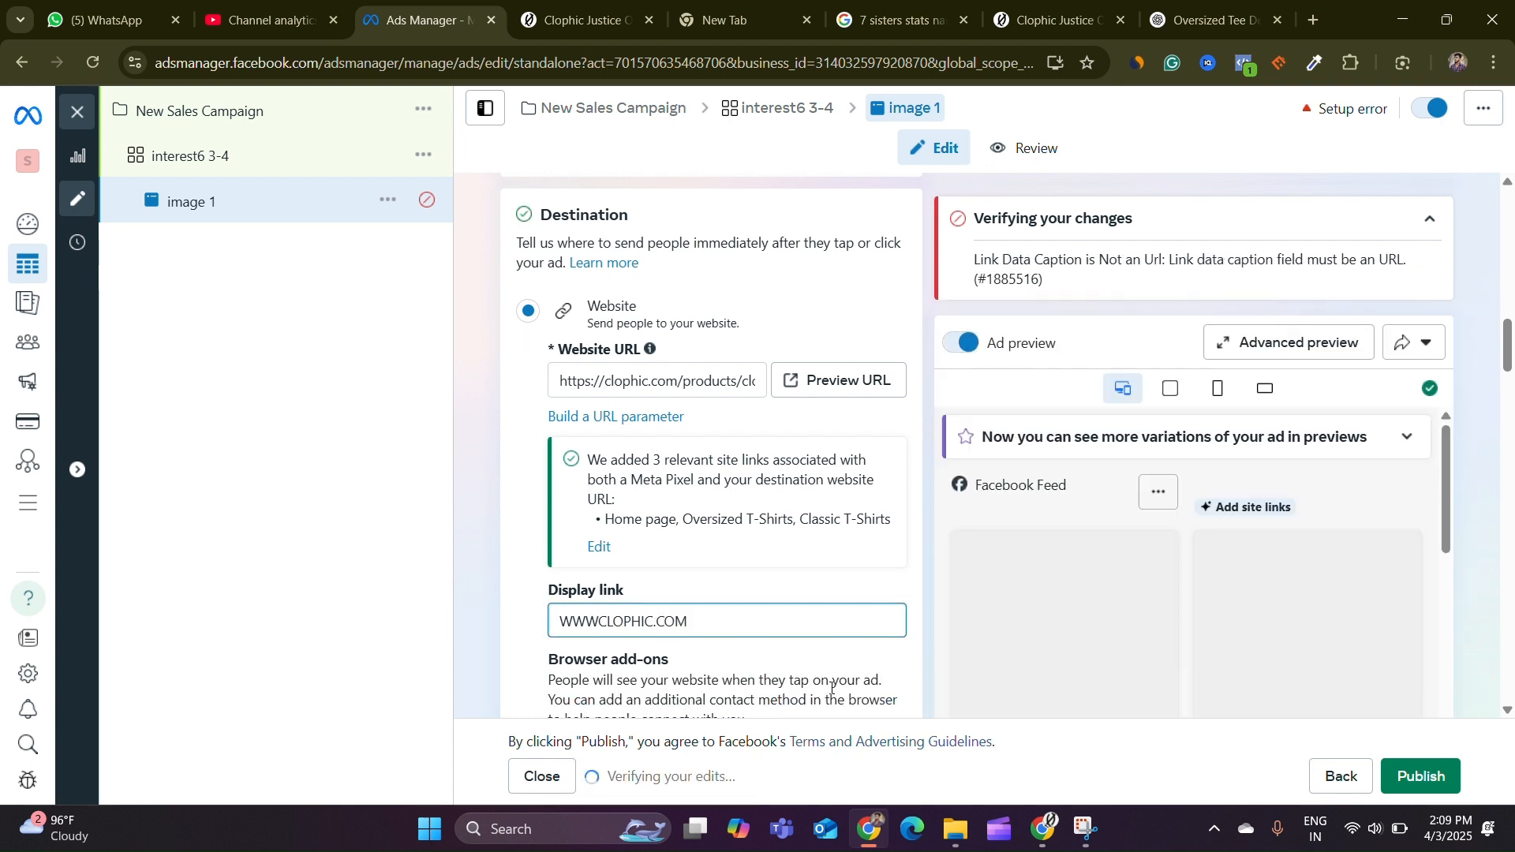
{"action": "type", "text": "."}
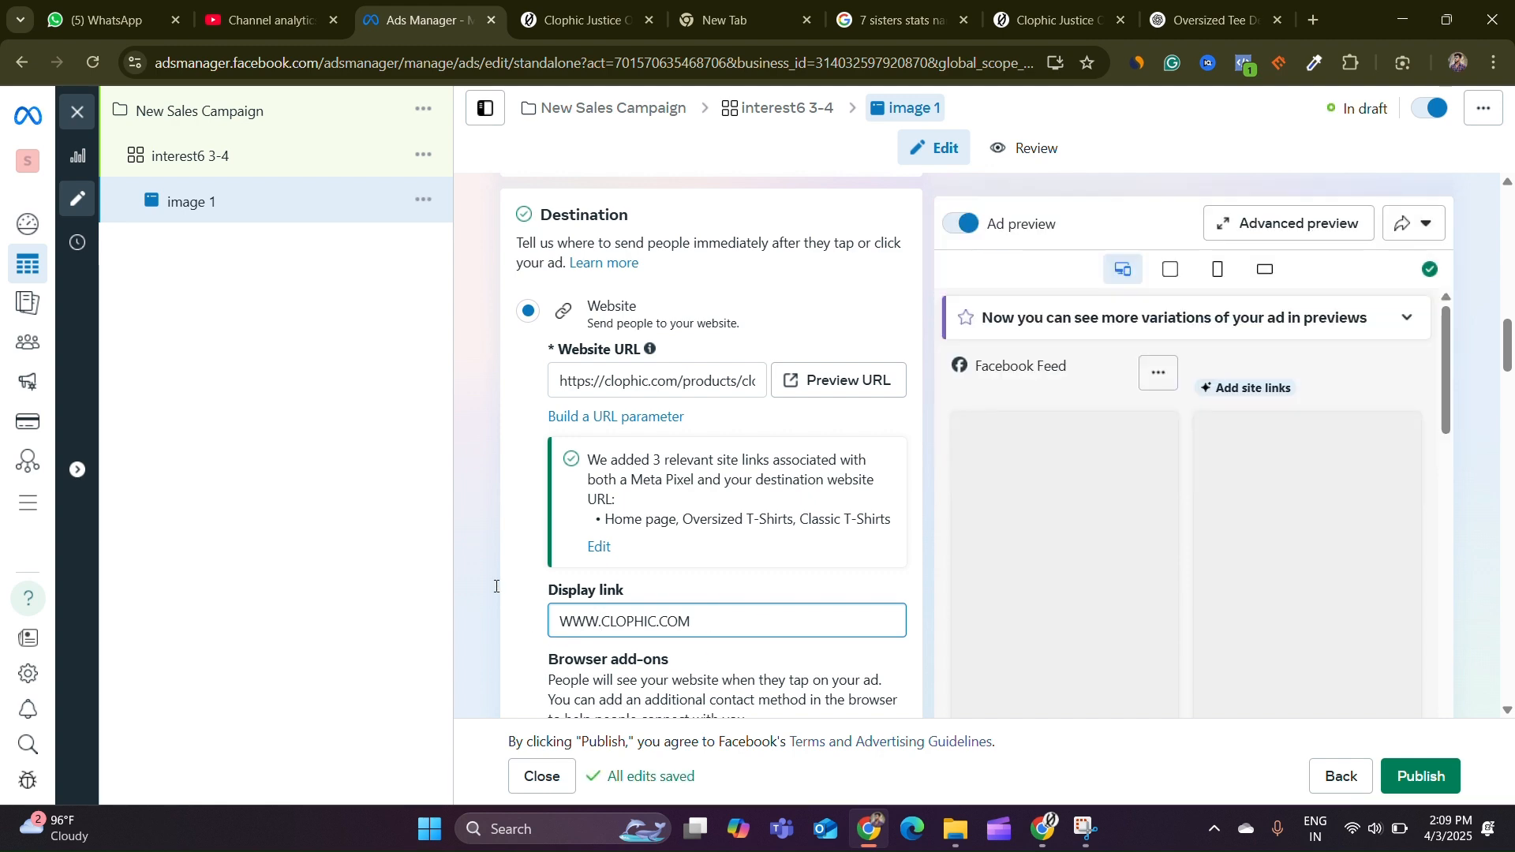
{"action": "left_click", "coordinate": [499, 591]}
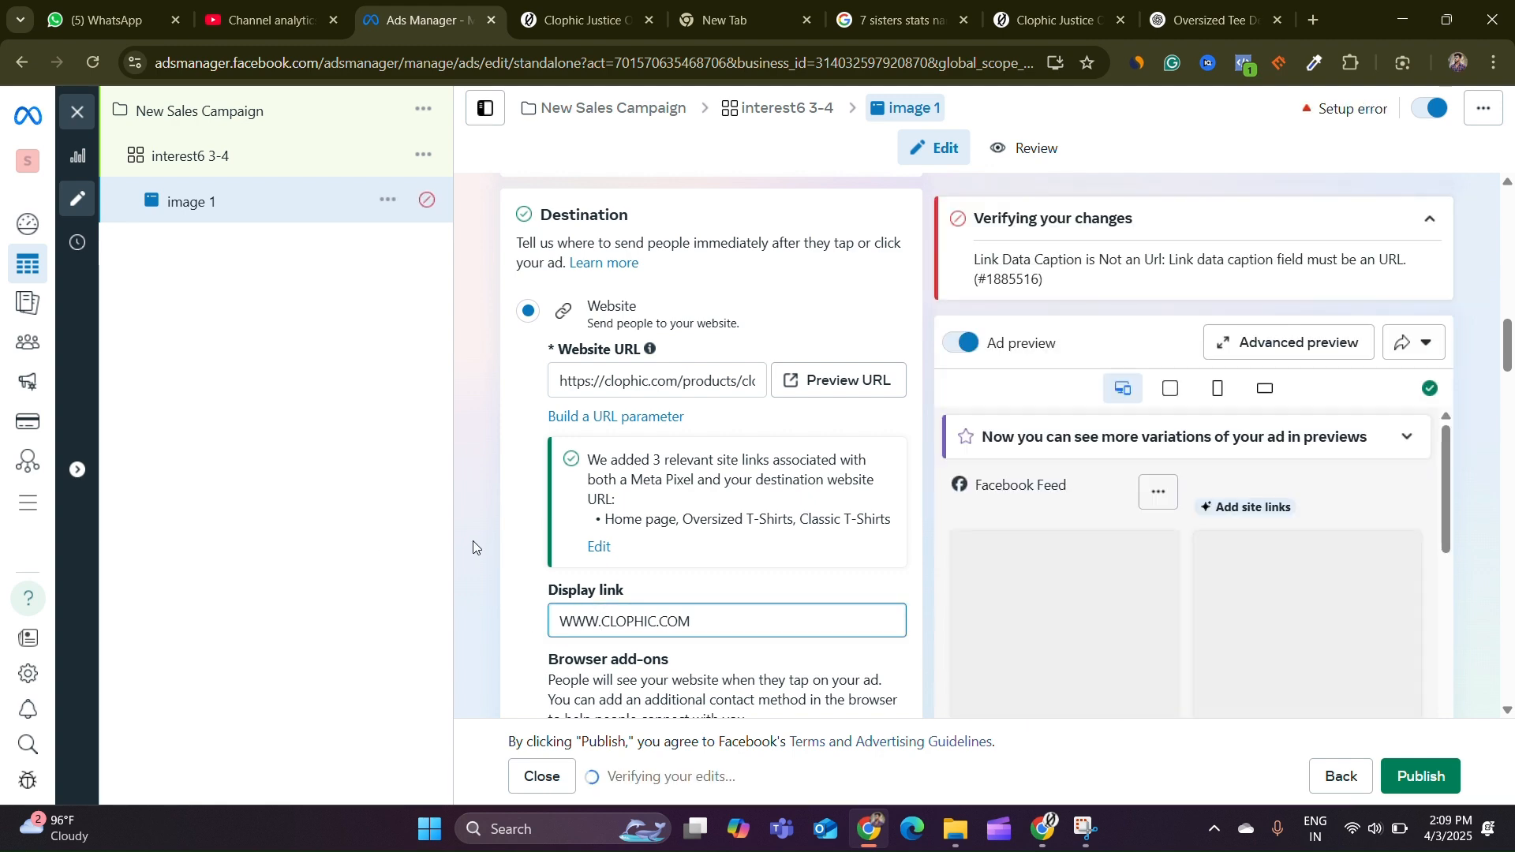
Open the creative setup and review the catalog and product set options
{"action": "scroll", "coordinate": [544, 521], "scroll_direction": "down", "scroll_amount": 11}
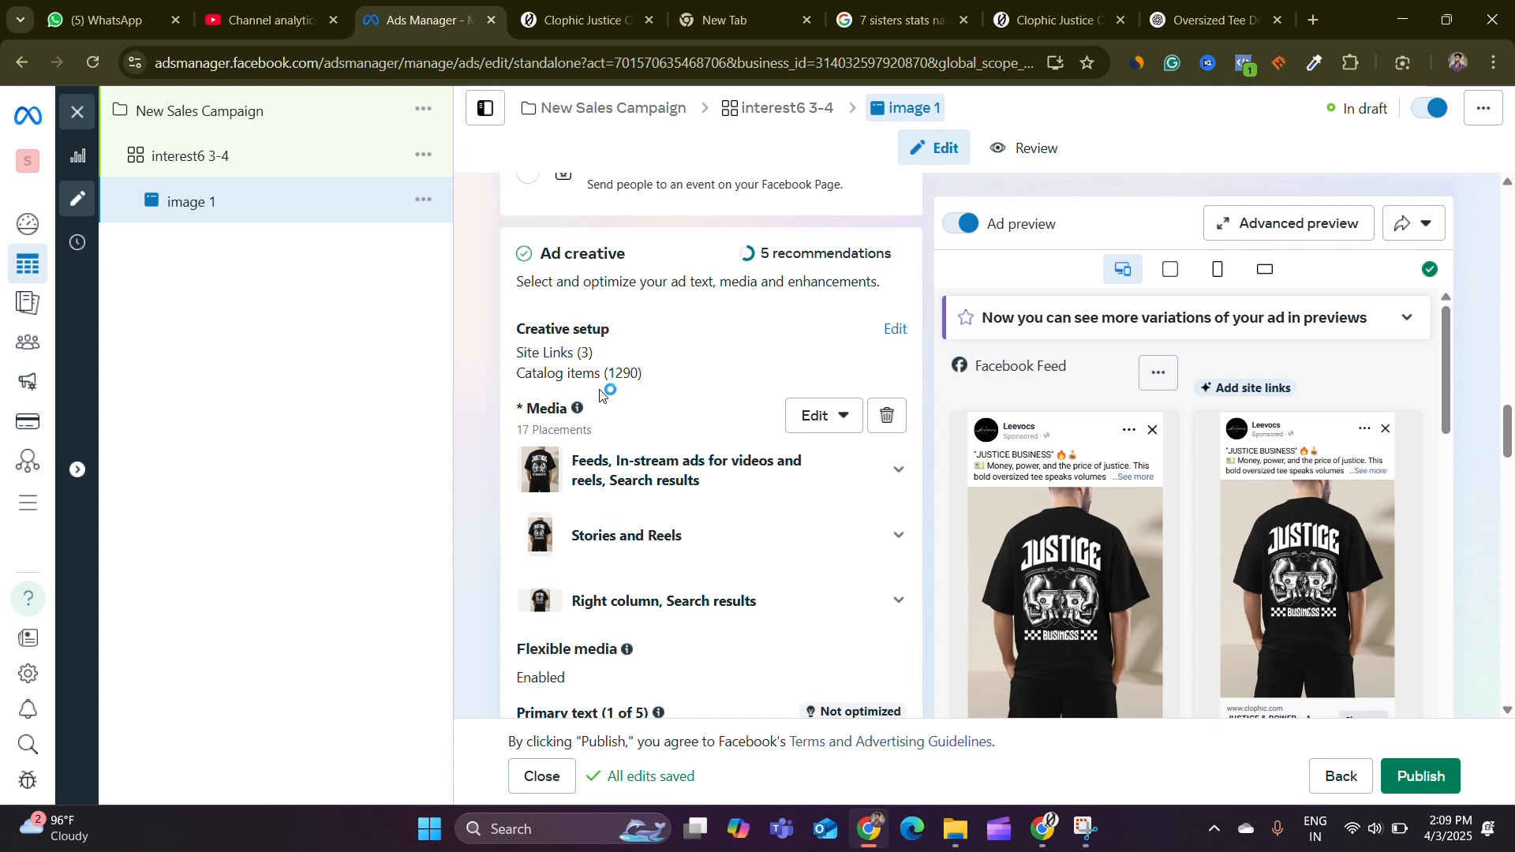
{"action": "left_click", "coordinate": [894, 329]}
{"action": "left_click", "coordinate": [1055, 206]}
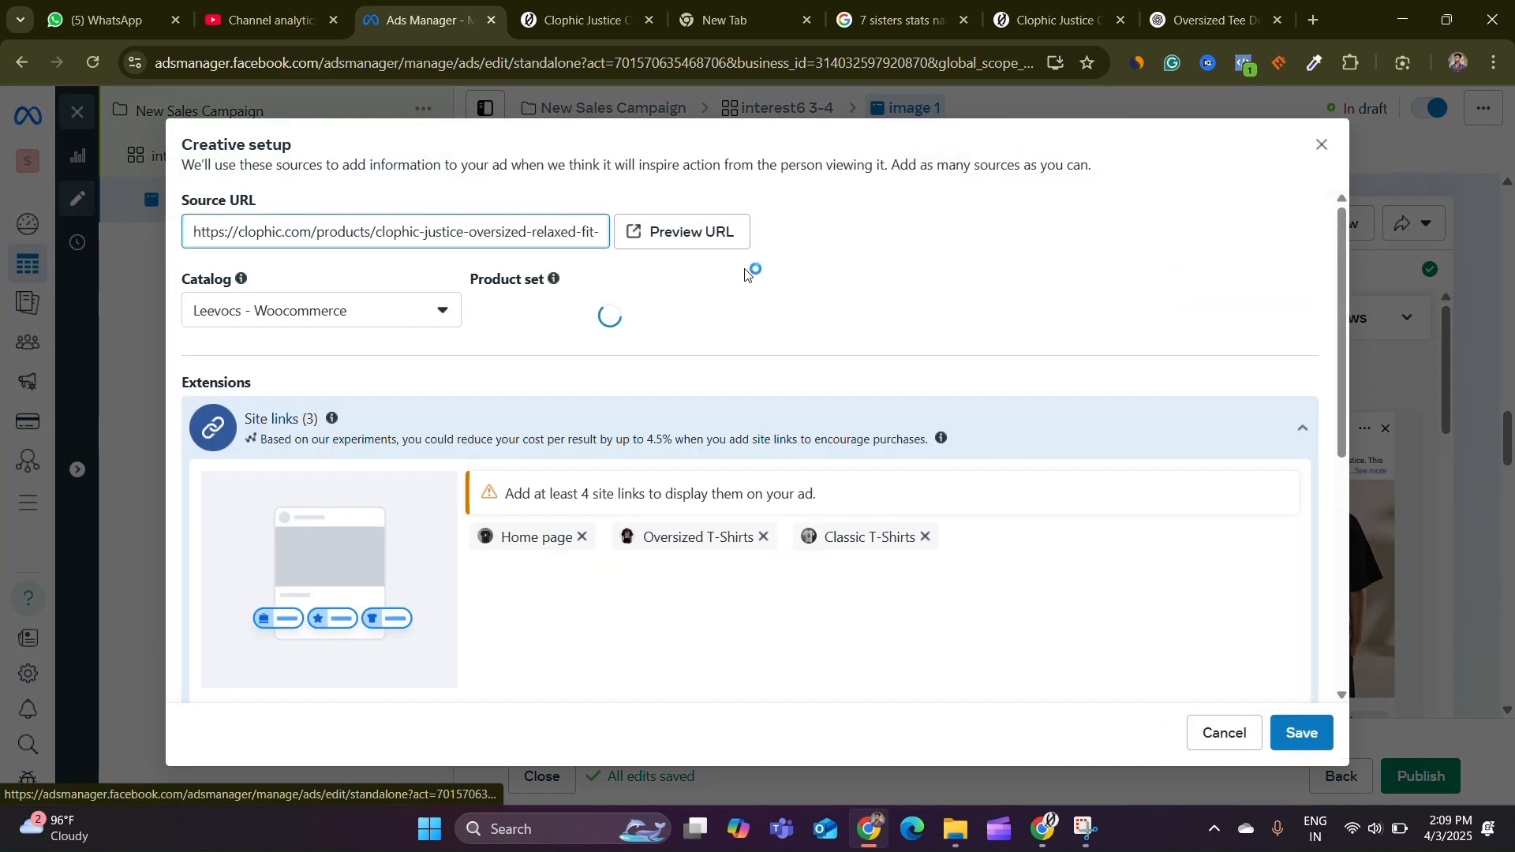
{"action": "left_click", "coordinate": [318, 318]}
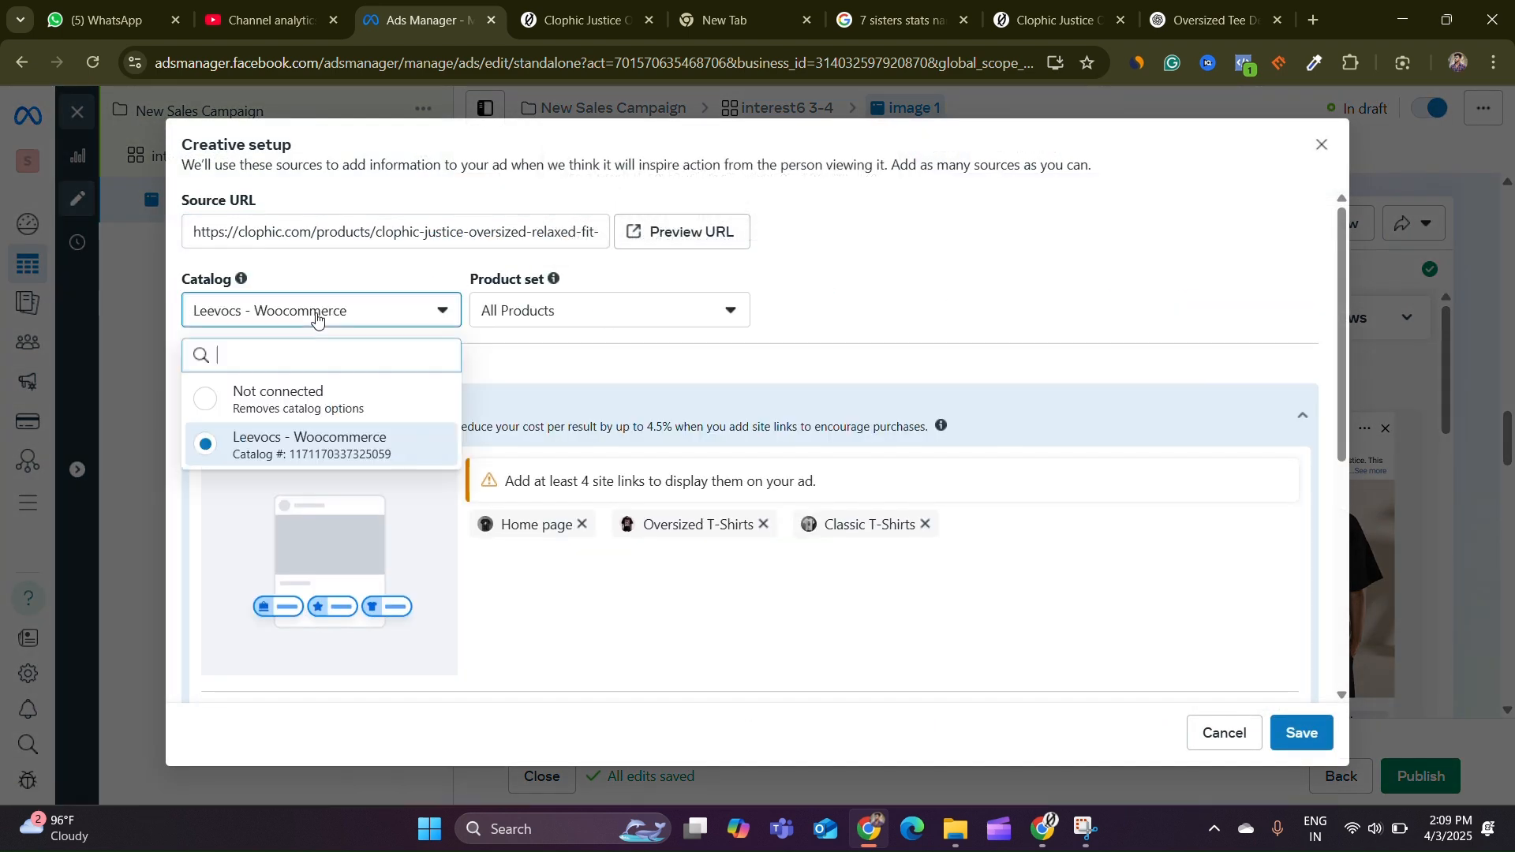
{"action": "left_click", "coordinate": [806, 332]}
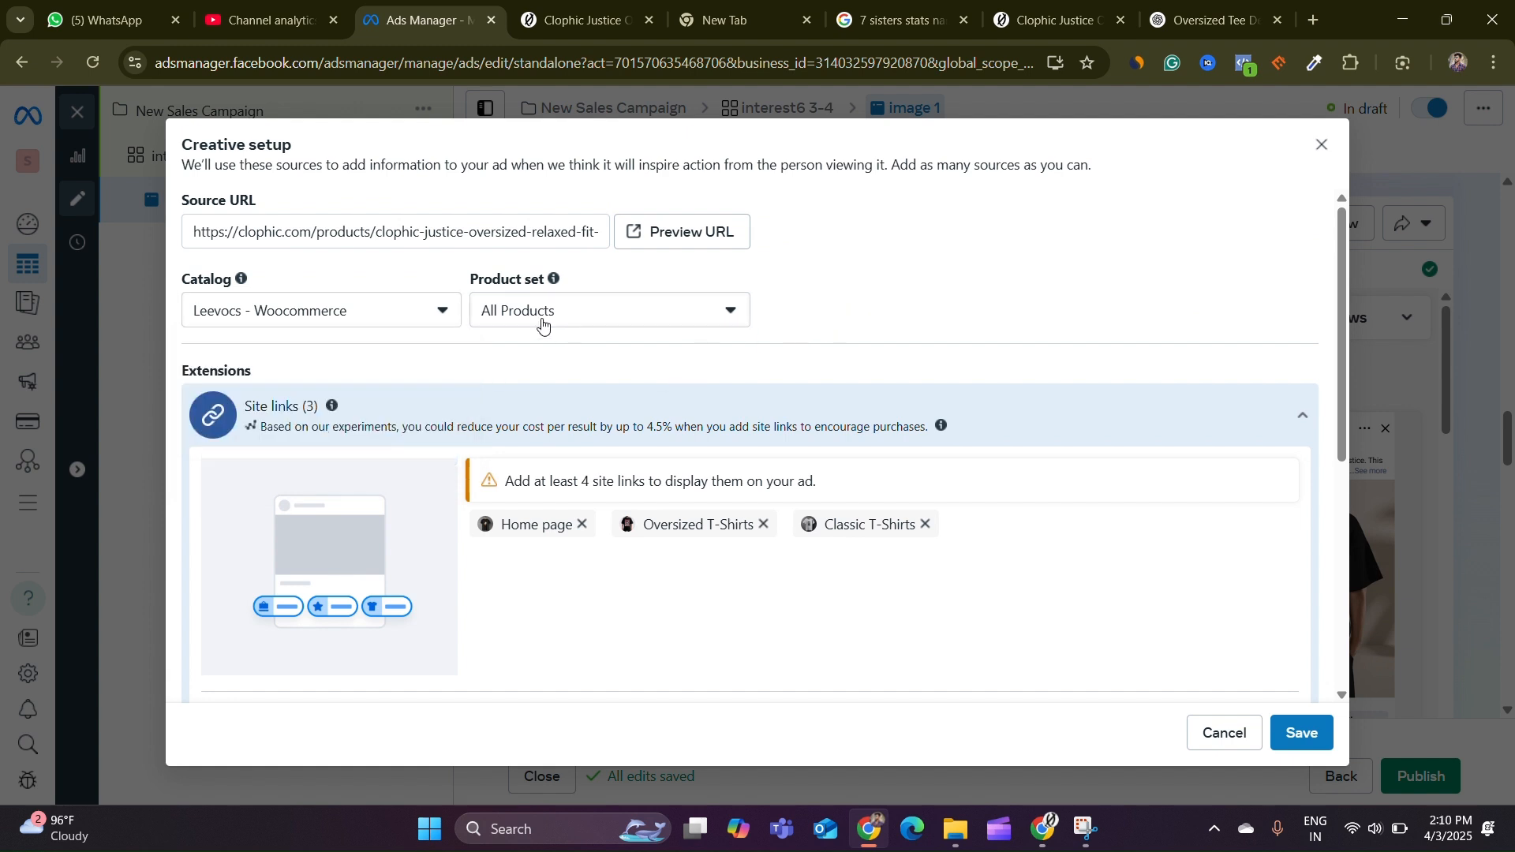
{"action": "left_click", "coordinate": [543, 326]}
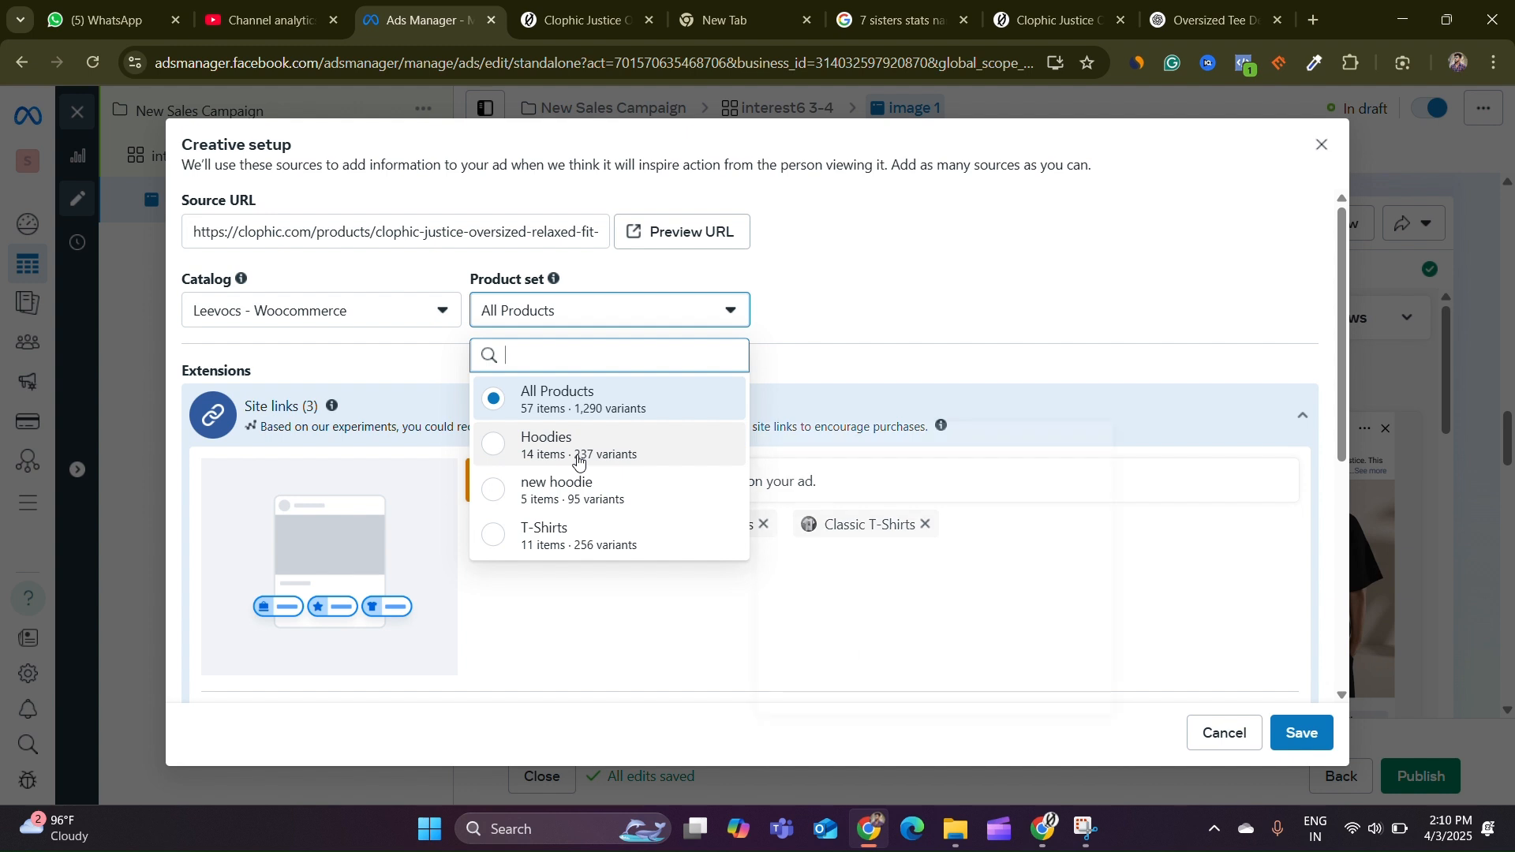
{"action": "mouse_move", "coordinate": [578, 460]}
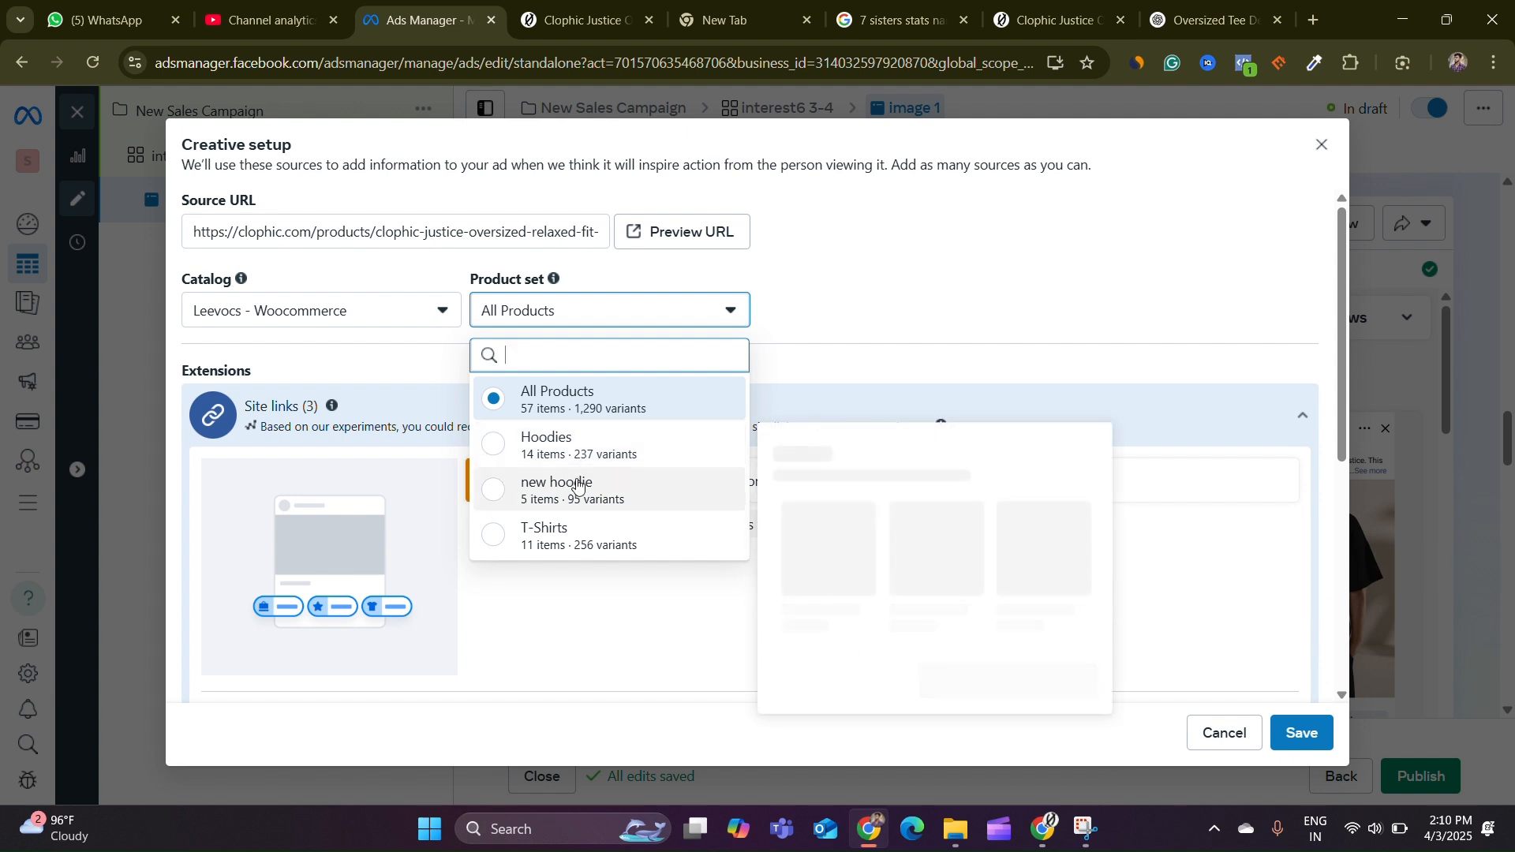
{"action": "mouse_move", "coordinate": [551, 533]}
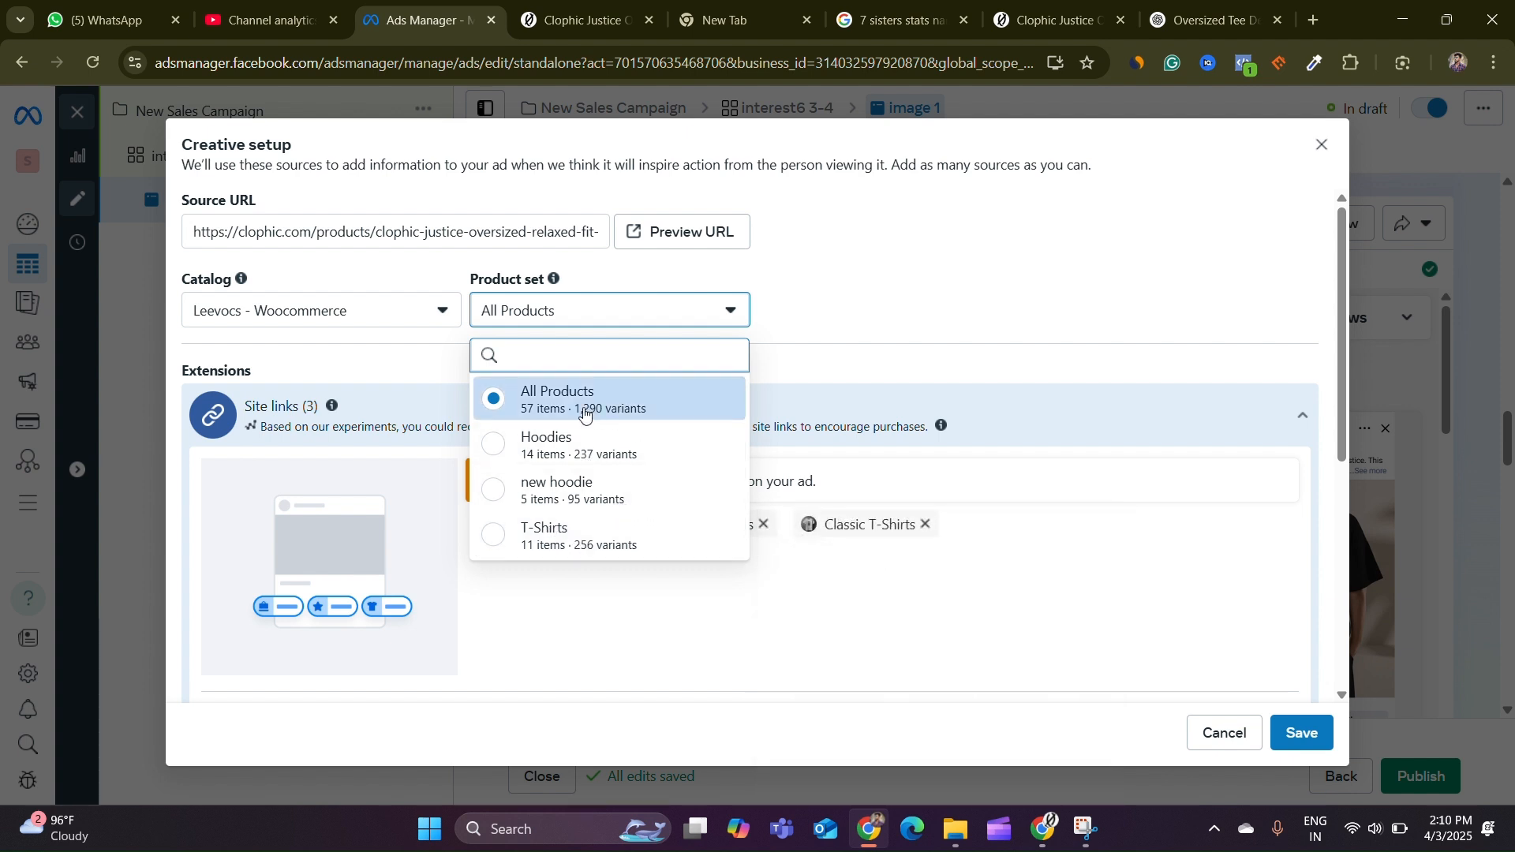
{"action": "left_click", "coordinate": [850, 294]}
Disconnect the catalog in the creative setup and save it
{"action": "left_click", "coordinate": [367, 316]}
{"action": "left_click", "coordinate": [352, 394]}
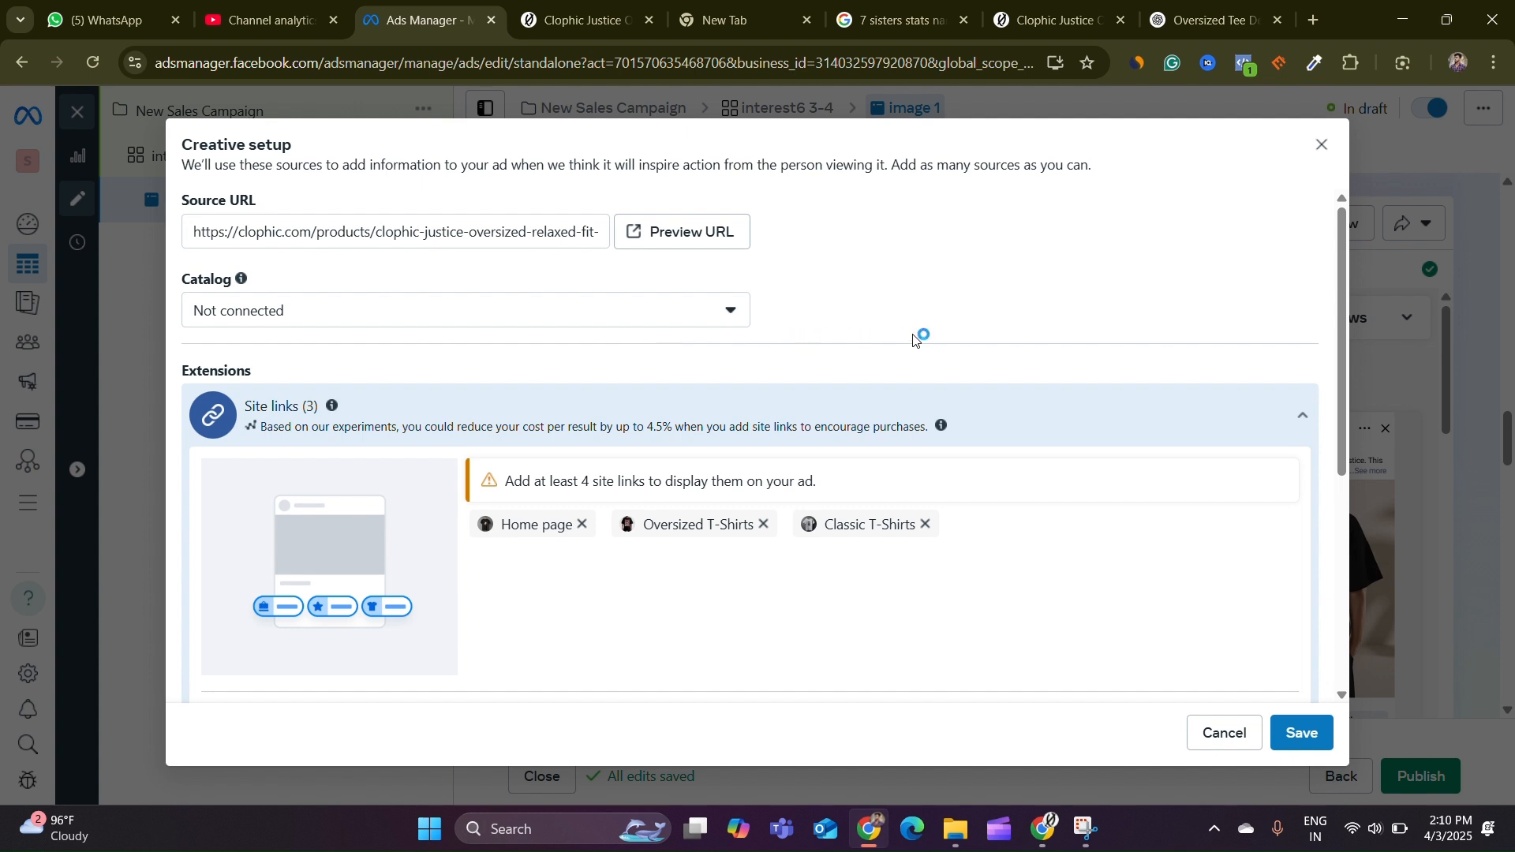
{"action": "scroll", "coordinate": [1205, 481], "scroll_direction": "down", "scroll_amount": 5}
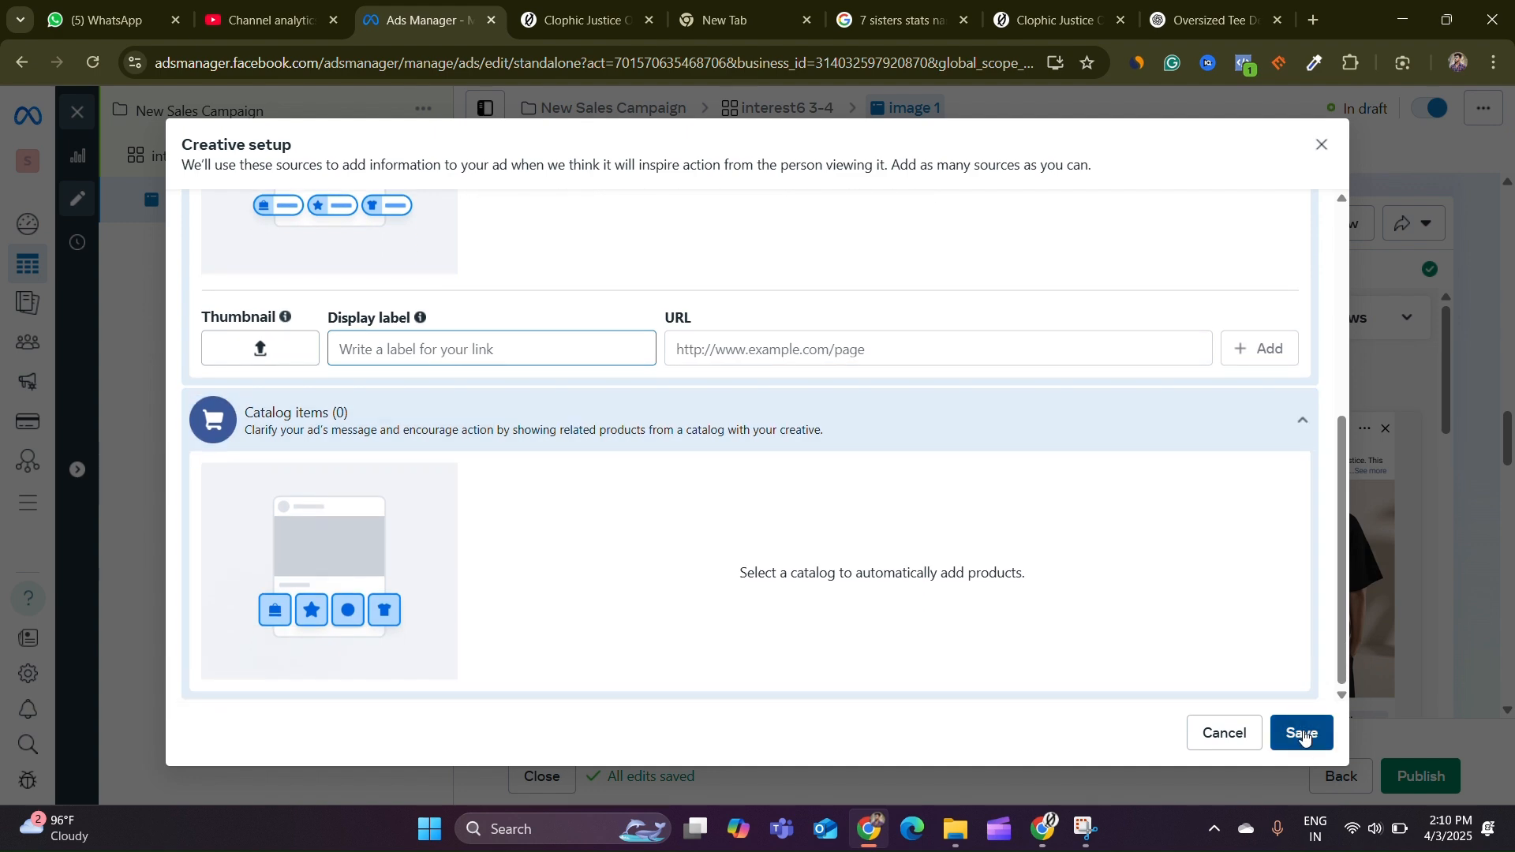
{"action": "left_click", "coordinate": [1324, 745]}
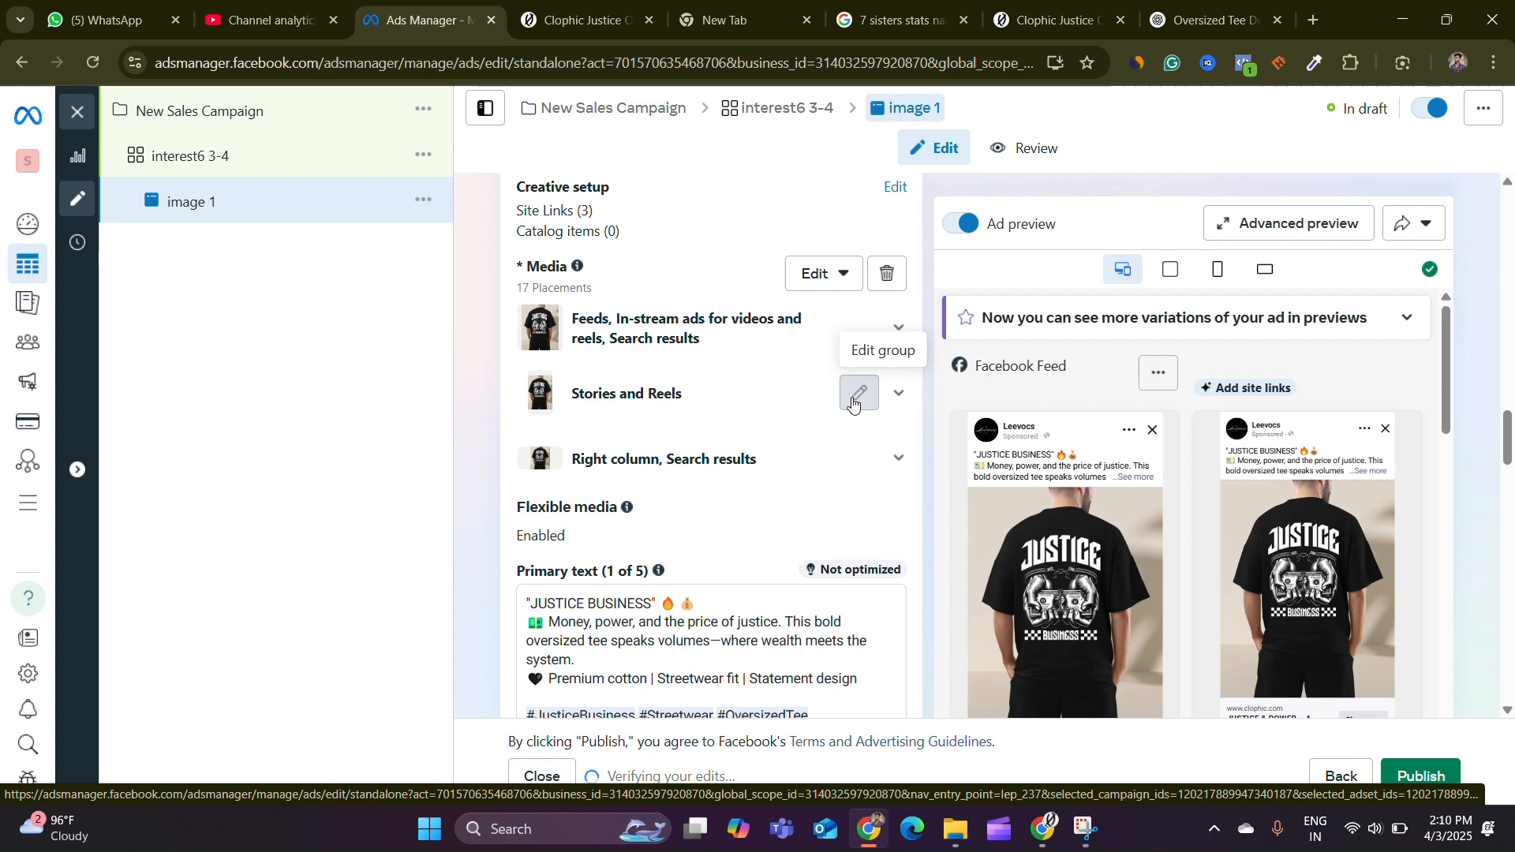
Crop the Stories and Reels image to the Vertical 9:16 ratio, adjust the crop area, and save
{"action": "left_click", "coordinate": [859, 395]}
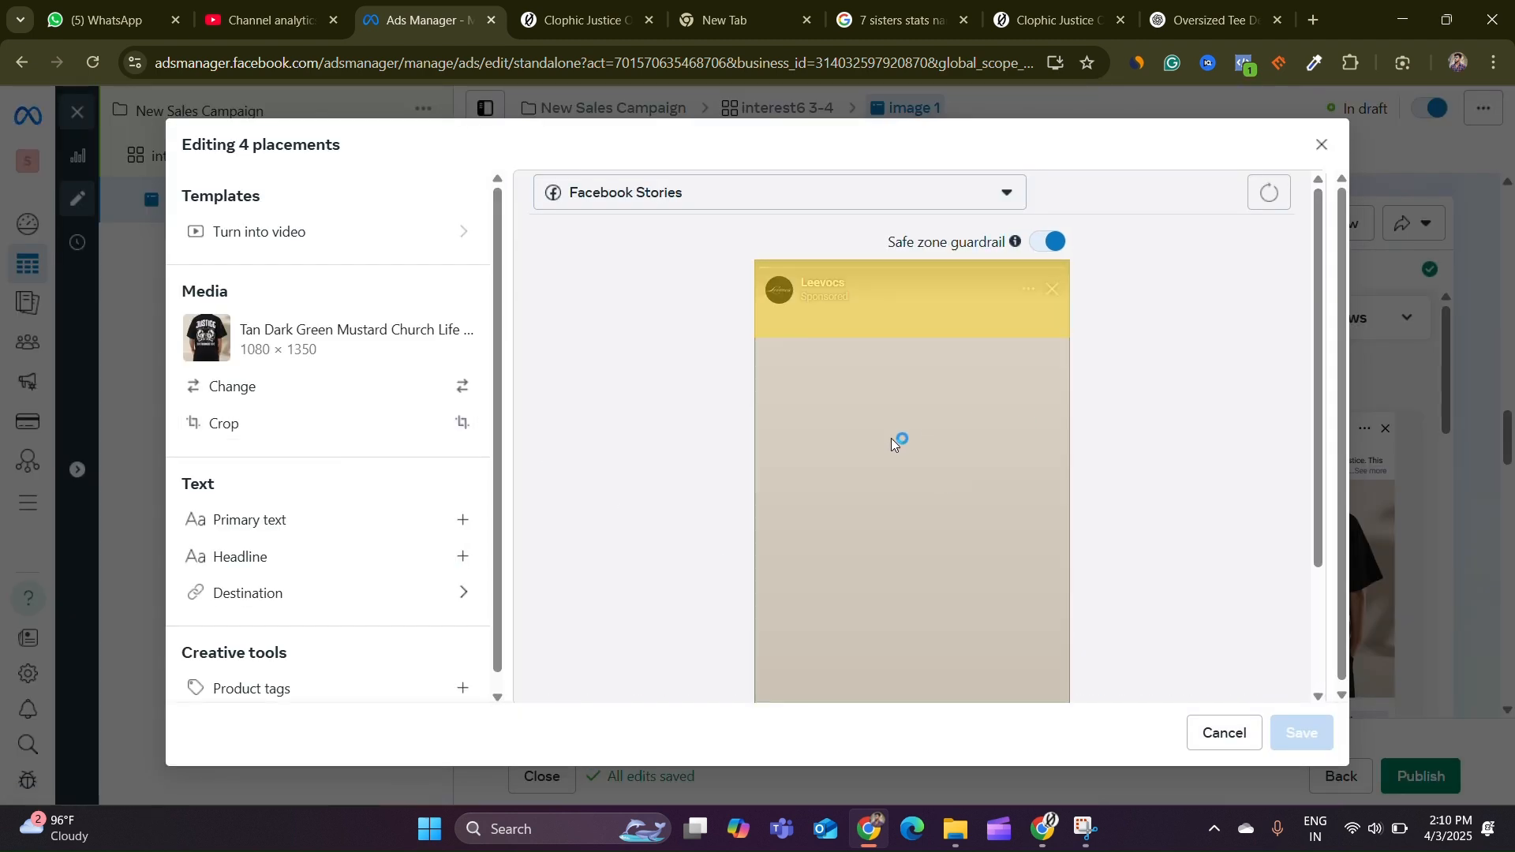
{"action": "left_click", "coordinate": [292, 429]}
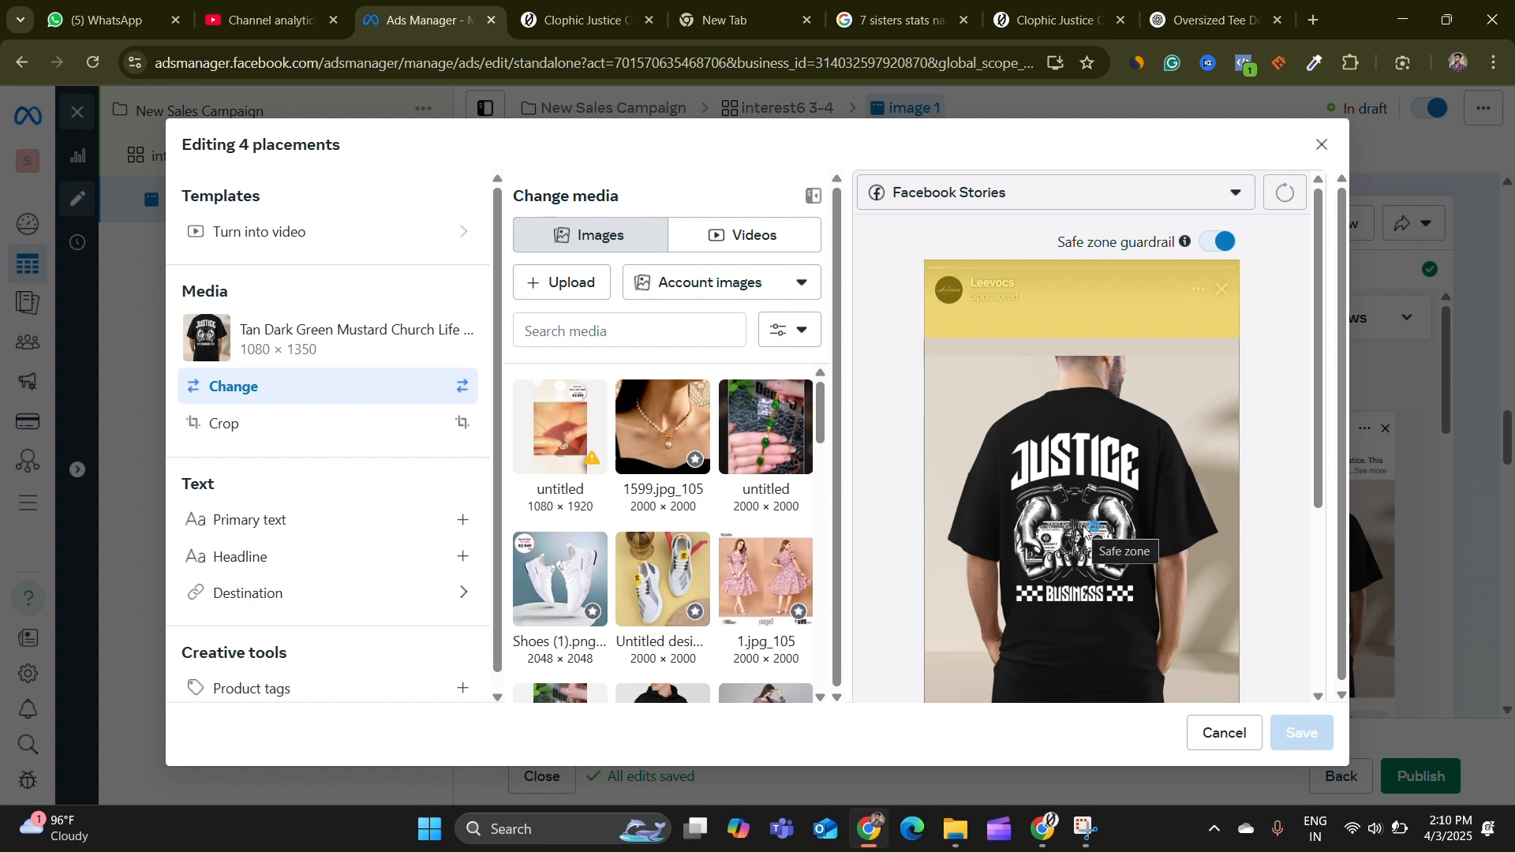
{"action": "left_click", "coordinate": [247, 424]}
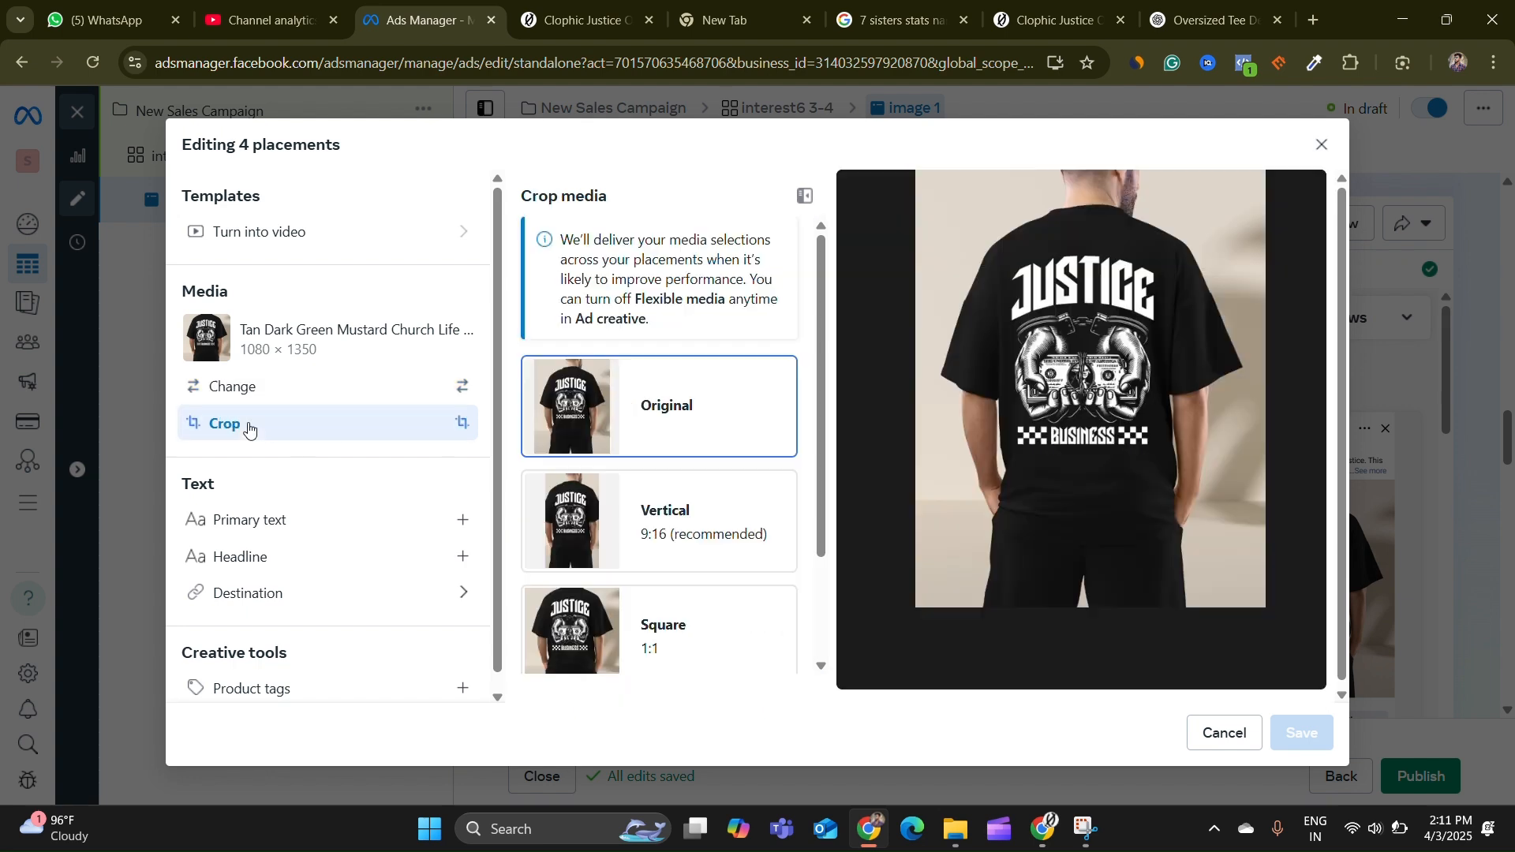
{"action": "left_click", "coordinate": [584, 521]}
{"action": "left_click_drag", "start_coordinate": [1099, 455], "coordinate": [1127, 451]}
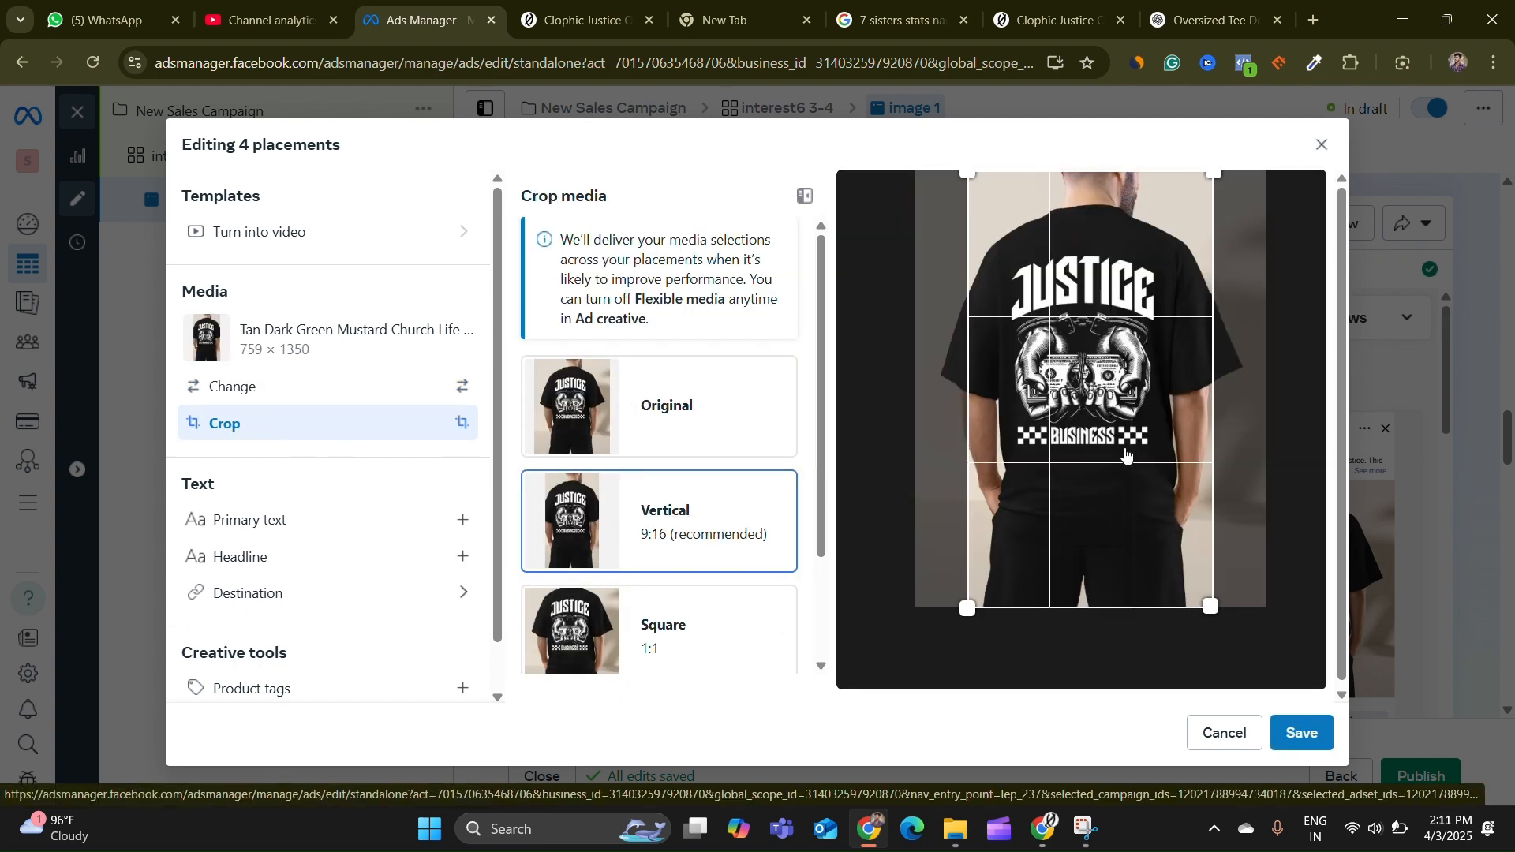
{"action": "left_click", "coordinate": [1304, 733]}
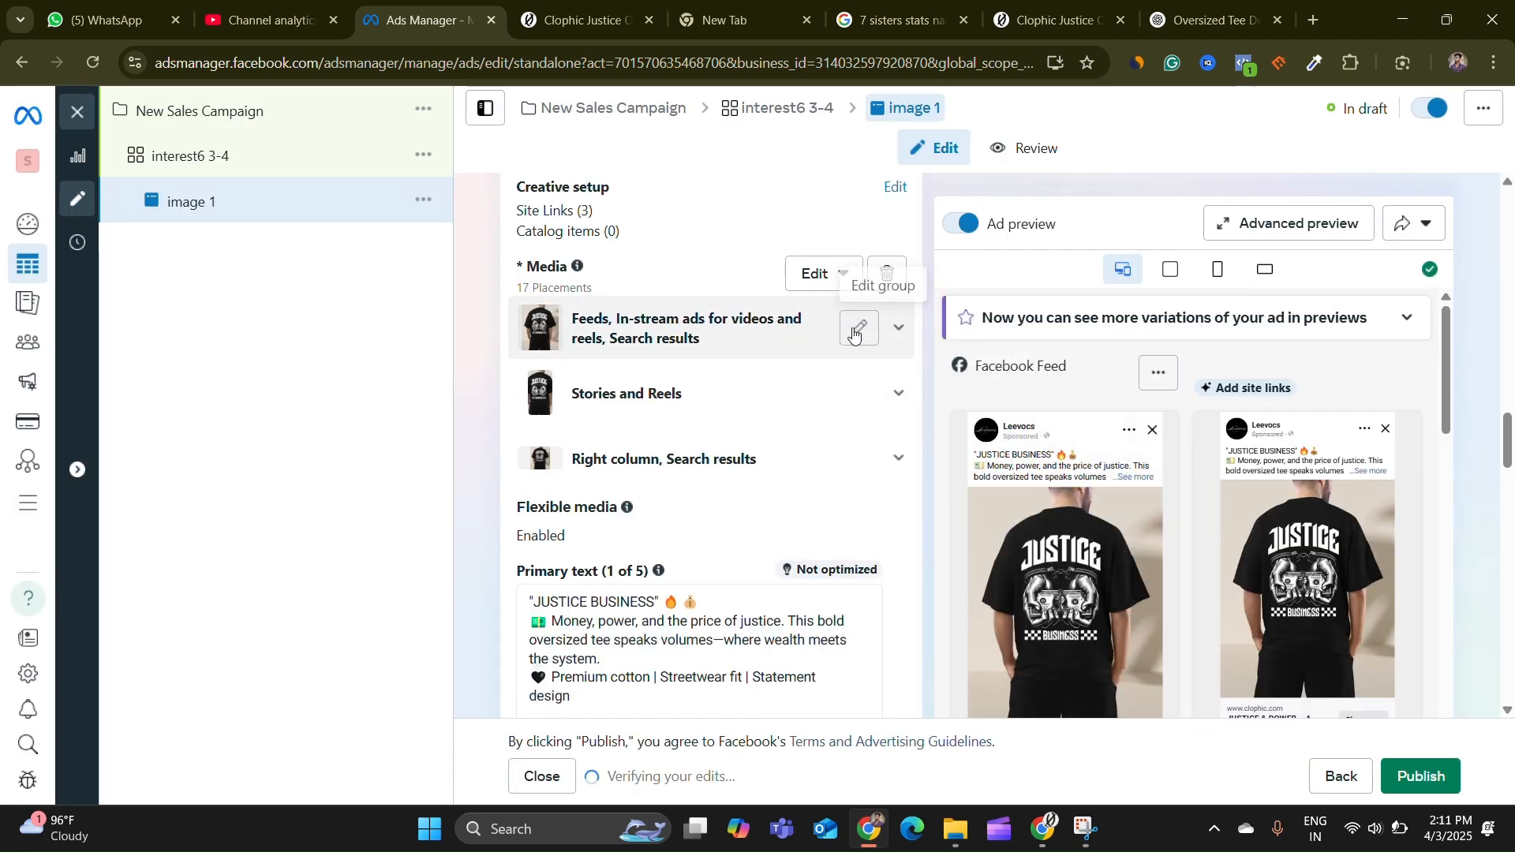
Crop the Feeds image to the Square 1:1 ratio, reposition the crop area, and save
{"action": "left_click", "coordinate": [860, 328]}
{"action": "left_click", "coordinate": [198, 430]}
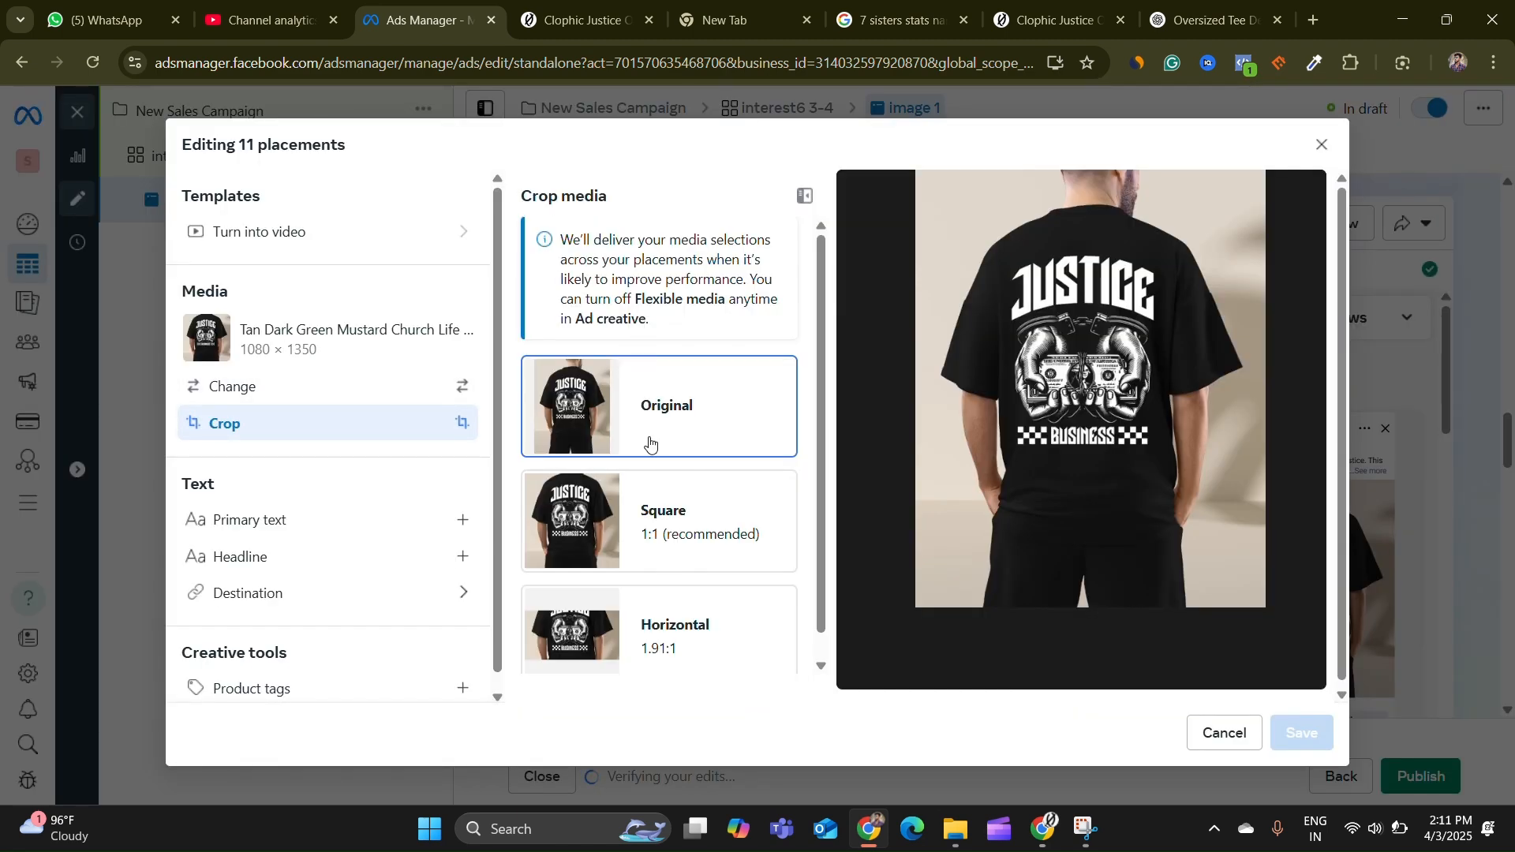
{"action": "left_click", "coordinate": [589, 536]}
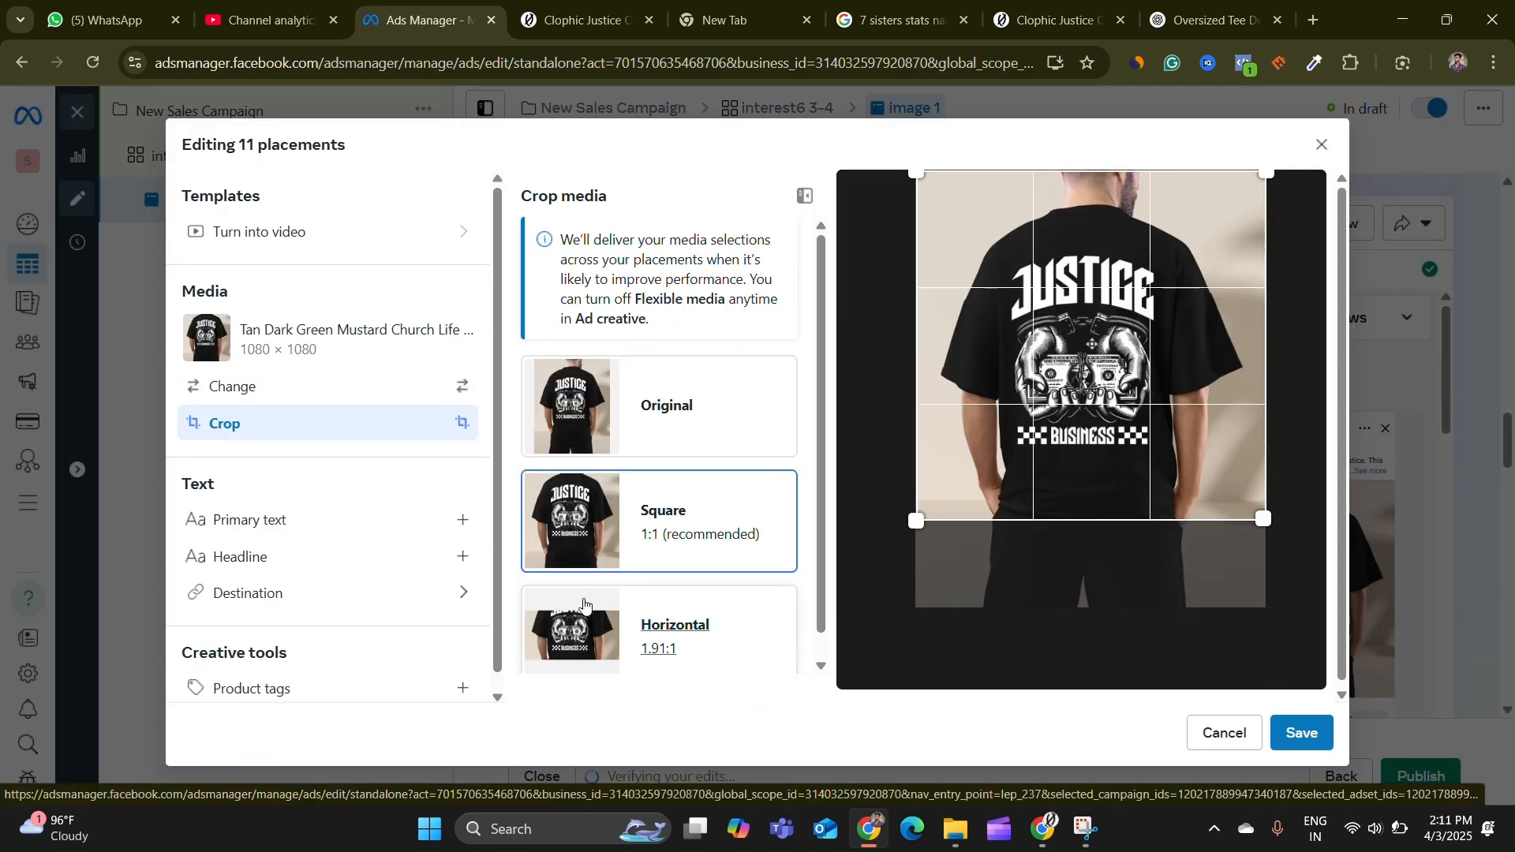
{"action": "left_click", "coordinate": [586, 426]}
{"action": "scroll", "coordinate": [623, 513], "scroll_direction": "down", "scroll_amount": 1}
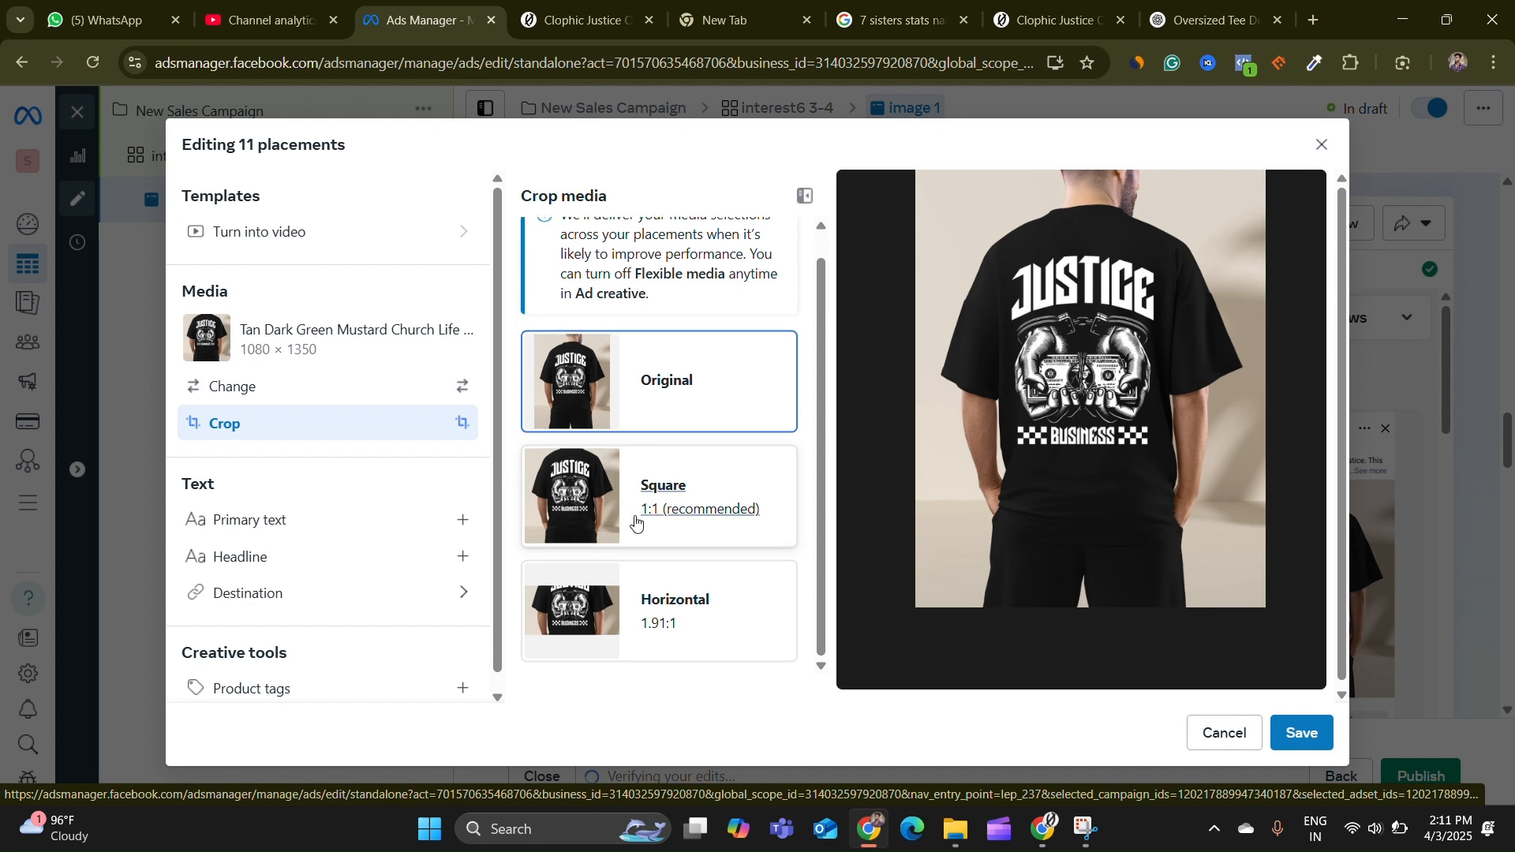
{"action": "left_click", "coordinate": [587, 486]}
{"action": "mouse_move", "coordinate": [1107, 451]}
{"action": "left_mouse_down"}
{"action": "mouse_move", "coordinate": [1108, 508]}
{"action": "mouse_move", "coordinate": [1108, 472]}
{"action": "left_mouse_up"}
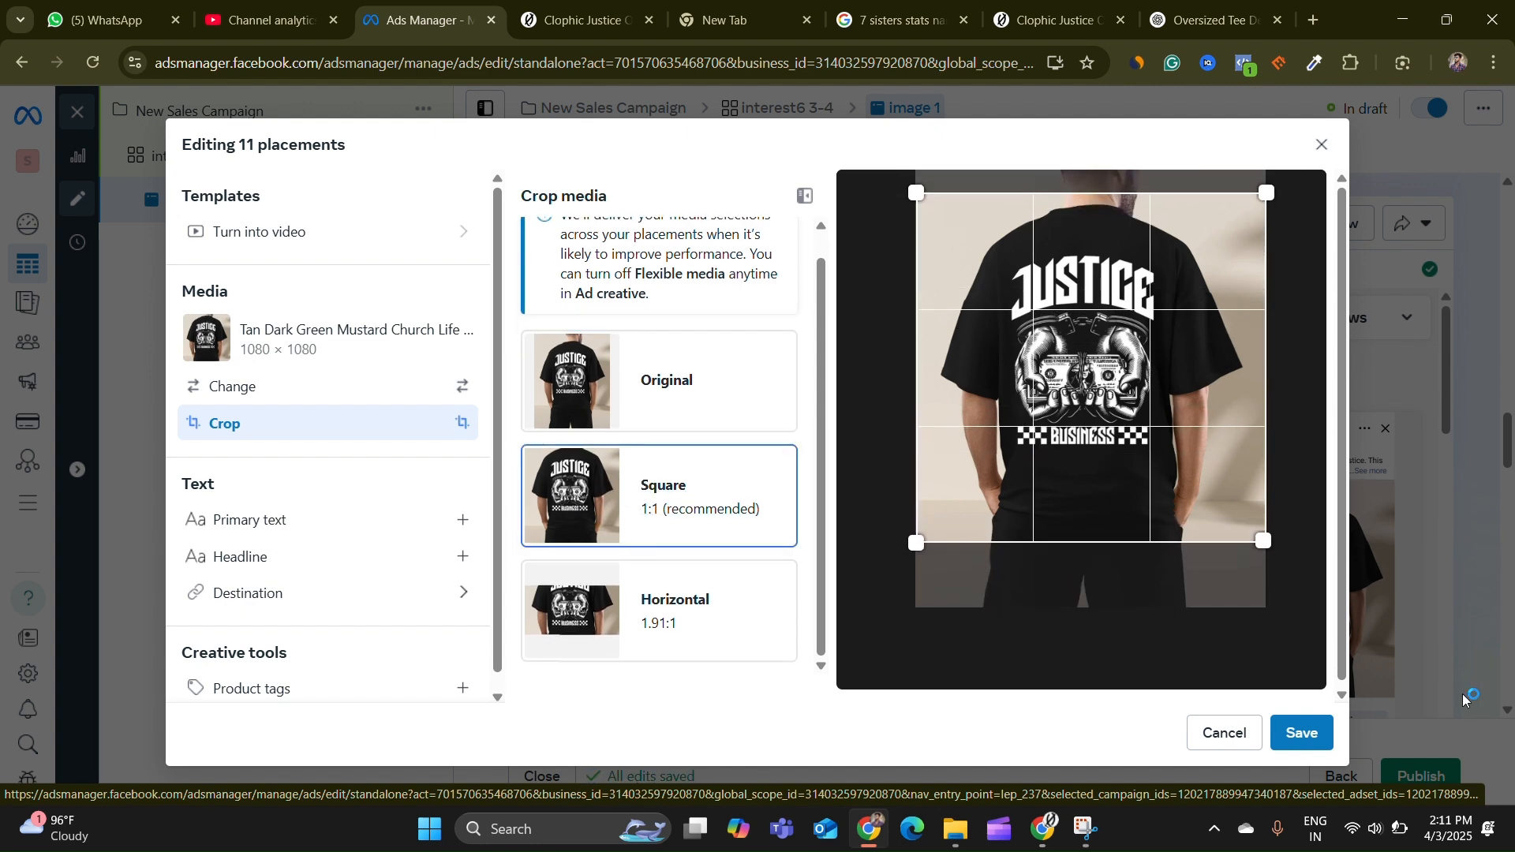
{"action": "left_click", "coordinate": [1310, 734]}
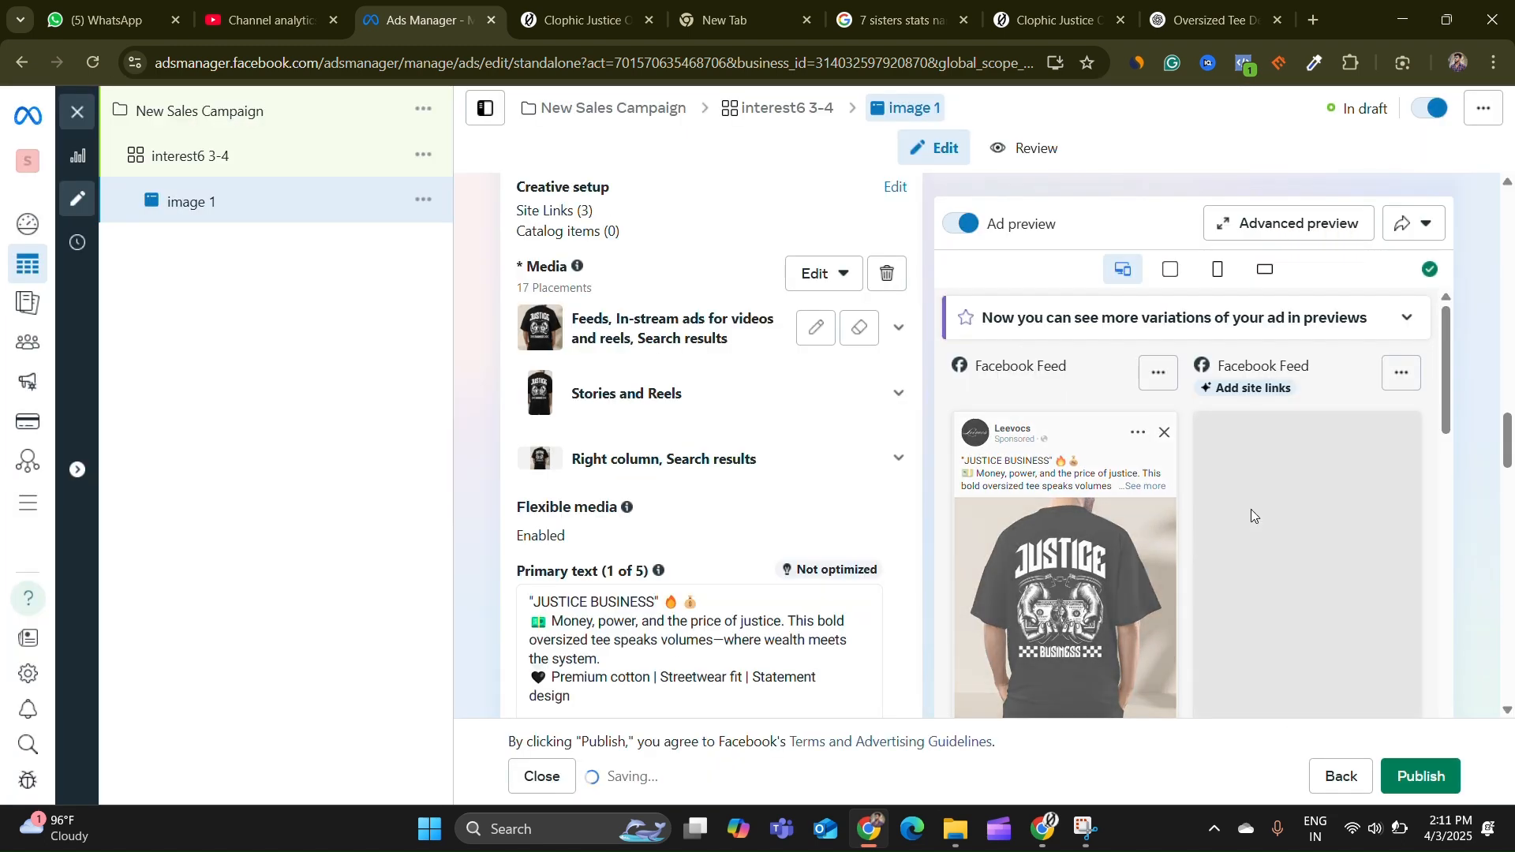
Scroll through the ad editor to review the ad's identity, destination, creative and tracking settings
{"action": "scroll", "coordinate": [789, 423], "scroll_direction": "down", "scroll_amount": 4}
{"action": "scroll", "coordinate": [899, 517], "scroll_direction": "down", "scroll_amount": 10}
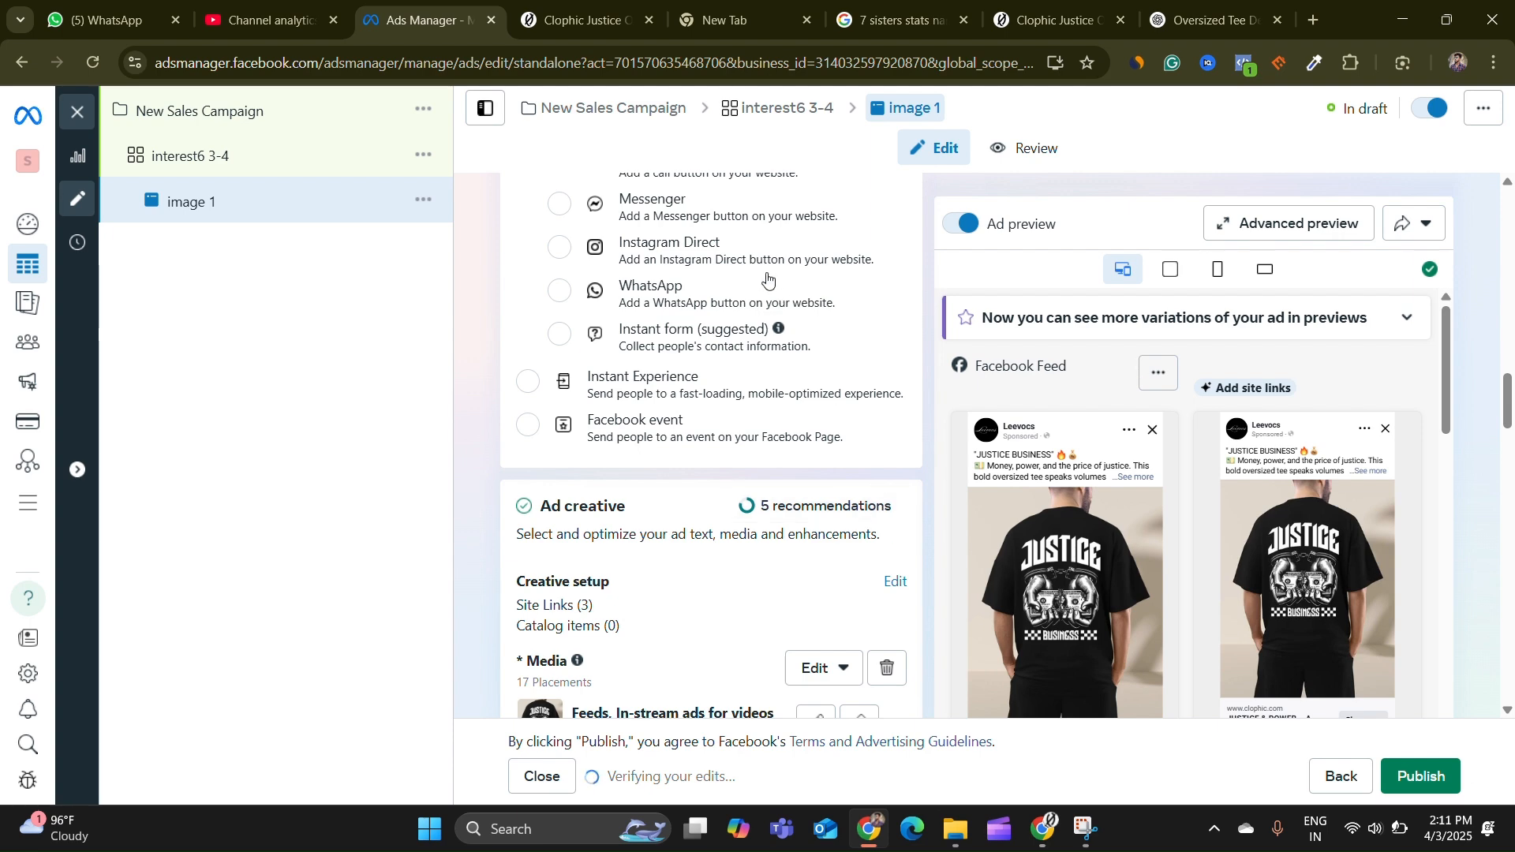
{"action": "scroll", "coordinate": [813, 348], "scroll_direction": "up", "scroll_amount": 7}
{"action": "scroll", "coordinate": [822, 369], "scroll_direction": "up", "scroll_amount": 10}
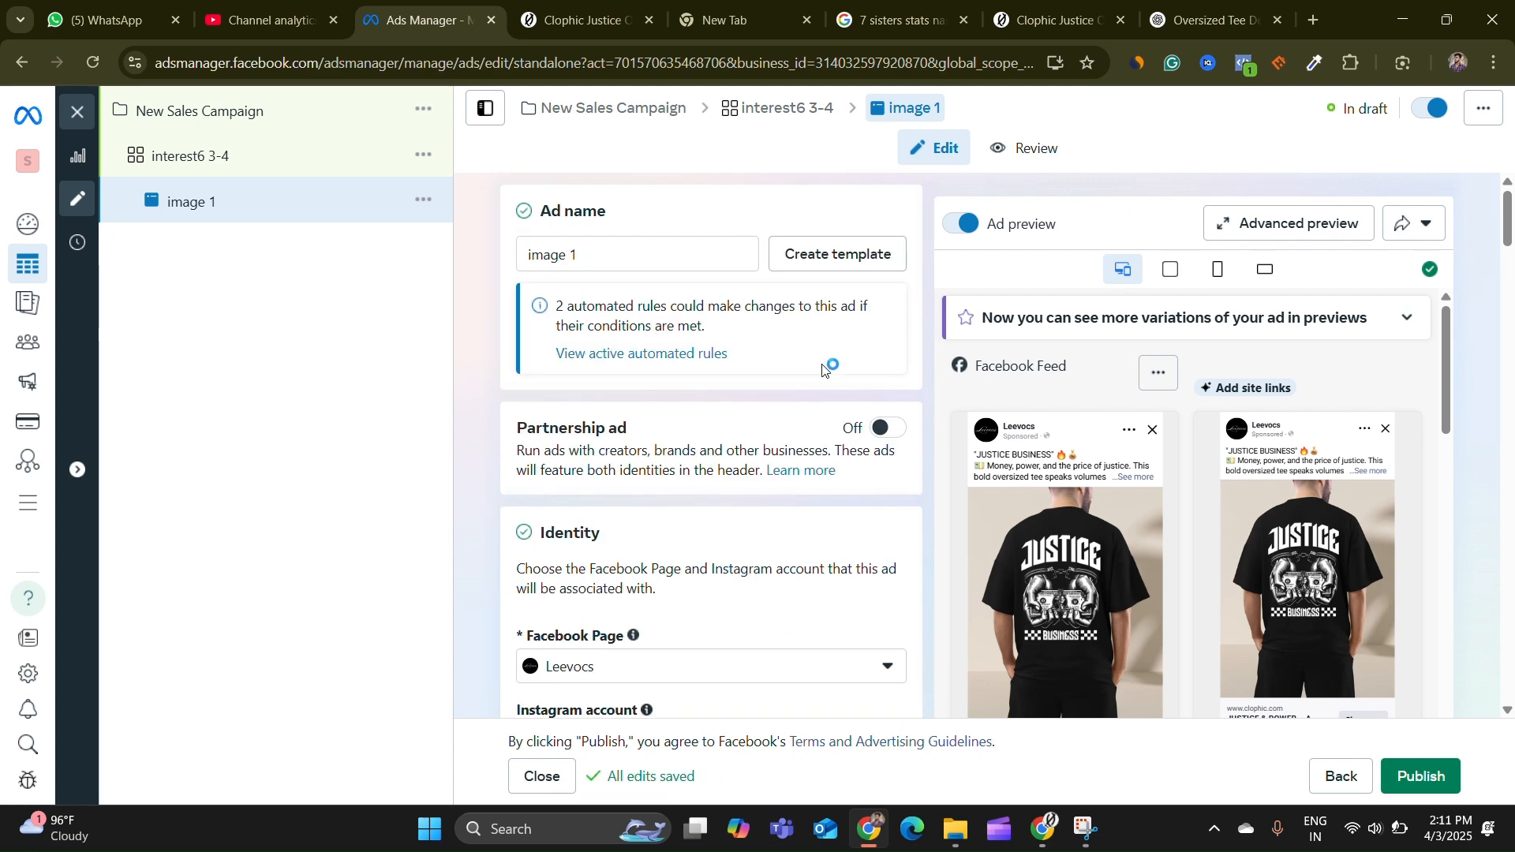
{"action": "scroll", "coordinate": [714, 343], "scroll_direction": "down", "scroll_amount": 6}
{"action": "scroll", "coordinate": [671, 332], "scroll_direction": "down", "scroll_amount": 10}
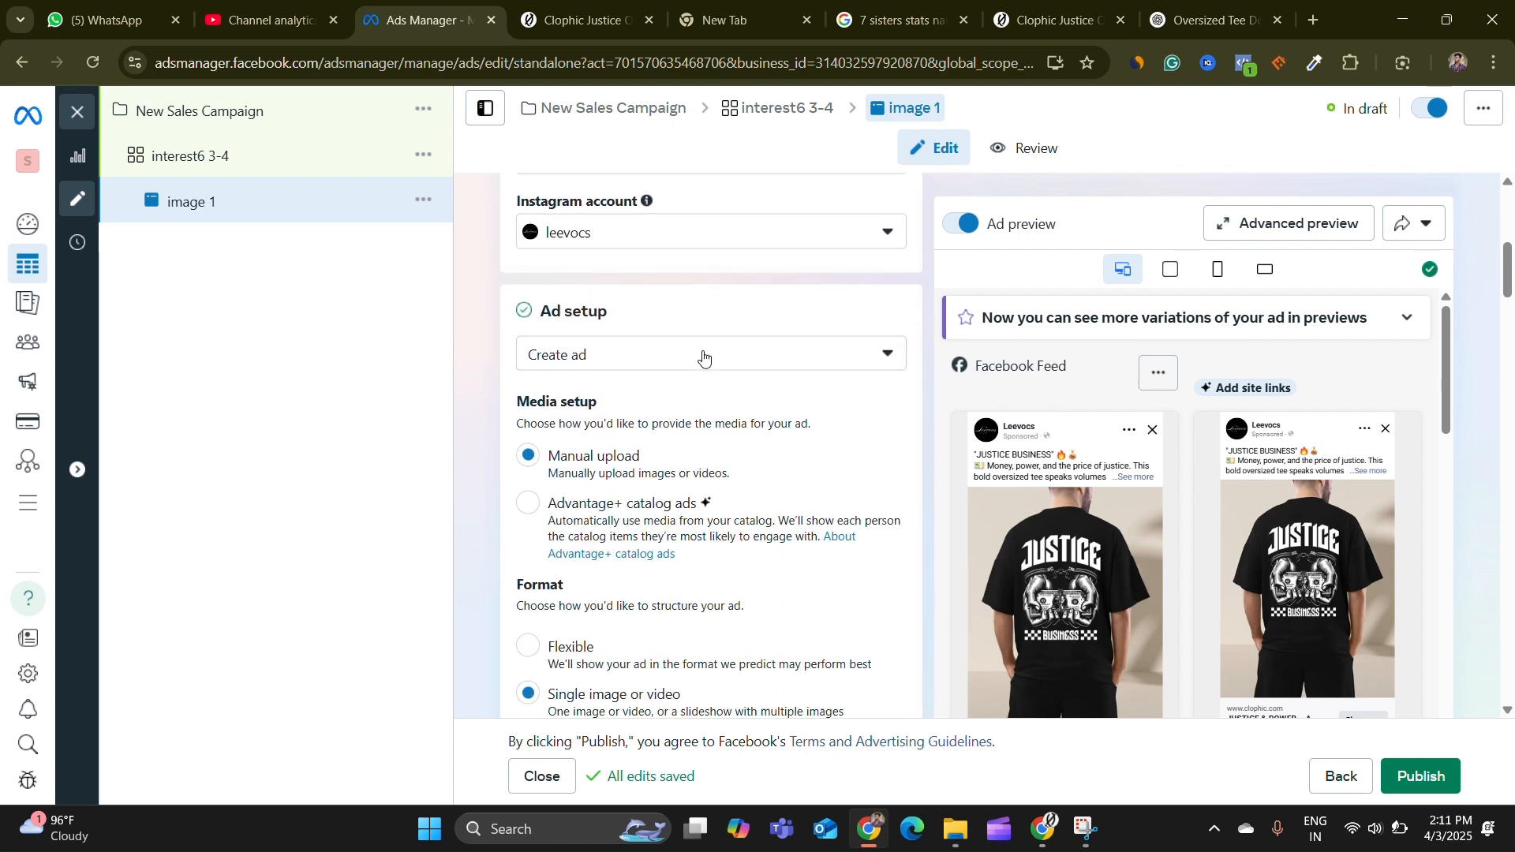
{"action": "scroll", "coordinate": [675, 314], "scroll_direction": "down", "scroll_amount": 1}
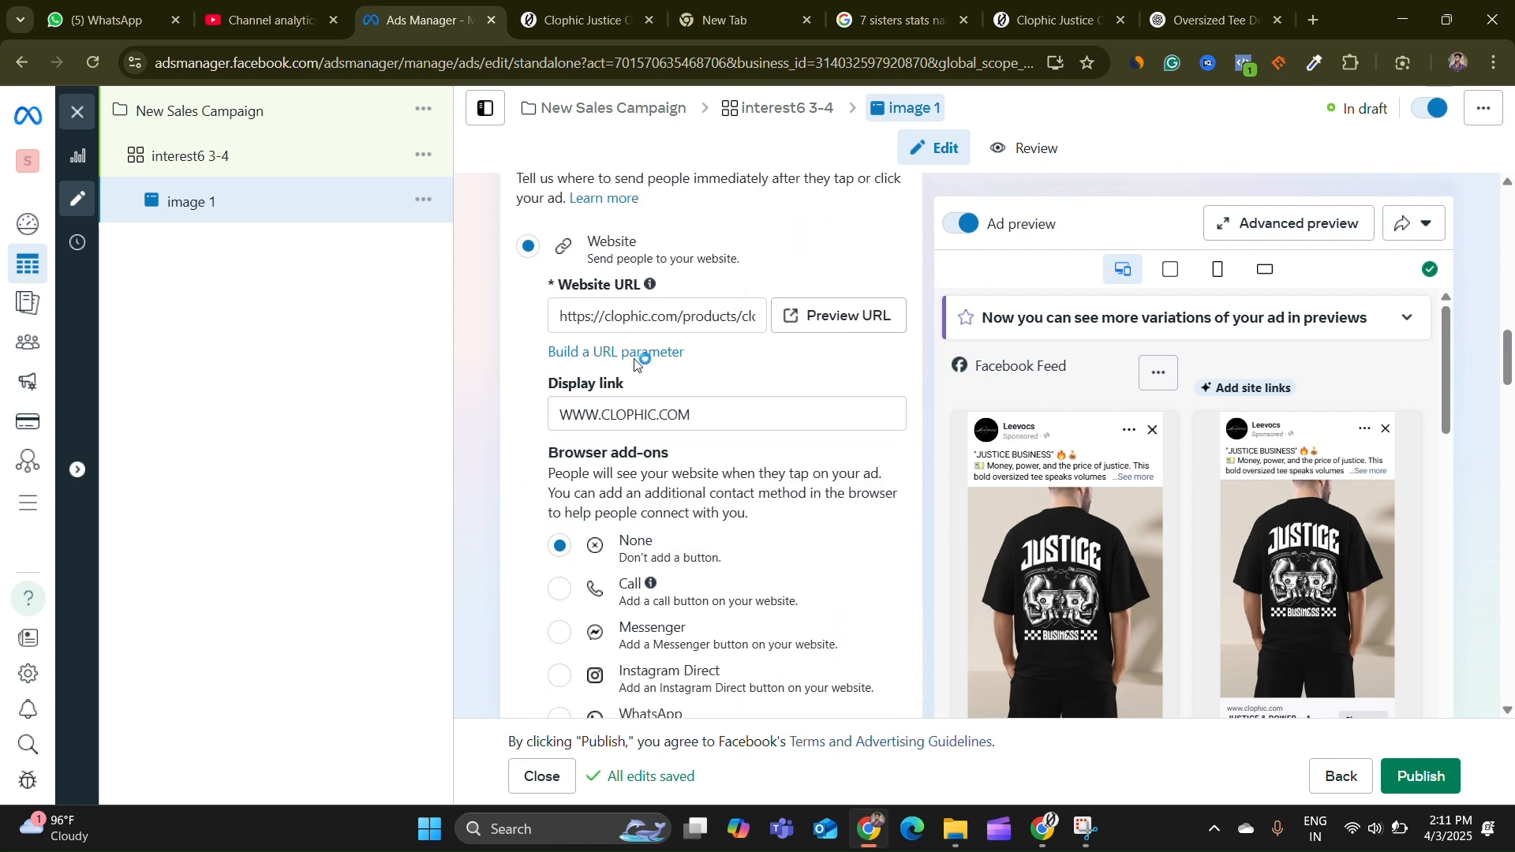
{"action": "scroll", "coordinate": [710, 348], "scroll_direction": "down", "scroll_amount": 6}
{"action": "scroll", "coordinate": [772, 373], "scroll_direction": "down", "scroll_amount": 1}
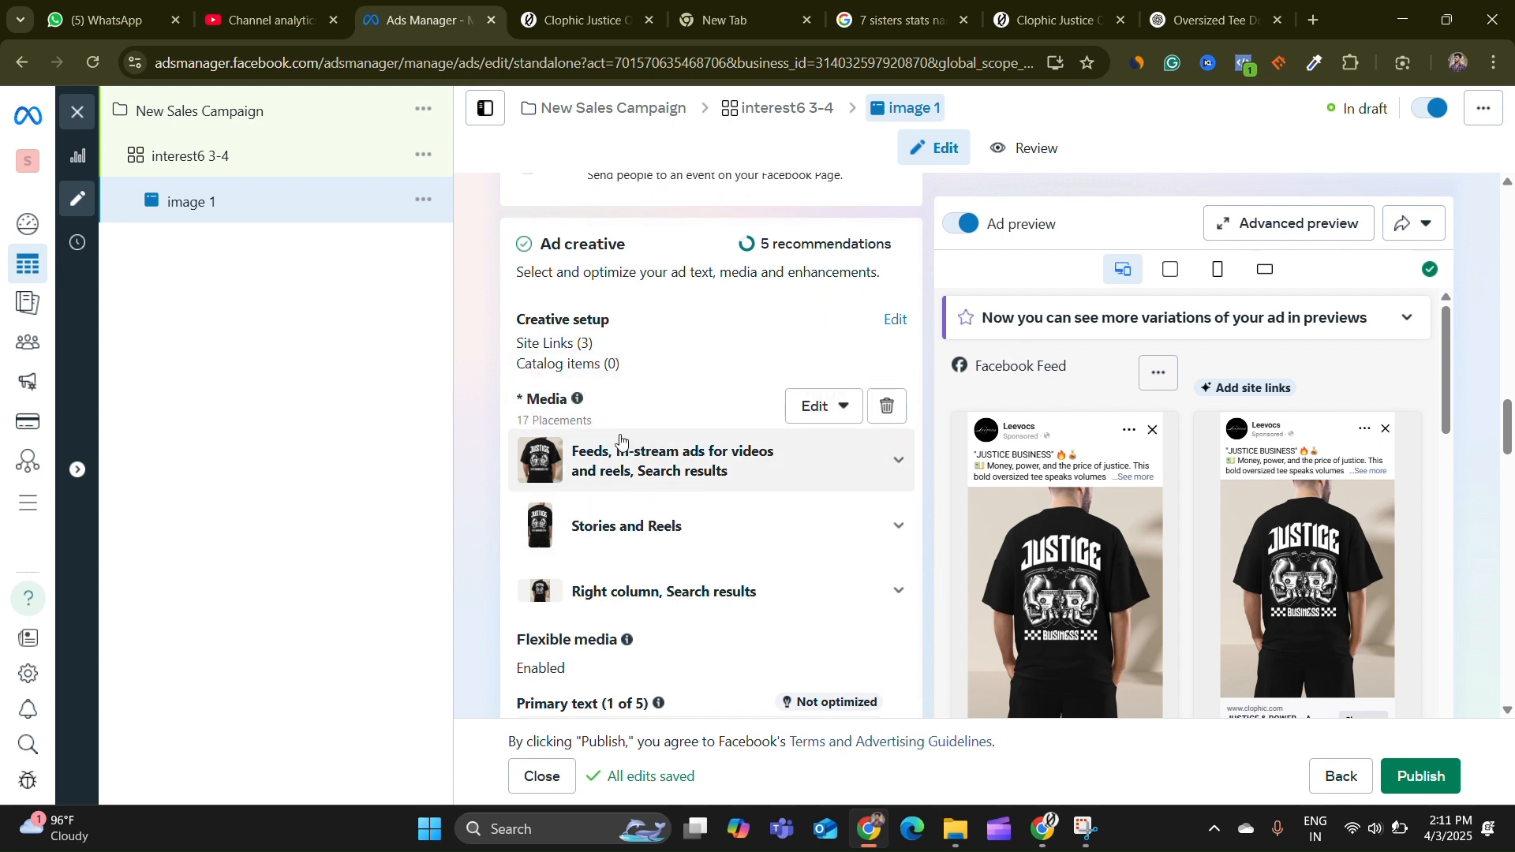
{"action": "scroll", "coordinate": [632, 331], "scroll_direction": "down", "scroll_amount": 2}
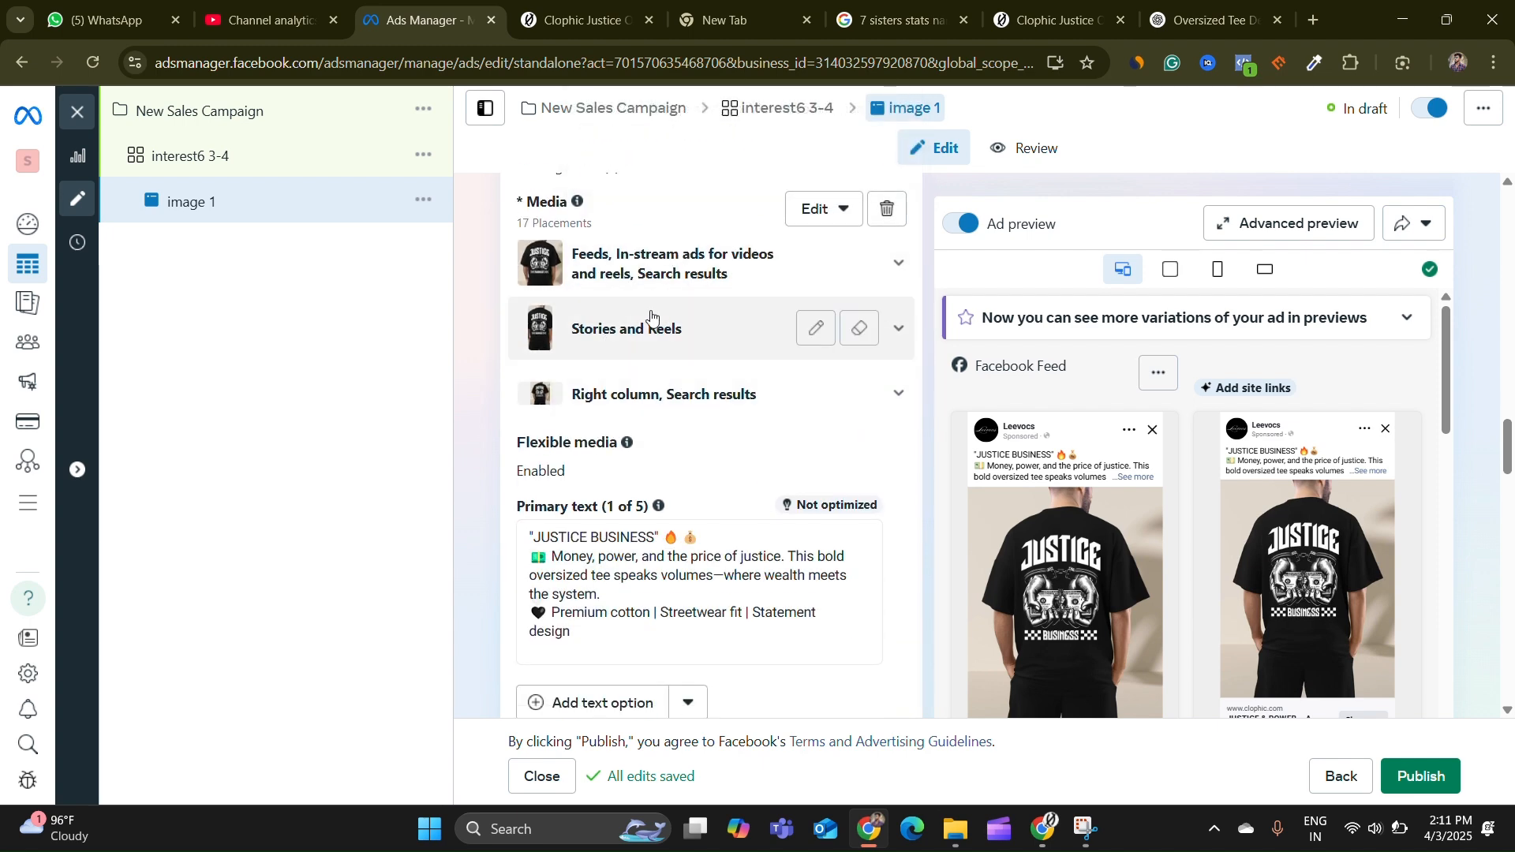
{"action": "scroll", "coordinate": [689, 290], "scroll_direction": "down", "scroll_amount": 6}
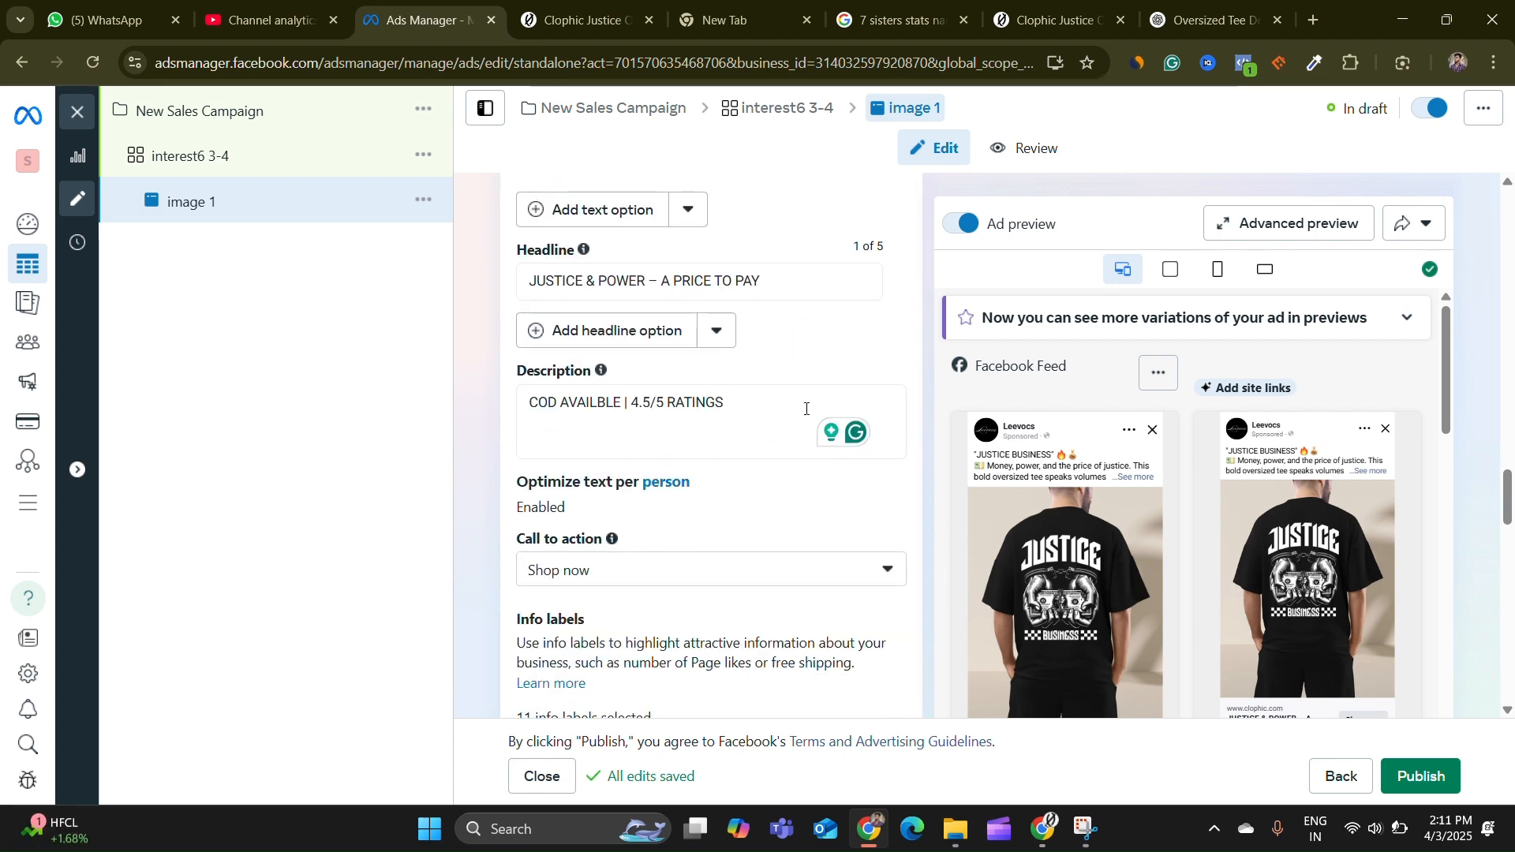
{"action": "scroll", "coordinate": [596, 429], "scroll_direction": "down", "scroll_amount": 2}
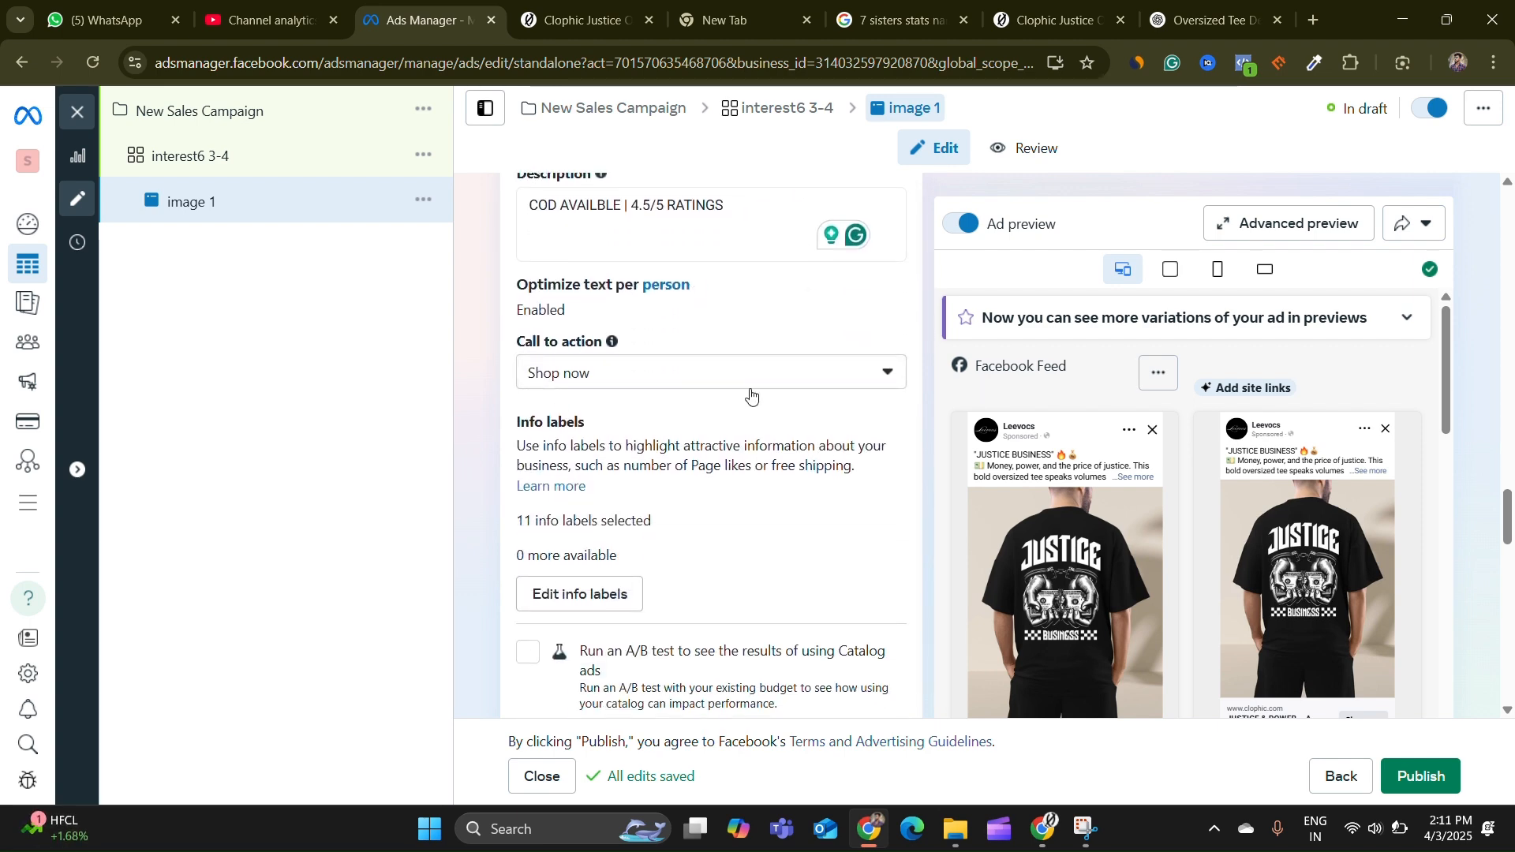
{"action": "scroll", "coordinate": [732, 392], "scroll_direction": "down", "scroll_amount": 6}
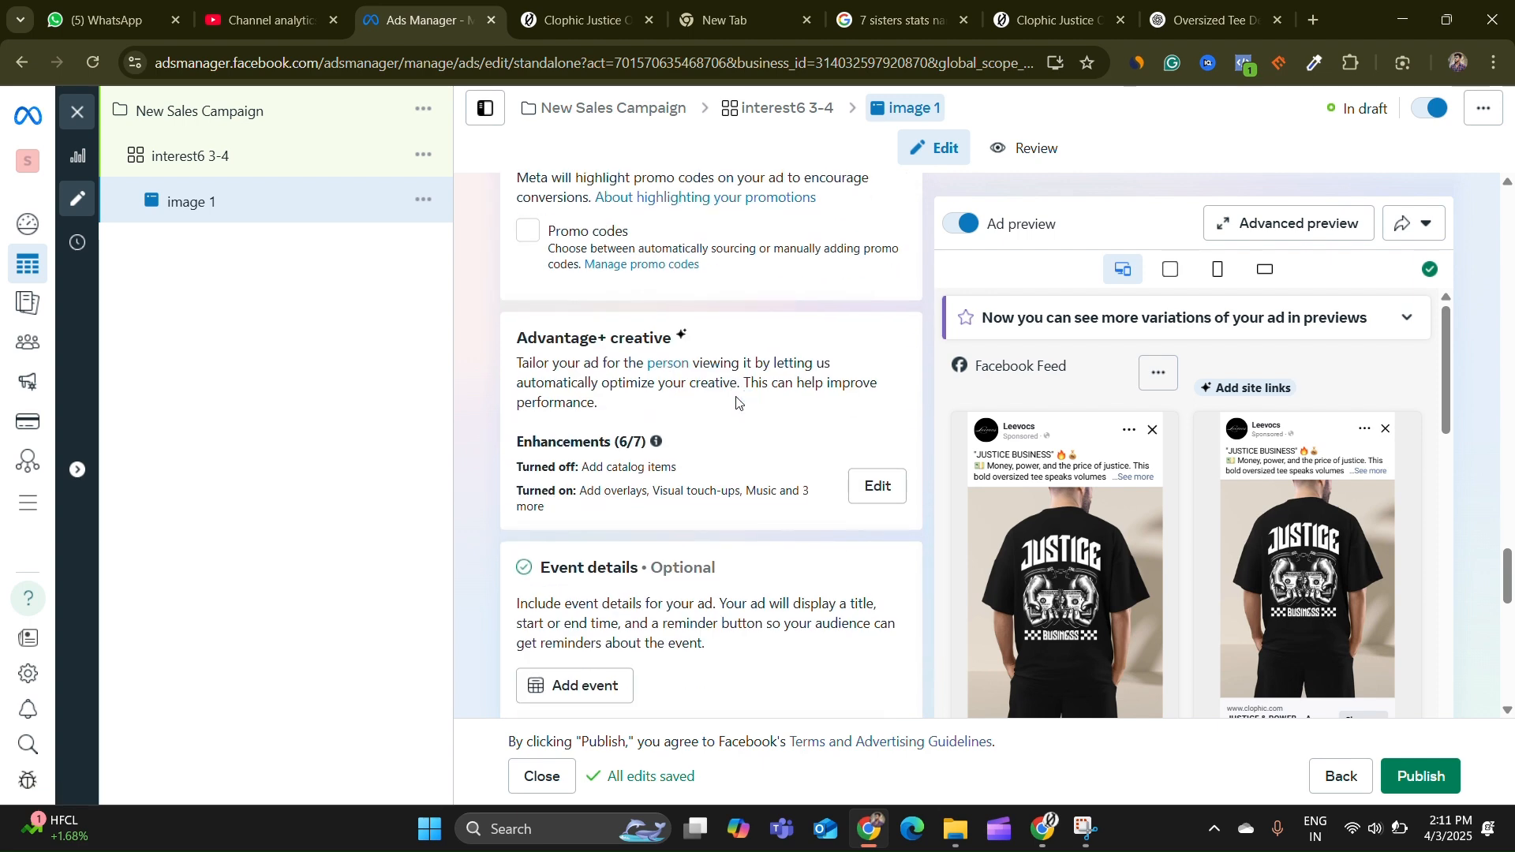
{"action": "scroll", "coordinate": [737, 402], "scroll_direction": "down", "scroll_amount": 10}
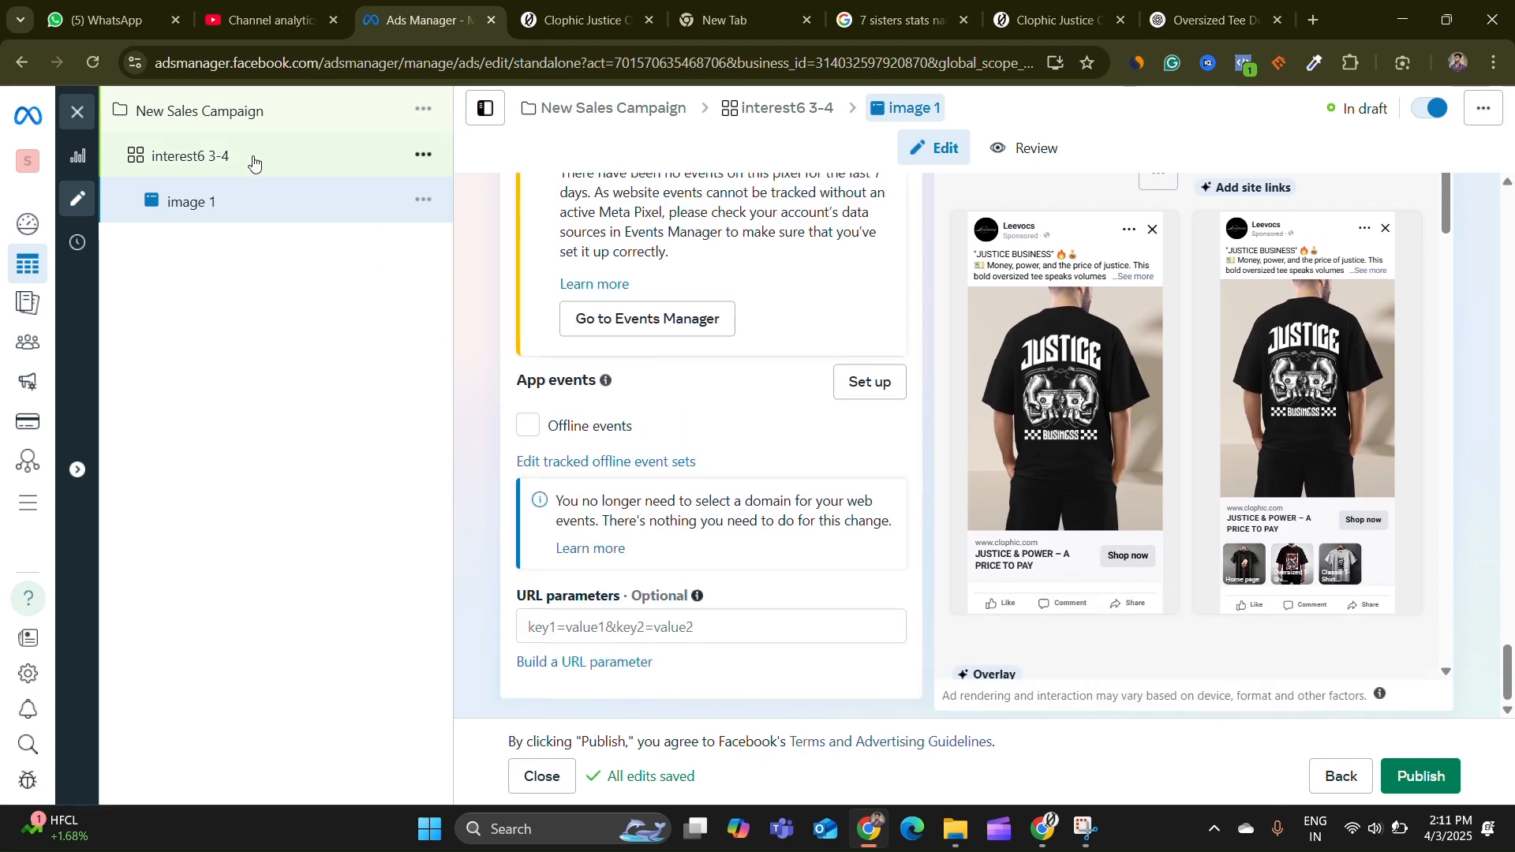
Open the ad set and limit the India location to only include cities
{"action": "left_click", "coordinate": [198, 156]}
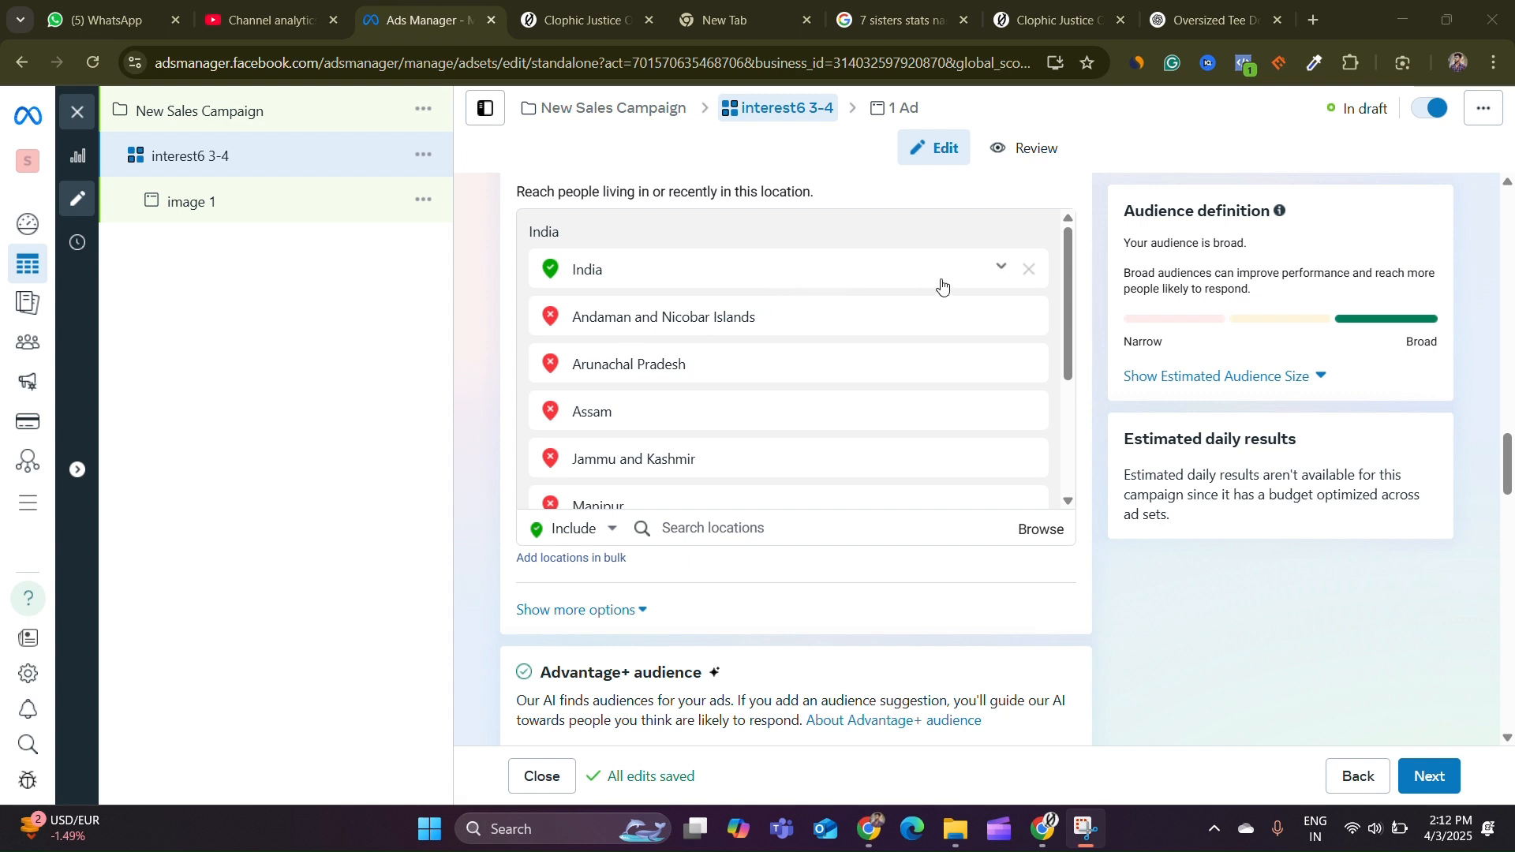
{"action": "left_click", "coordinate": [1001, 267]}
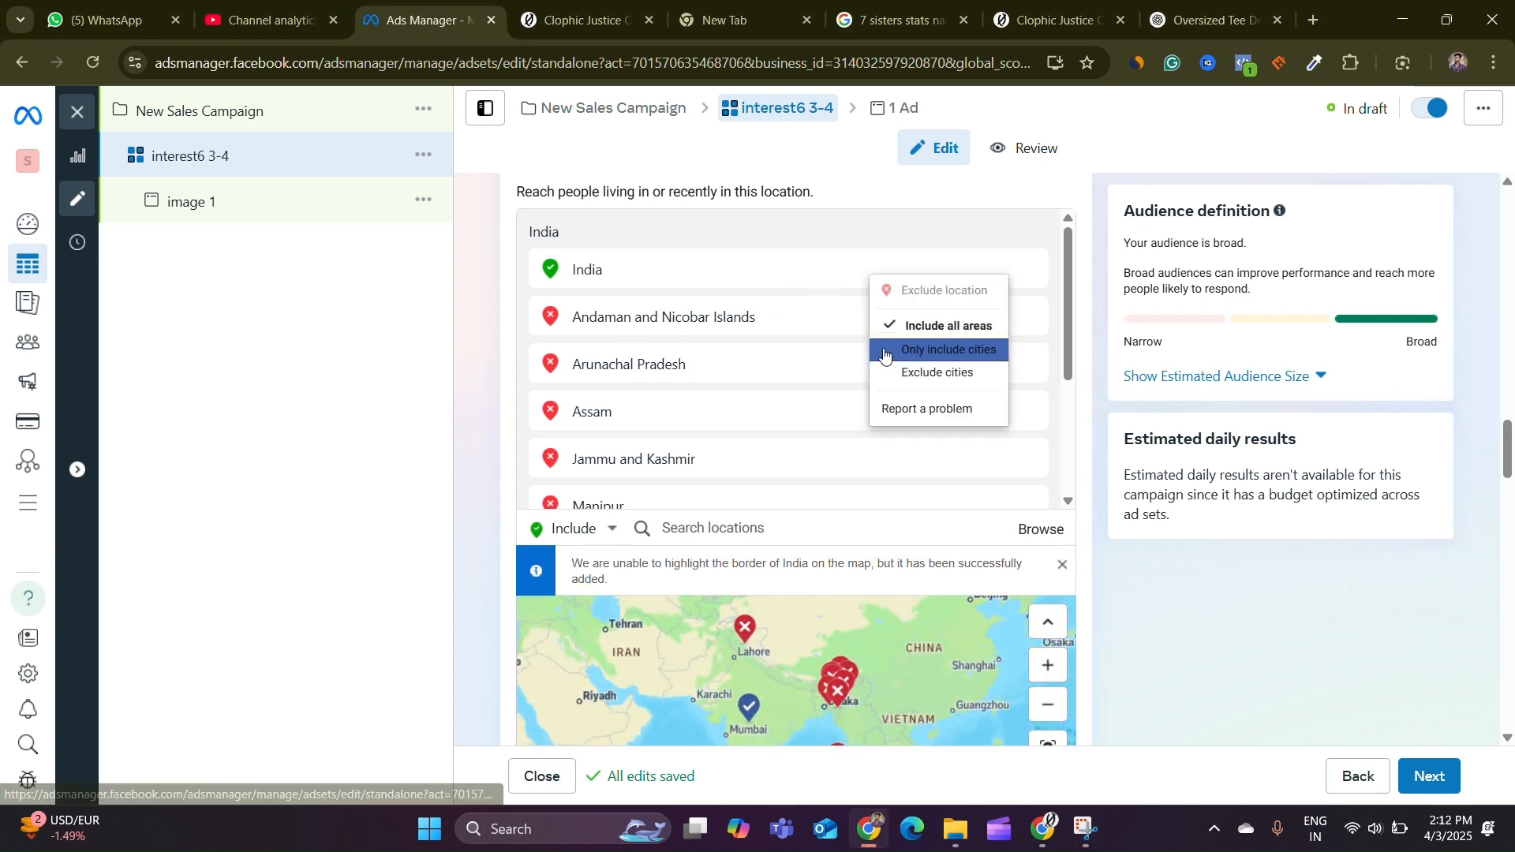
{"action": "left_click", "coordinate": [931, 355]}
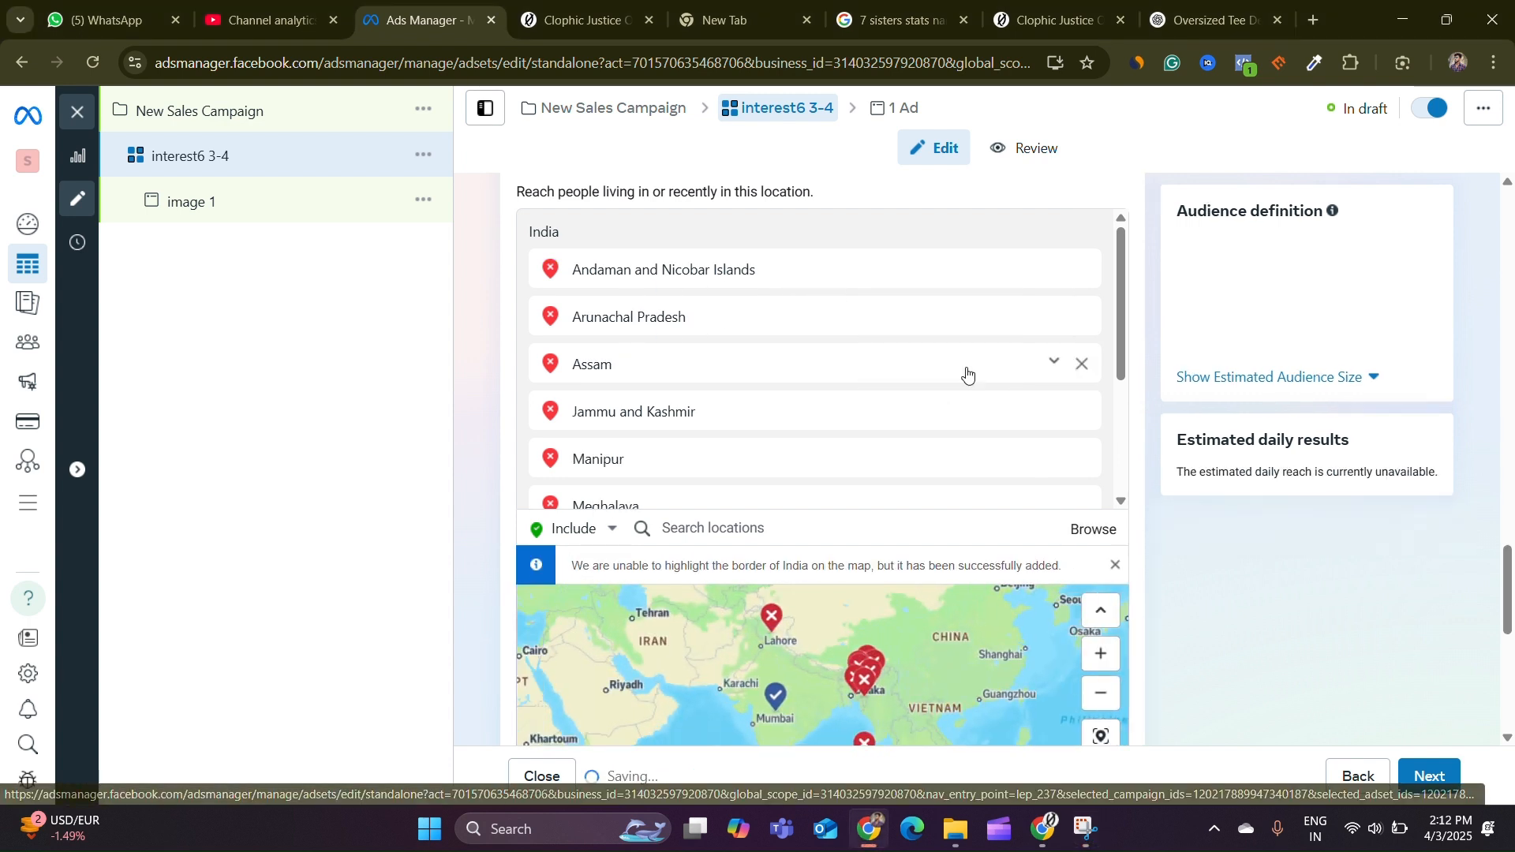
Set the minimum city population for India to 500,000
{"action": "scroll", "coordinate": [1248, 490], "scroll_direction": "down", "scroll_amount": 1}
{"action": "scroll", "coordinate": [675, 327], "scroll_direction": "down", "scroll_amount": 3}
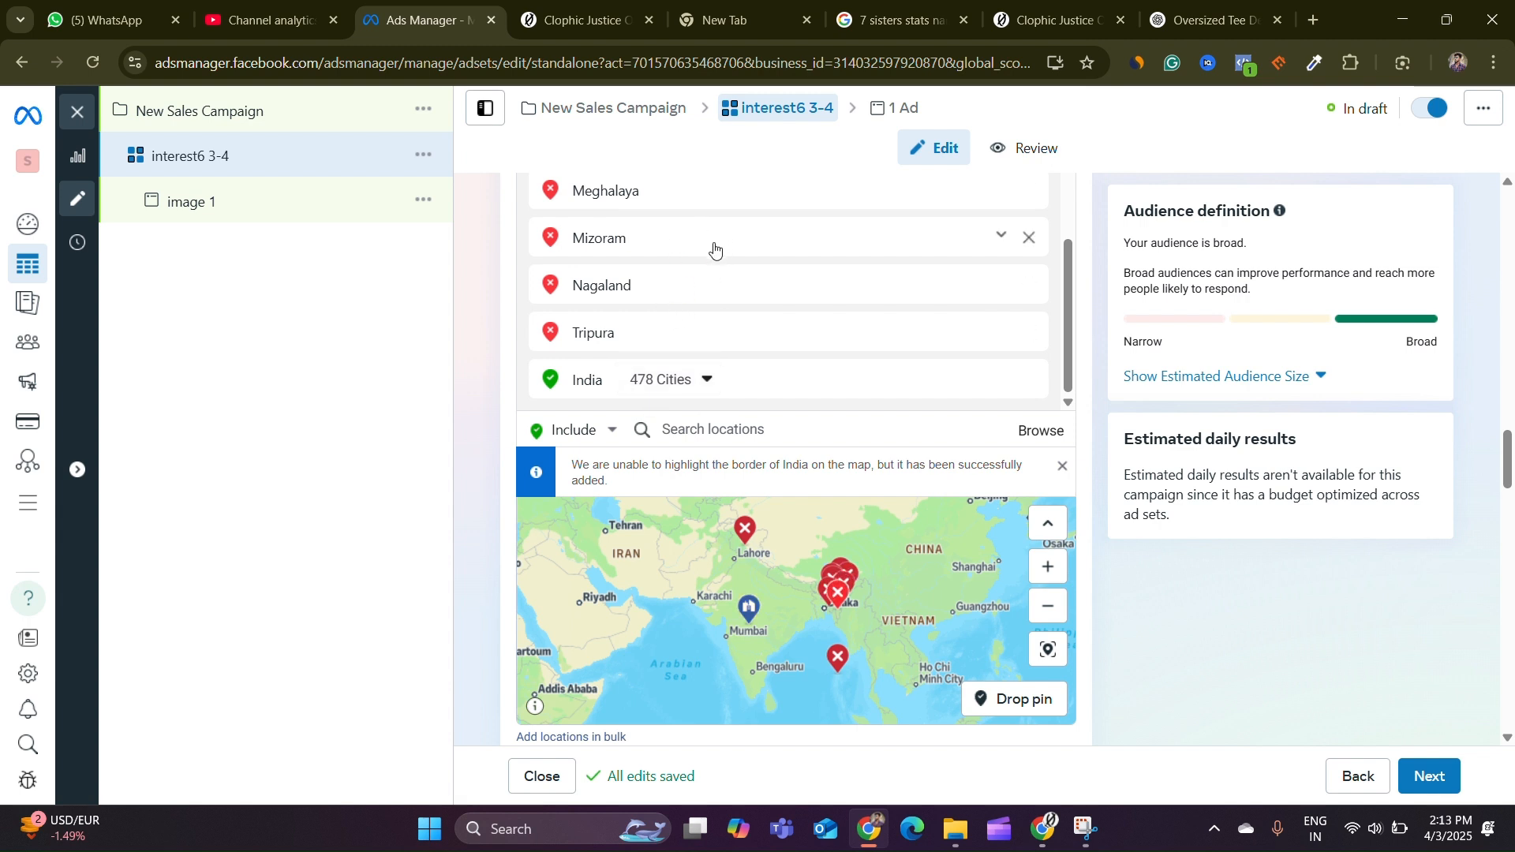
{"action": "left_click", "coordinate": [677, 382]}
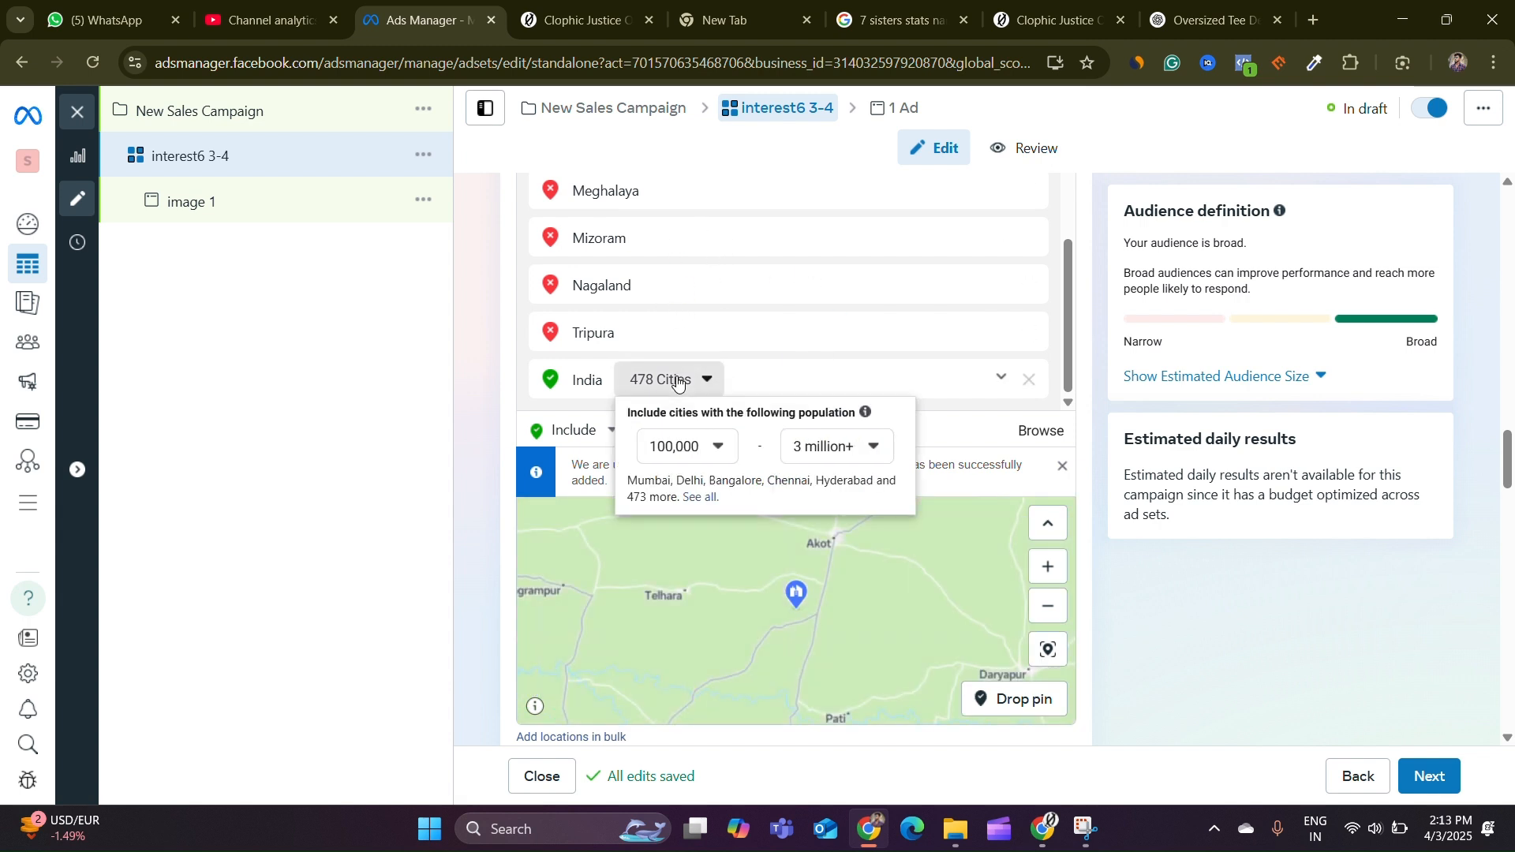
{"action": "left_click", "coordinate": [705, 448]}
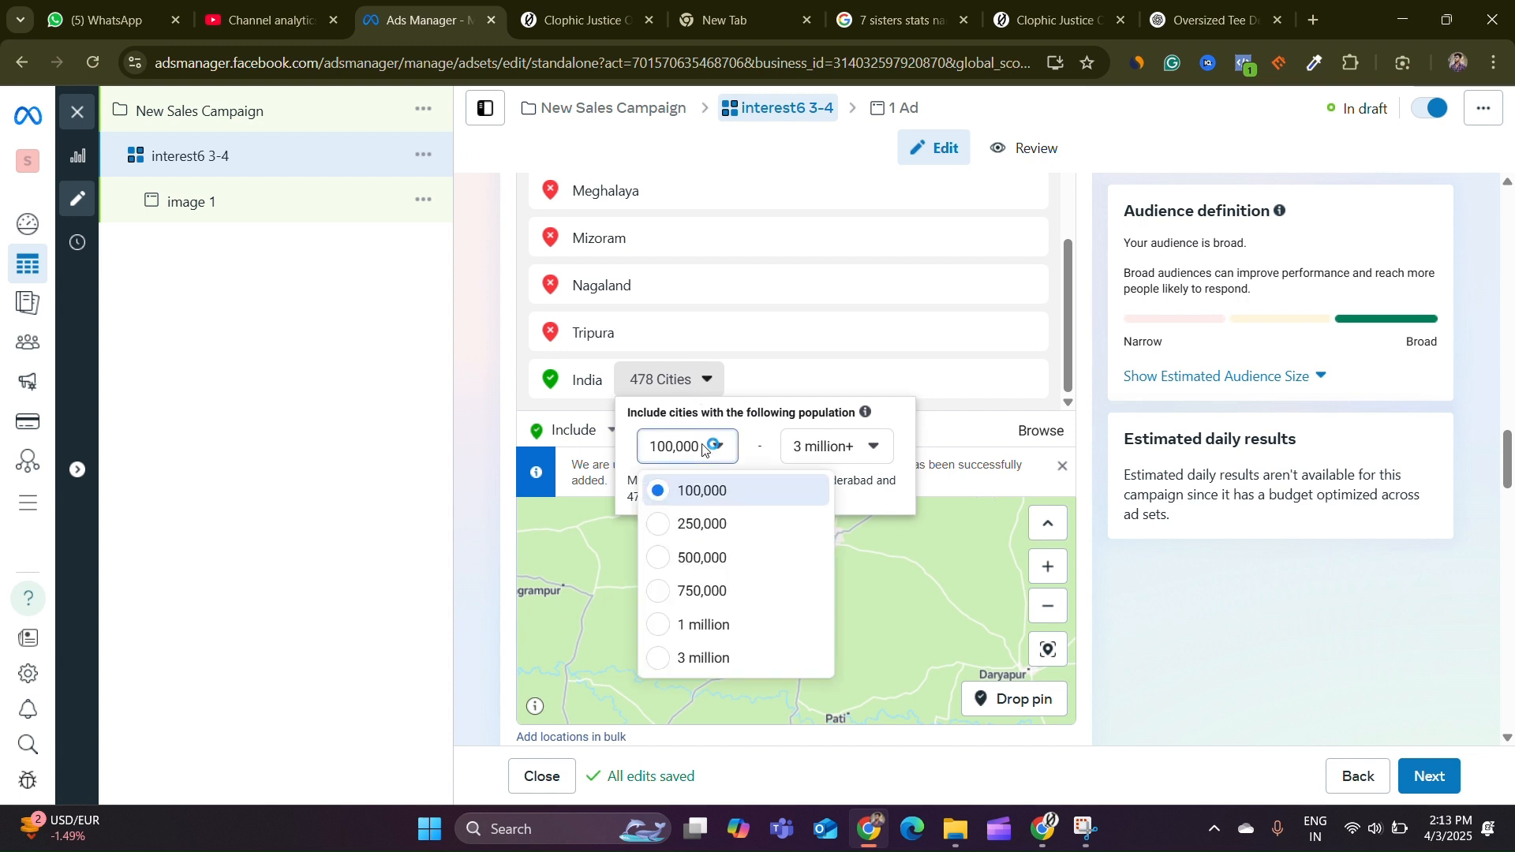
{"action": "left_click", "coordinate": [670, 560]}
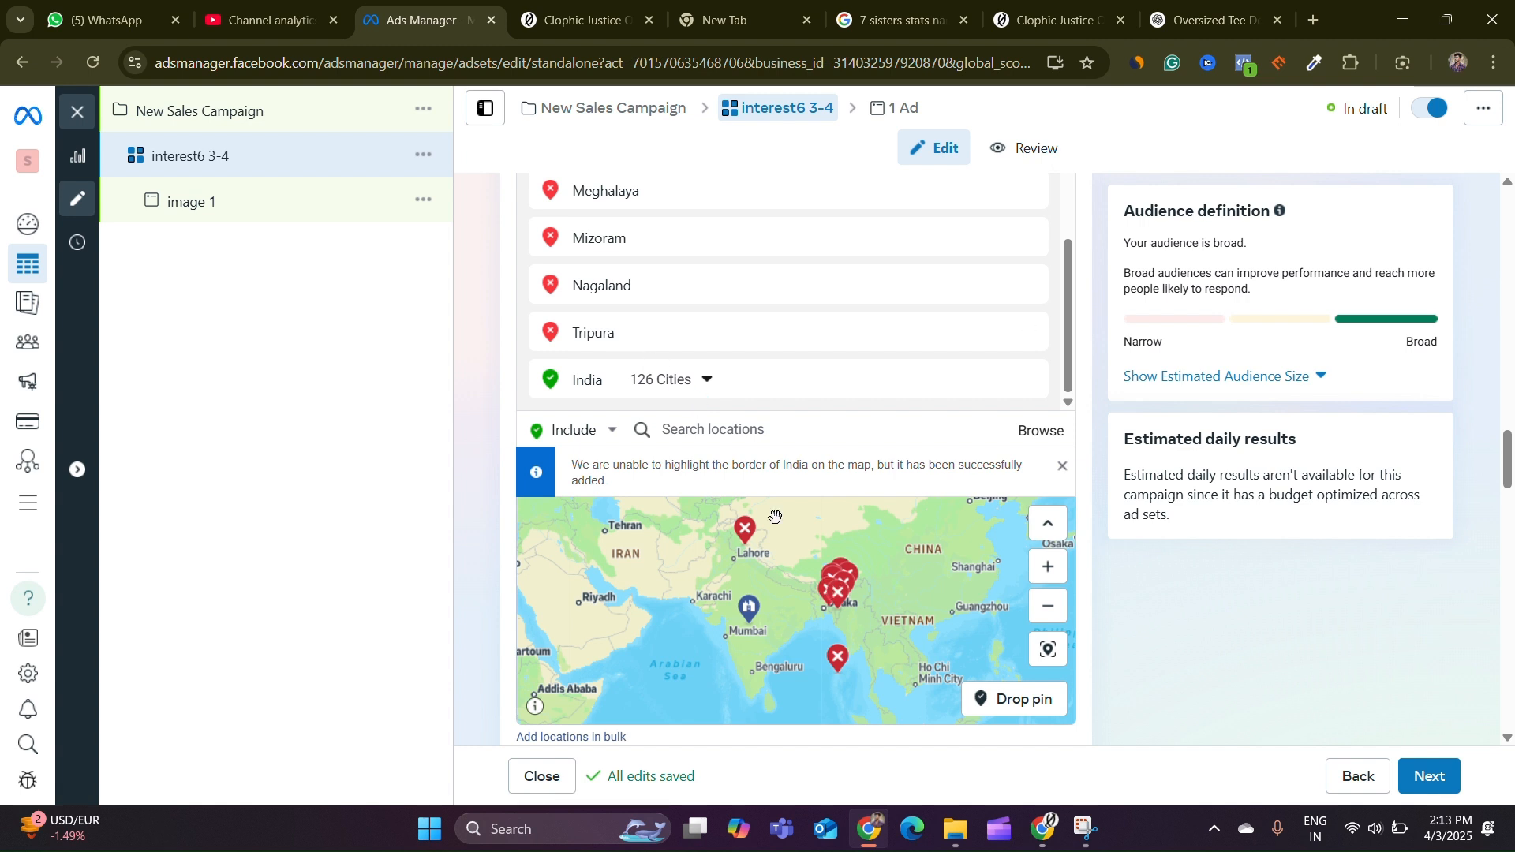
Add an audience suggestion and set the minimum age to 21
{"action": "scroll", "coordinate": [514, 386], "scroll_direction": "down", "scroll_amount": 3}
{"action": "scroll", "coordinate": [498, 377], "scroll_direction": "down", "scroll_amount": 3}
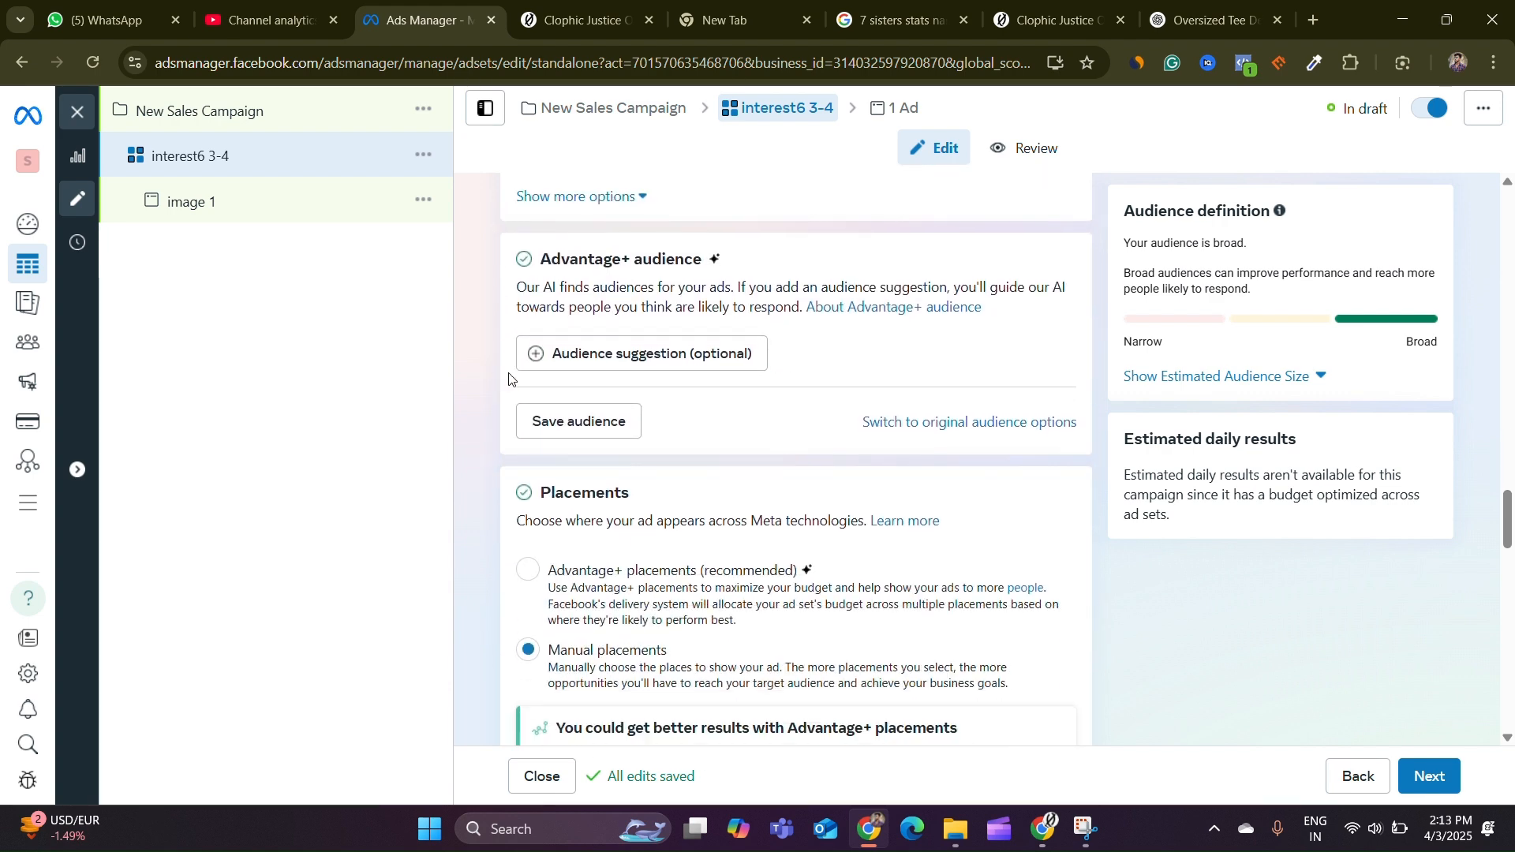
{"action": "left_click", "coordinate": [687, 359]}
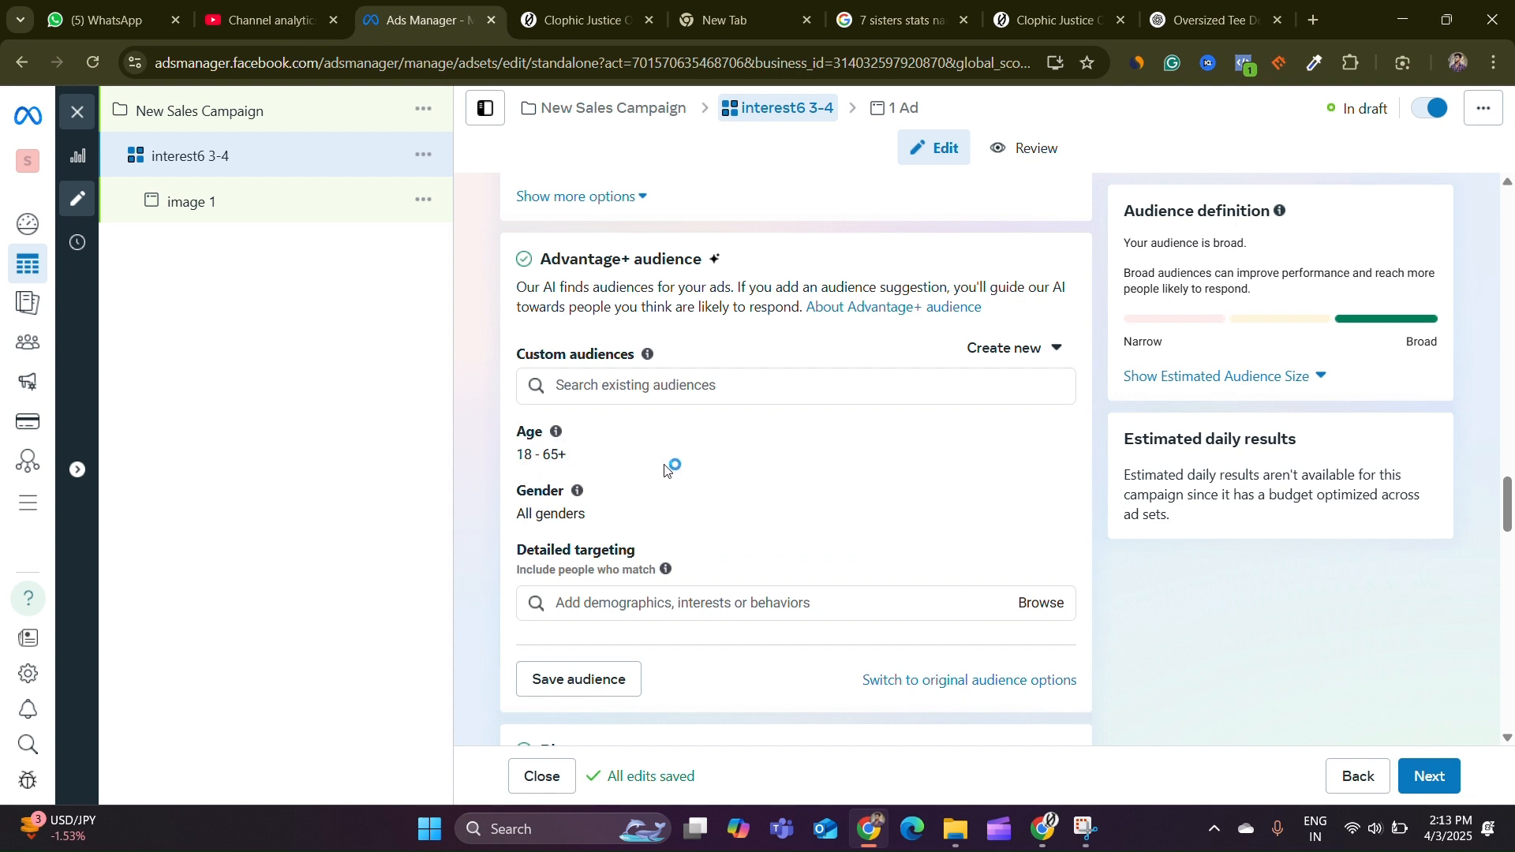
{"action": "left_click", "coordinate": [1049, 437]}
{"action": "left_click", "coordinate": [547, 464]}
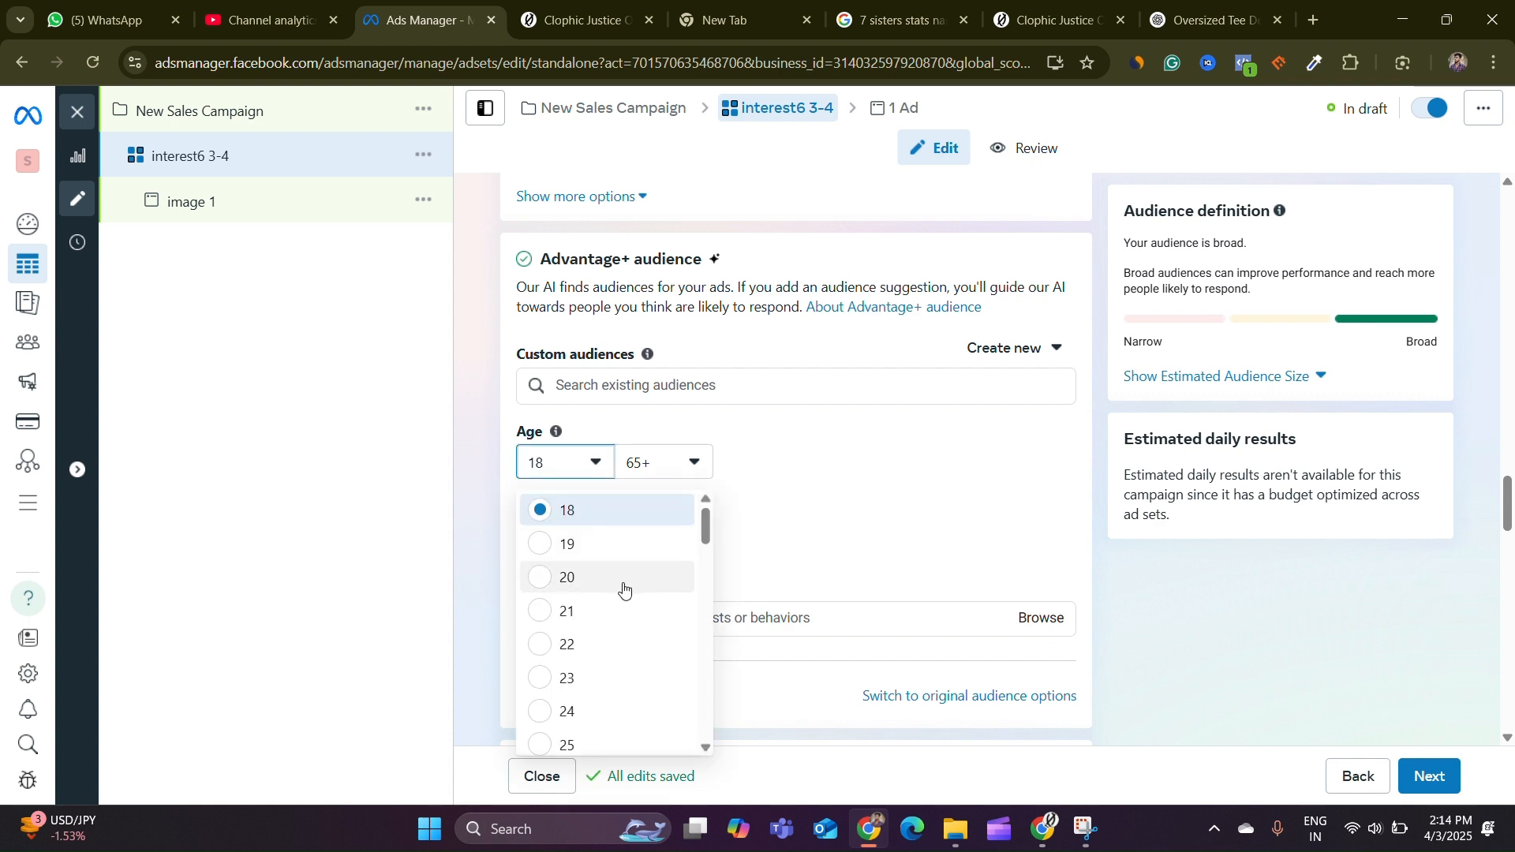
{"action": "left_click", "coordinate": [543, 615]}
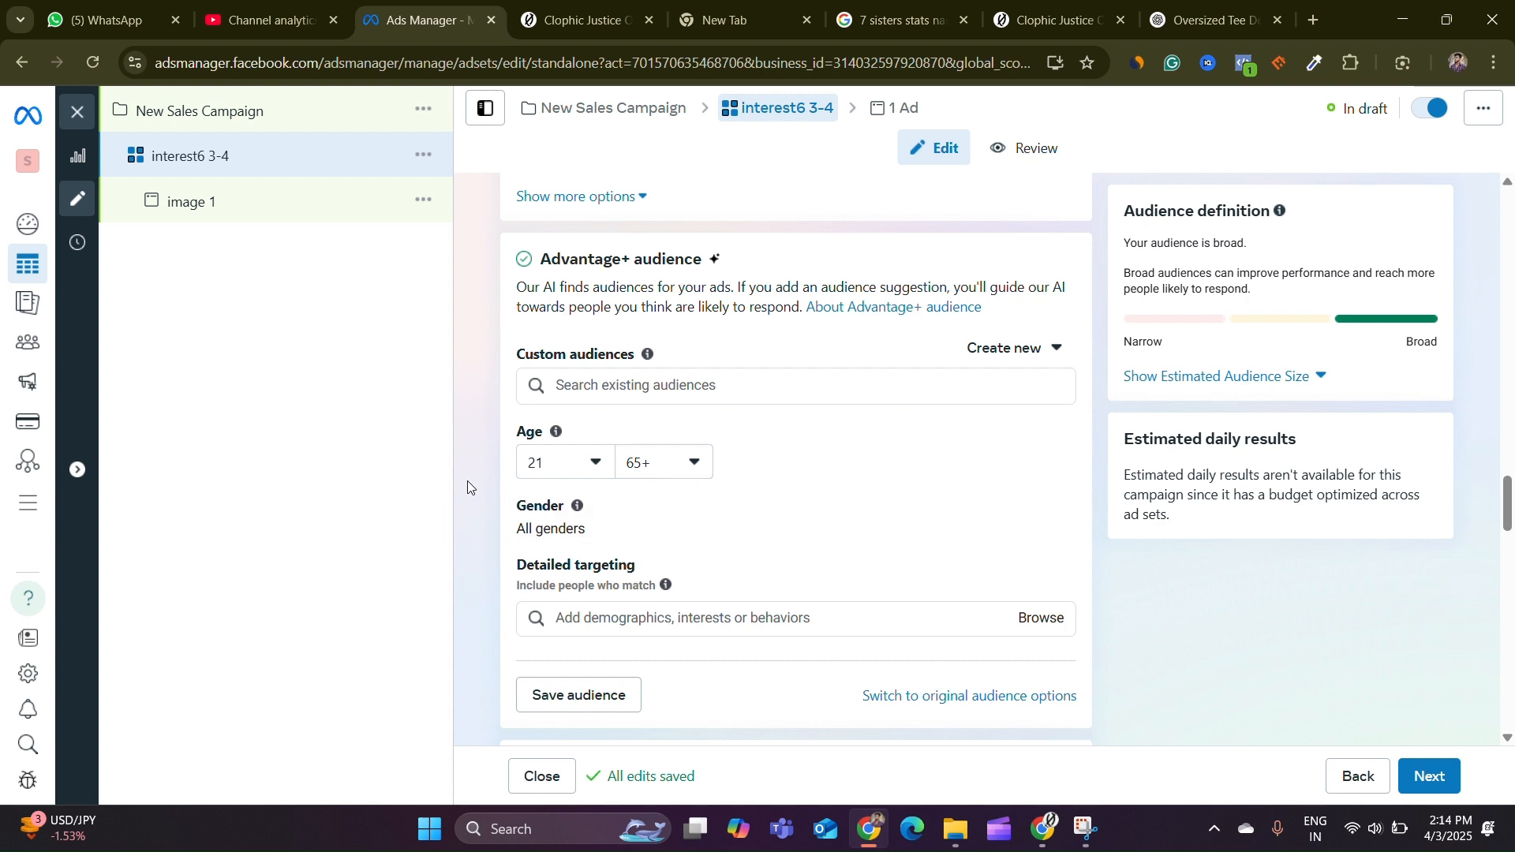
{"action": "scroll", "coordinate": [474, 486], "scroll_direction": "down", "scroll_amount": 1}
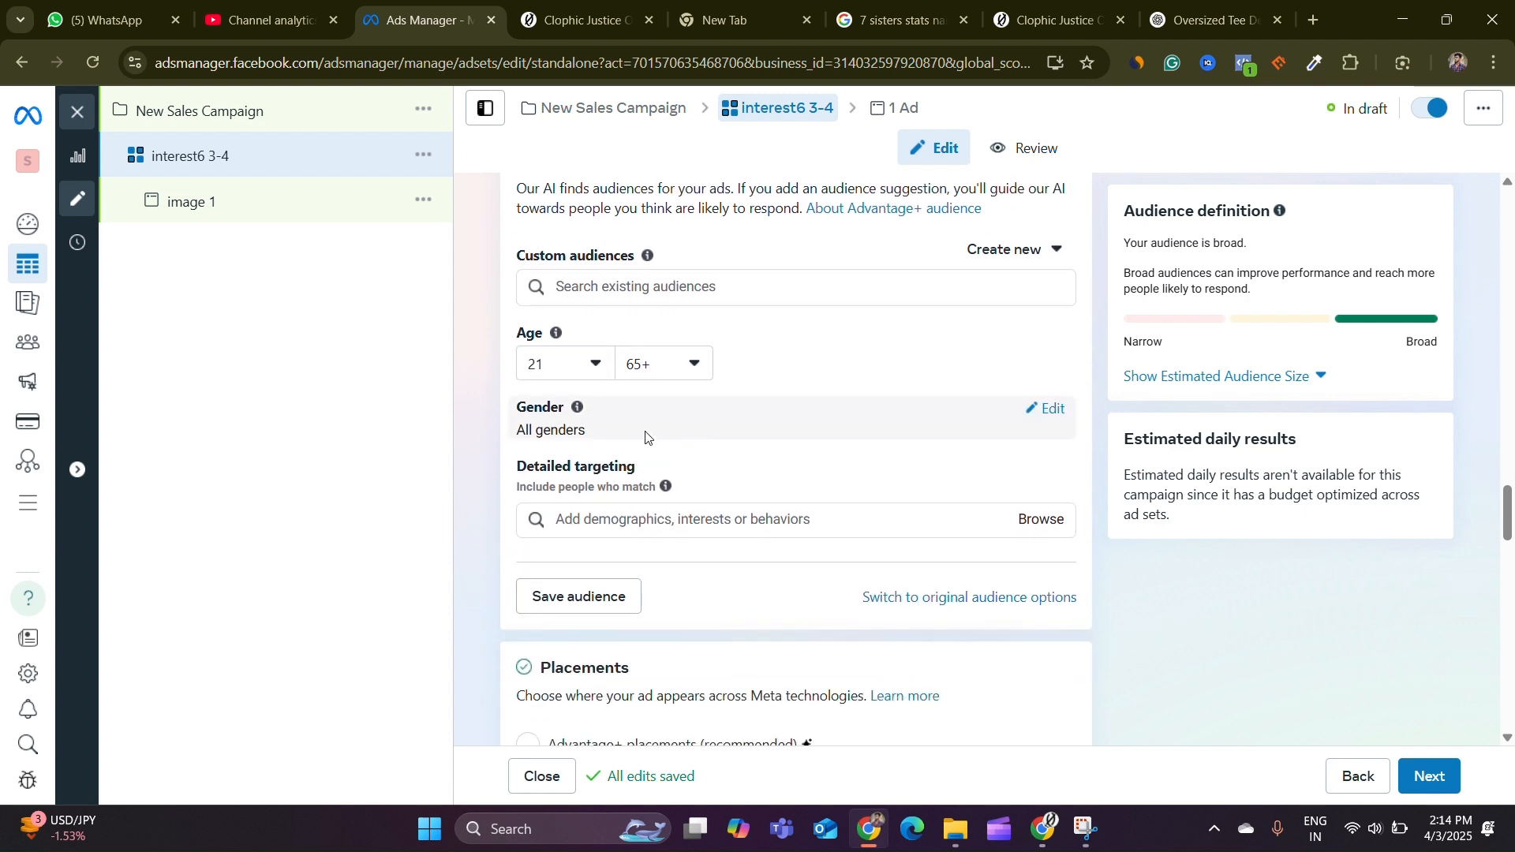
Open the gender options and add T-shirt (apparel) as a detailed targeting interest
{"action": "left_click", "coordinate": [1045, 410]}
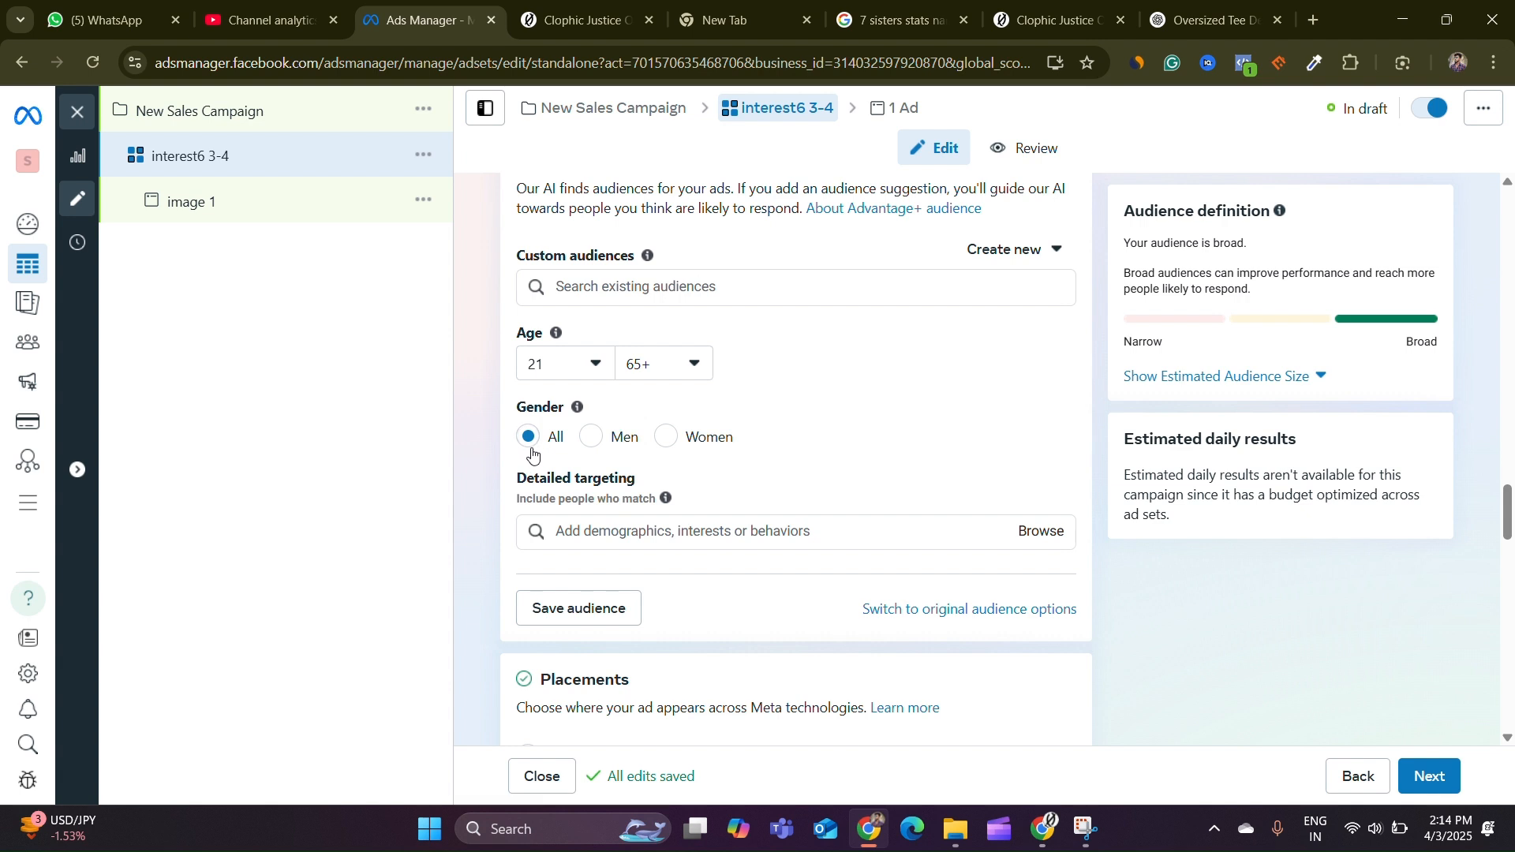
{"action": "scroll", "coordinate": [521, 446], "scroll_direction": "down", "scroll_amount": 1}
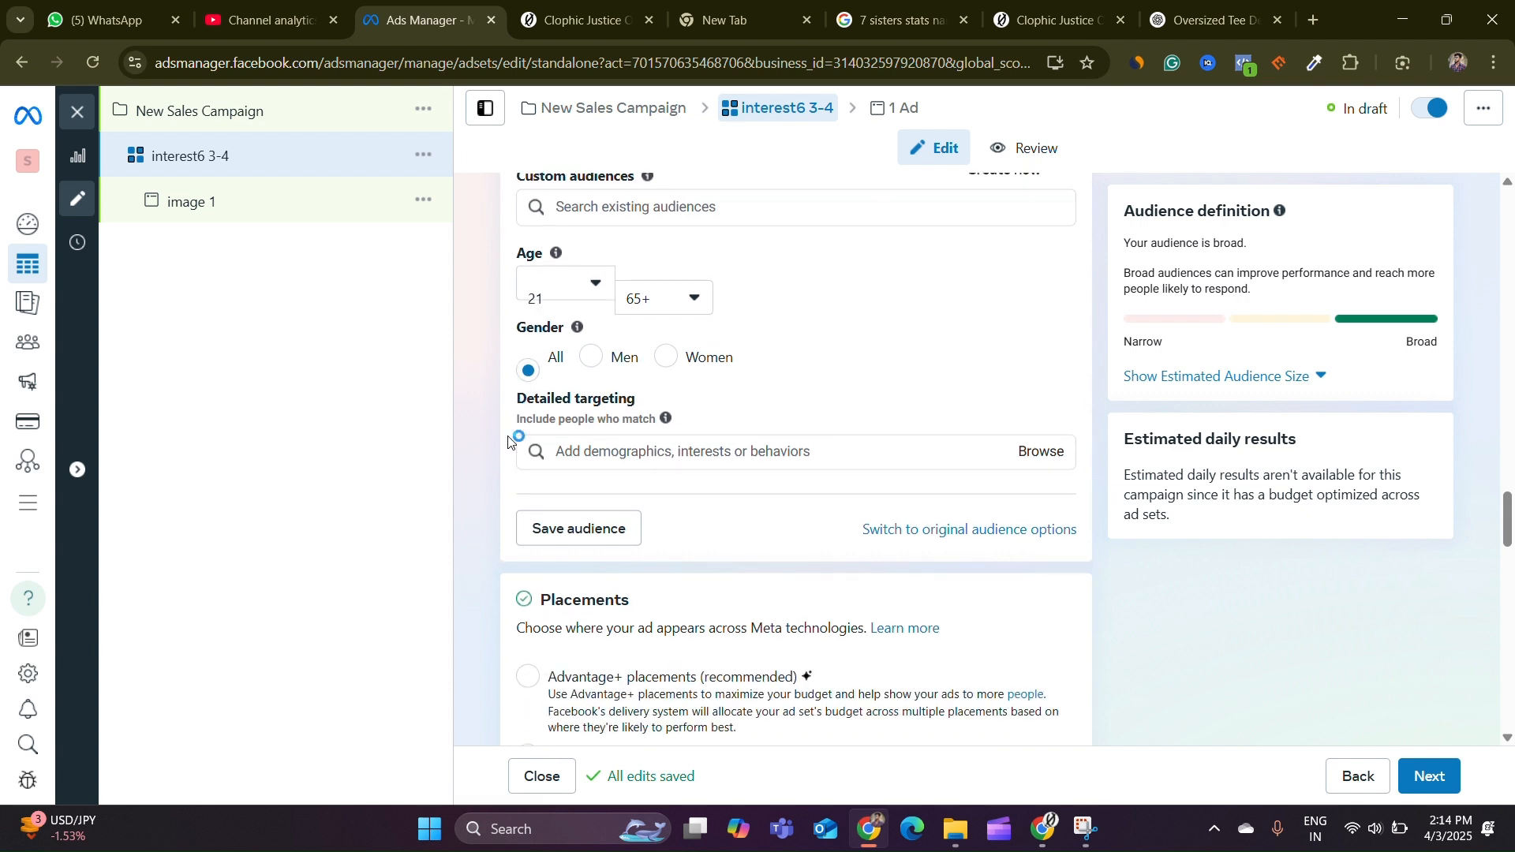
{"action": "left_click", "coordinate": [714, 437]}
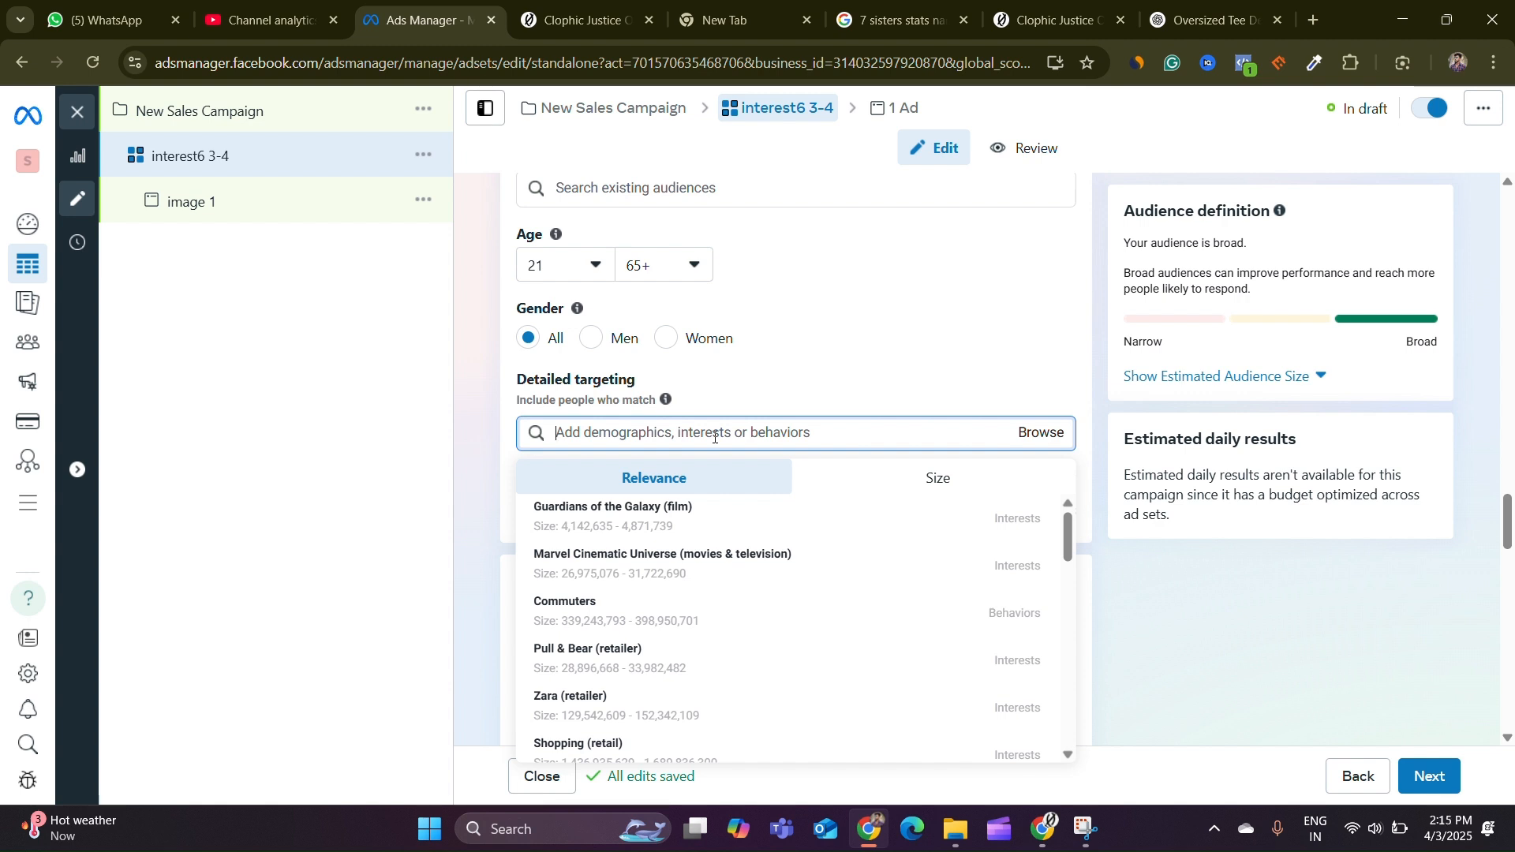
{"action": "type", "text": "T"}
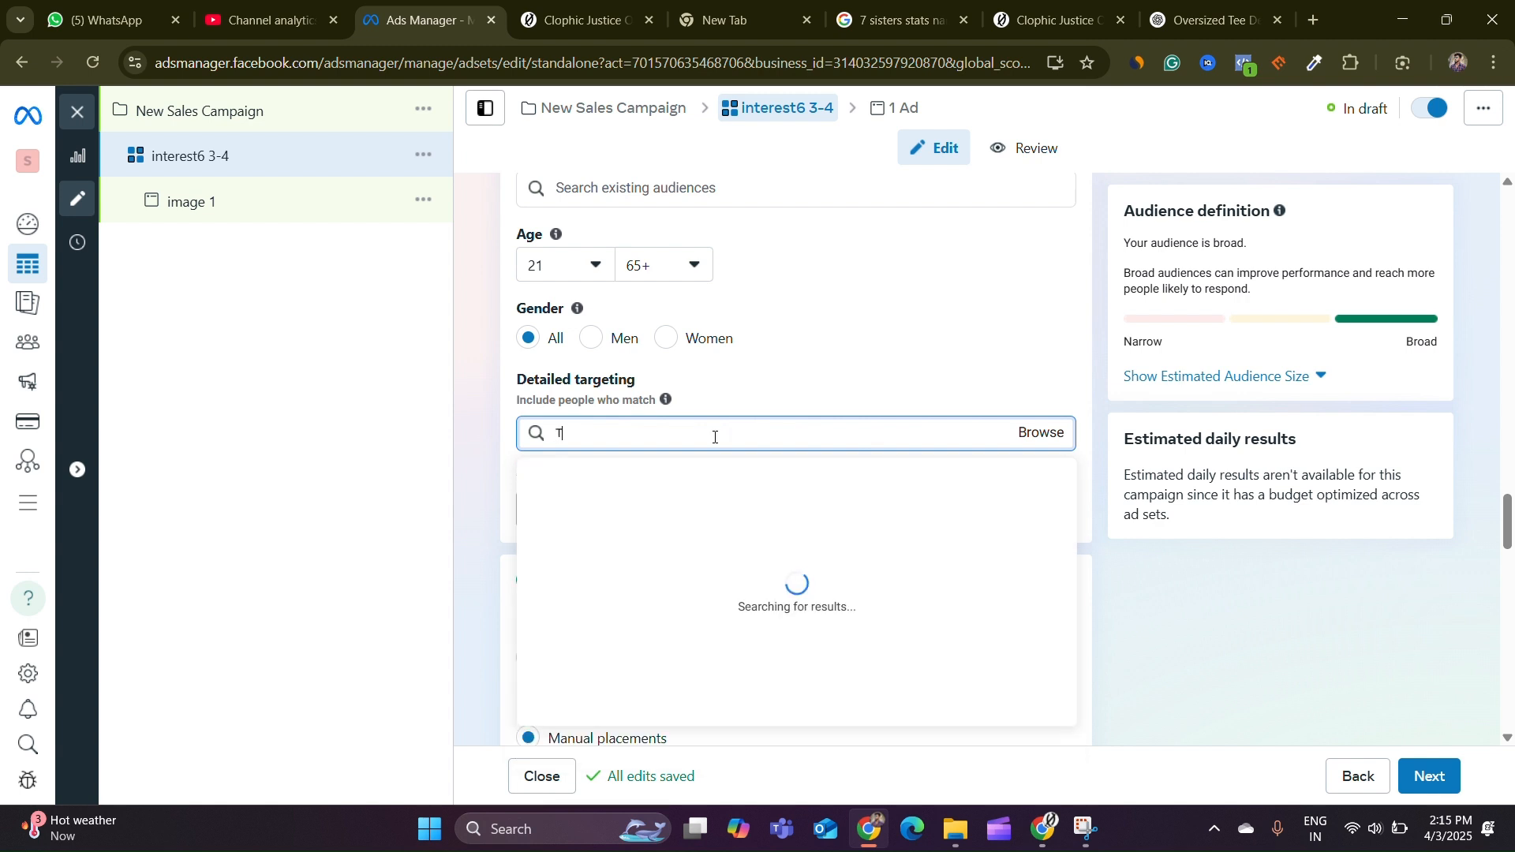
{"action": "type", "text": " SHIRTS"}
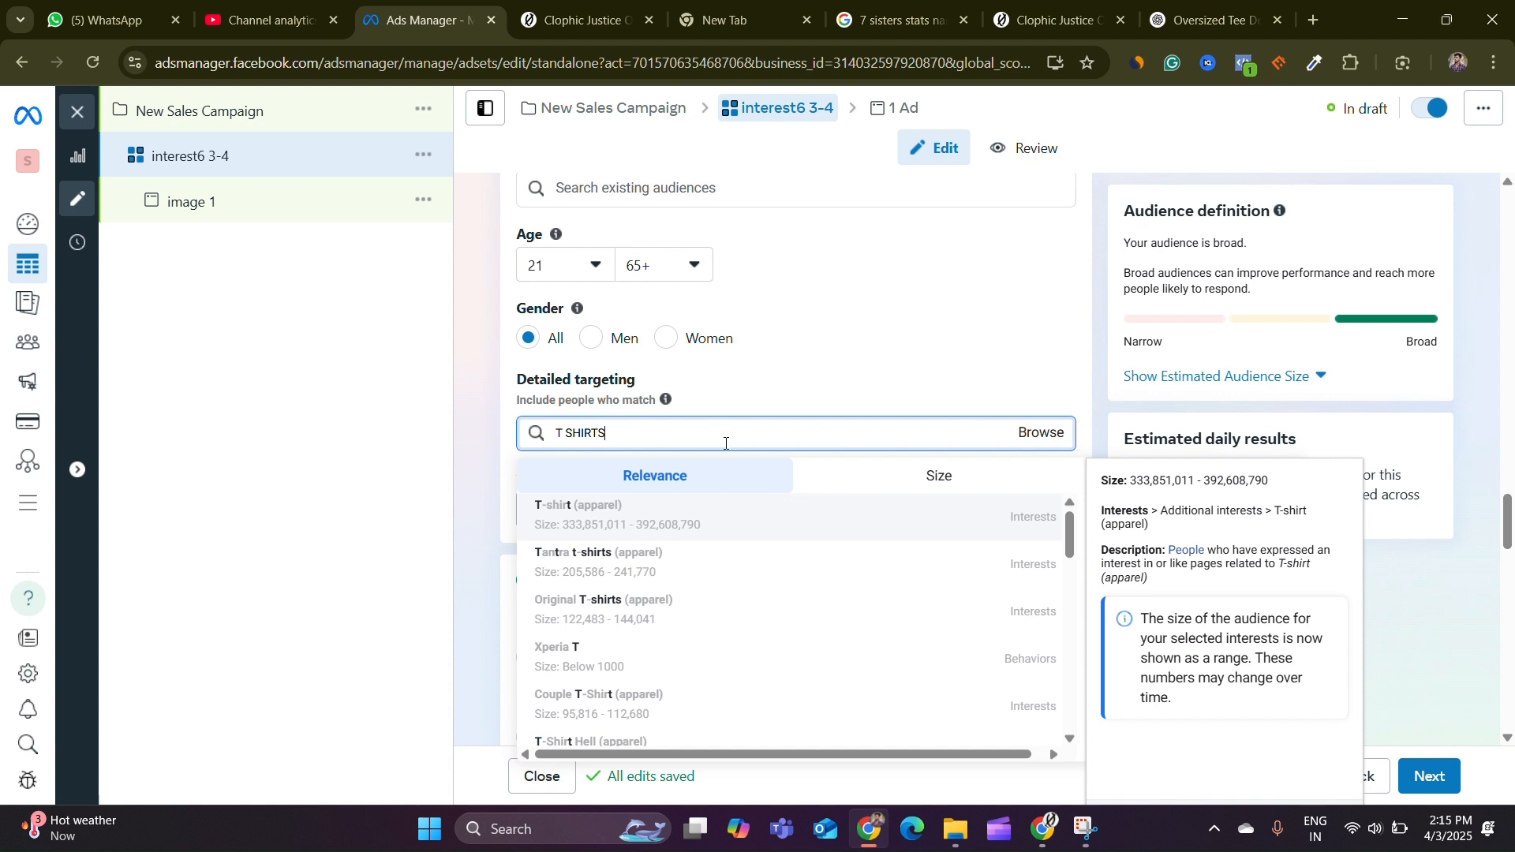
{"action": "key", "text": "Return"}
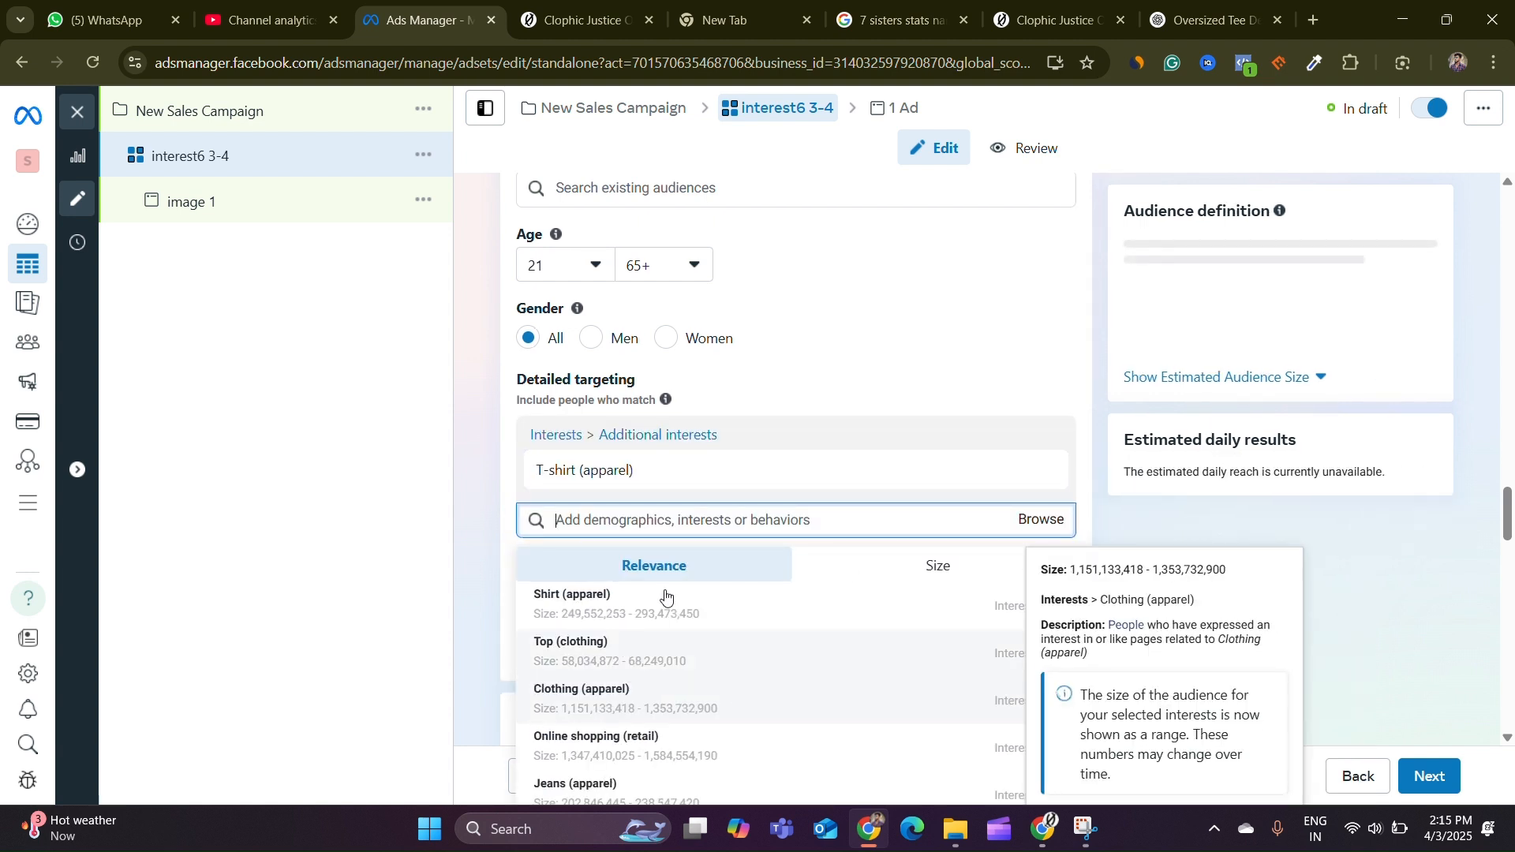
{"action": "left_click", "coordinate": [491, 438]}
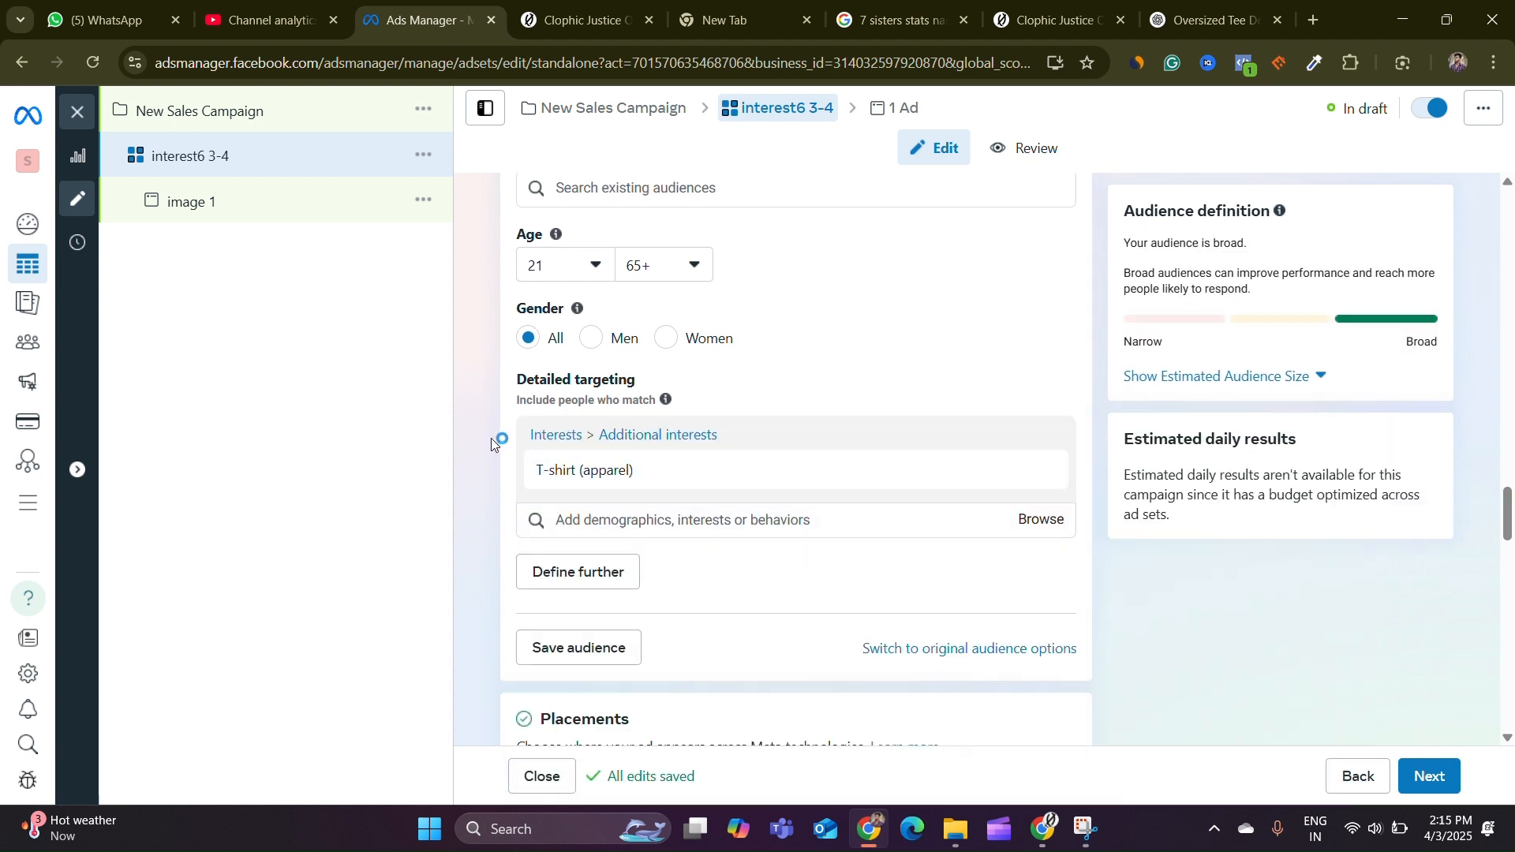
Add Shirt (apparel), Clothing (apparel) and Jeans (apparel) as further detailed targeting interests
{"action": "scroll", "coordinate": [491, 438], "scroll_direction": "down", "scroll_amount": 1}
{"action": "left_click", "coordinate": [694, 421]}
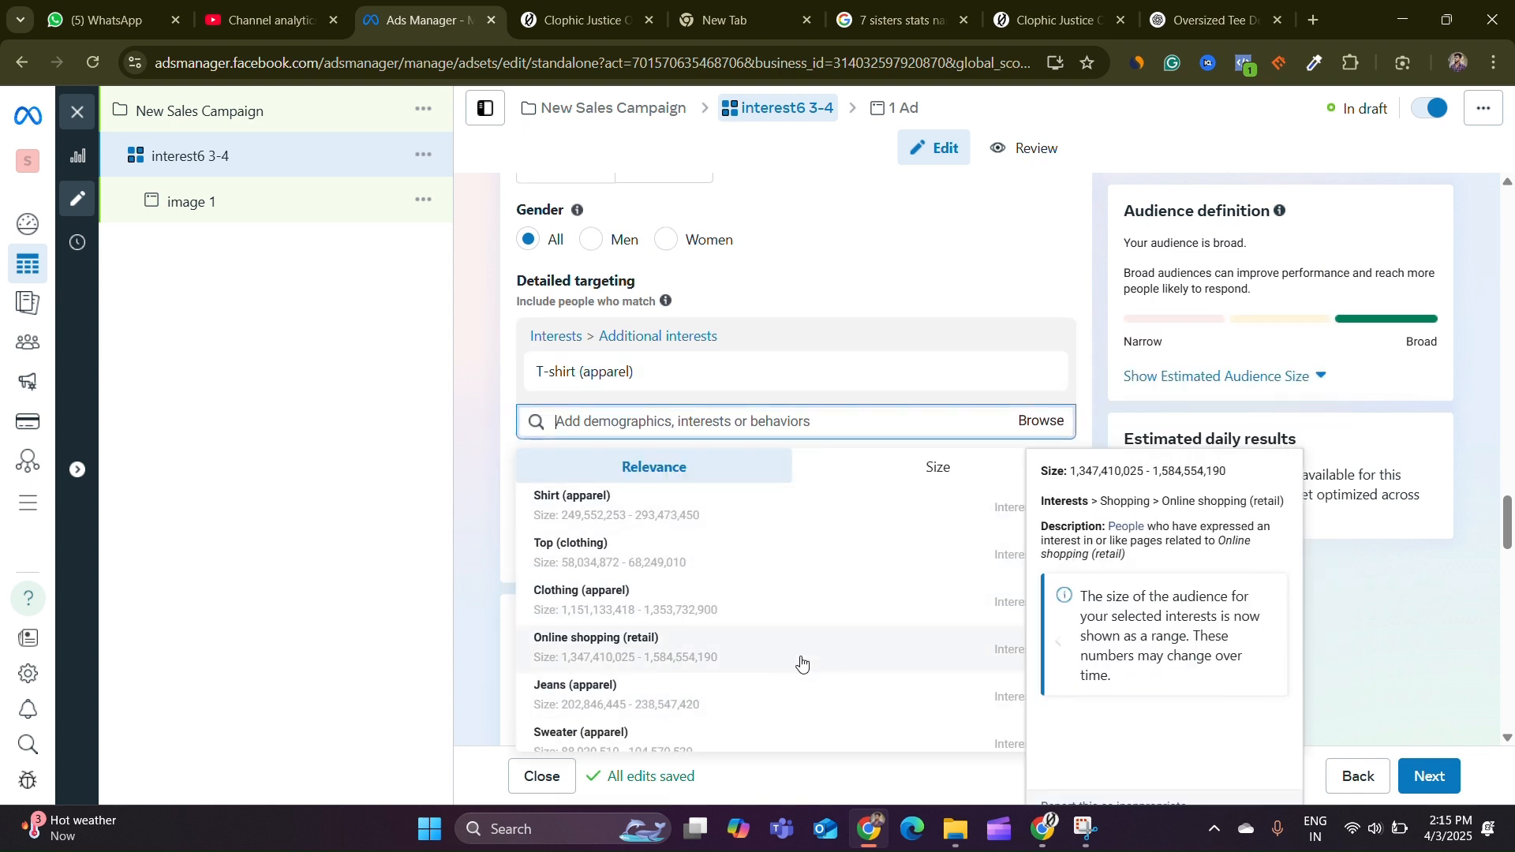
{"action": "left_click", "coordinate": [621, 512]}
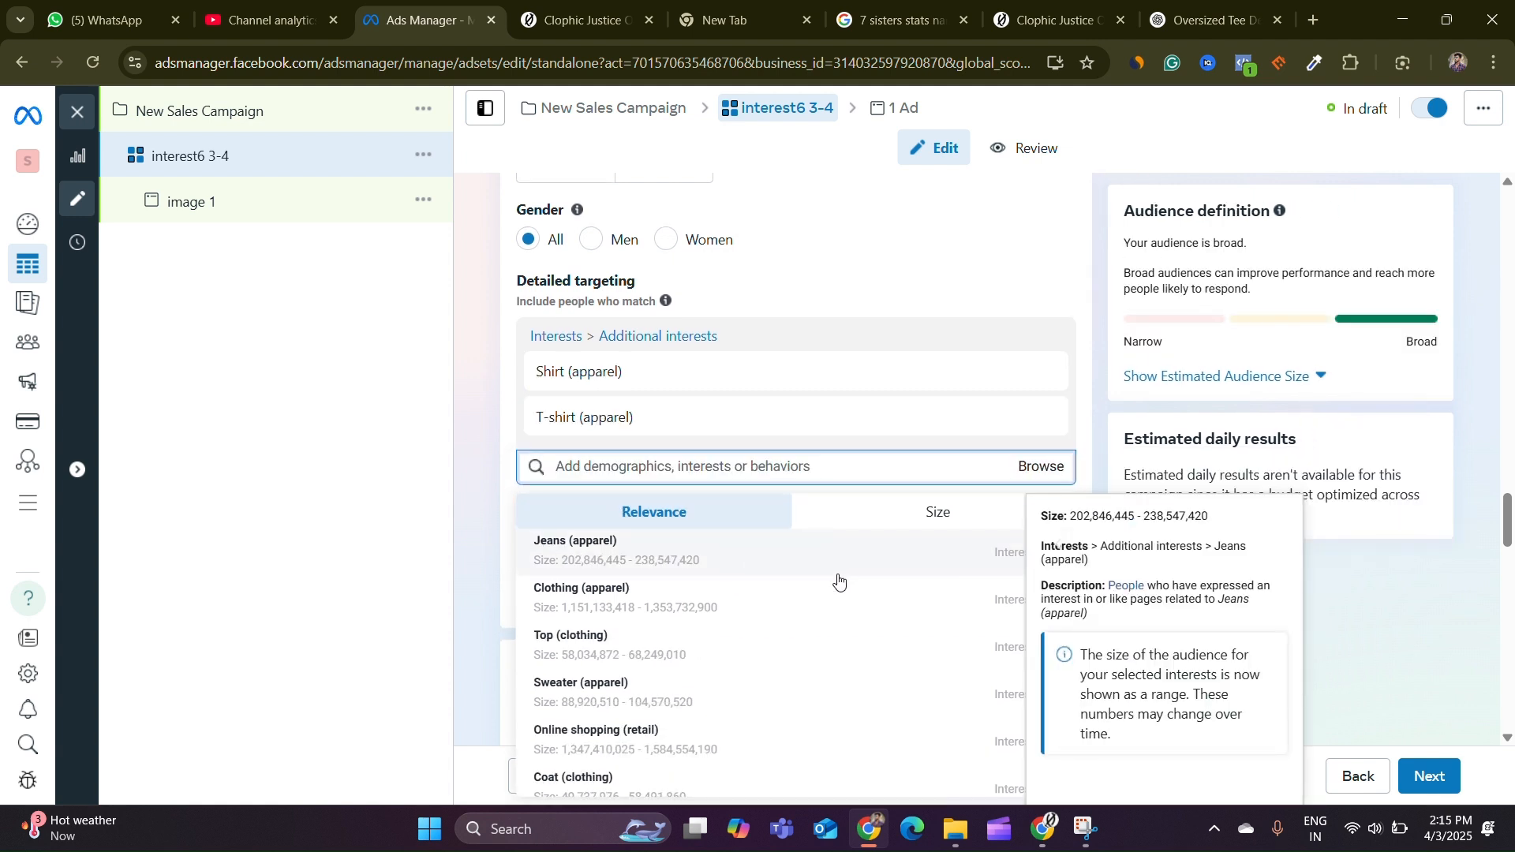
{"action": "scroll", "coordinate": [607, 570], "scroll_direction": "down", "scroll_amount": 1}
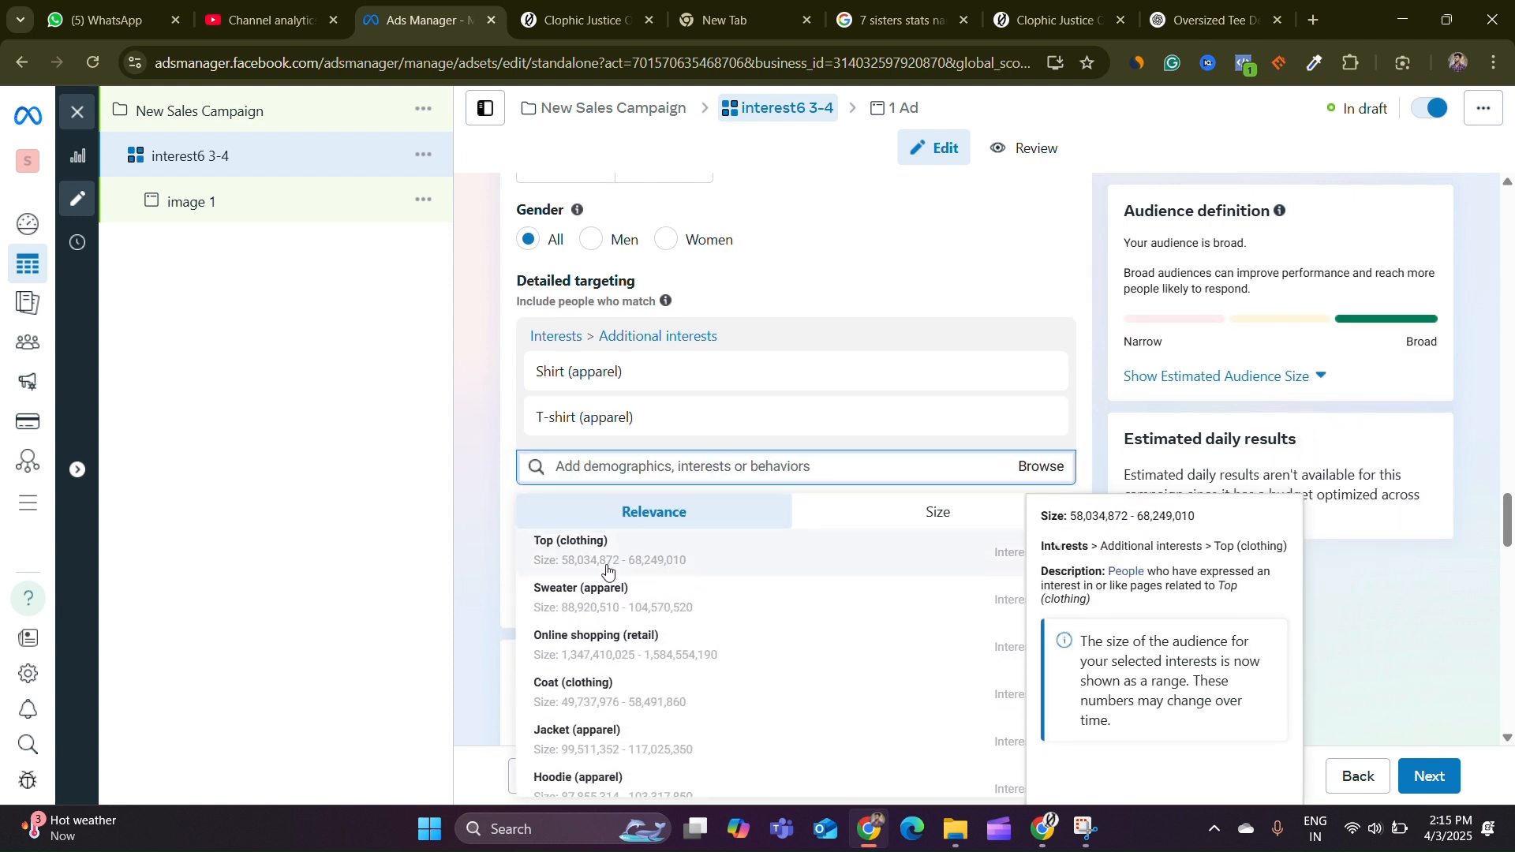
{"action": "scroll", "coordinate": [607, 570], "scroll_direction": "up", "scroll_amount": 1}
{"action": "left_click", "coordinate": [763, 612]}
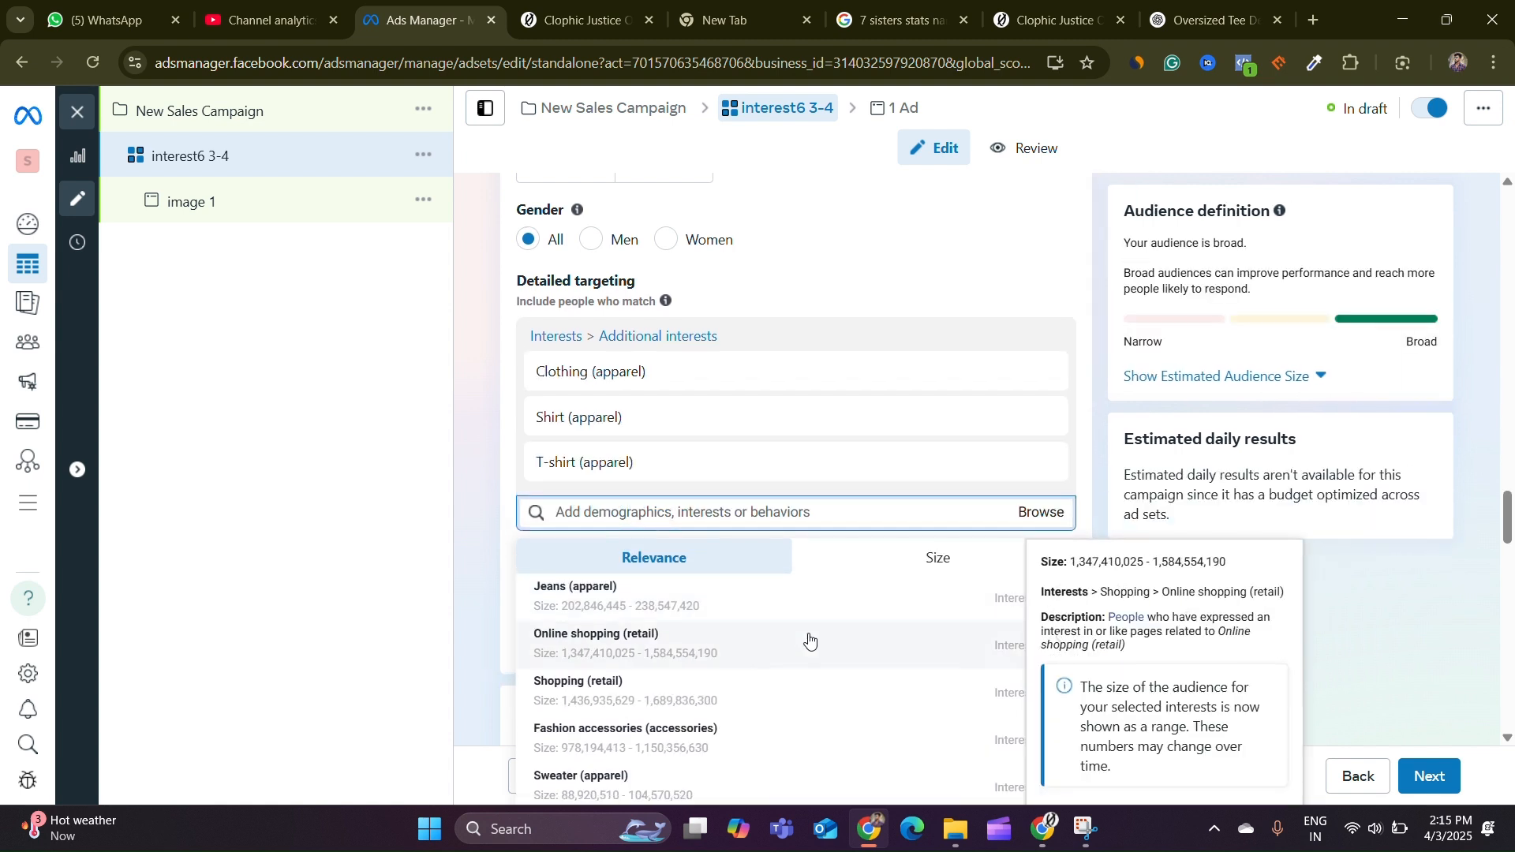
{"action": "scroll", "coordinate": [710, 635], "scroll_direction": "down", "scroll_amount": 1}
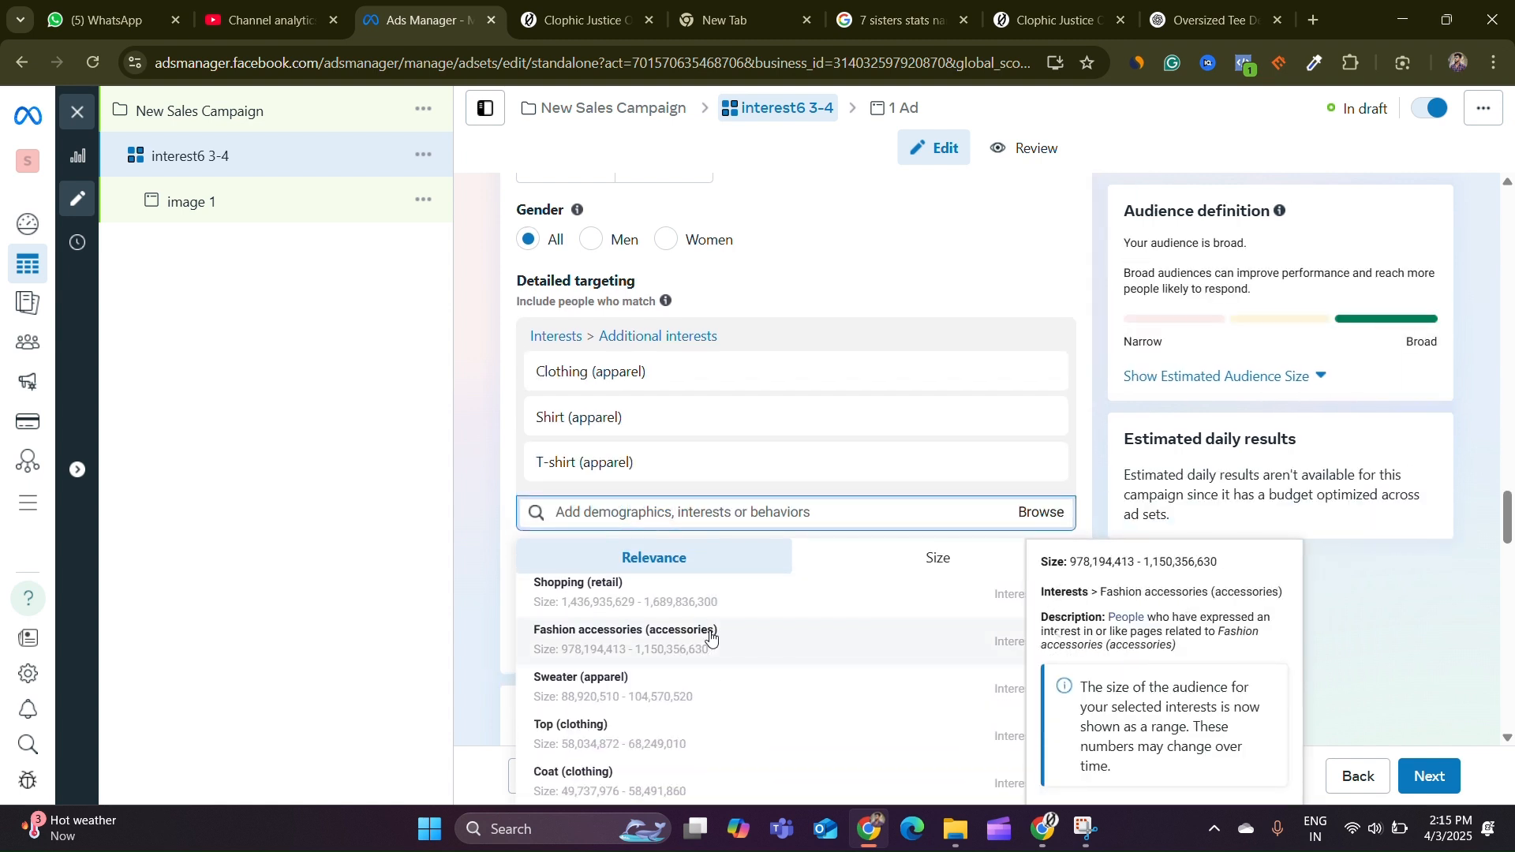
{"action": "scroll", "coordinate": [711, 636], "scroll_direction": "up", "scroll_amount": 1}
{"action": "left_click", "coordinate": [701, 612]}
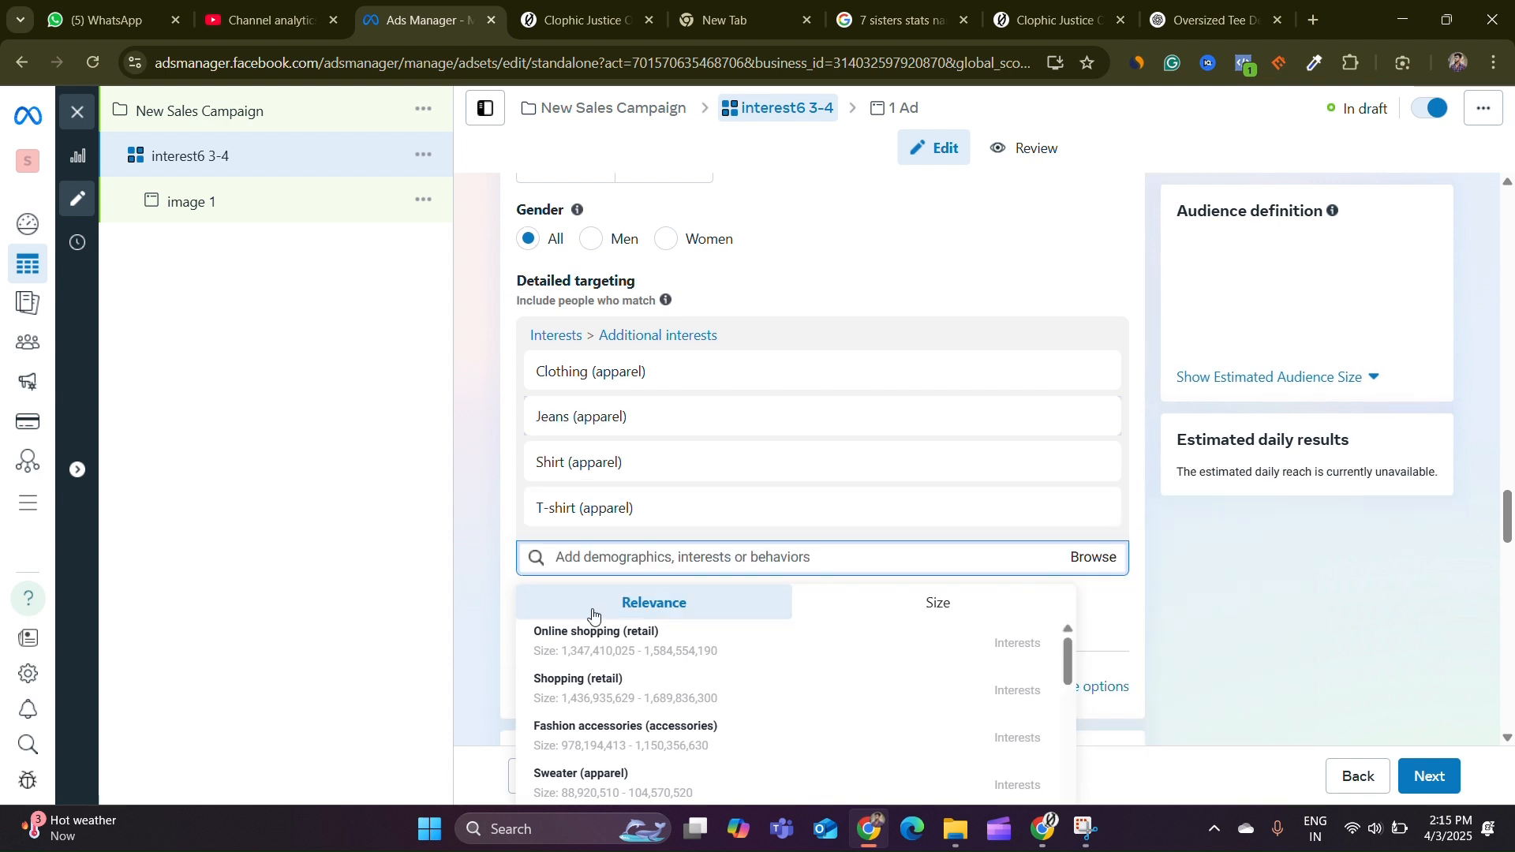
{"action": "left_click", "coordinate": [480, 514]}
Define the audience further so people must also match the Engaged Shoppers purchase behavior
{"action": "scroll", "coordinate": [470, 493], "scroll_direction": "down", "scroll_amount": 1}
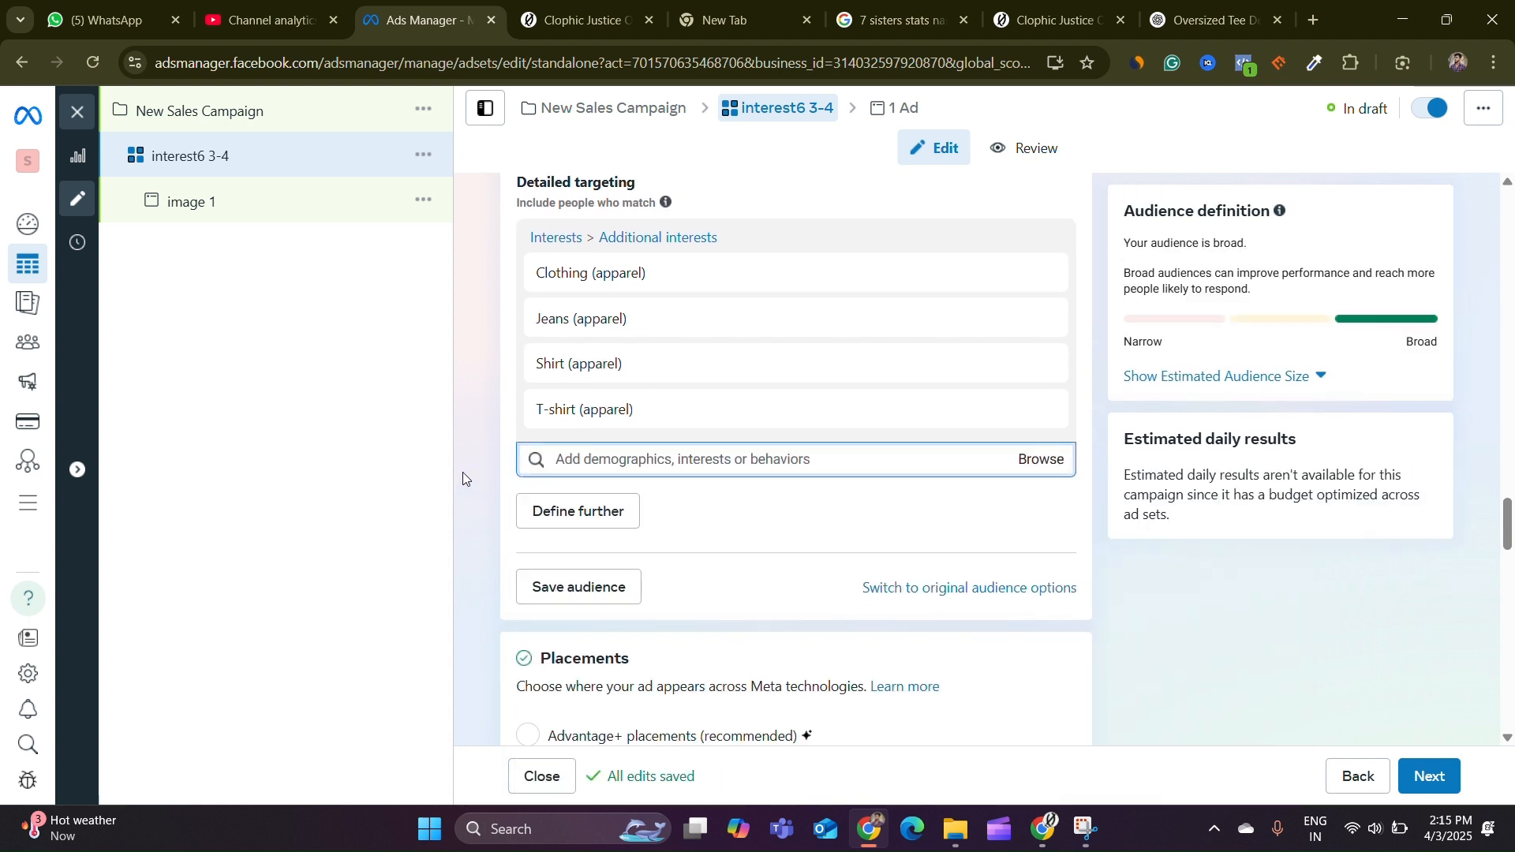
{"action": "left_click", "coordinate": [576, 513]}
{"action": "left_click", "coordinate": [645, 533]}
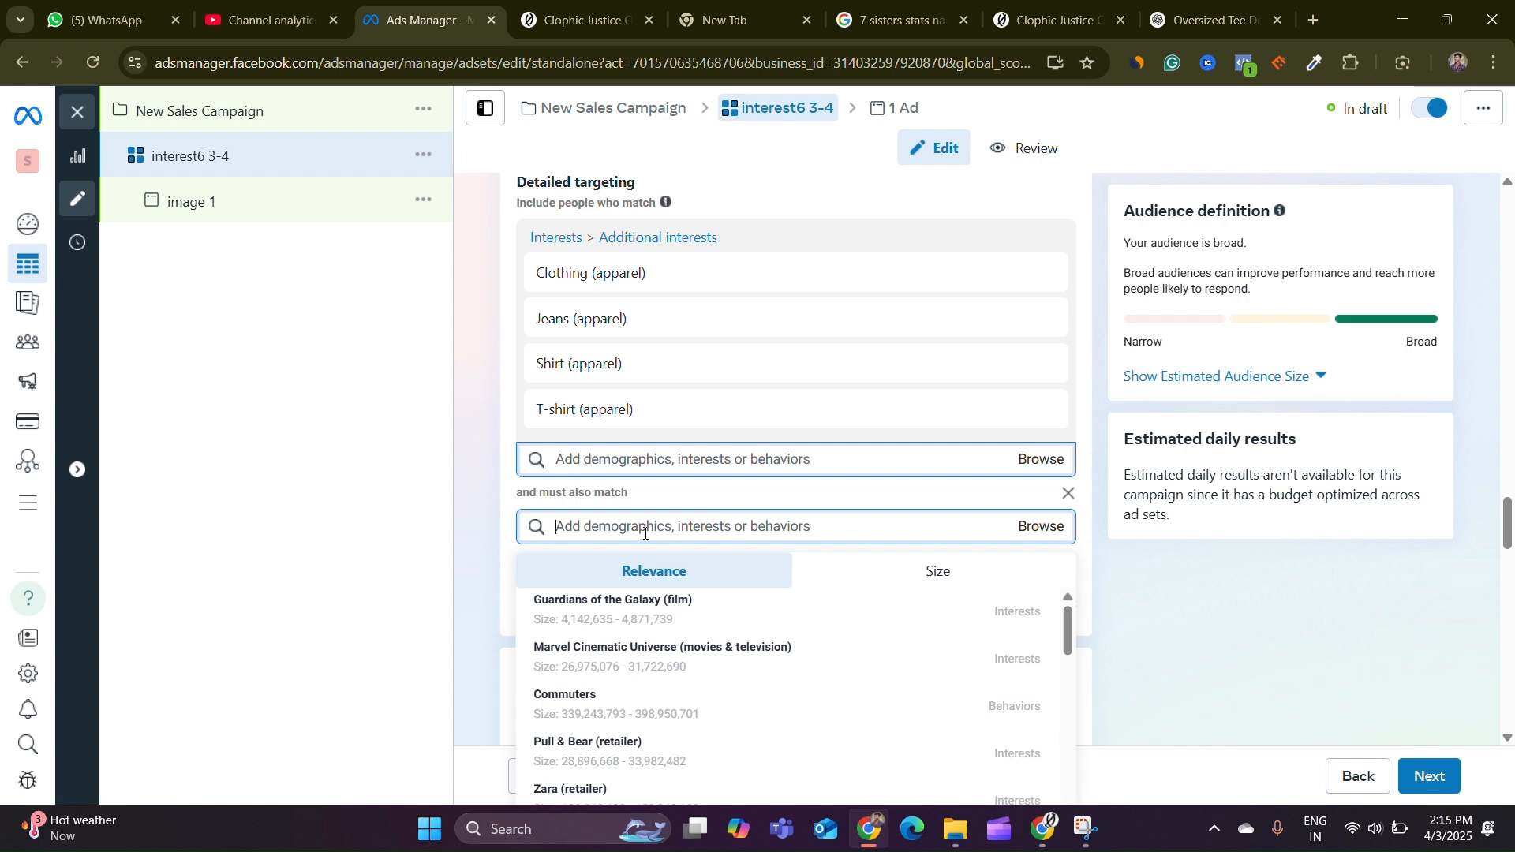
{"action": "type", "text": "e"}
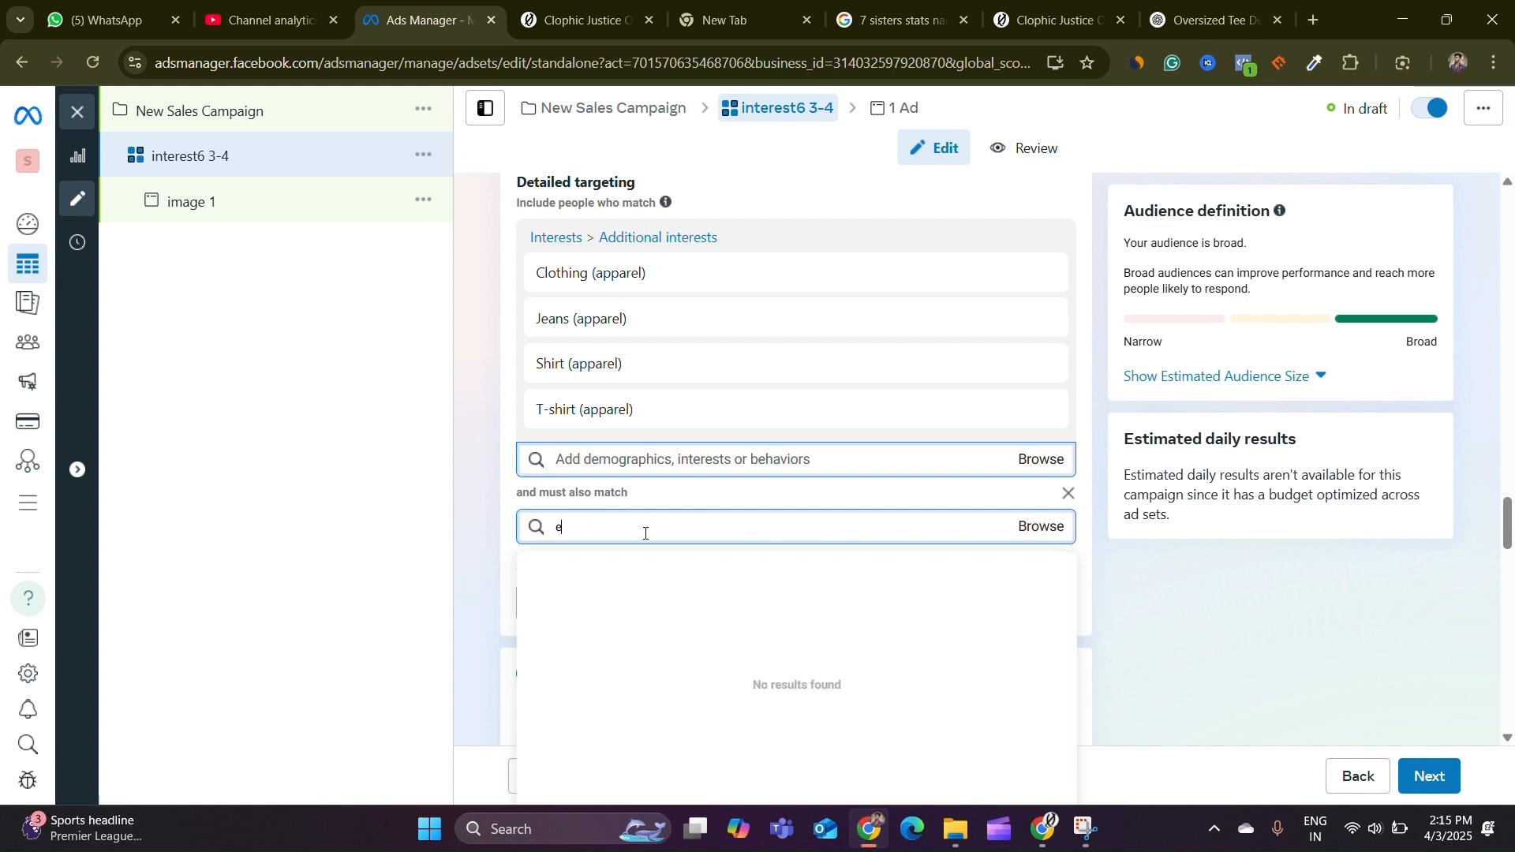
{"action": "type", "text": "ngag"}
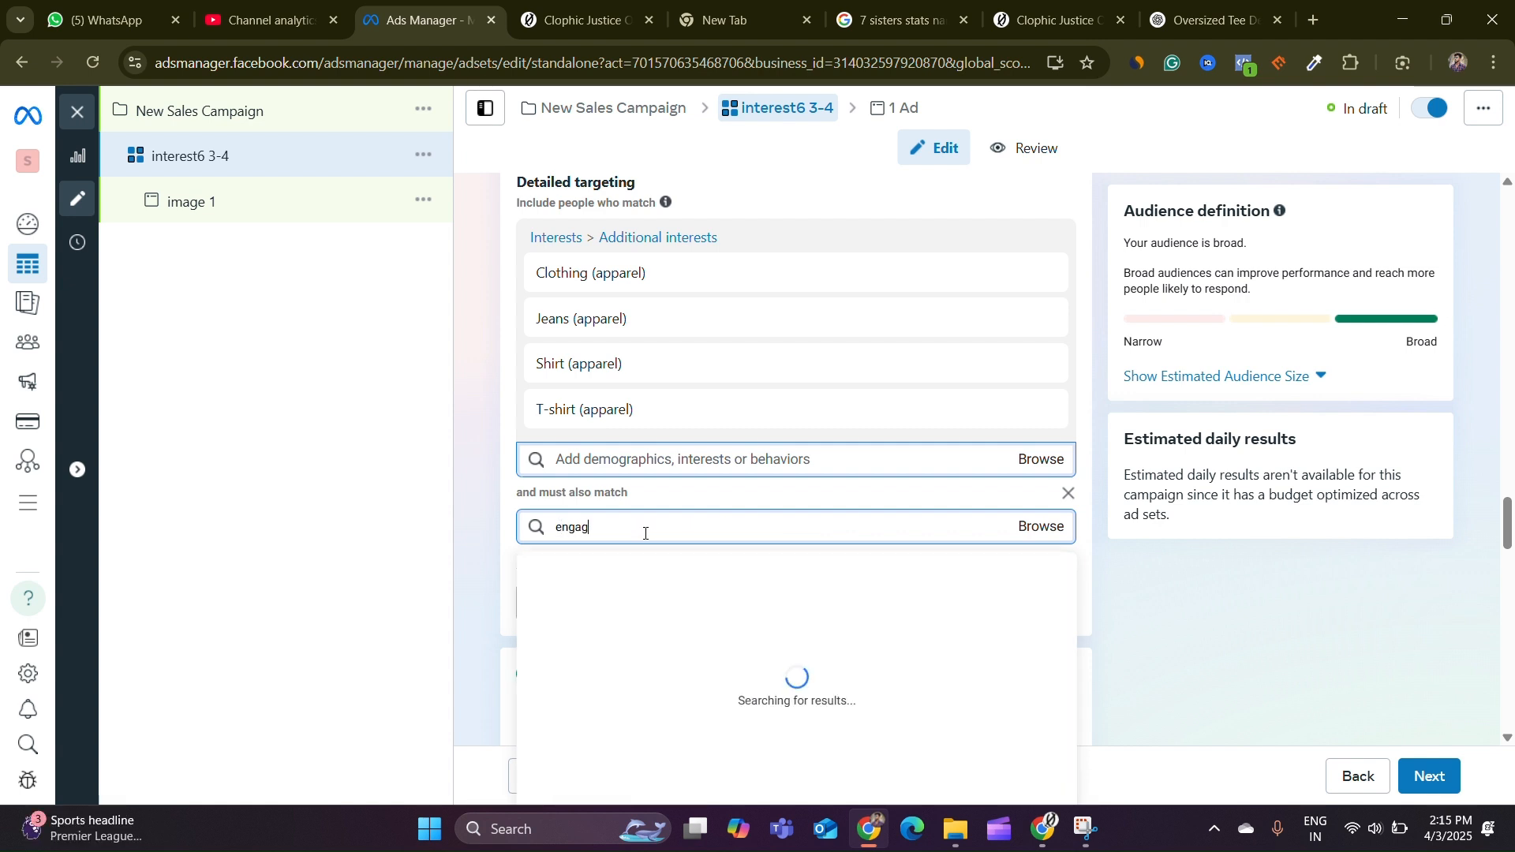
{"action": "type", "text": "ed shoppers"}
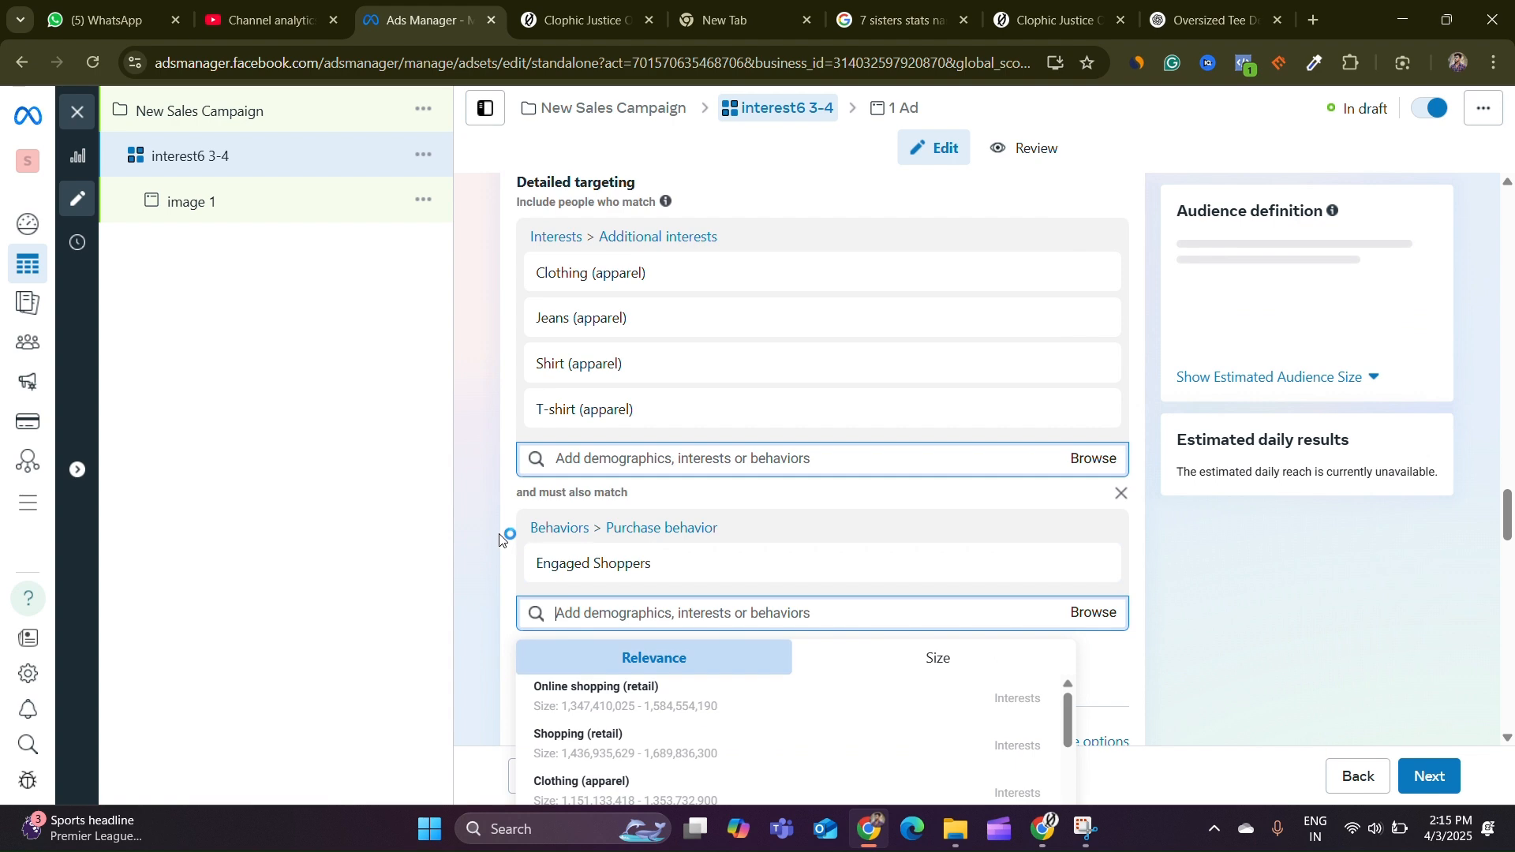
{"action": "scroll", "coordinate": [508, 531], "scroll_direction": "down", "scroll_amount": 3}
{"action": "left_click", "coordinate": [486, 466]}
Show the estimated audience size and scroll through the ad set's placement and budget settings
{"action": "scroll", "coordinate": [722, 394], "scroll_direction": "up", "scroll_amount": 1}
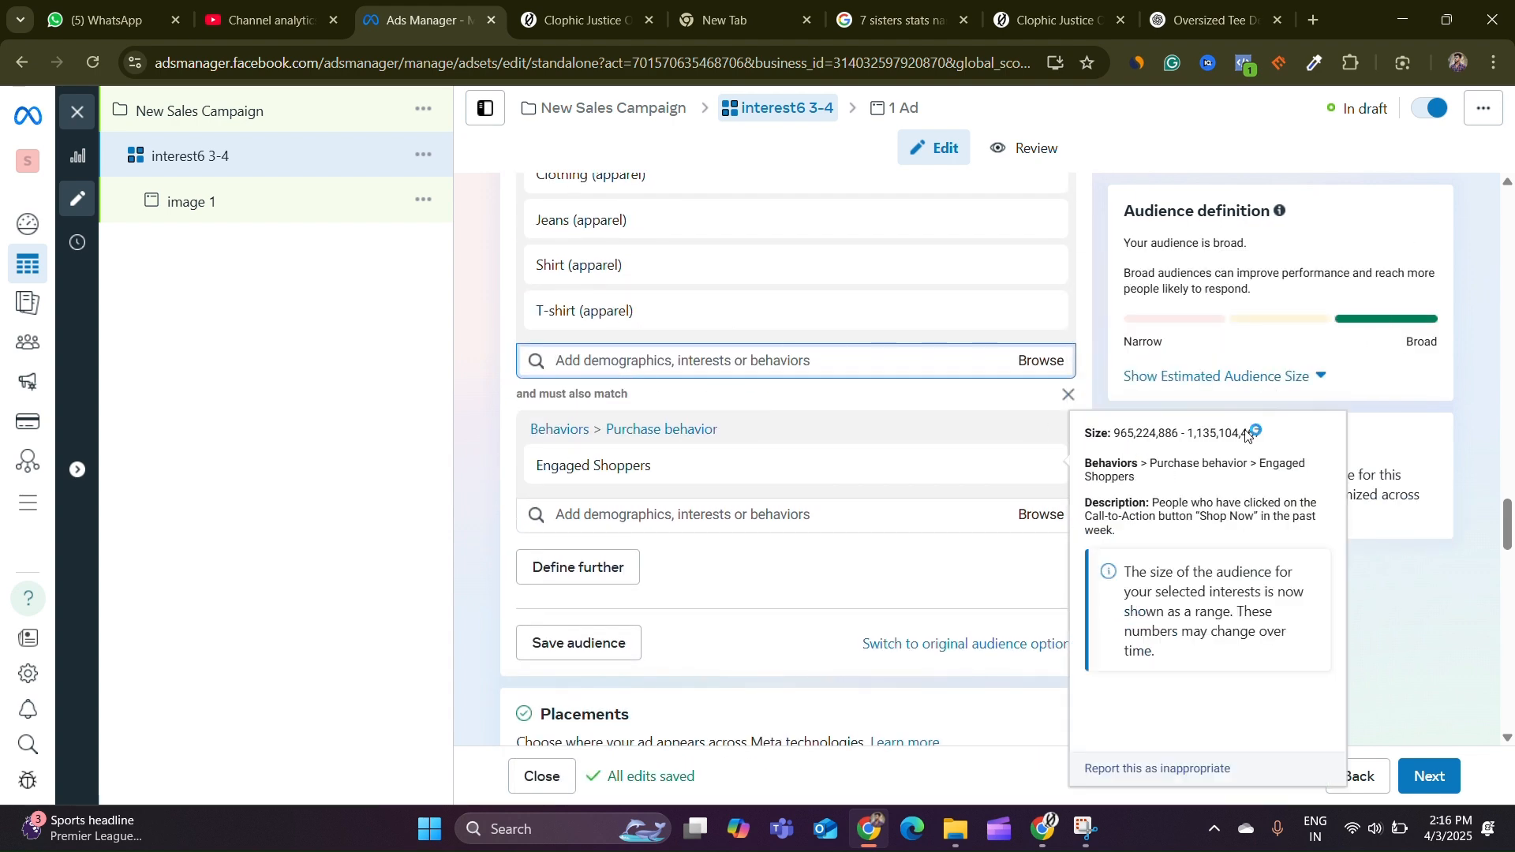
{"action": "left_click", "coordinate": [1322, 377]}
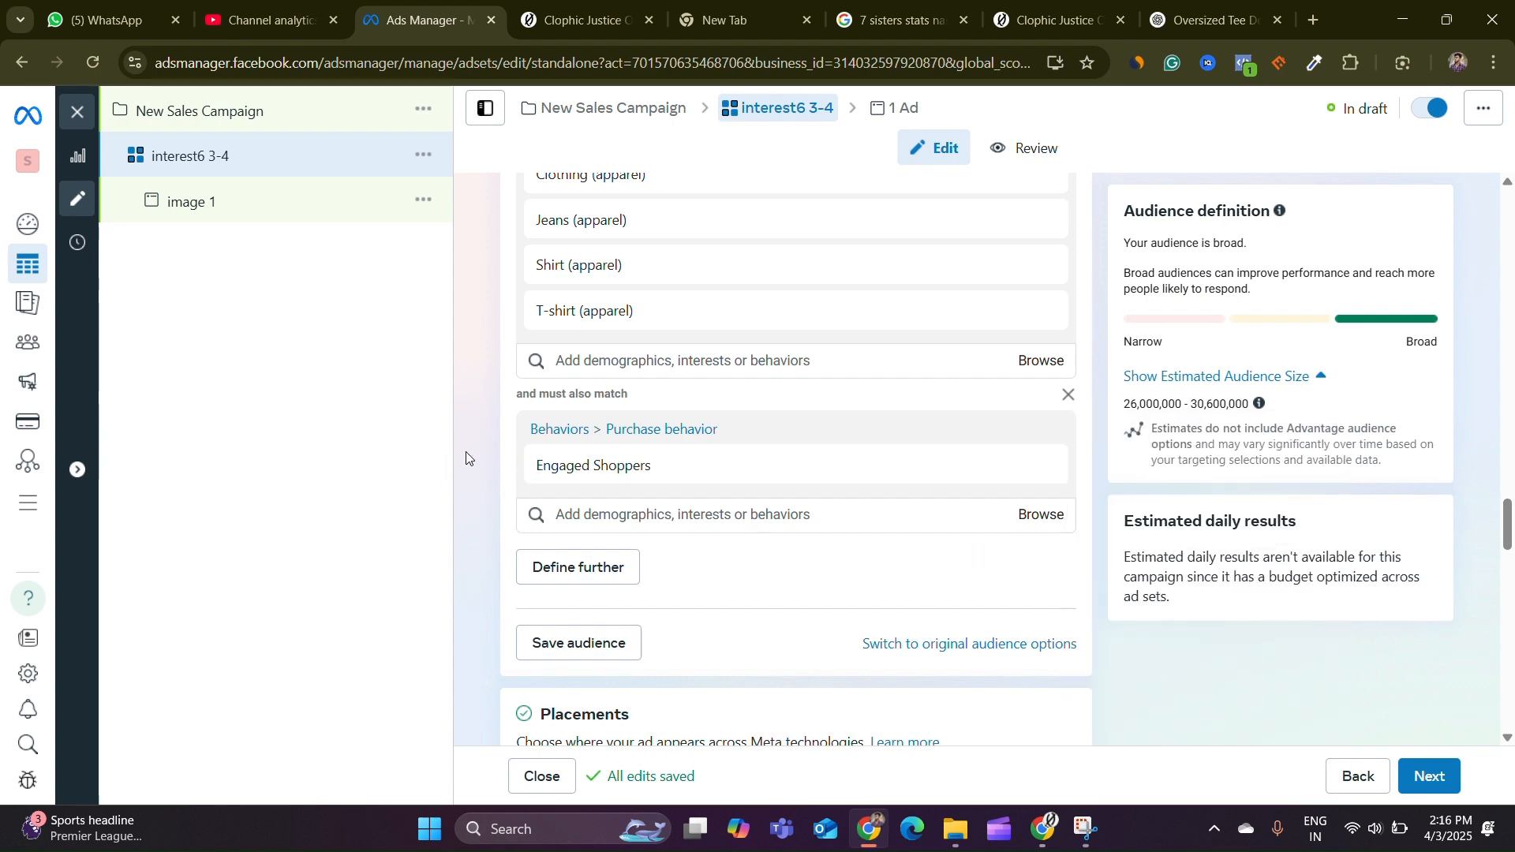
{"action": "scroll", "coordinate": [481, 447], "scroll_direction": "down", "scroll_amount": 5}
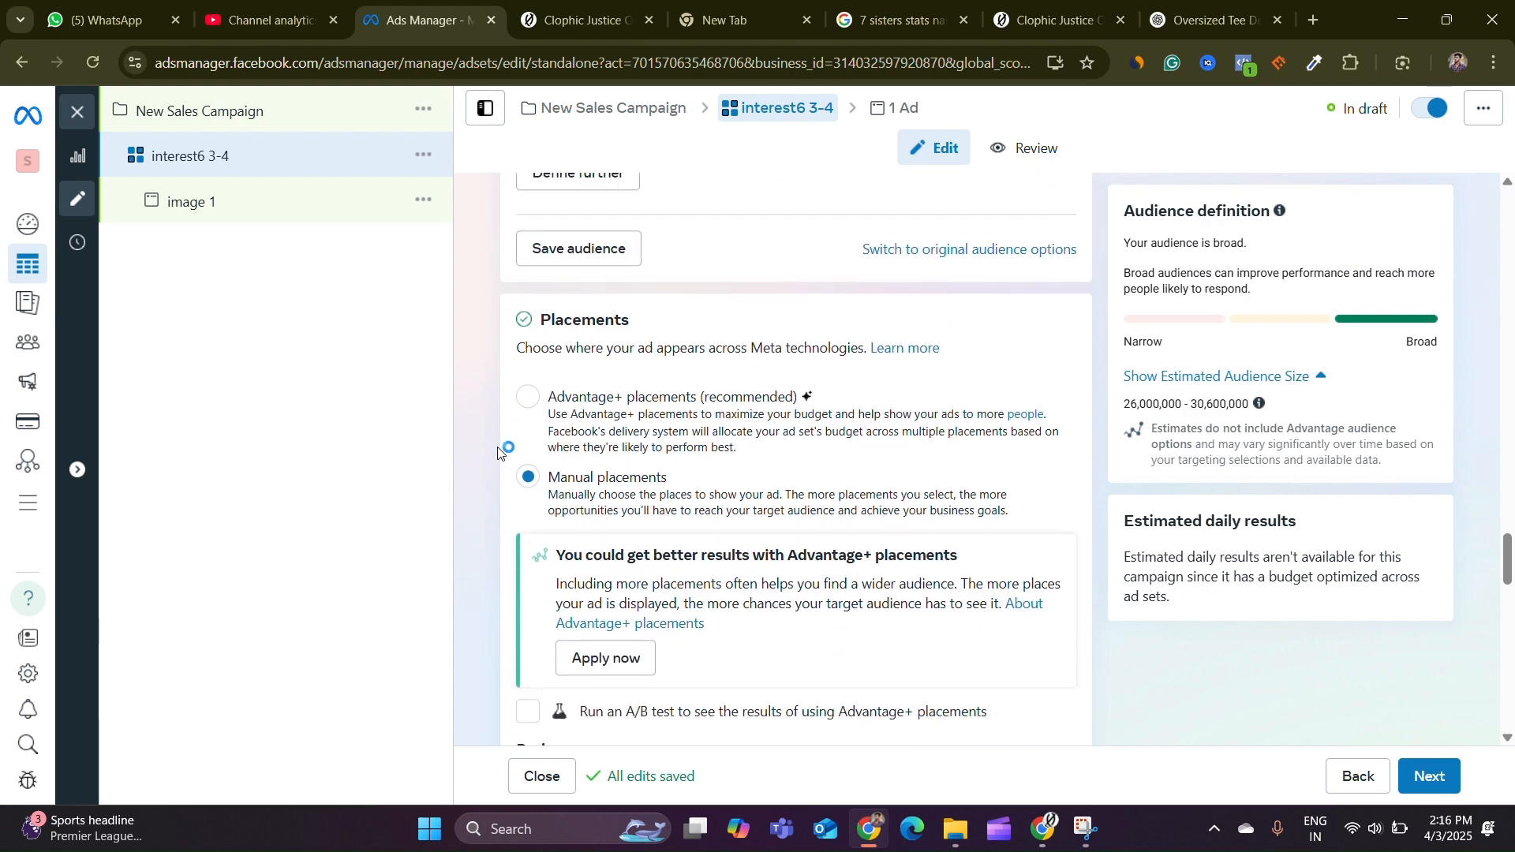
{"action": "scroll", "coordinate": [498, 452], "scroll_direction": "down", "scroll_amount": 10}
{"action": "scroll", "coordinate": [1117, 606], "scroll_direction": "up", "scroll_amount": 3}
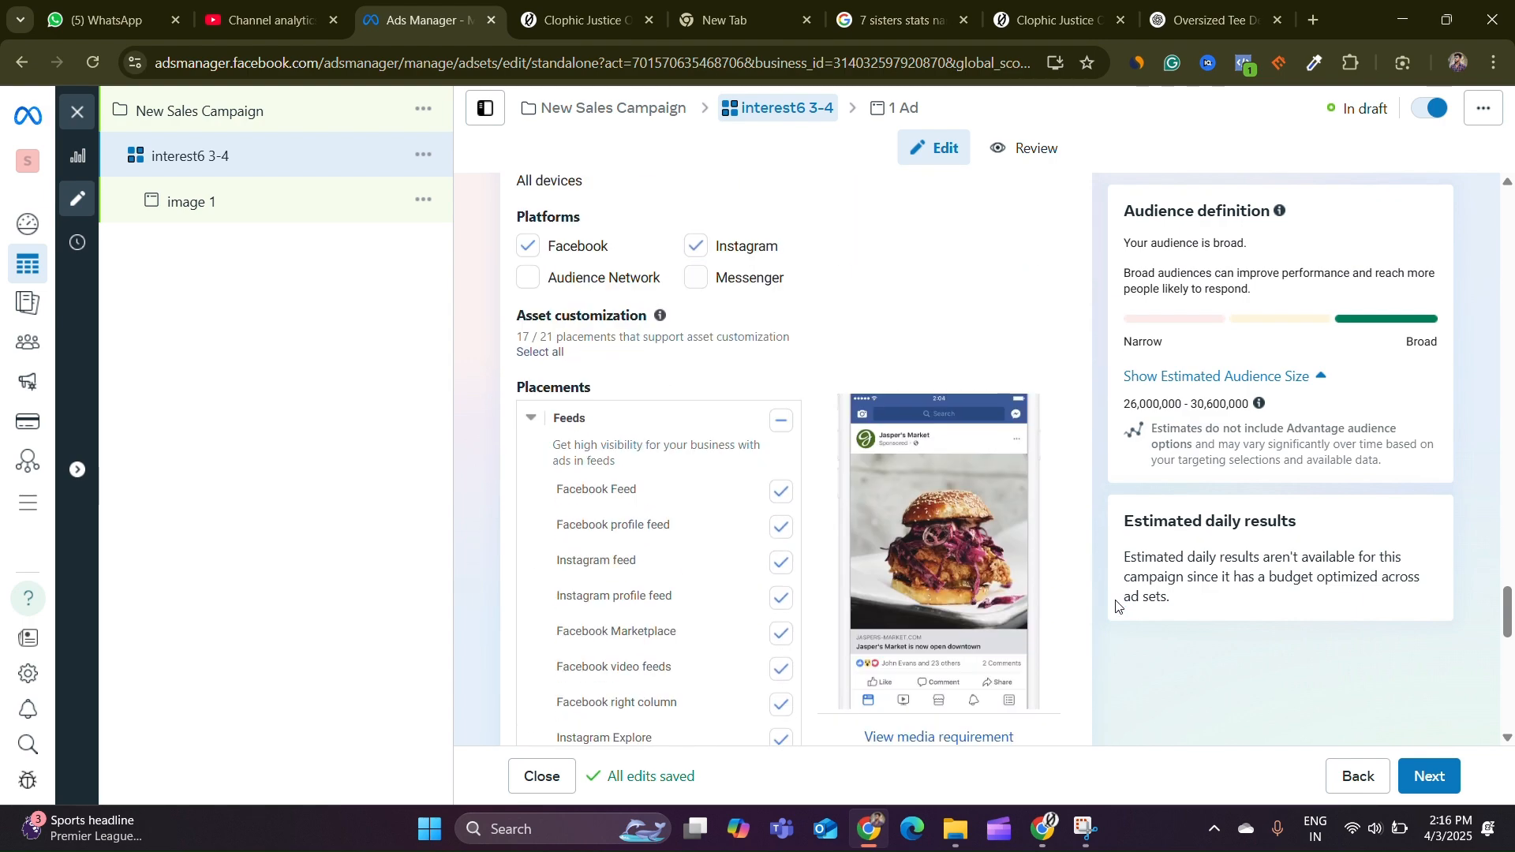
{"action": "scroll", "coordinate": [1117, 606], "scroll_direction": "up", "scroll_amount": 15}
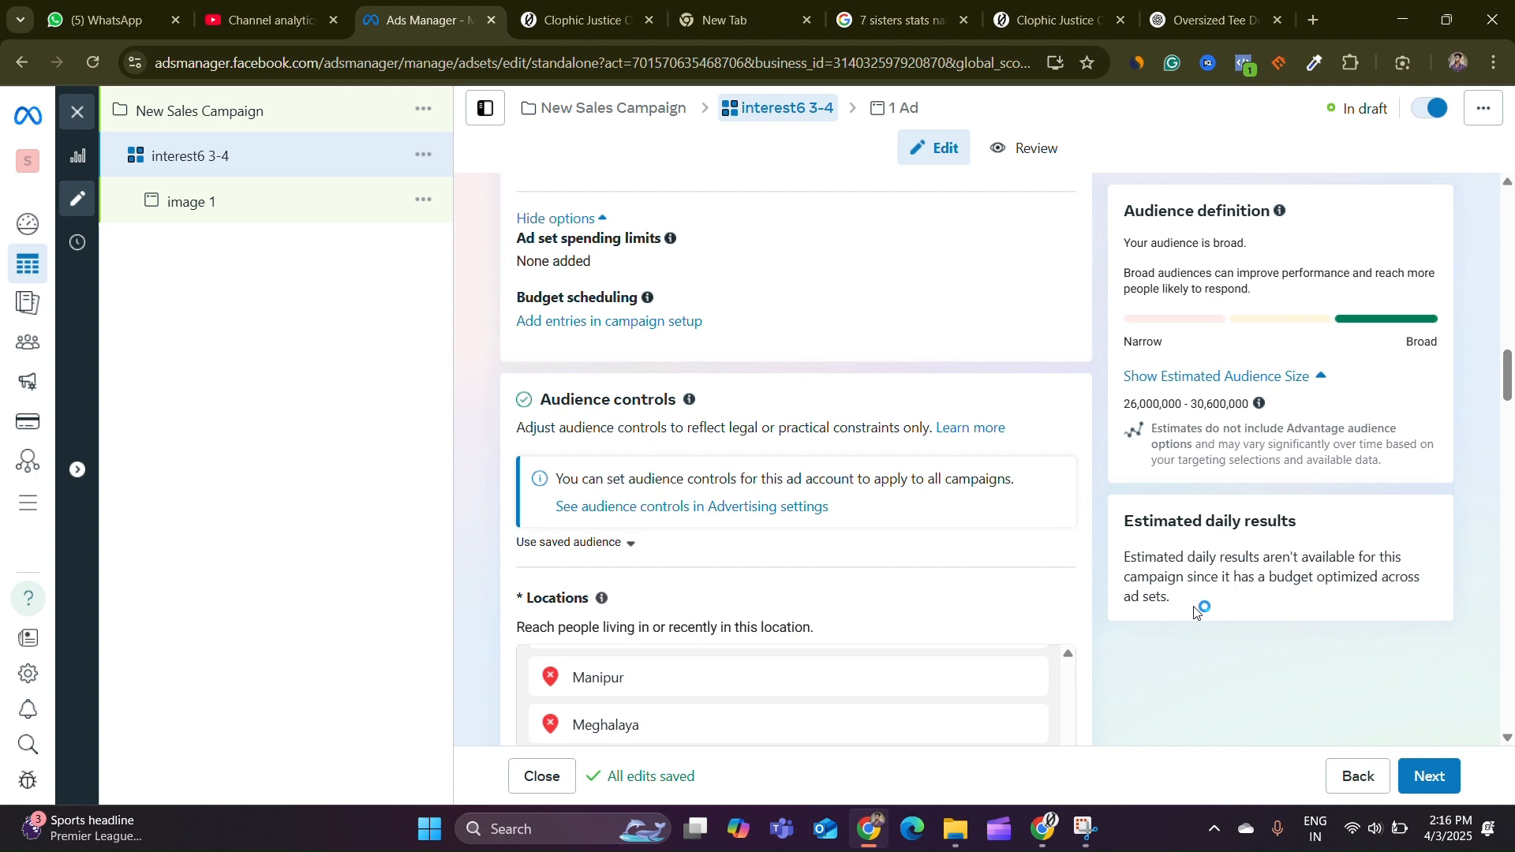
{"action": "scroll", "coordinate": [1197, 613], "scroll_direction": "up", "scroll_amount": 10}
Duplicate the image 1 ad and scroll through the copy's settings
{"action": "left_click", "coordinate": [239, 208]}
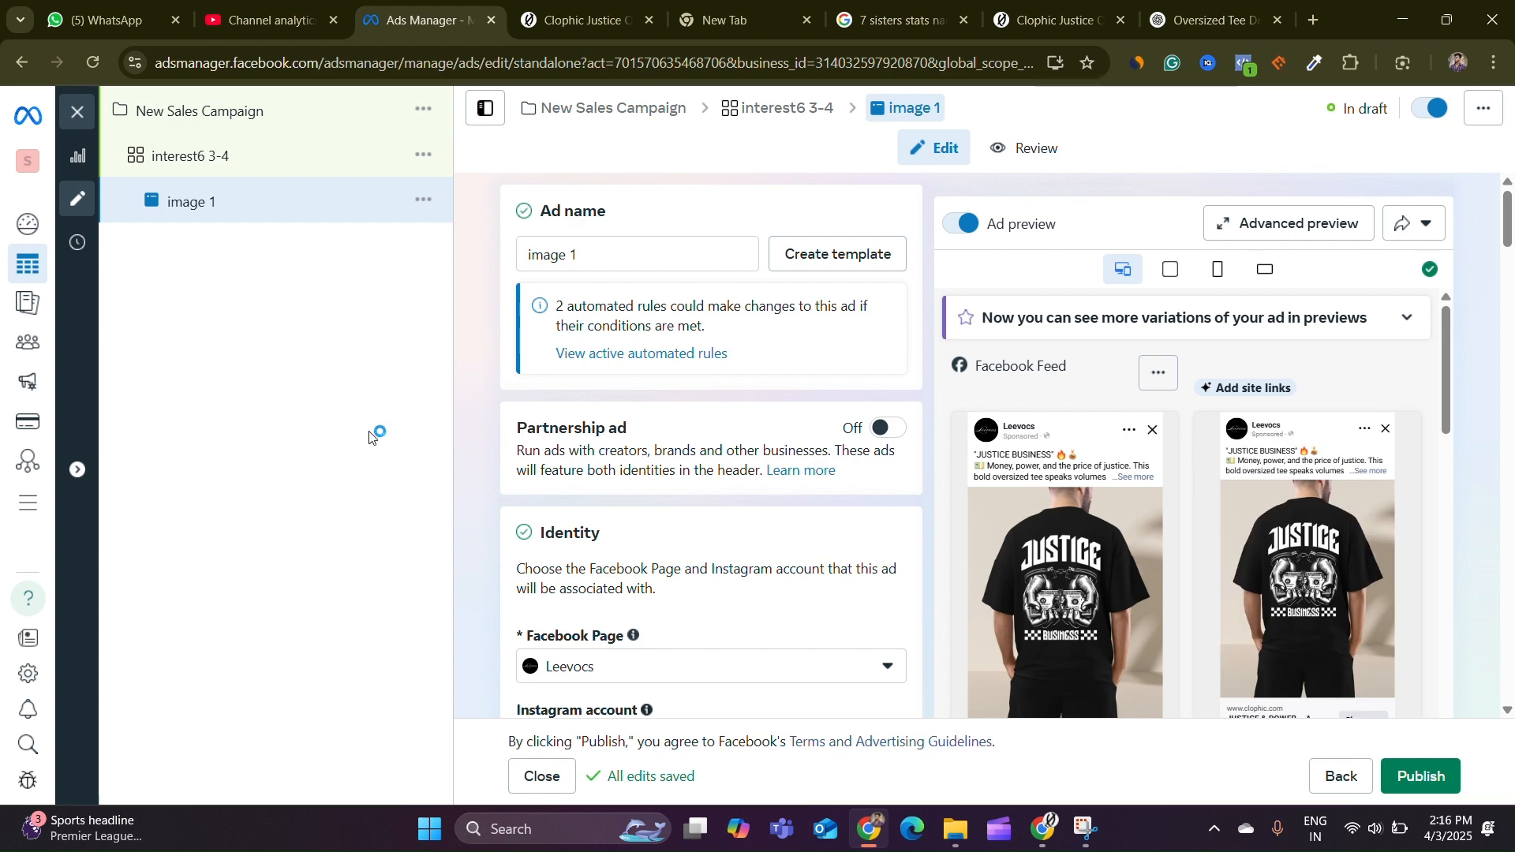
{"action": "left_click", "coordinate": [424, 199]}
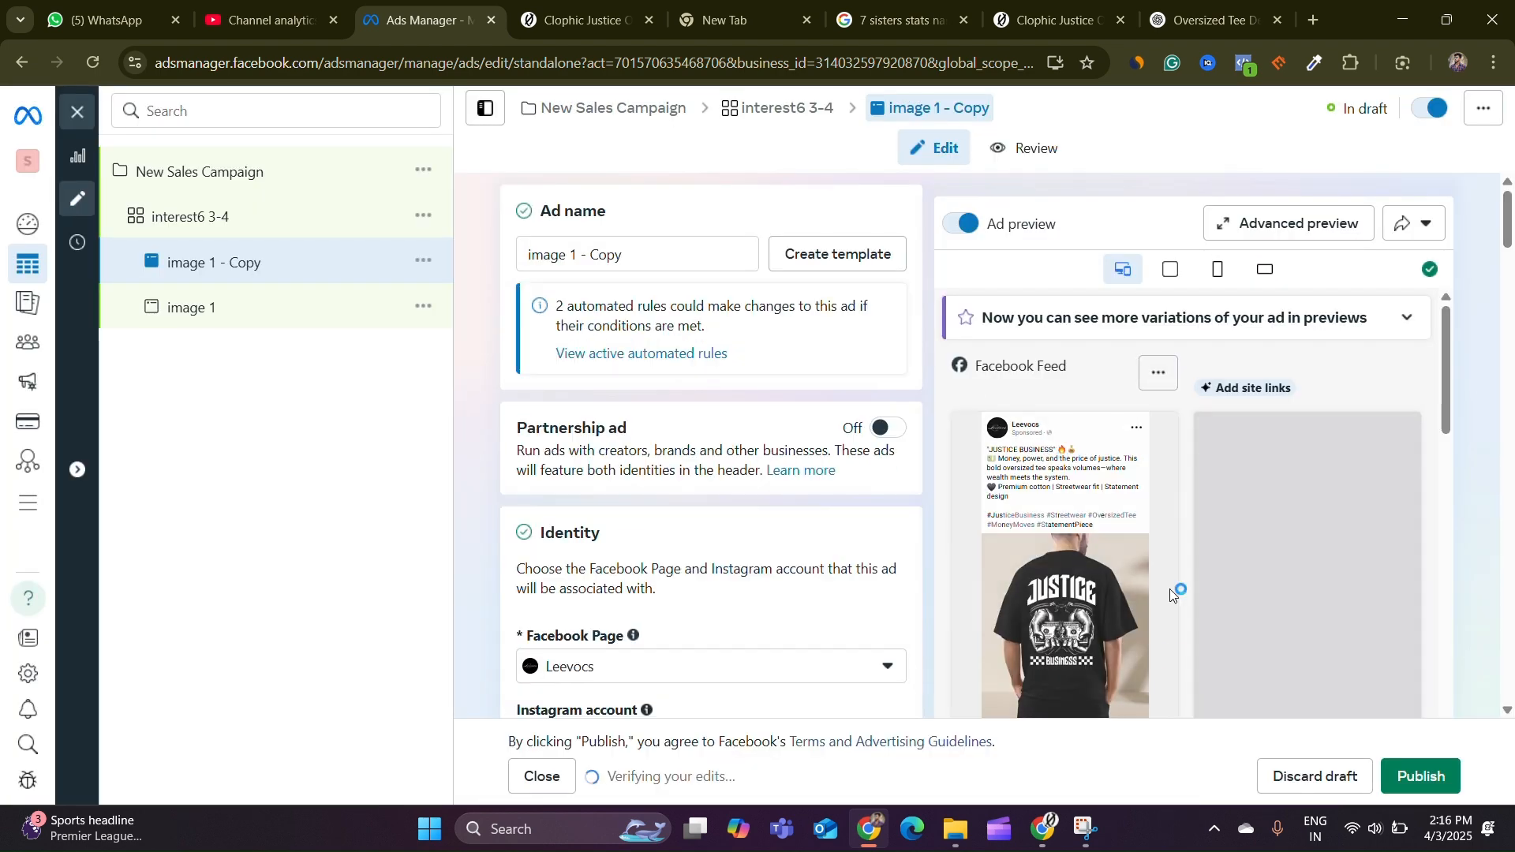
{"action": "scroll", "coordinate": [711, 513], "scroll_direction": "down", "scroll_amount": 6}
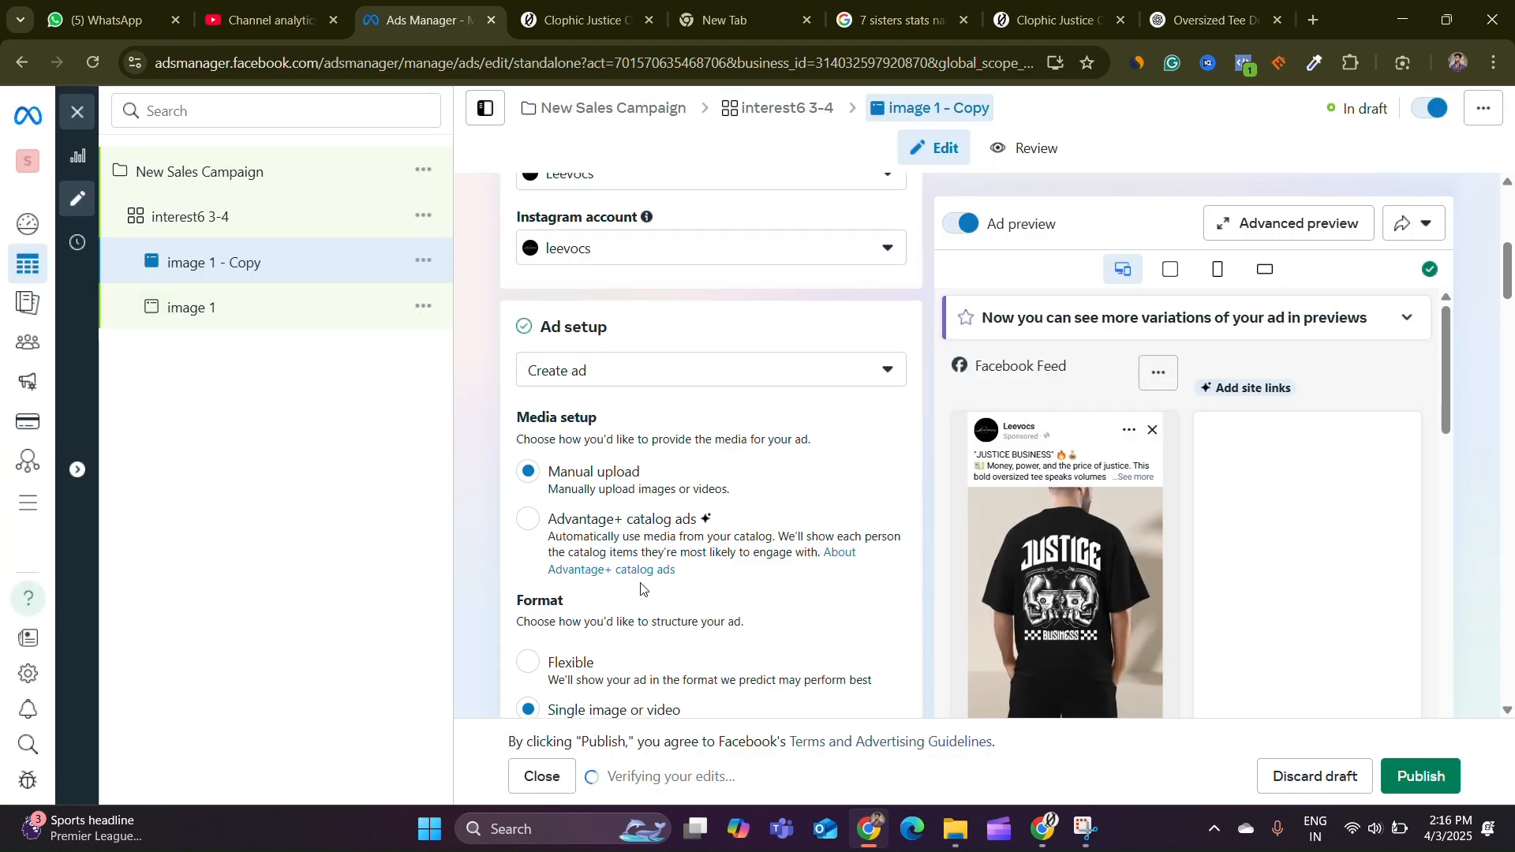
{"action": "scroll", "coordinate": [714, 469], "scroll_direction": "down", "scroll_amount": 15}
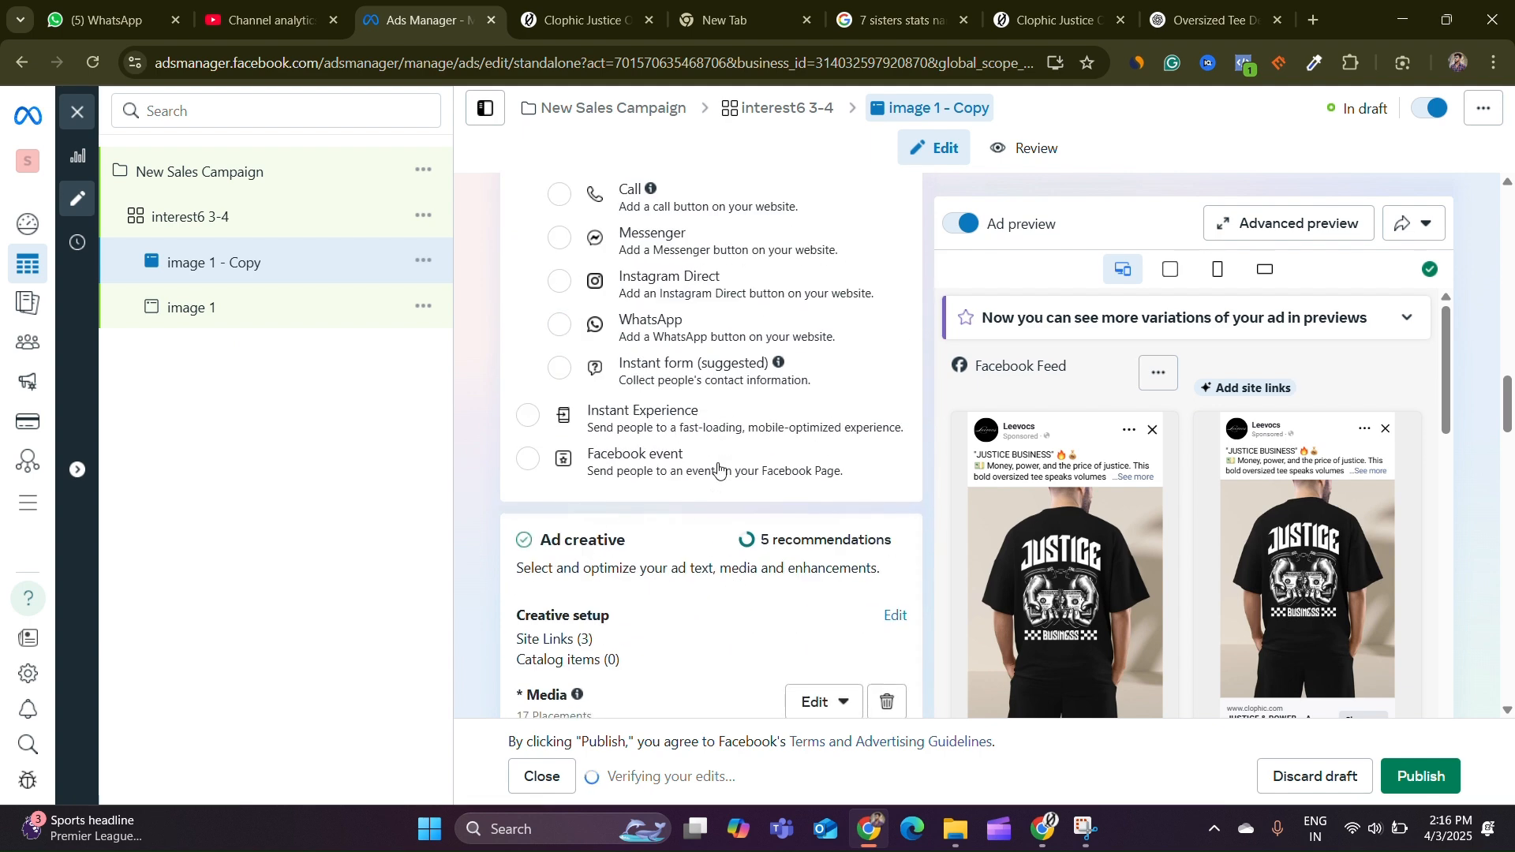
{"action": "scroll", "coordinate": [725, 468], "scroll_direction": "down", "scroll_amount": 5}
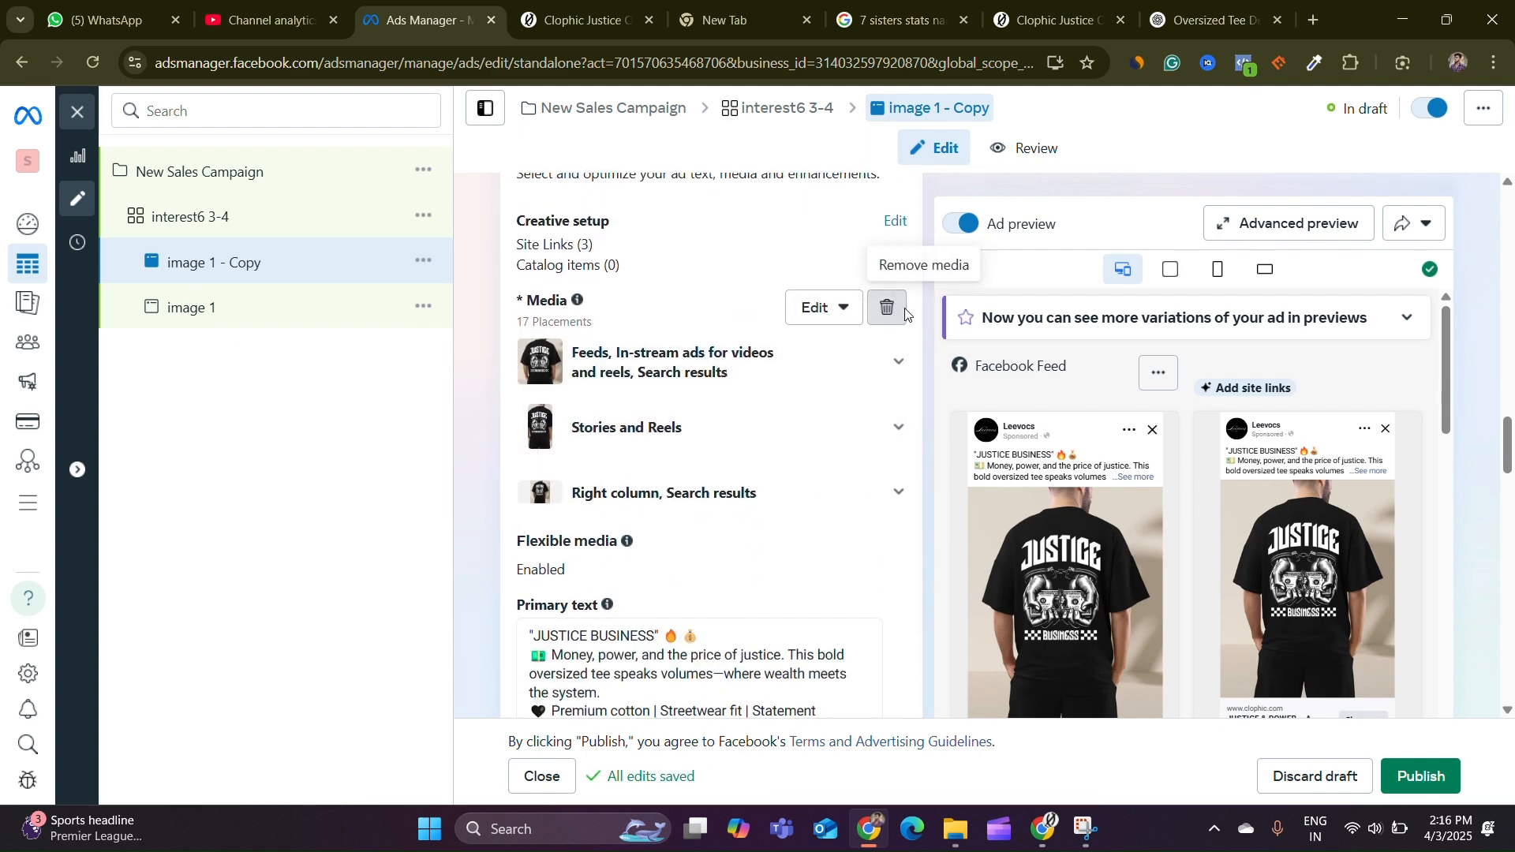
Replace the copied ad's media with the black hanging T-shirt image from the Instagram images and finish the creative setup
{"action": "left_click", "coordinate": [900, 310]}
{"action": "left_click", "coordinate": [582, 329]}
{"action": "left_click", "coordinate": [588, 382]}
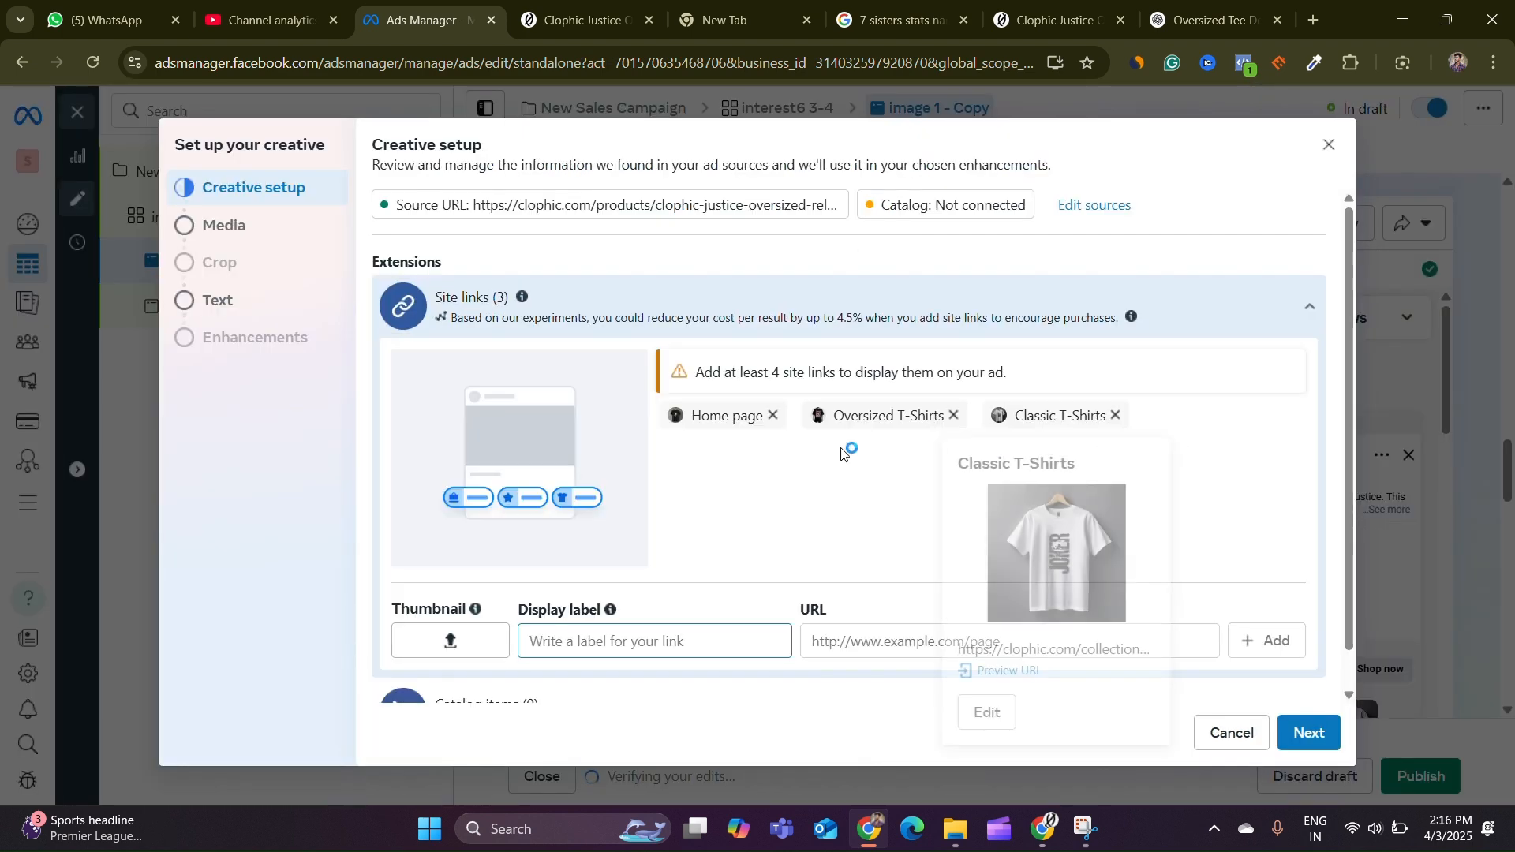
{"action": "scroll", "coordinate": [1263, 513], "scroll_direction": "down", "scroll_amount": 2}
{"action": "left_click", "coordinate": [1325, 745]}
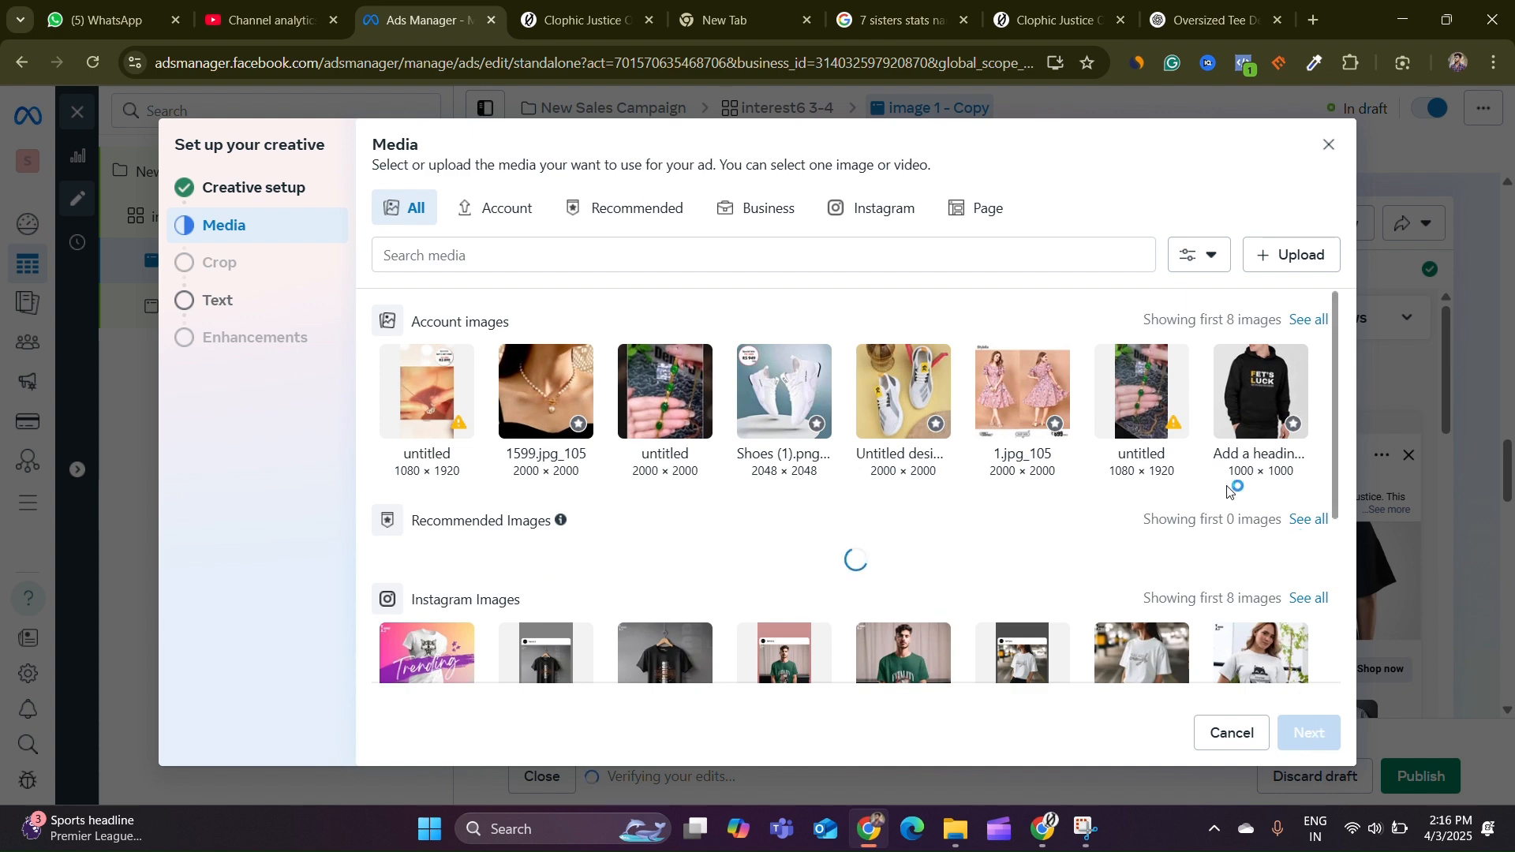
{"action": "scroll", "coordinate": [1222, 477], "scroll_direction": "down", "scroll_amount": 3}
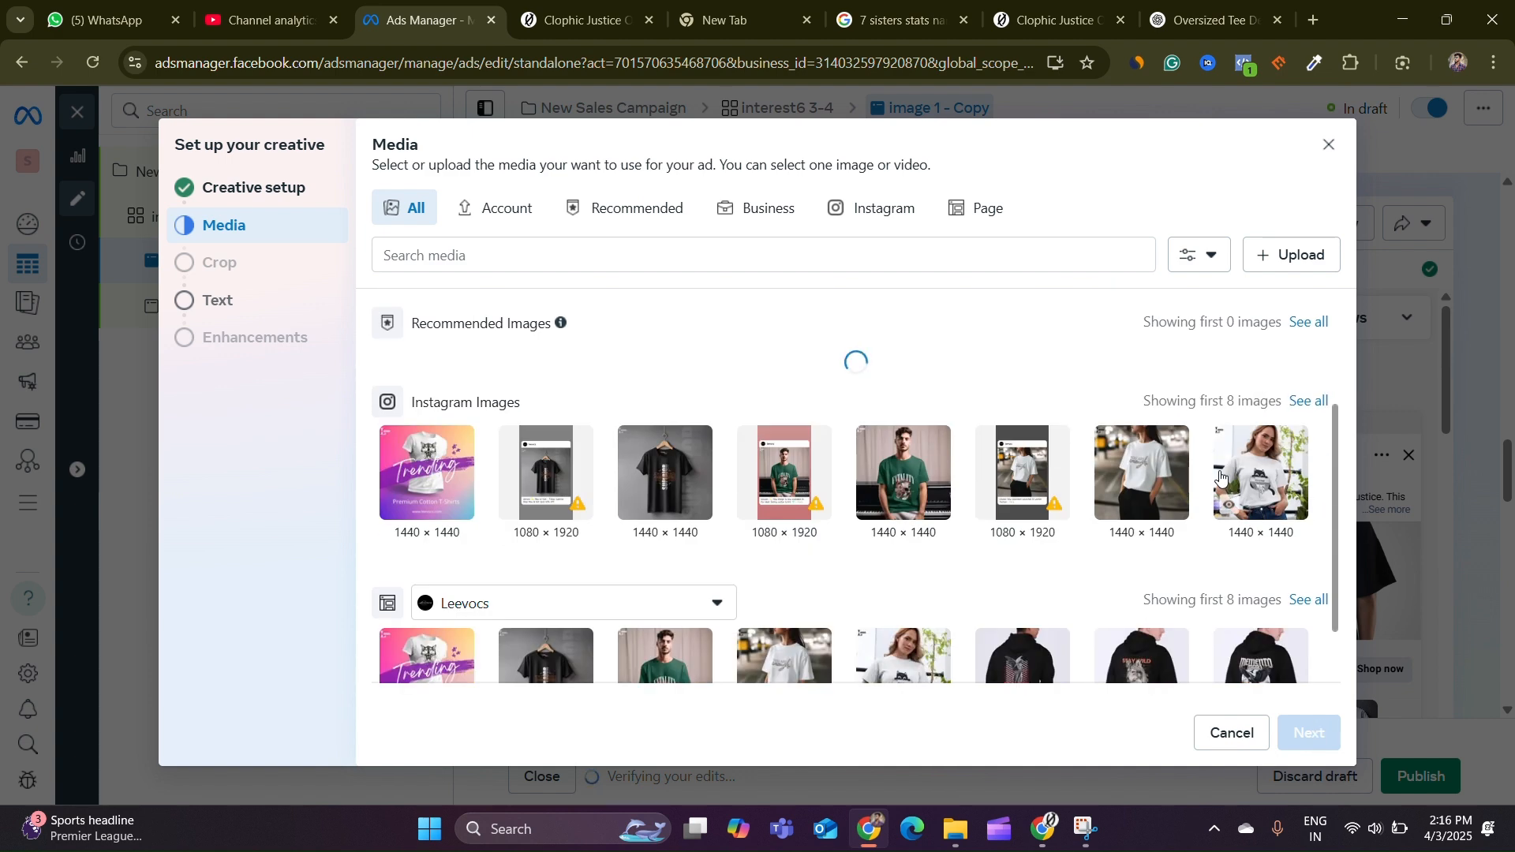
{"action": "scroll", "coordinate": [975, 426], "scroll_direction": "down", "scroll_amount": 1}
{"action": "scroll", "coordinate": [748, 501], "scroll_direction": "up", "scroll_amount": 3}
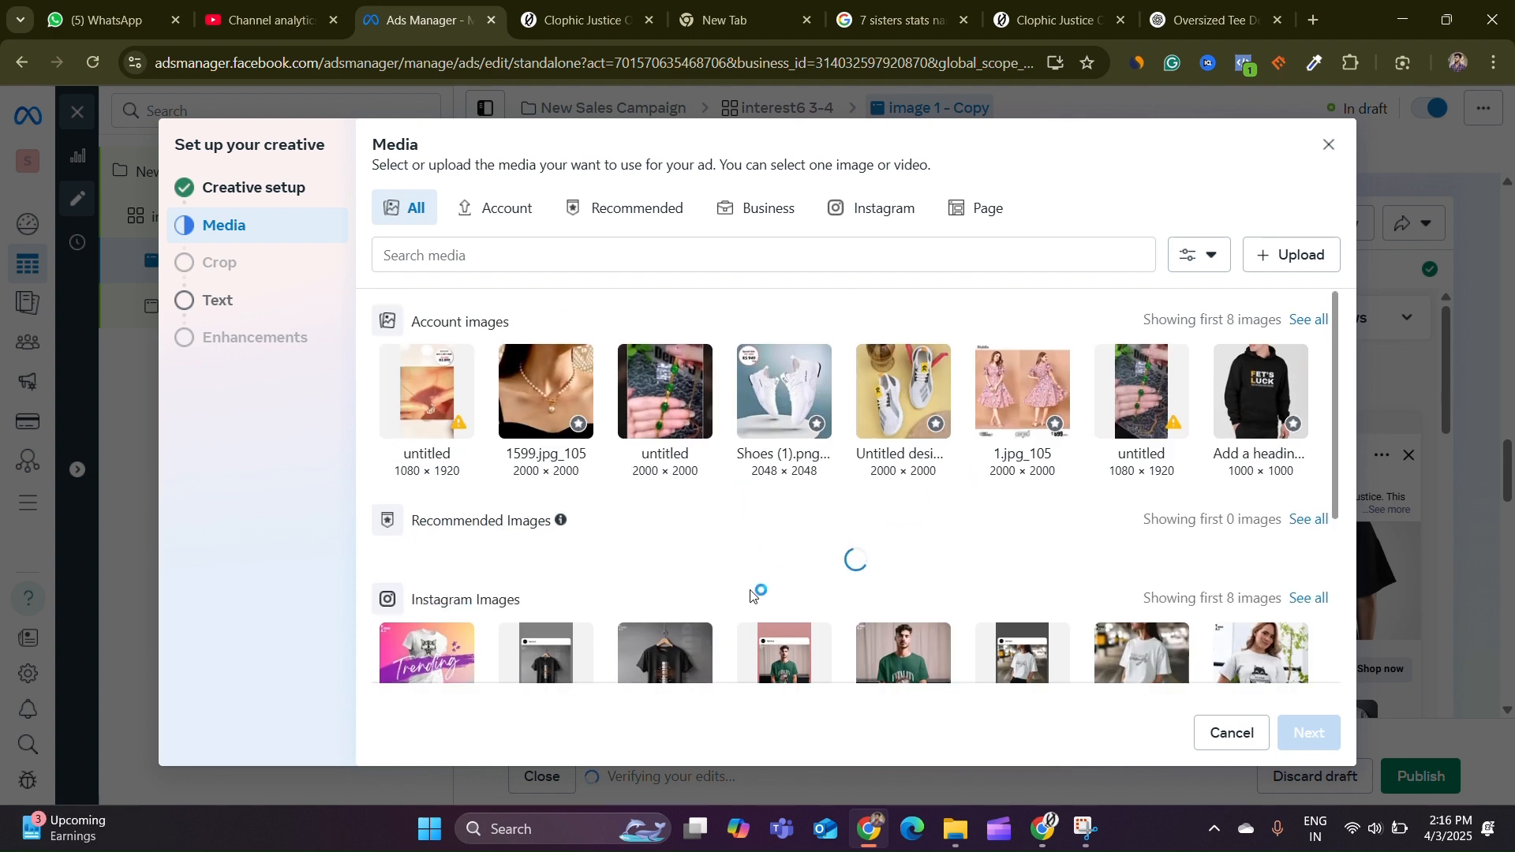
{"action": "scroll", "coordinate": [747, 588], "scroll_direction": "down", "scroll_amount": 2}
{"action": "left_click", "coordinate": [634, 503]}
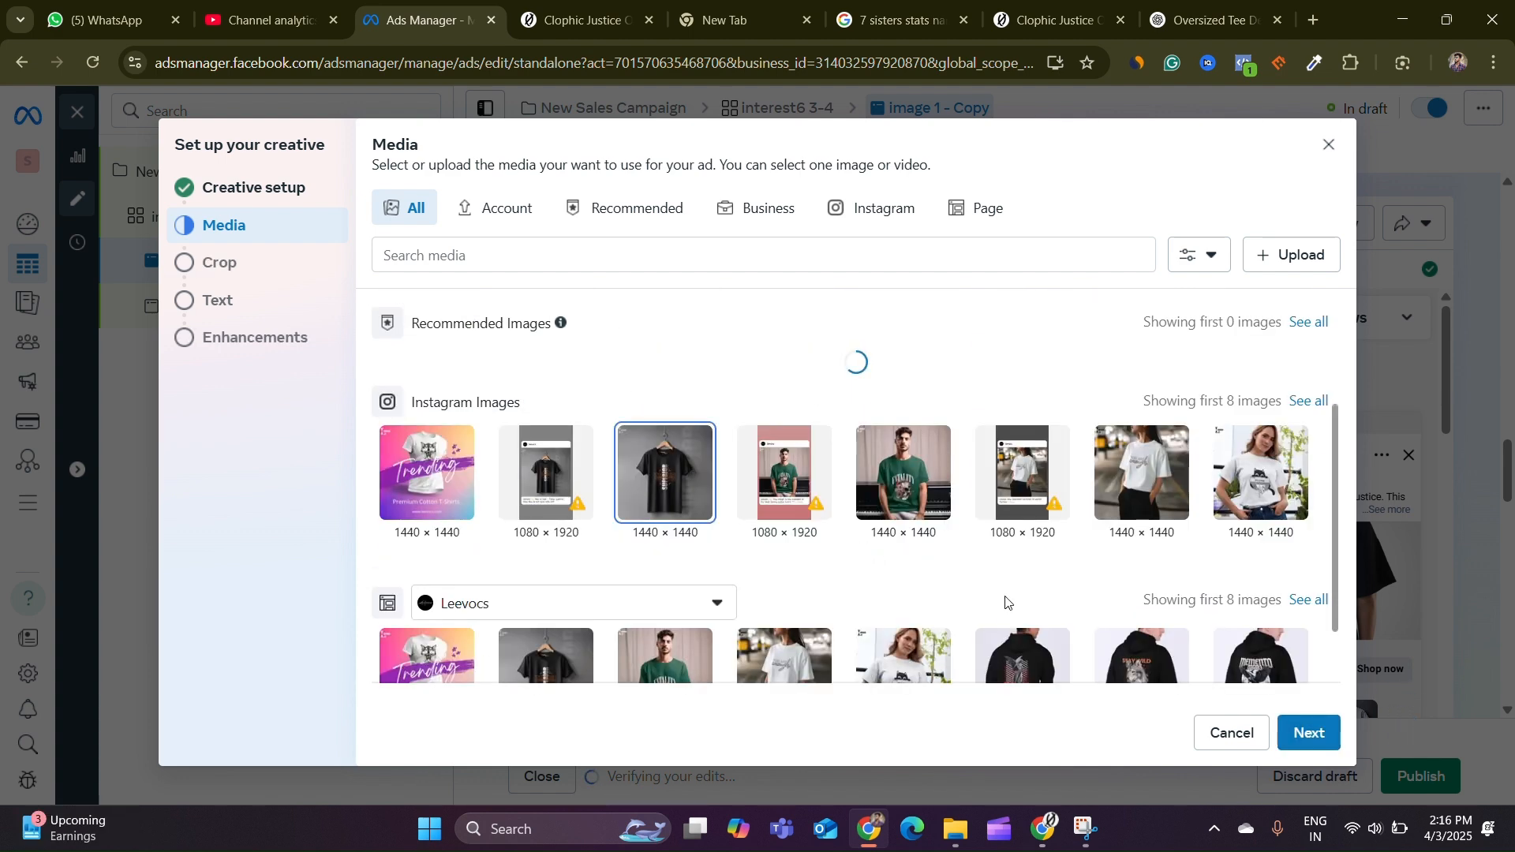
{"action": "left_click", "coordinate": [1303, 732]}
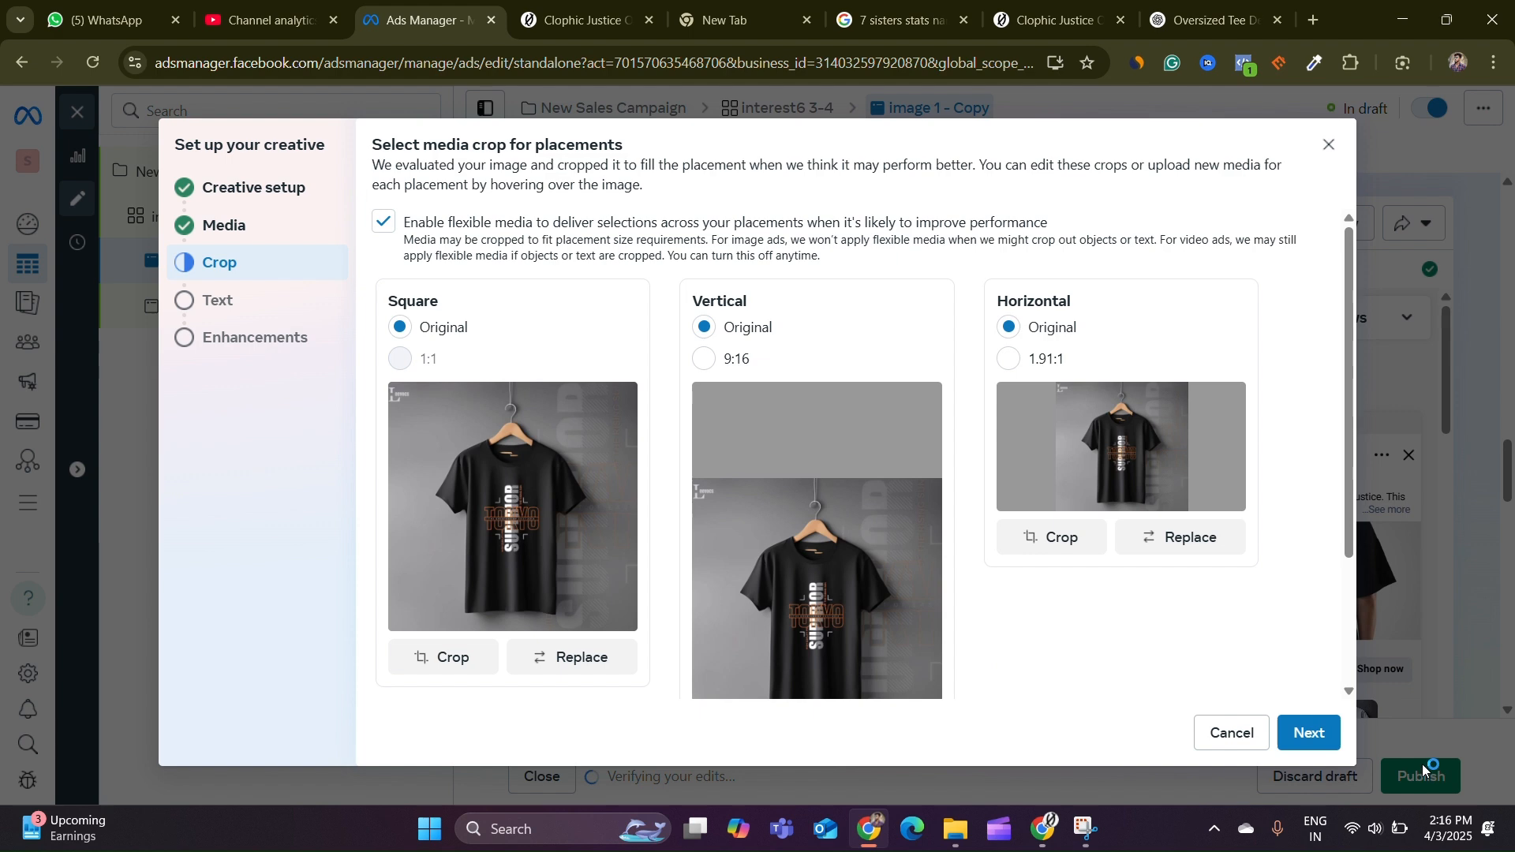
{"action": "left_click", "coordinate": [1314, 734]}
{"action": "left_click", "coordinate": [1332, 735]}
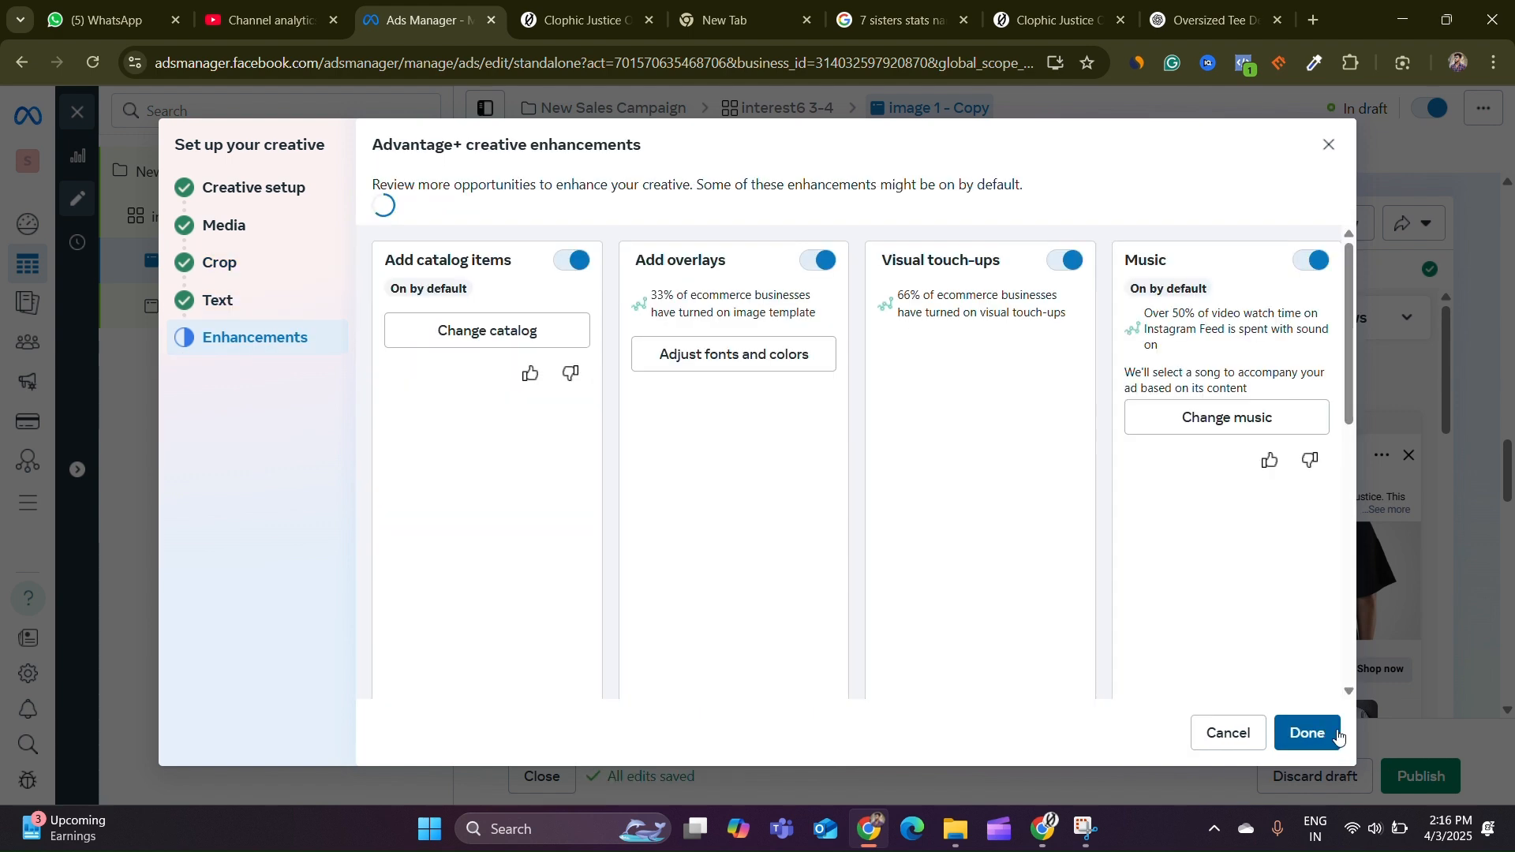
{"action": "left_click", "coordinate": [1307, 732]}
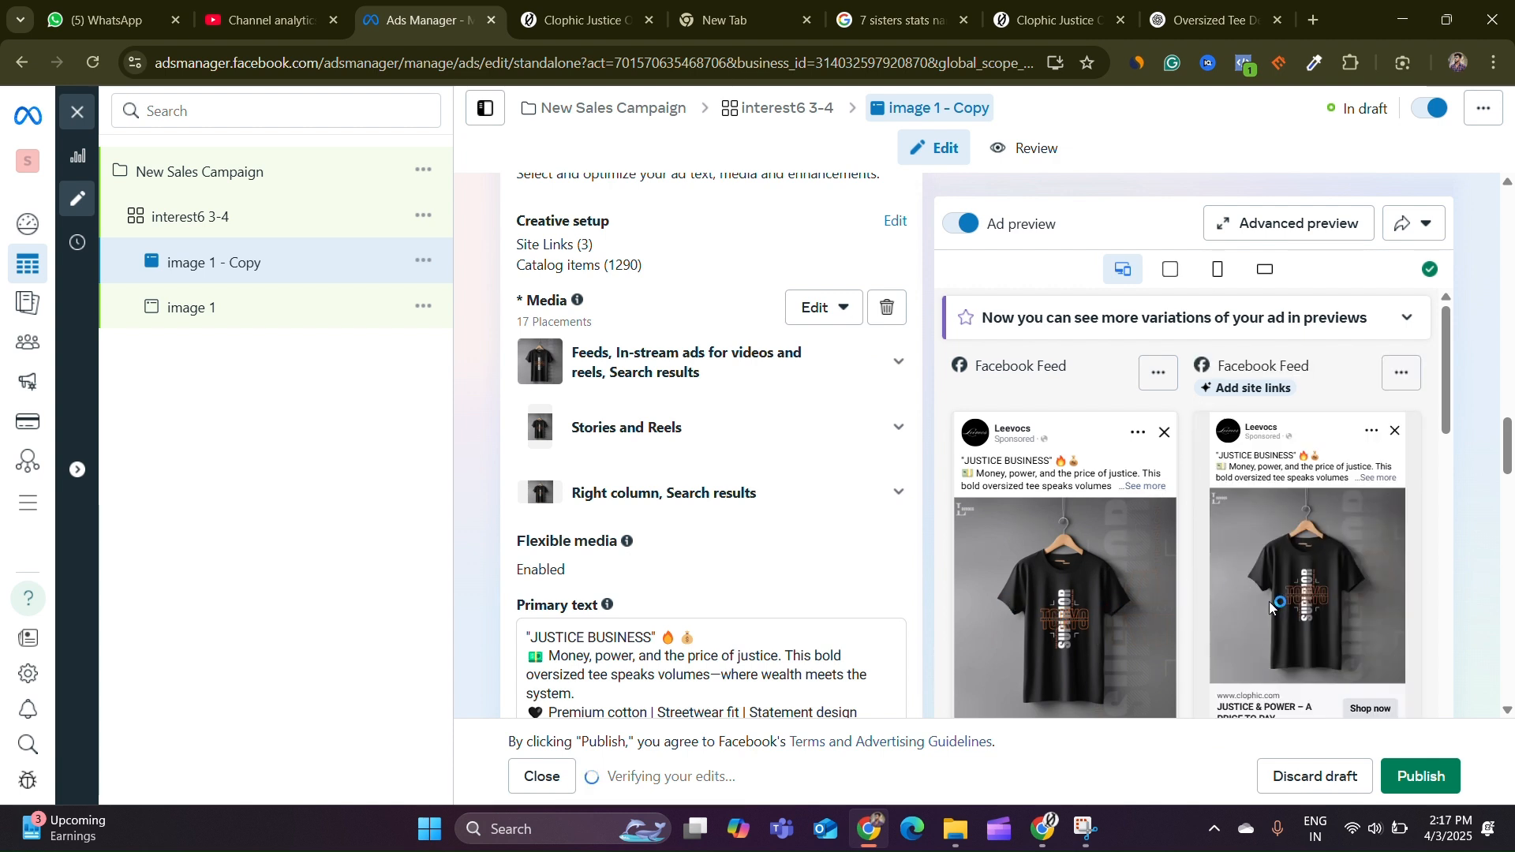
Rename the copied ad as image 2
{"action": "scroll", "coordinate": [1230, 595], "scroll_direction": "down", "scroll_amount": 5}
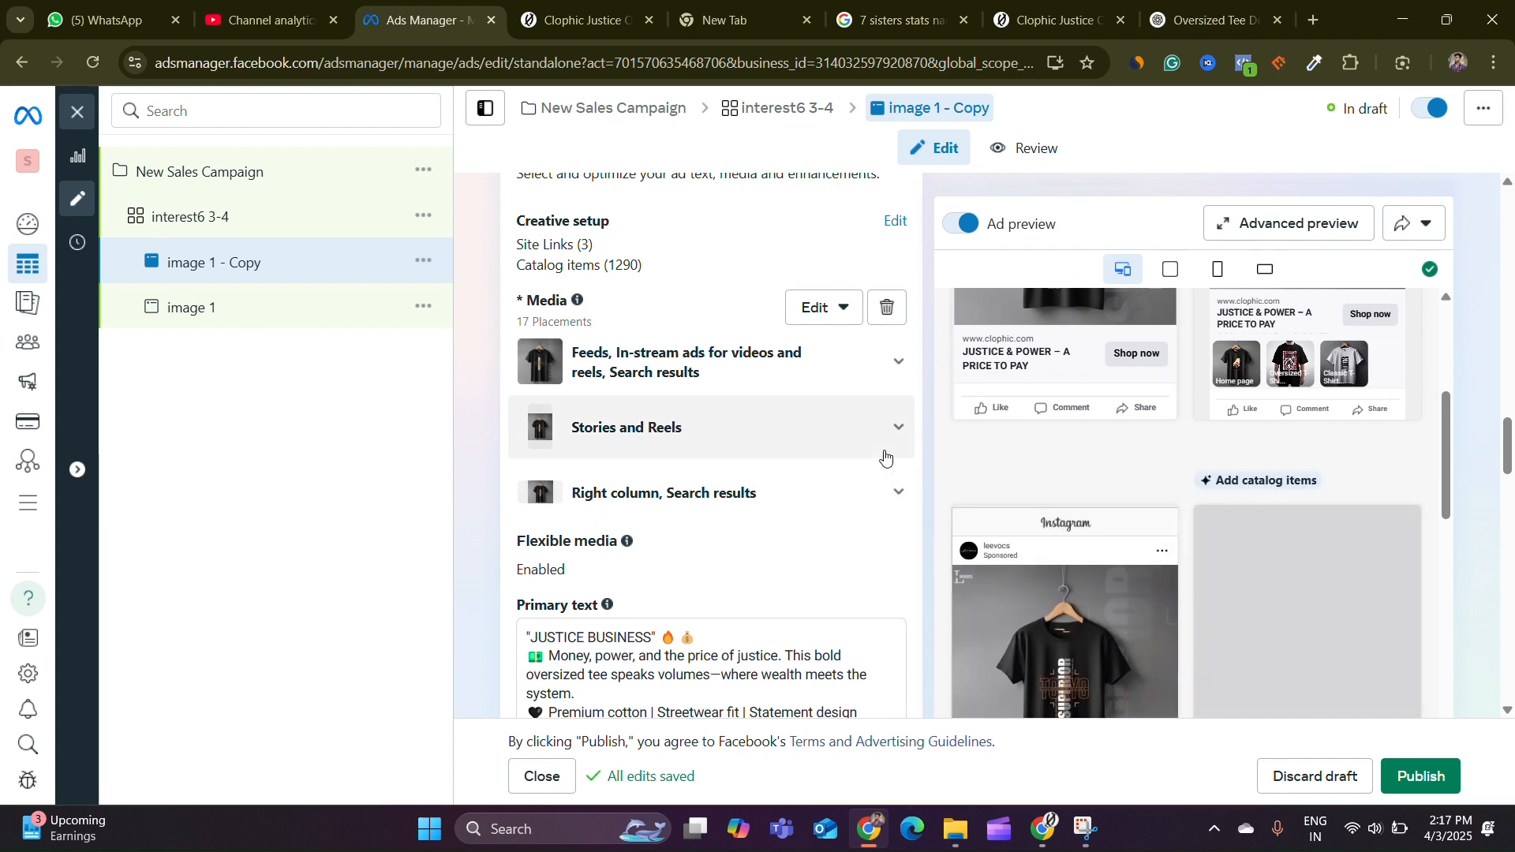
{"action": "scroll", "coordinate": [789, 434], "scroll_direction": "down", "scroll_amount": 10}
{"action": "scroll", "coordinate": [1089, 460], "scroll_direction": "down", "scroll_amount": 5}
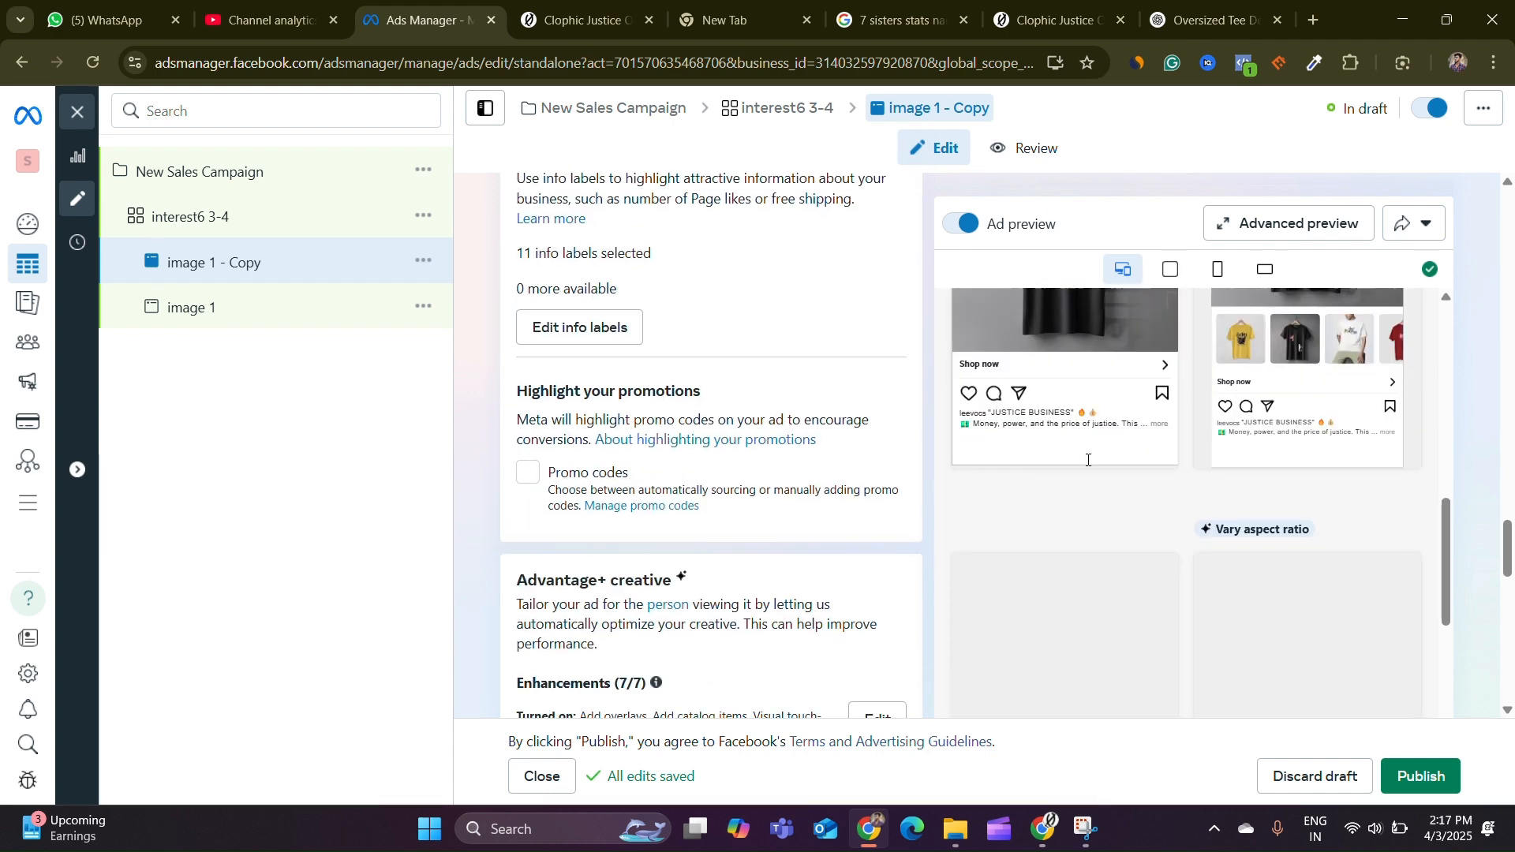
{"action": "scroll", "coordinate": [869, 471], "scroll_direction": "up", "scroll_amount": 10}
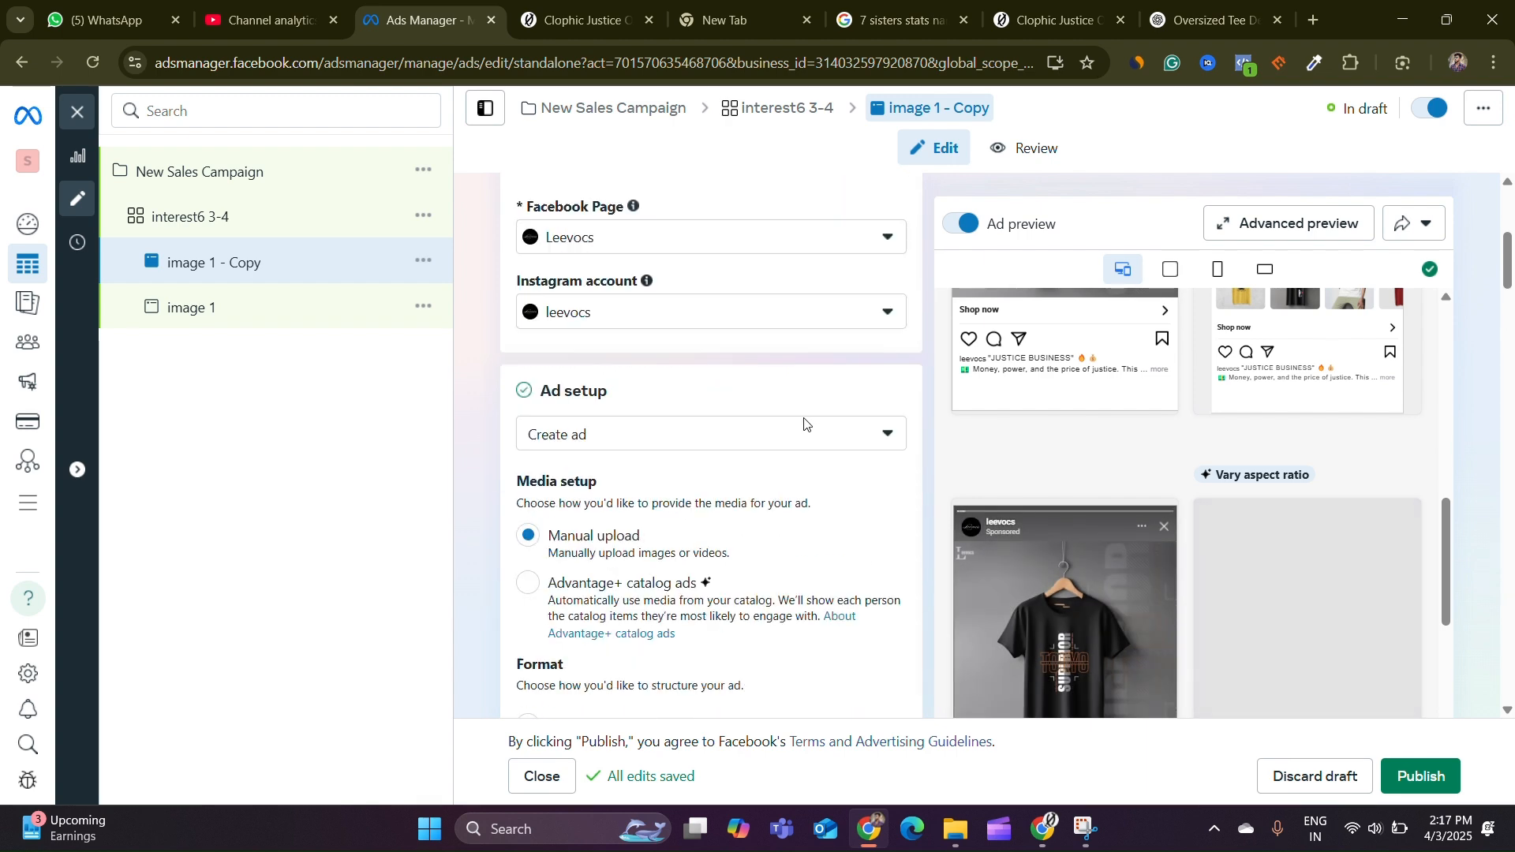
{"action": "scroll", "coordinate": [805, 424], "scroll_direction": "up", "scroll_amount": 5}
{"action": "left_click_drag", "start_coordinate": [570, 254], "coordinate": [849, 257]}
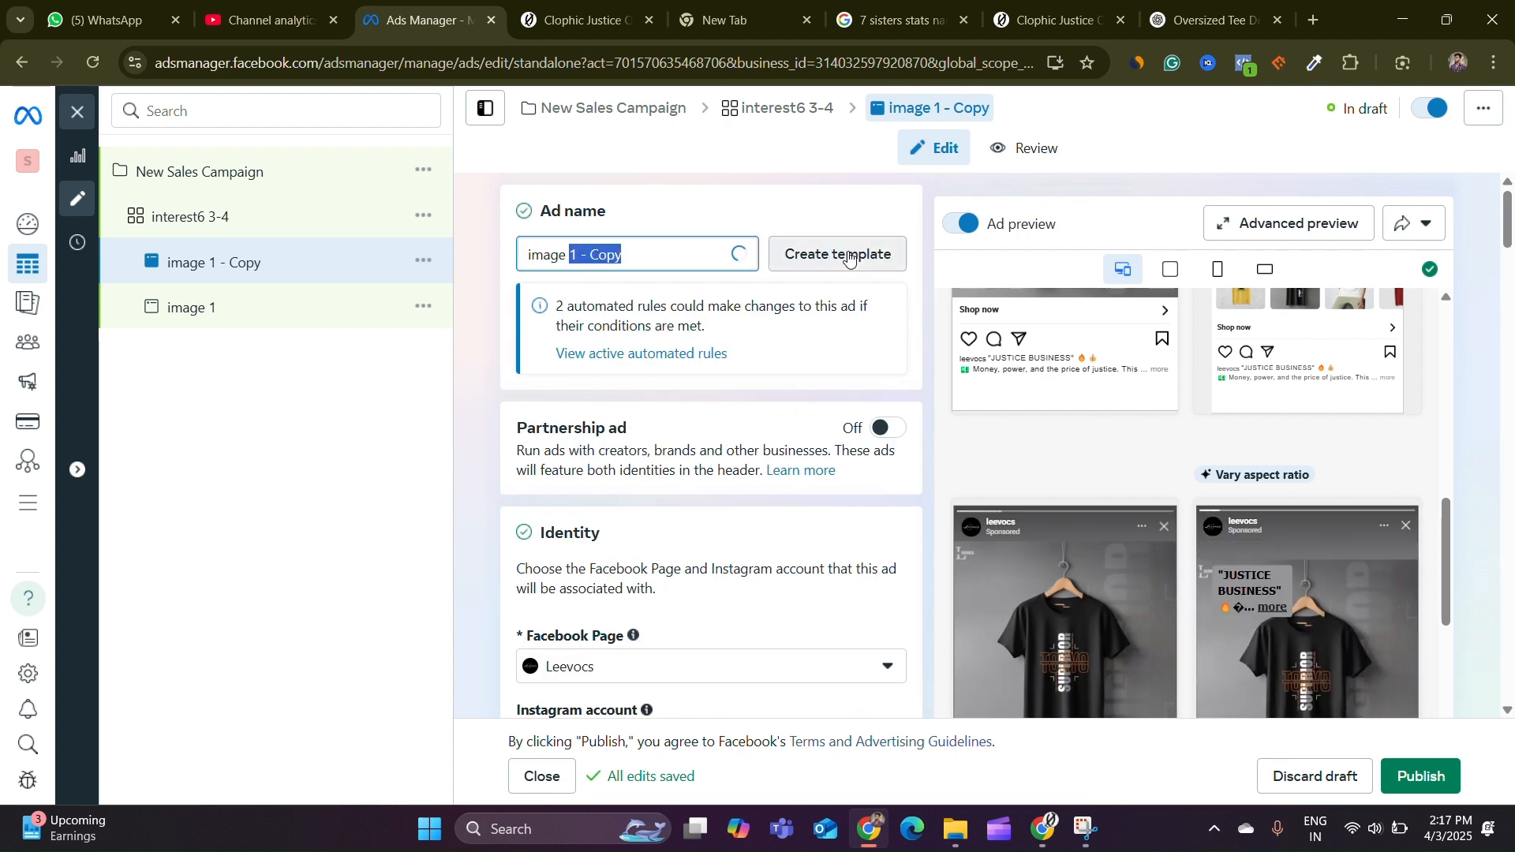
{"action": "type", "text": "2"}
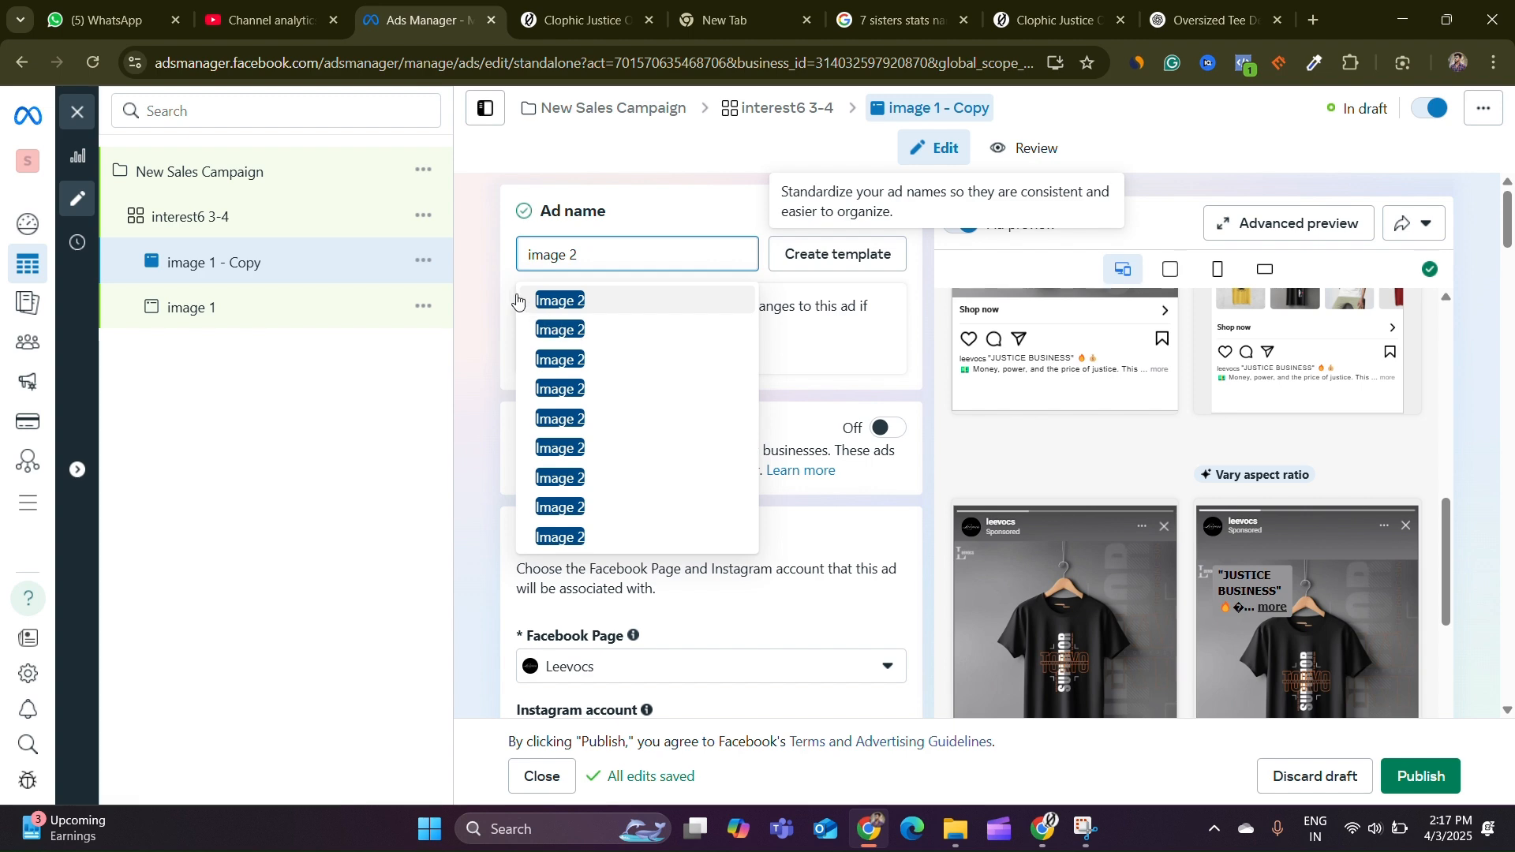
Scroll through image 2's ad setup, destination, creative text and tracking settings
{"action": "scroll", "coordinate": [710, 394], "scroll_direction": "down", "scroll_amount": 8}
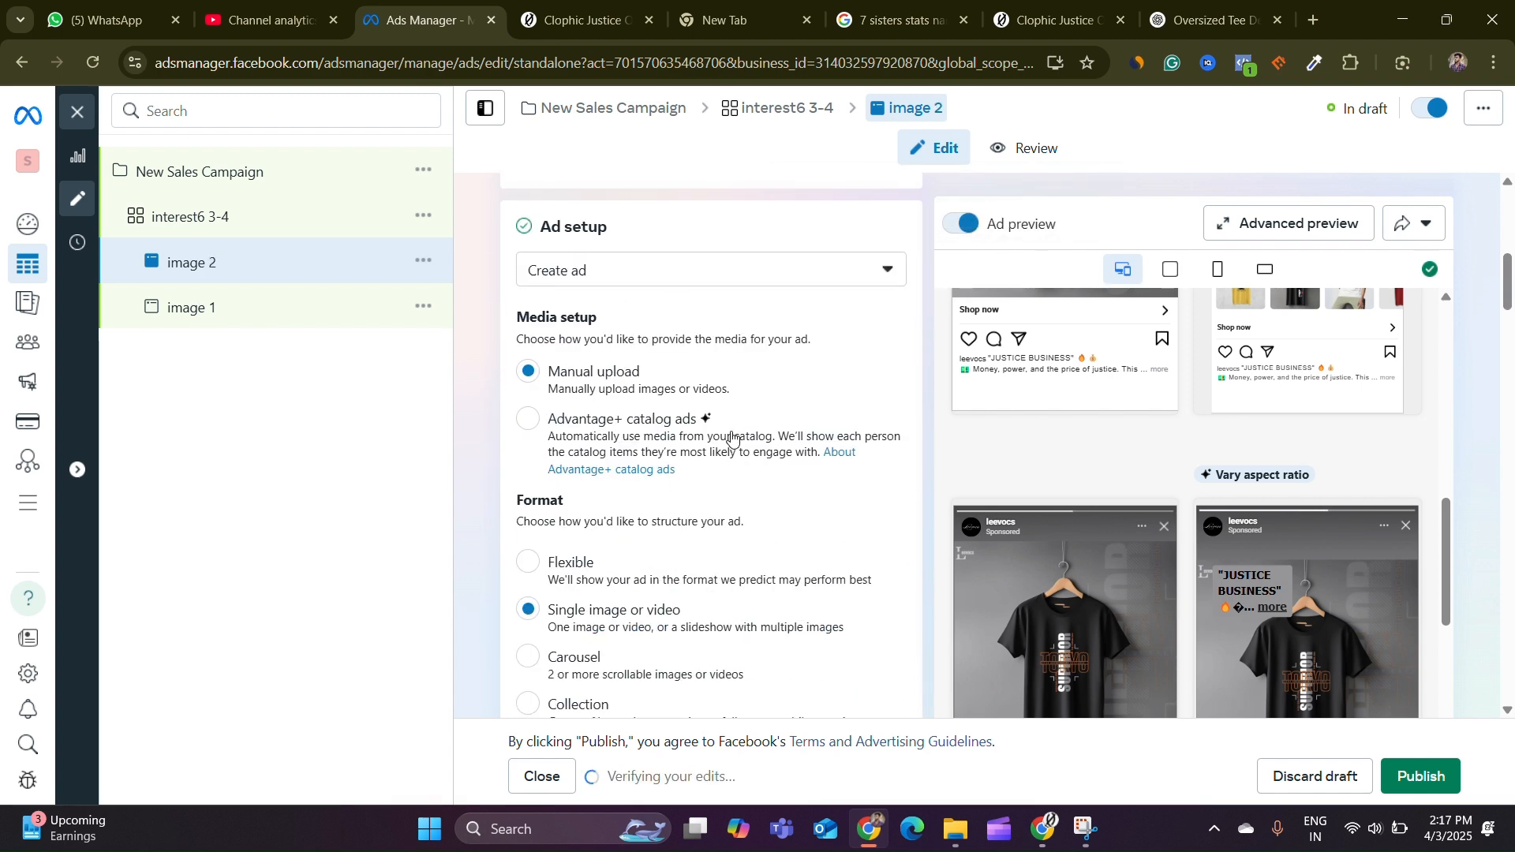
{"action": "scroll", "coordinate": [720, 429], "scroll_direction": "down", "scroll_amount": 2}
{"action": "scroll", "coordinate": [726, 423], "scroll_direction": "up", "scroll_amount": 4}
{"action": "scroll", "coordinate": [730, 422], "scroll_direction": "down", "scroll_amount": 13}
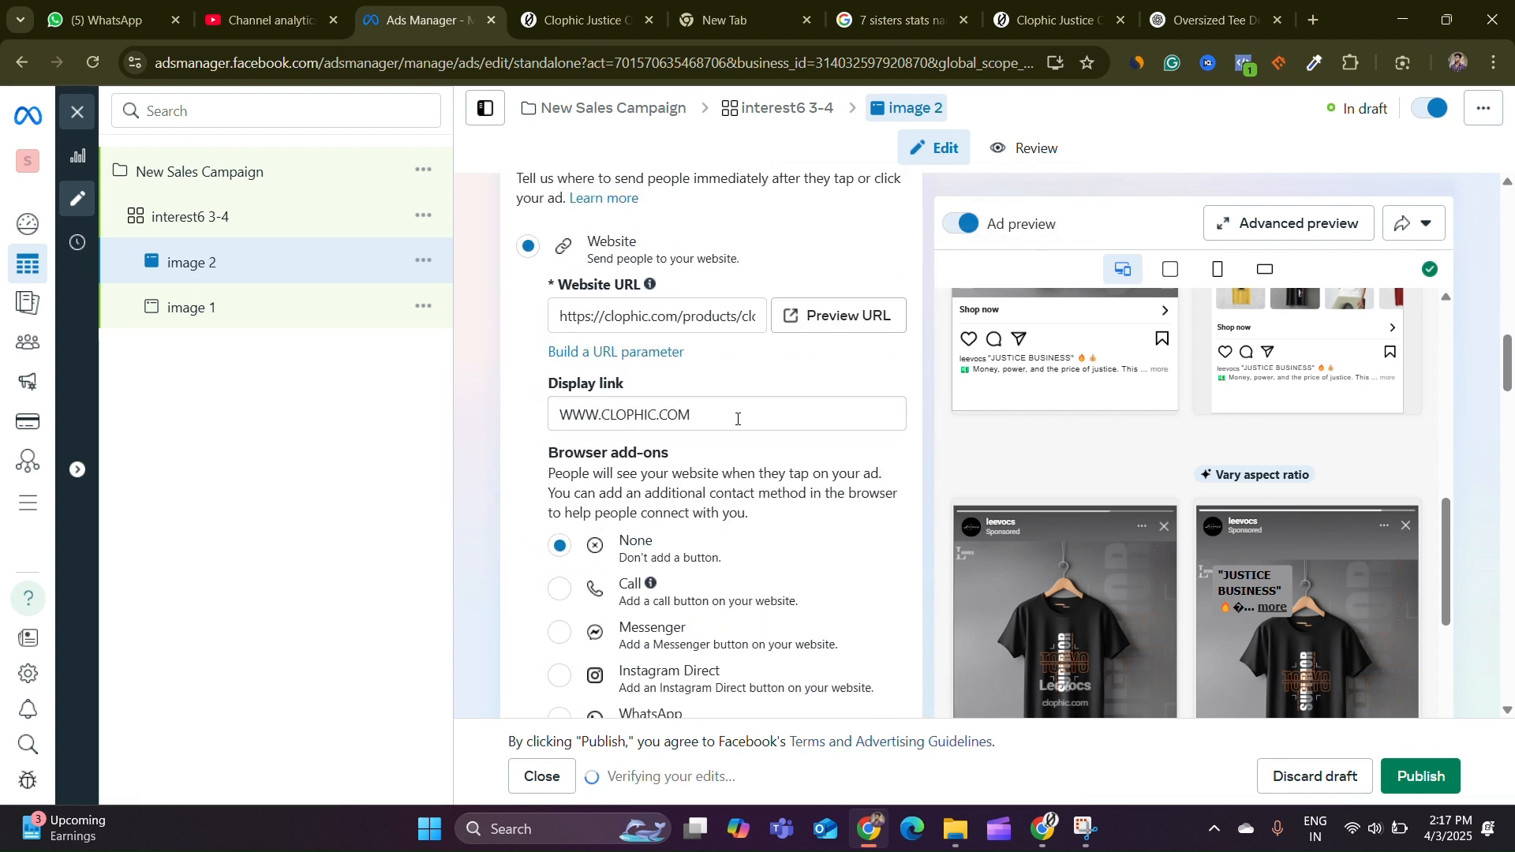
{"action": "scroll", "coordinate": [734, 410], "scroll_direction": "down", "scroll_amount": 3}
{"action": "scroll", "coordinate": [719, 379], "scroll_direction": "up", "scroll_amount": 3}
{"action": "scroll", "coordinate": [702, 347], "scroll_direction": "down", "scroll_amount": 7}
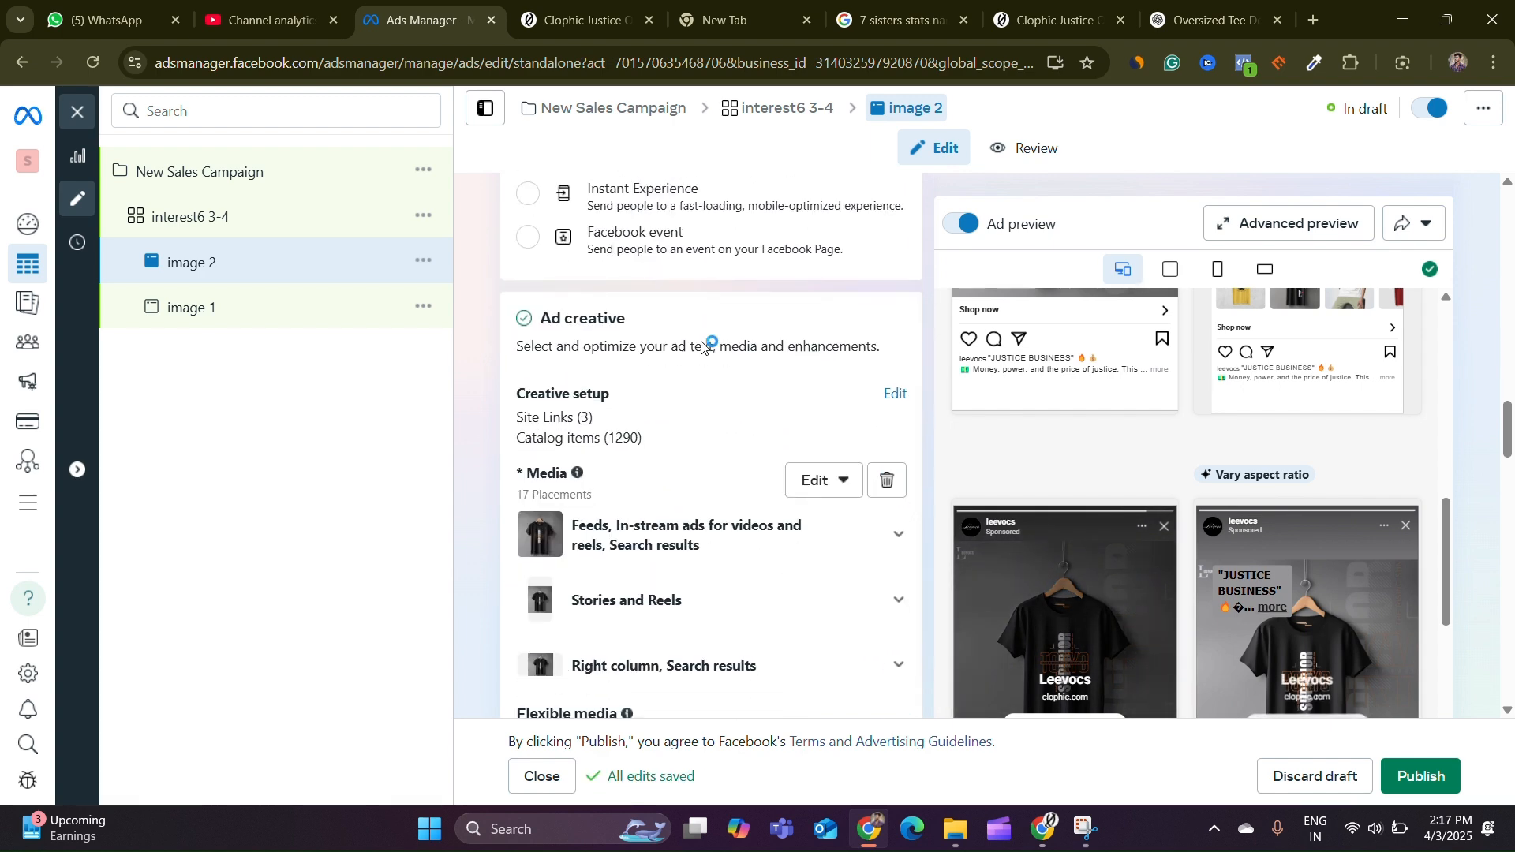
{"action": "scroll", "coordinate": [703, 347], "scroll_direction": "down", "scroll_amount": 6}
{"action": "scroll", "coordinate": [782, 326], "scroll_direction": "down", "scroll_amount": 4}
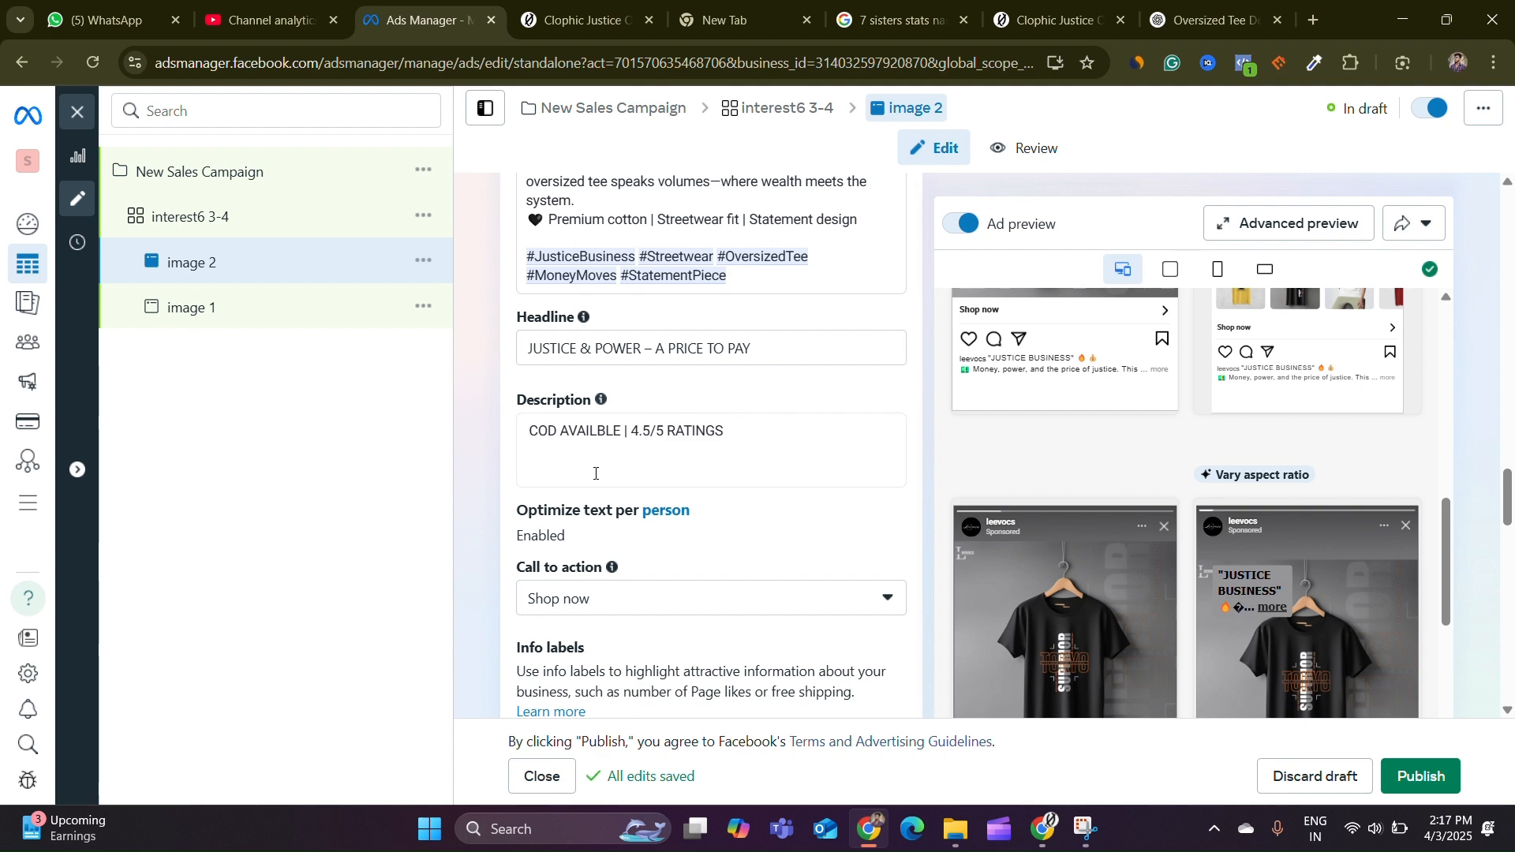
{"action": "scroll", "coordinate": [680, 454], "scroll_direction": "down", "scroll_amount": 2}
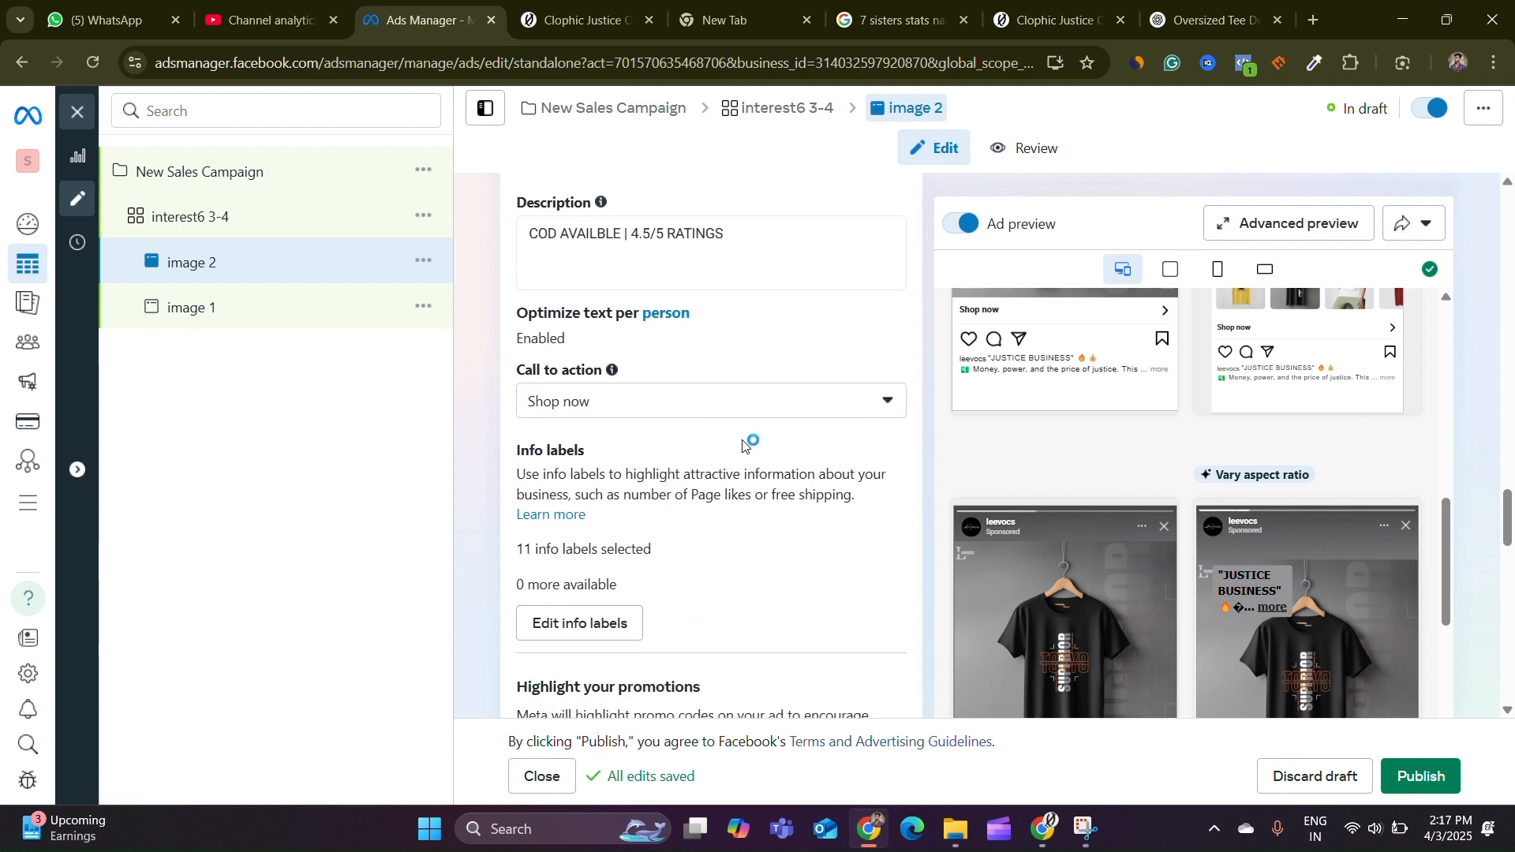
{"action": "scroll", "coordinate": [771, 442], "scroll_direction": "down", "scroll_amount": 12}
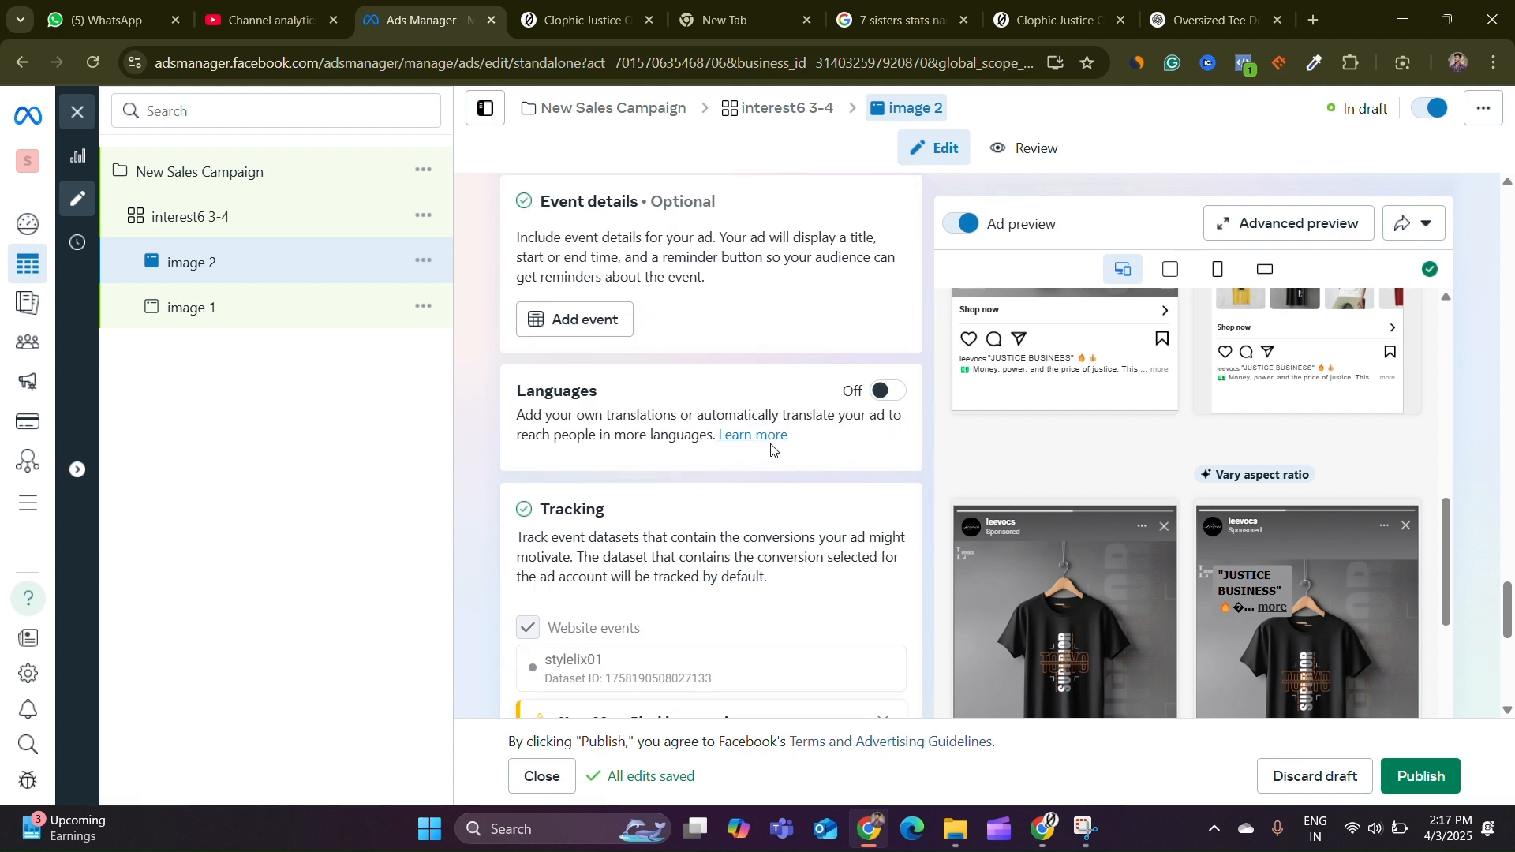
{"action": "scroll", "coordinate": [773, 445], "scroll_direction": "down", "scroll_amount": 8}
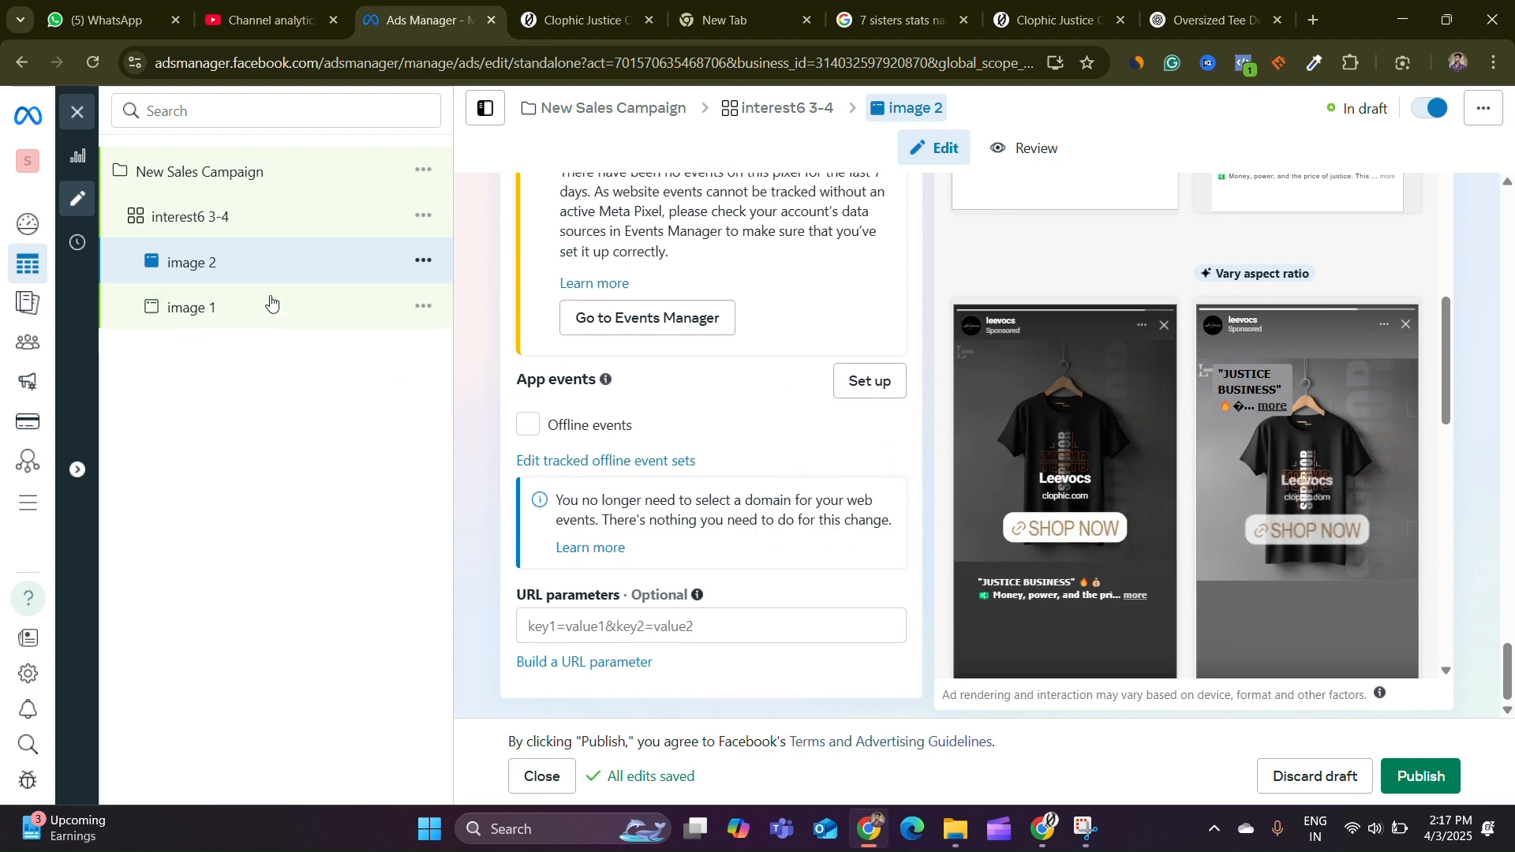
Open the interest6 3-4 ad set and review its conversion, budget, audience and placement settings
{"action": "left_click", "coordinate": [207, 215]}
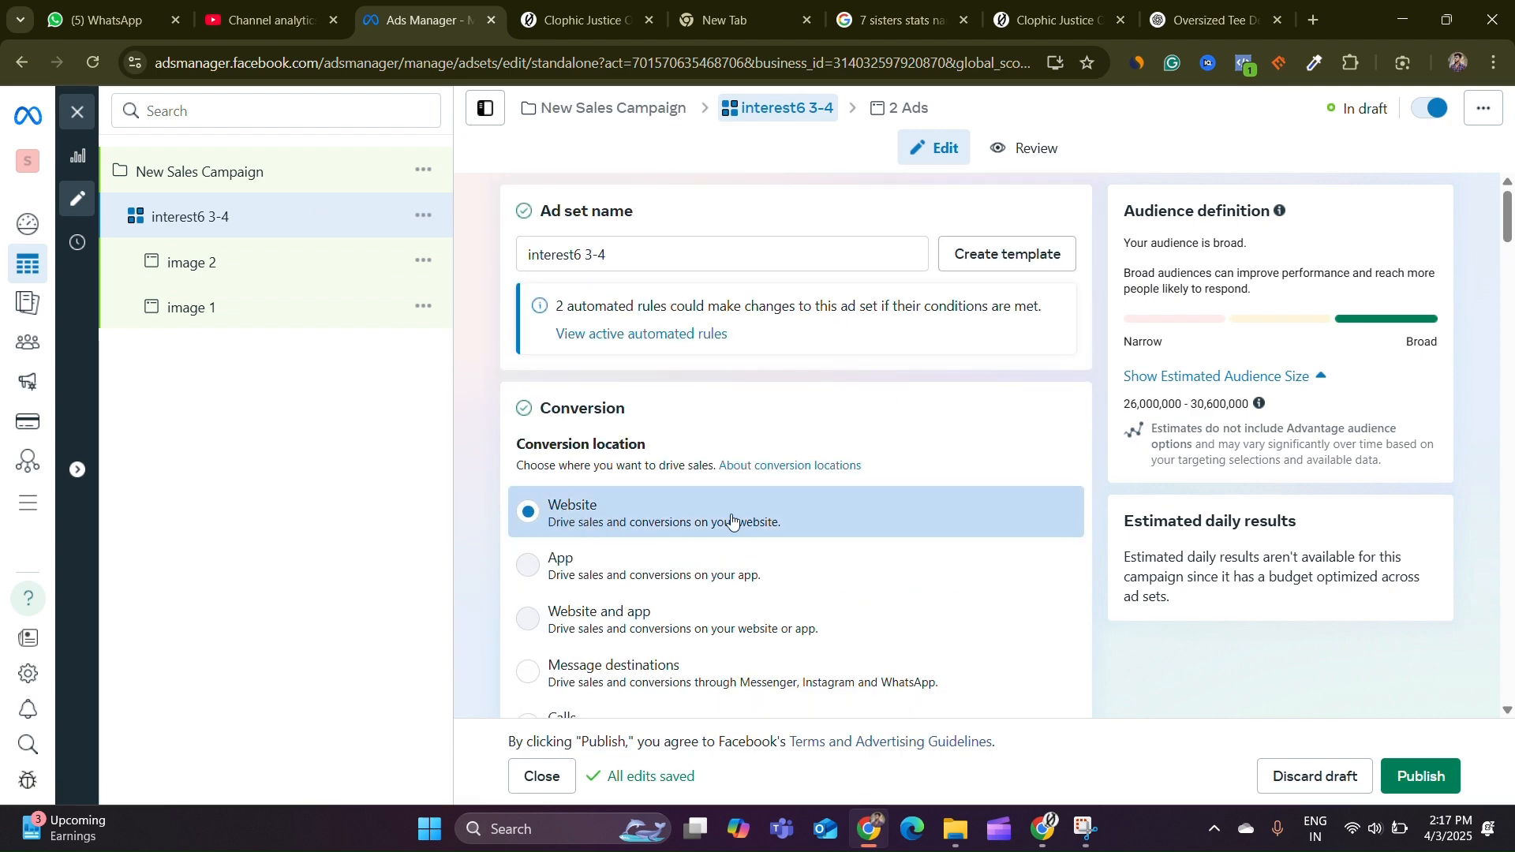
{"action": "scroll", "coordinate": [829, 520], "scroll_direction": "down", "scroll_amount": 5}
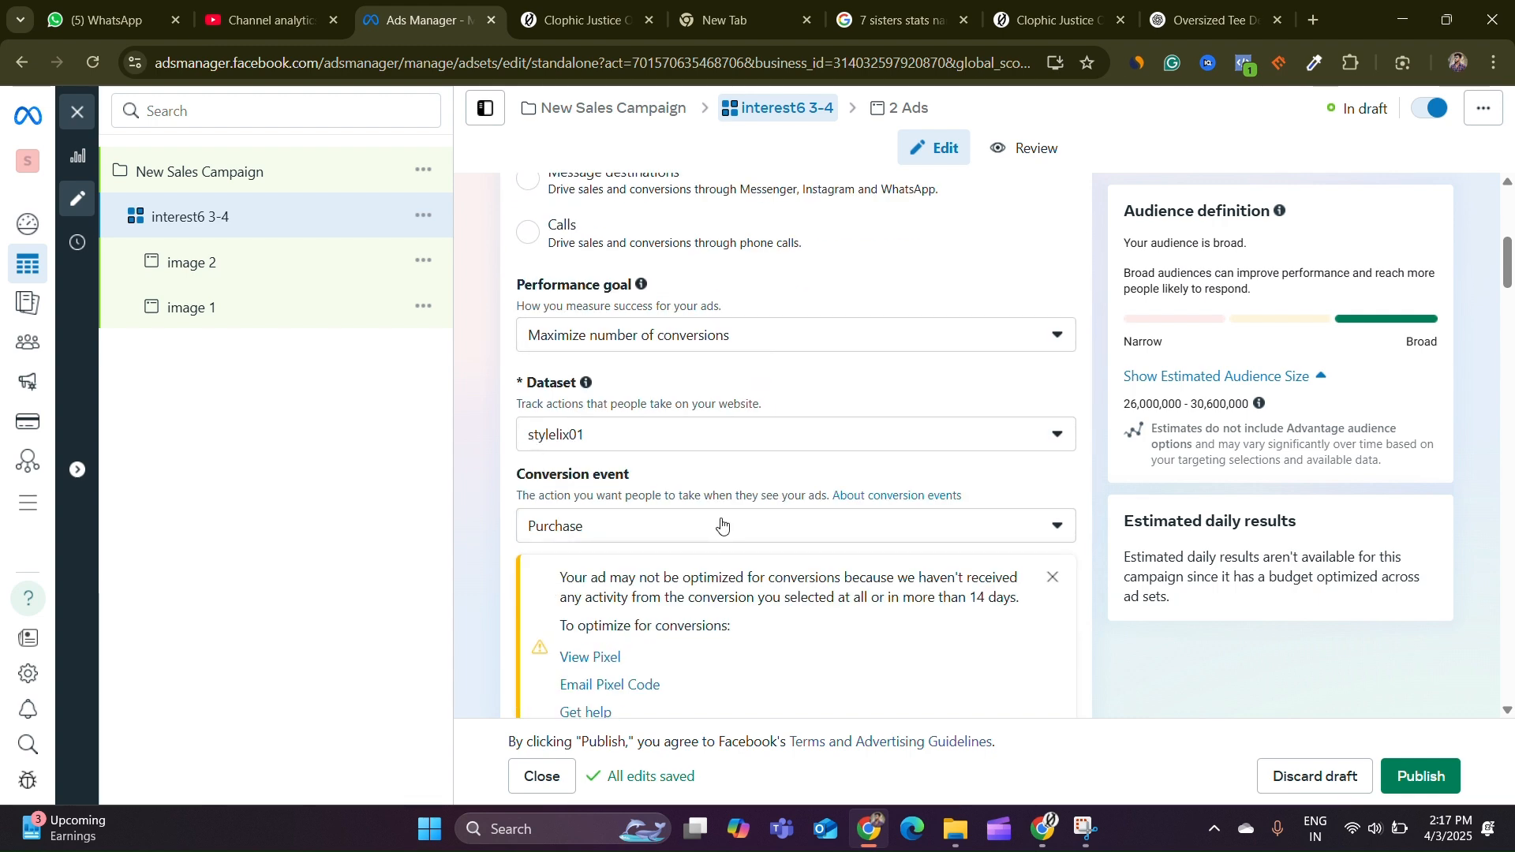
{"action": "scroll", "coordinate": [719, 526], "scroll_direction": "down", "scroll_amount": 10}
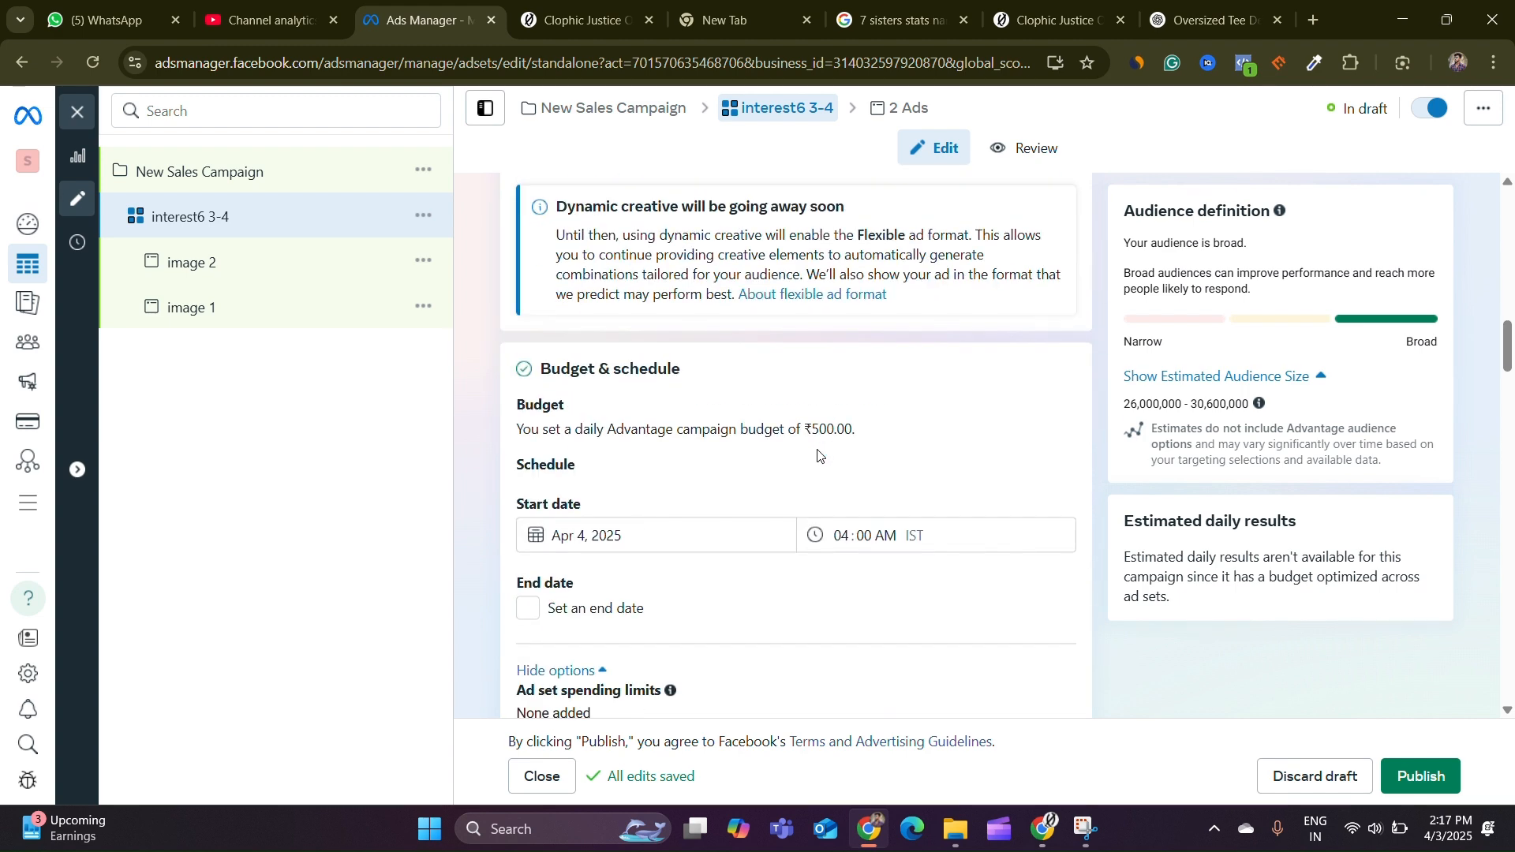
{"action": "scroll", "coordinate": [939, 394], "scroll_direction": "down", "scroll_amount": 1}
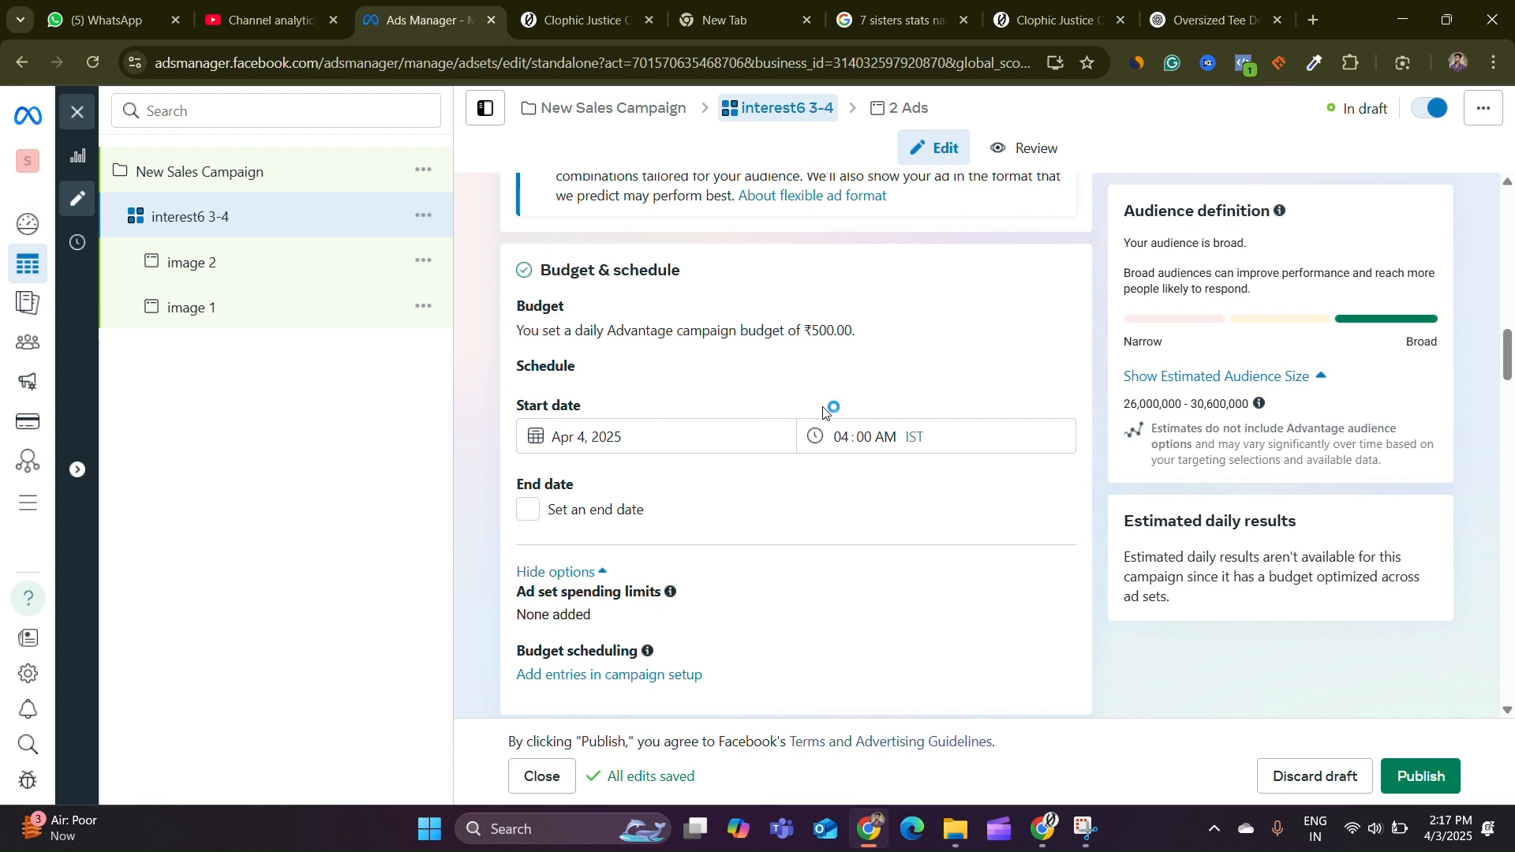
{"action": "scroll", "coordinate": [940, 444], "scroll_direction": "down", "scroll_amount": 5}
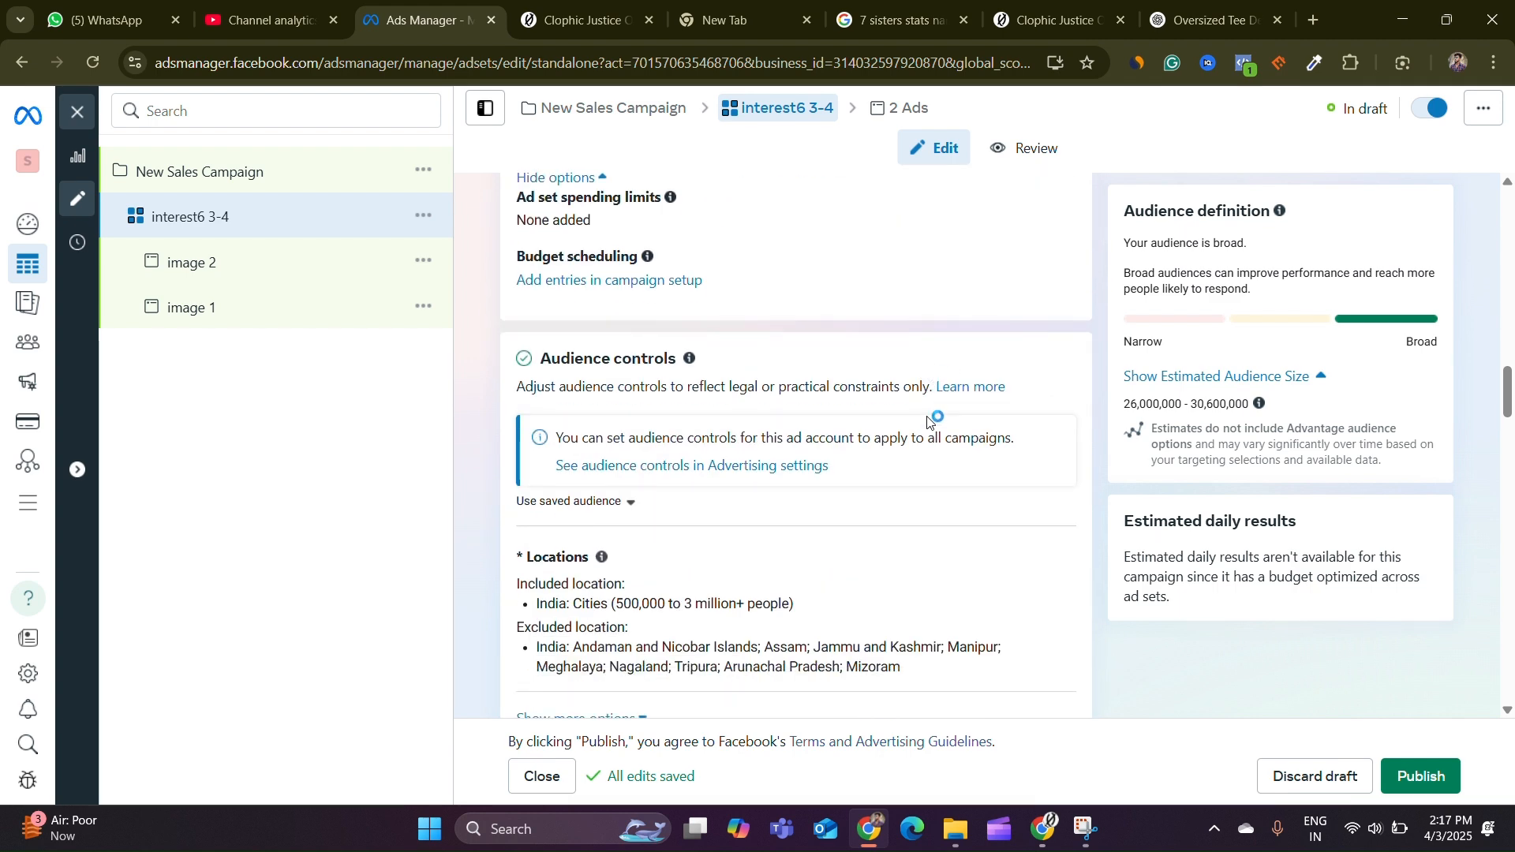
{"action": "scroll", "coordinate": [656, 307], "scroll_direction": "down", "scroll_amount": 2}
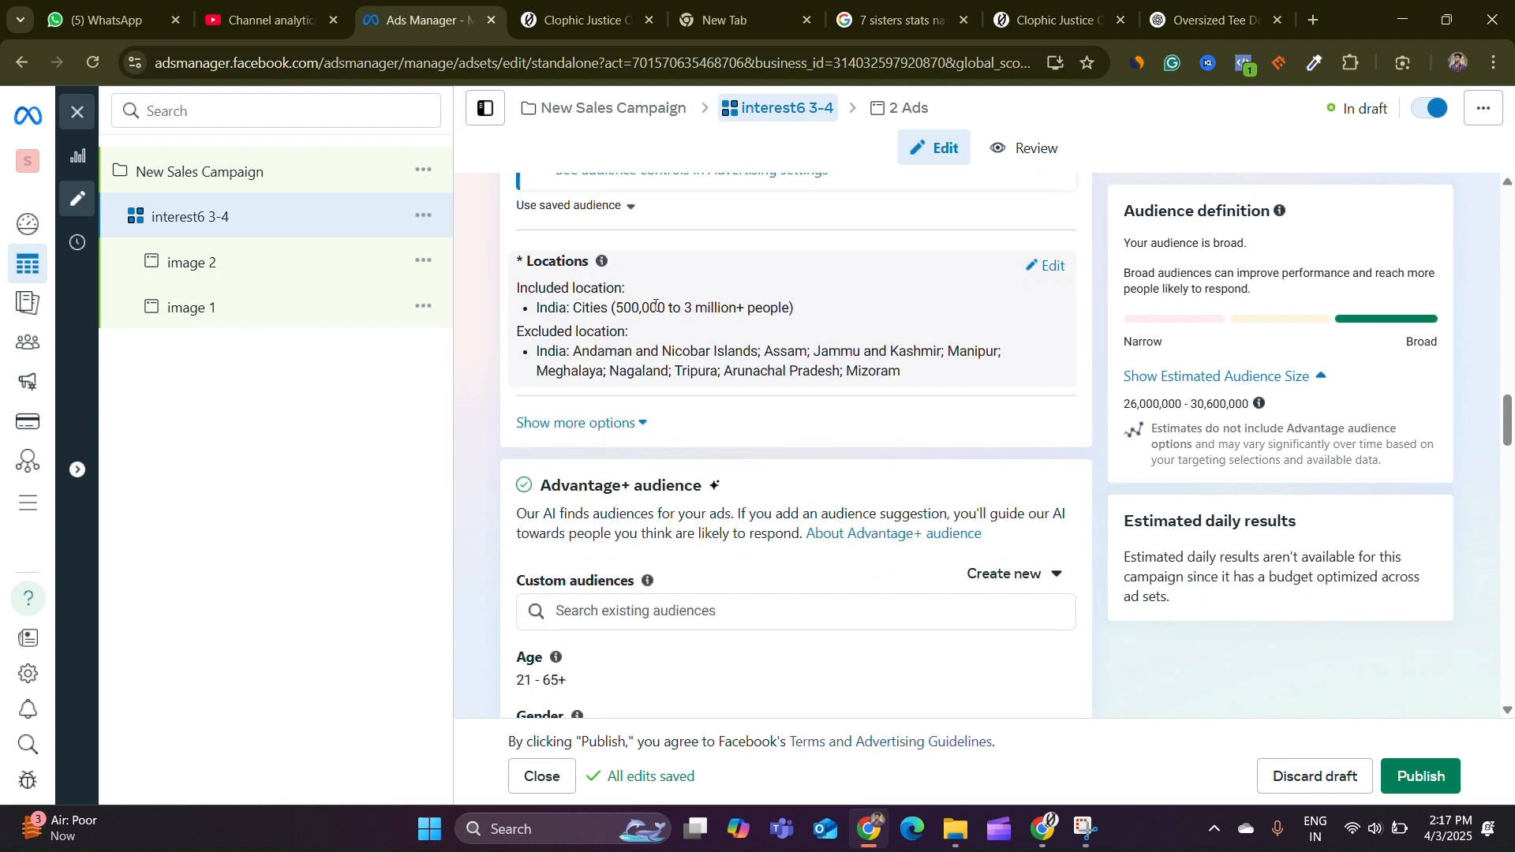
{"action": "scroll", "coordinate": [756, 305], "scroll_direction": "down", "scroll_amount": 4}
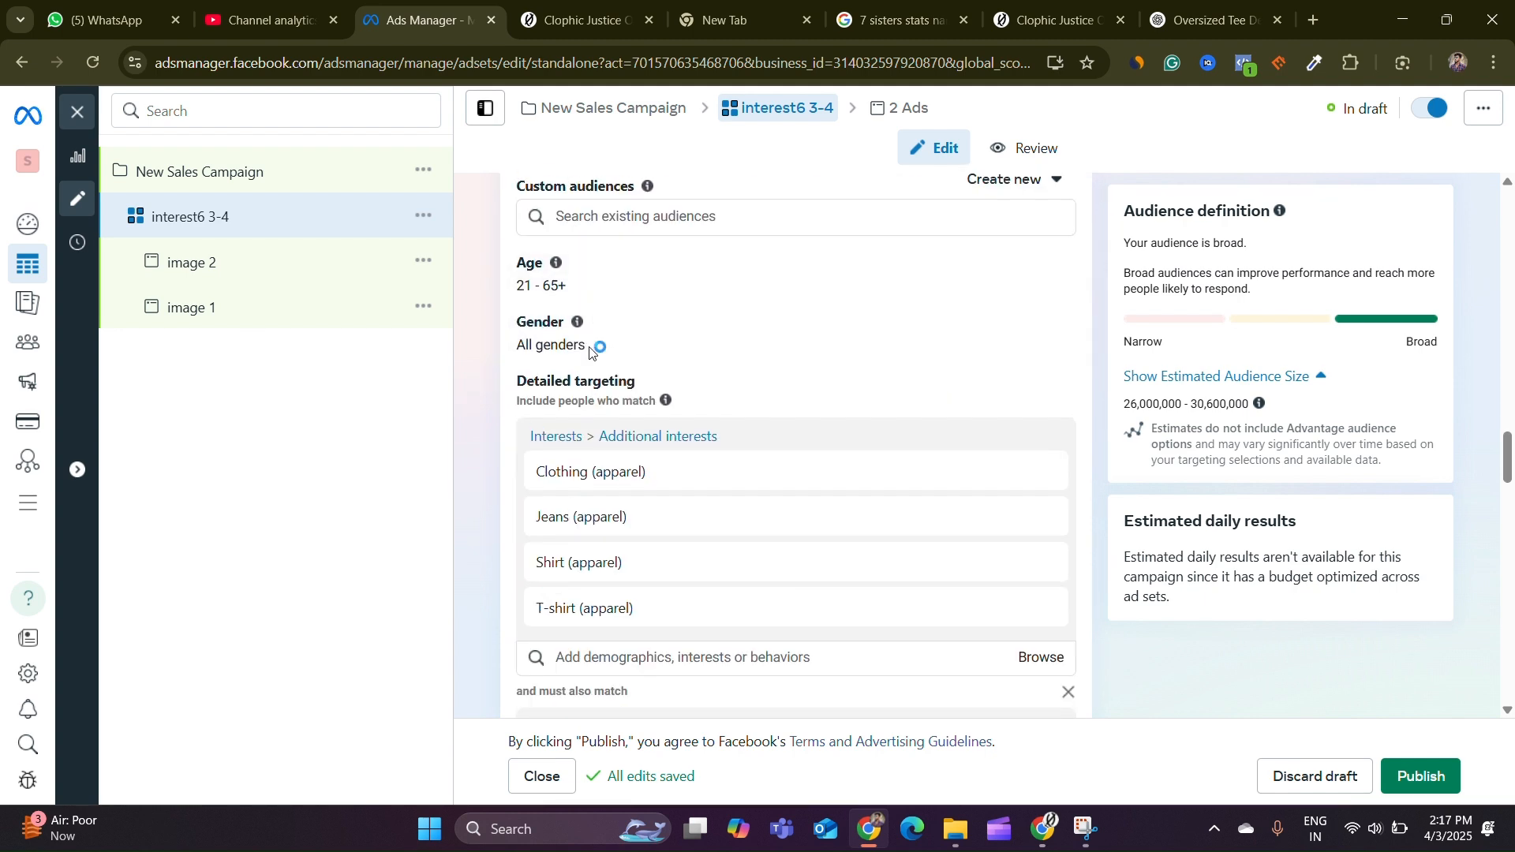
{"action": "scroll", "coordinate": [595, 348], "scroll_direction": "down", "scroll_amount": 4}
{"action": "scroll", "coordinate": [826, 450], "scroll_direction": "down", "scroll_amount": 9}
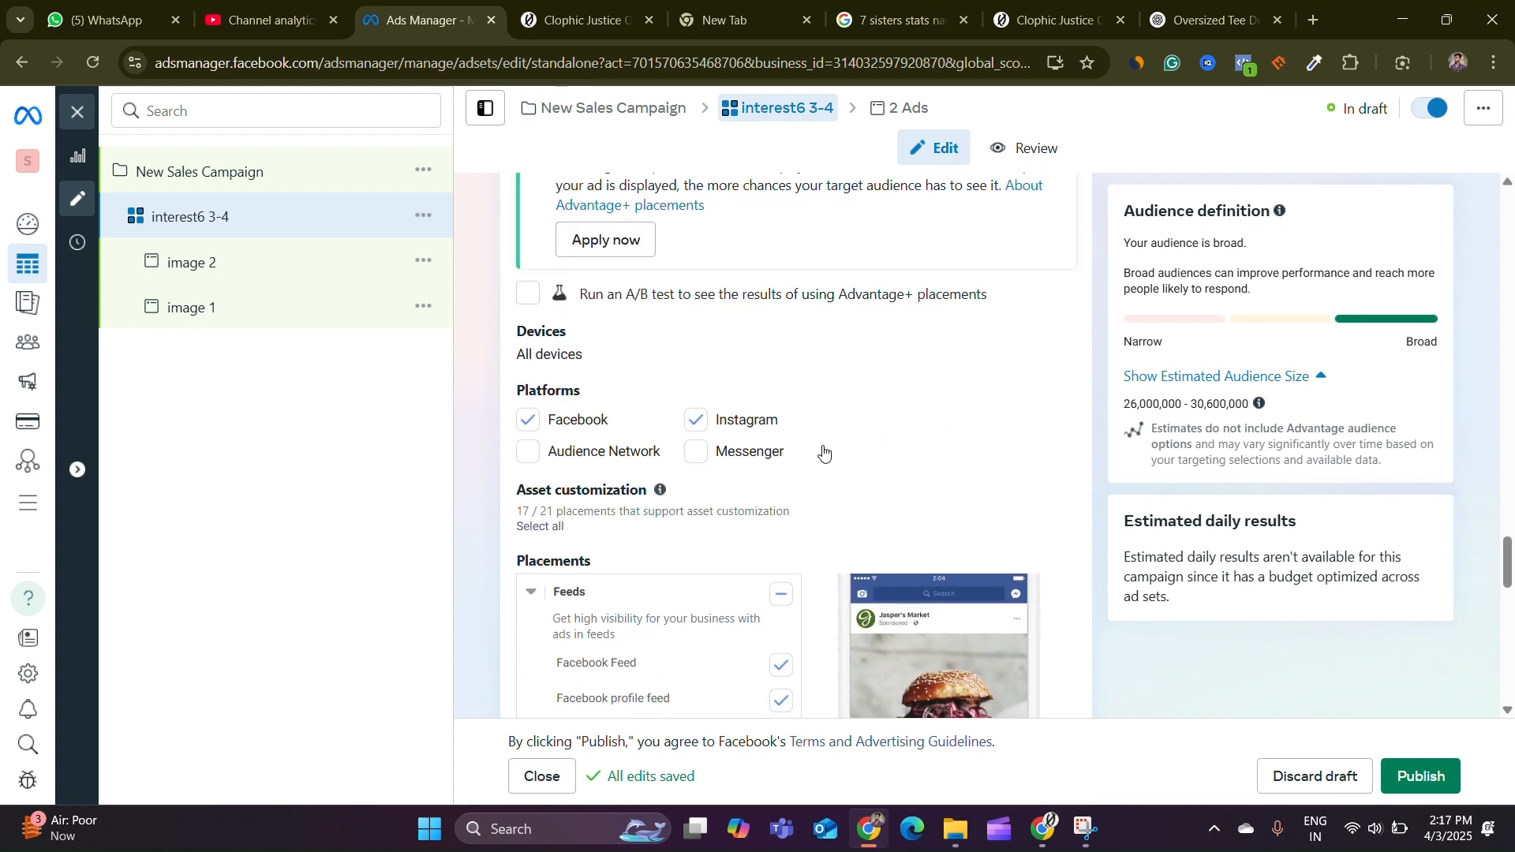
{"action": "scroll", "coordinate": [836, 448], "scroll_direction": "up", "scroll_amount": 3}
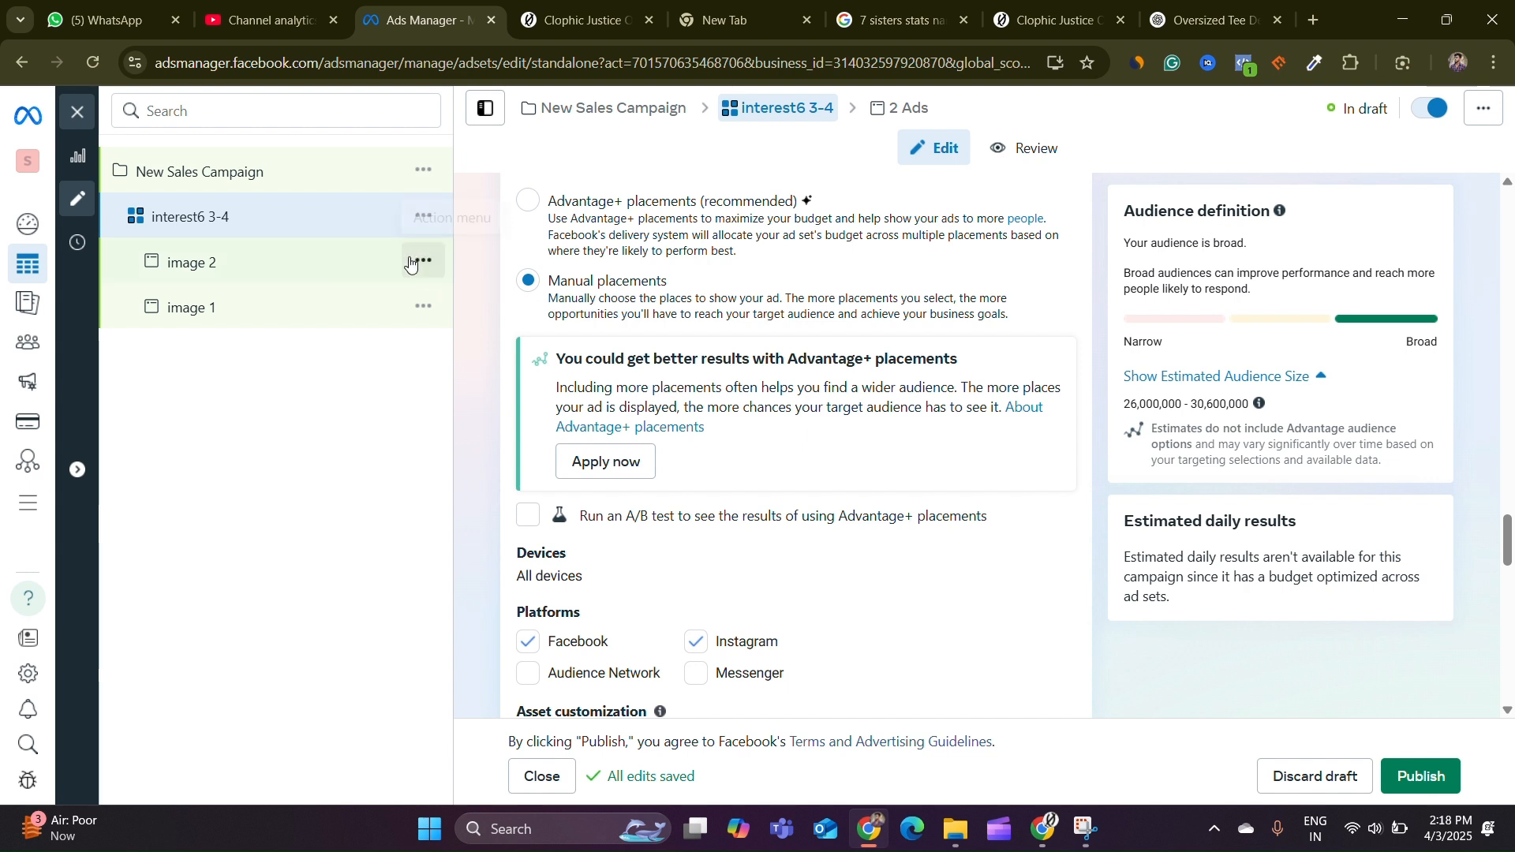
Quick-duplicate the interest6 3-4 ad set
{"action": "left_click", "coordinate": [408, 218]}
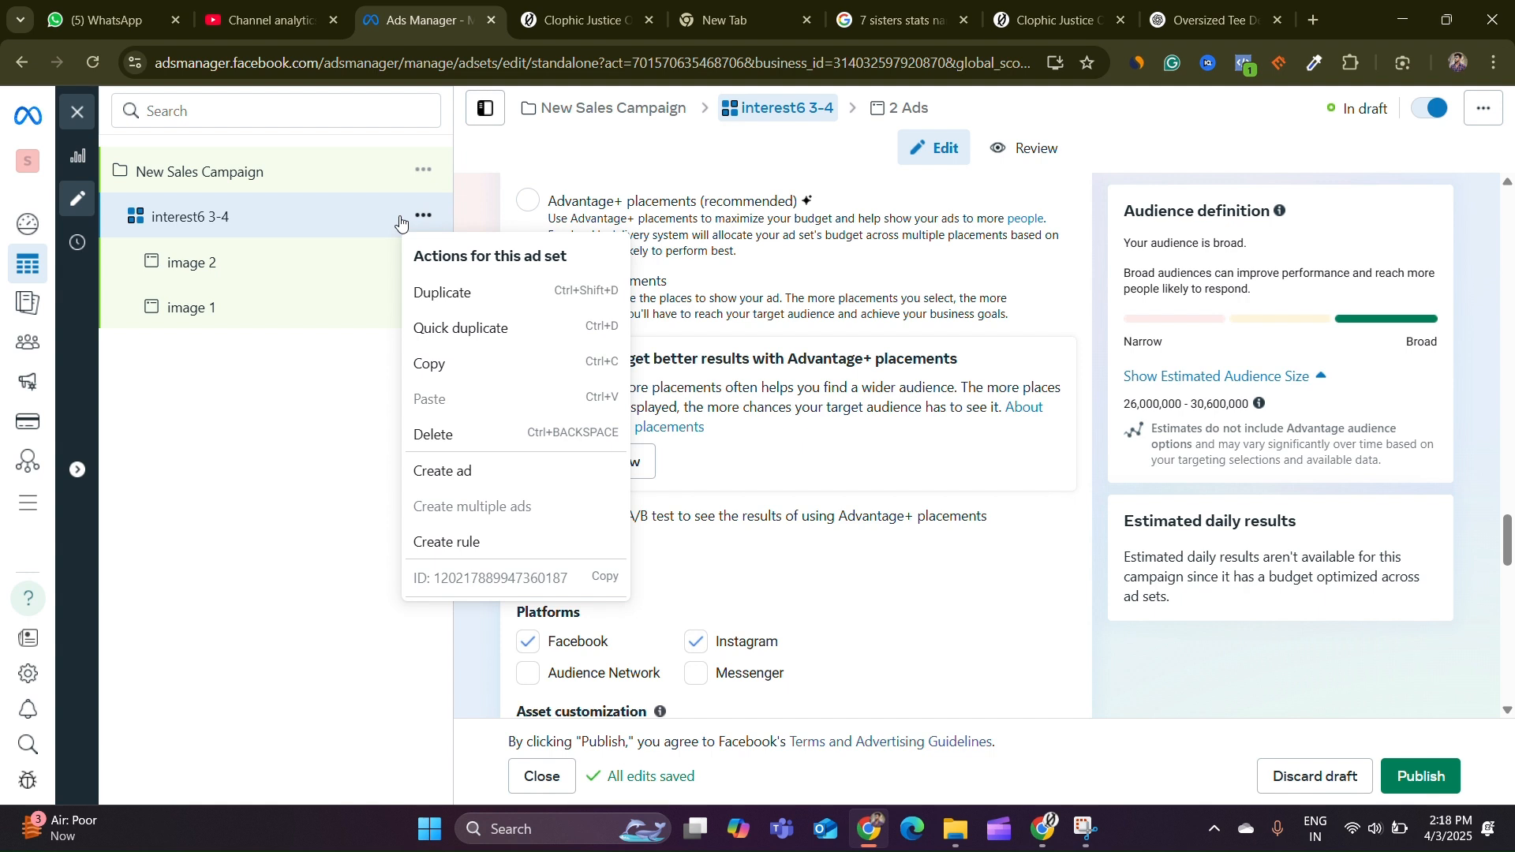
{"action": "left_click", "coordinate": [485, 328]}
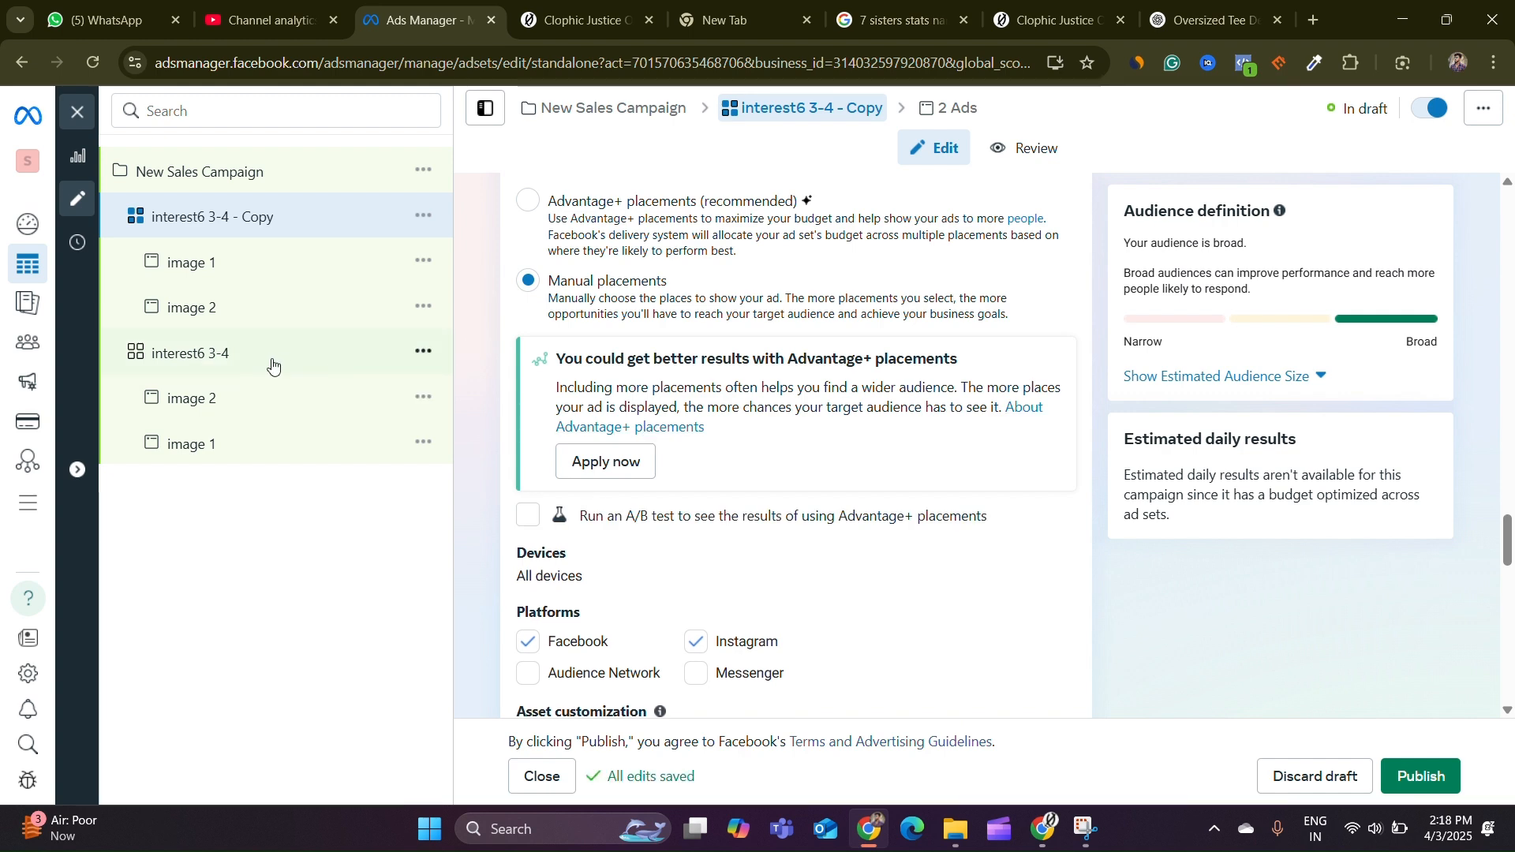
Remove the existing interests group from the copied ad set's detailed targeting
{"action": "scroll", "coordinate": [644, 366], "scroll_direction": "up", "scroll_amount": 10}
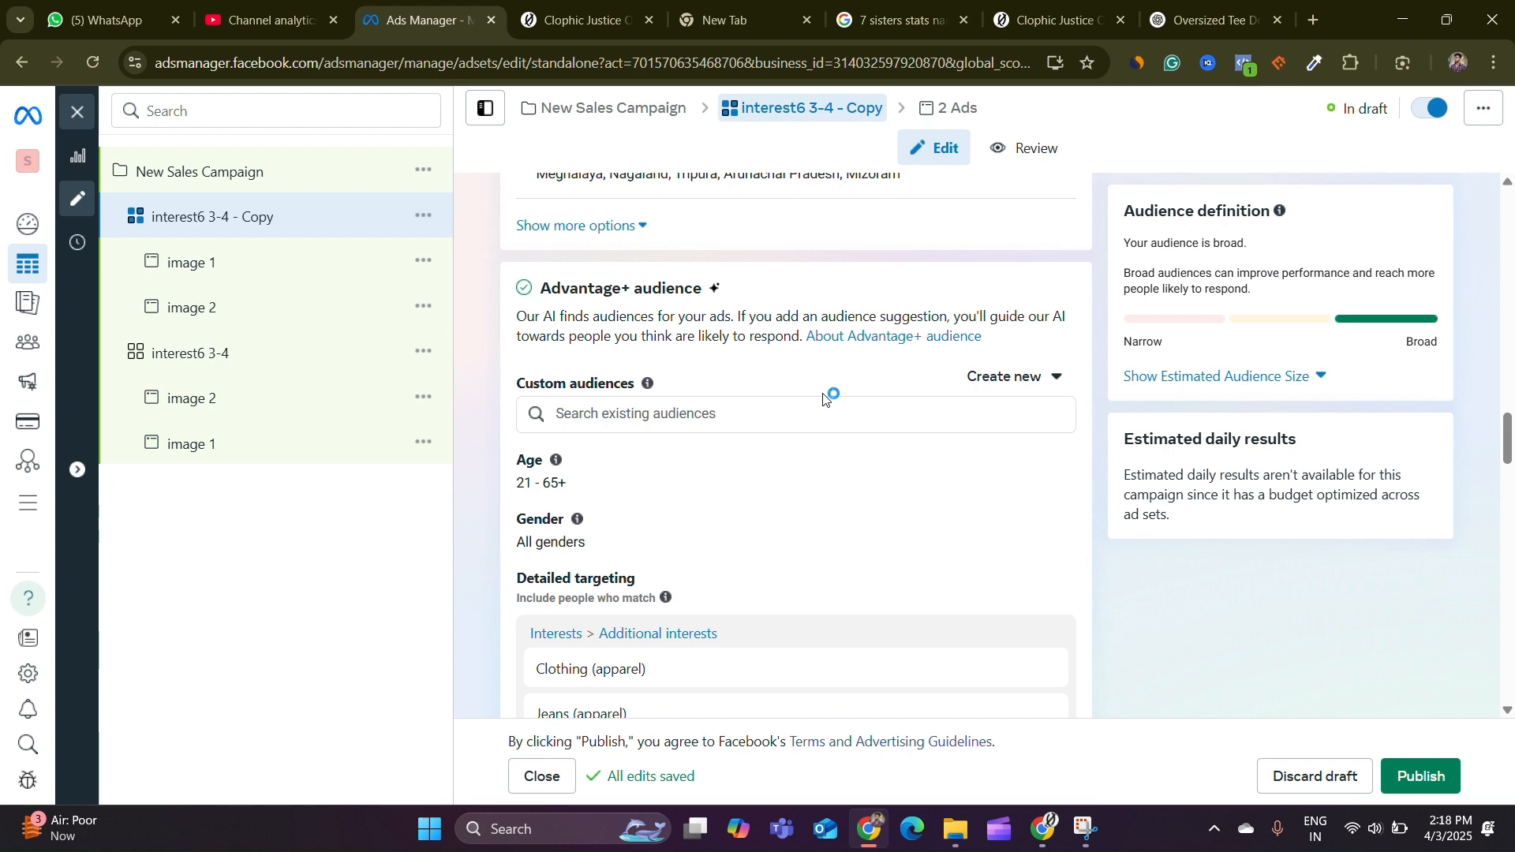
{"action": "scroll", "coordinate": [823, 398], "scroll_direction": "down", "scroll_amount": 3}
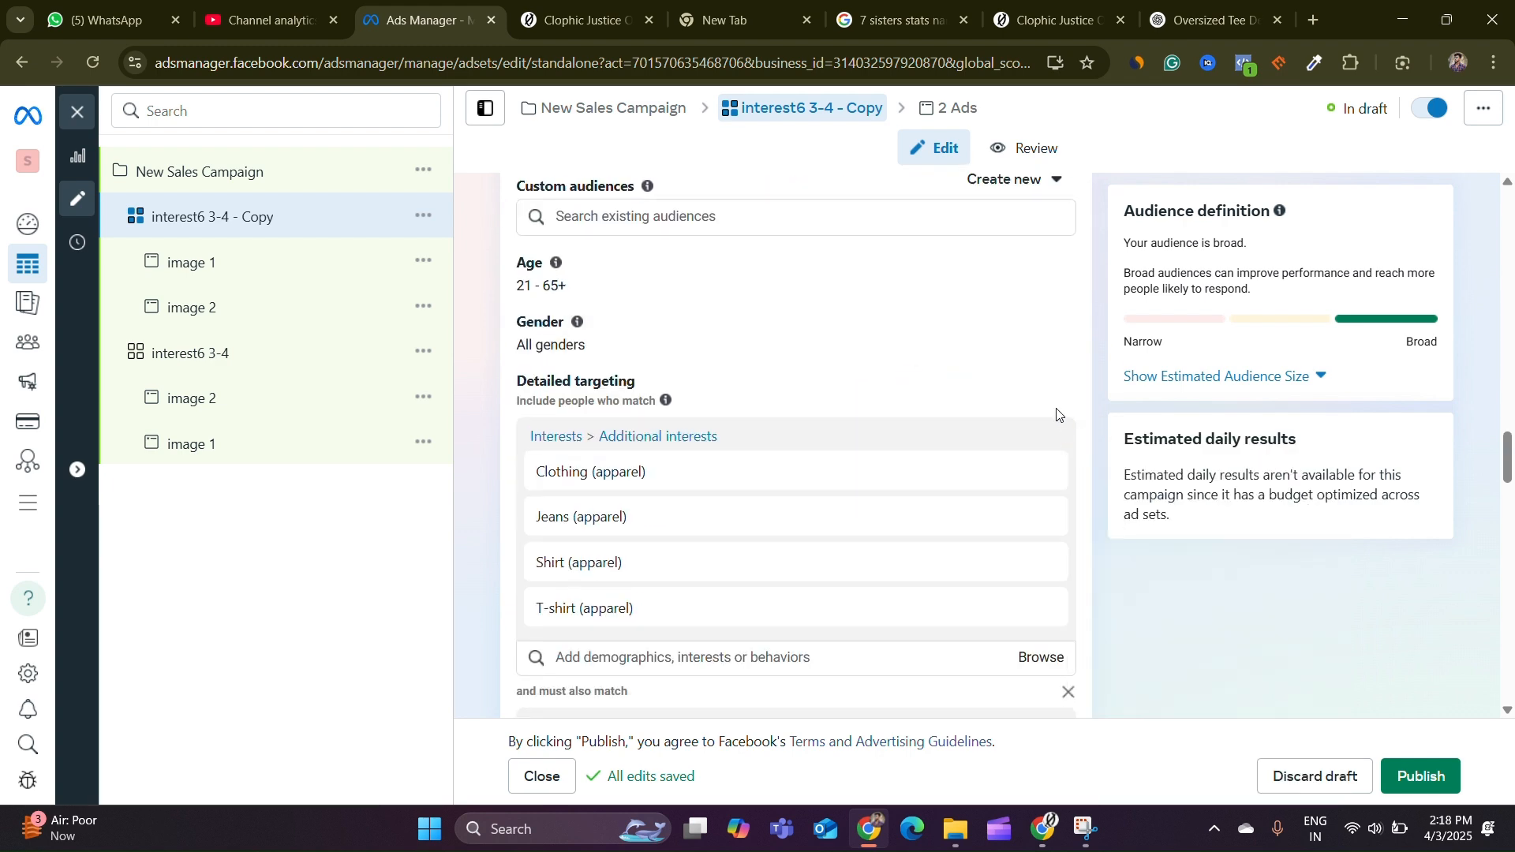
{"action": "left_click", "coordinate": [1041, 437]}
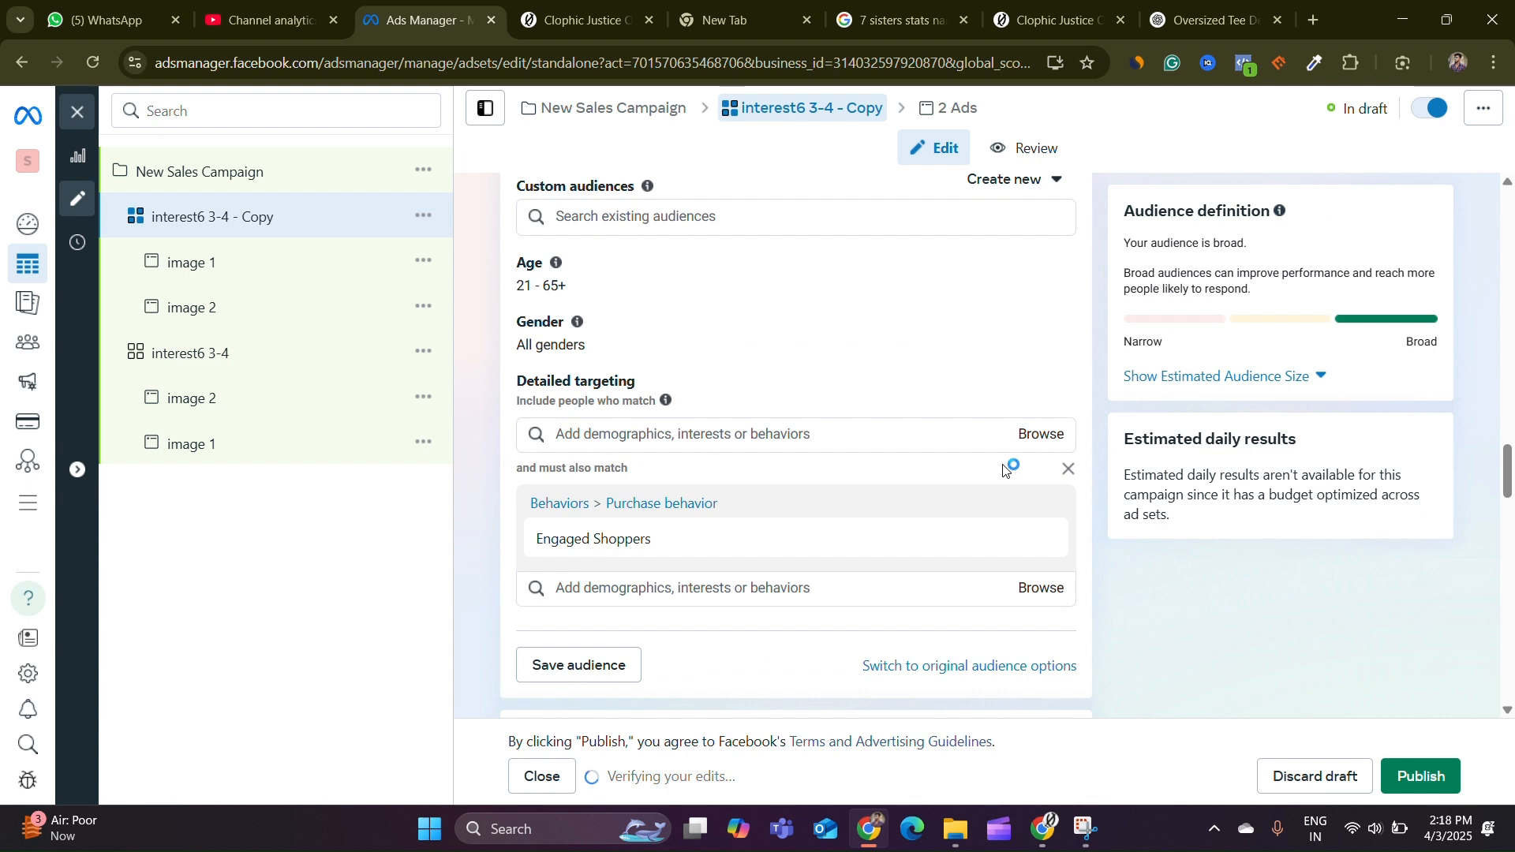
Search detailed targeting for mens fashion and add the Men's Fashion (retailer) interest
{"action": "left_click", "coordinate": [892, 439]}
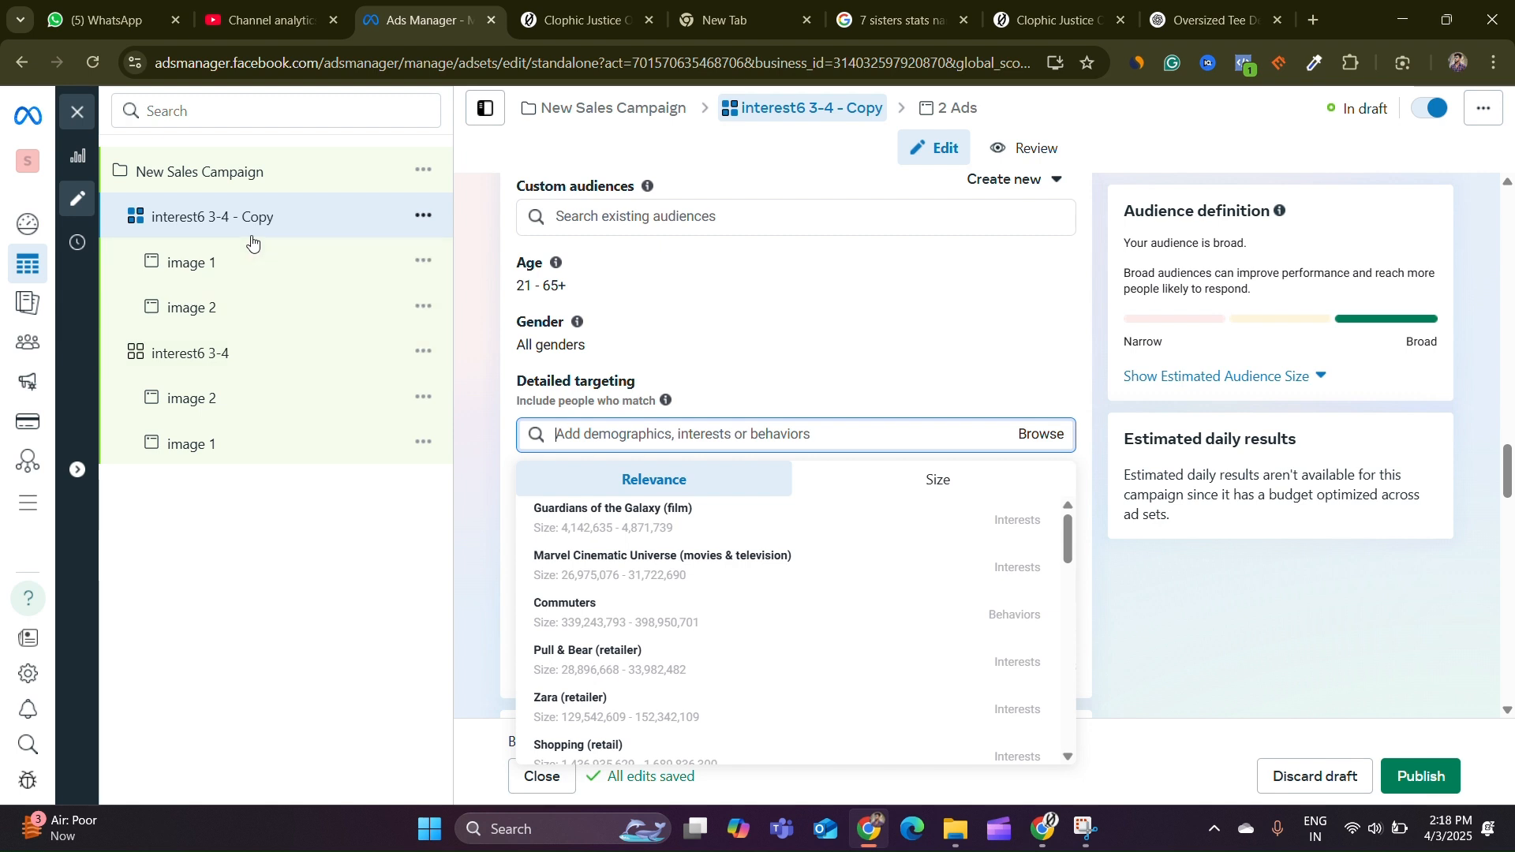
{"action": "left_click", "coordinate": [482, 480]}
{"action": "left_click", "coordinate": [776, 434]}
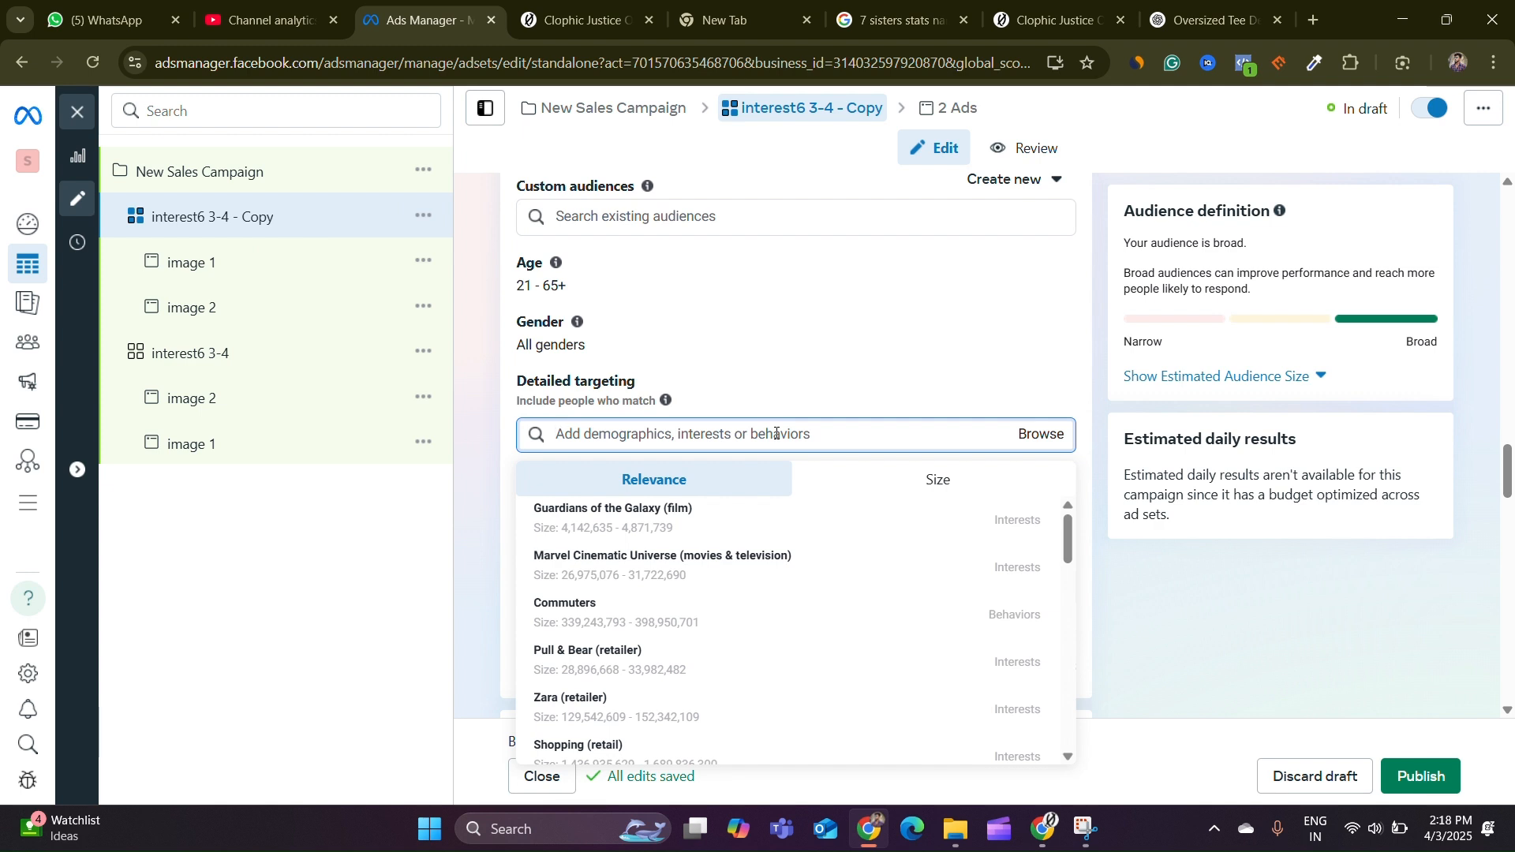
{"action": "type", "text": "m"}
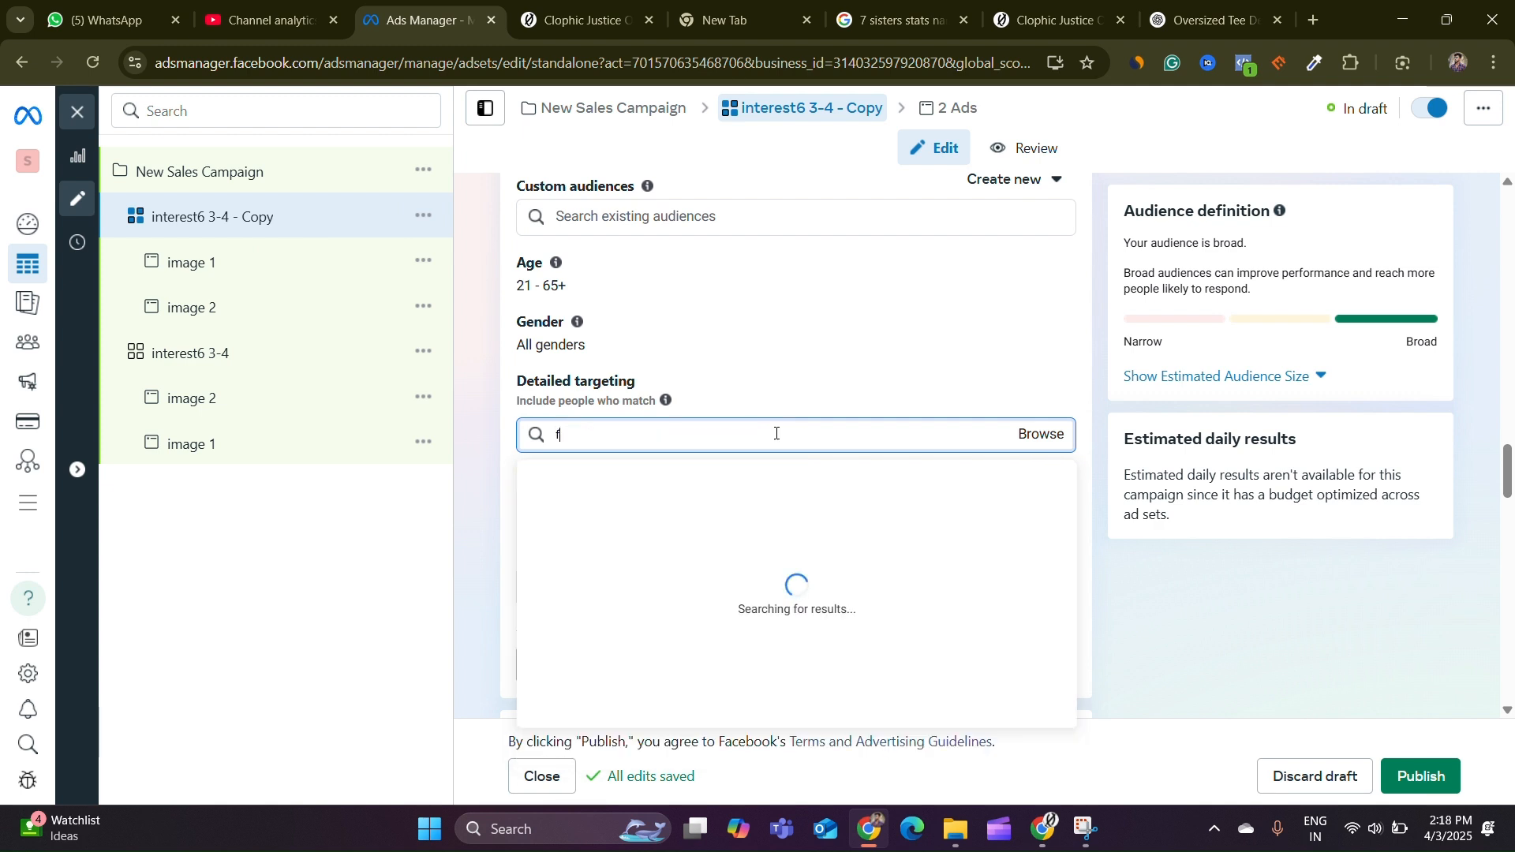
{"action": "key", "text": "BackSpace"}
{"action": "type", "text": "mens fashion"}
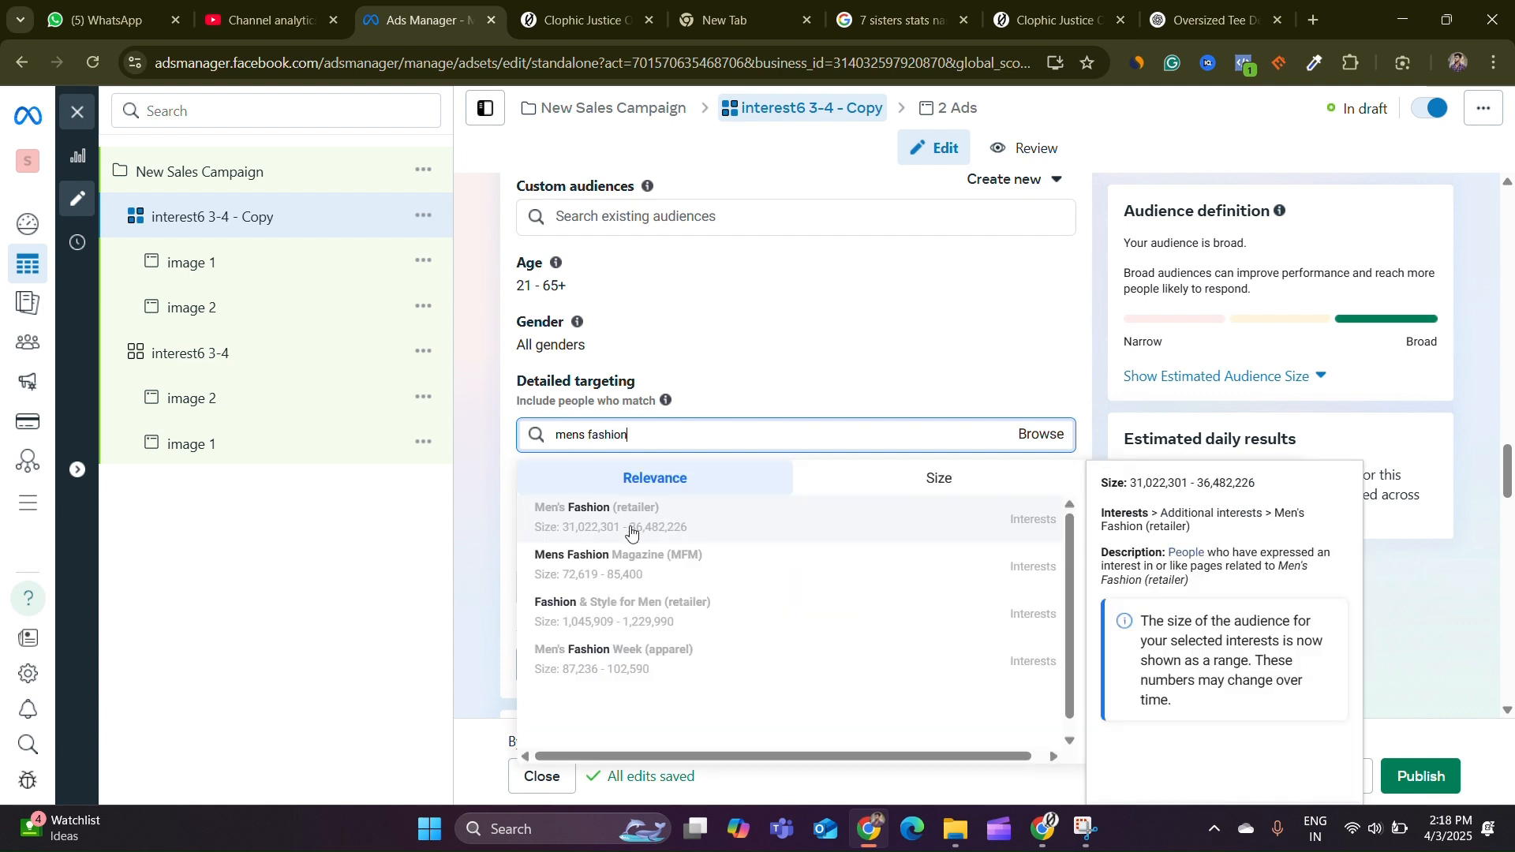
{"action": "left_click", "coordinate": [631, 533]}
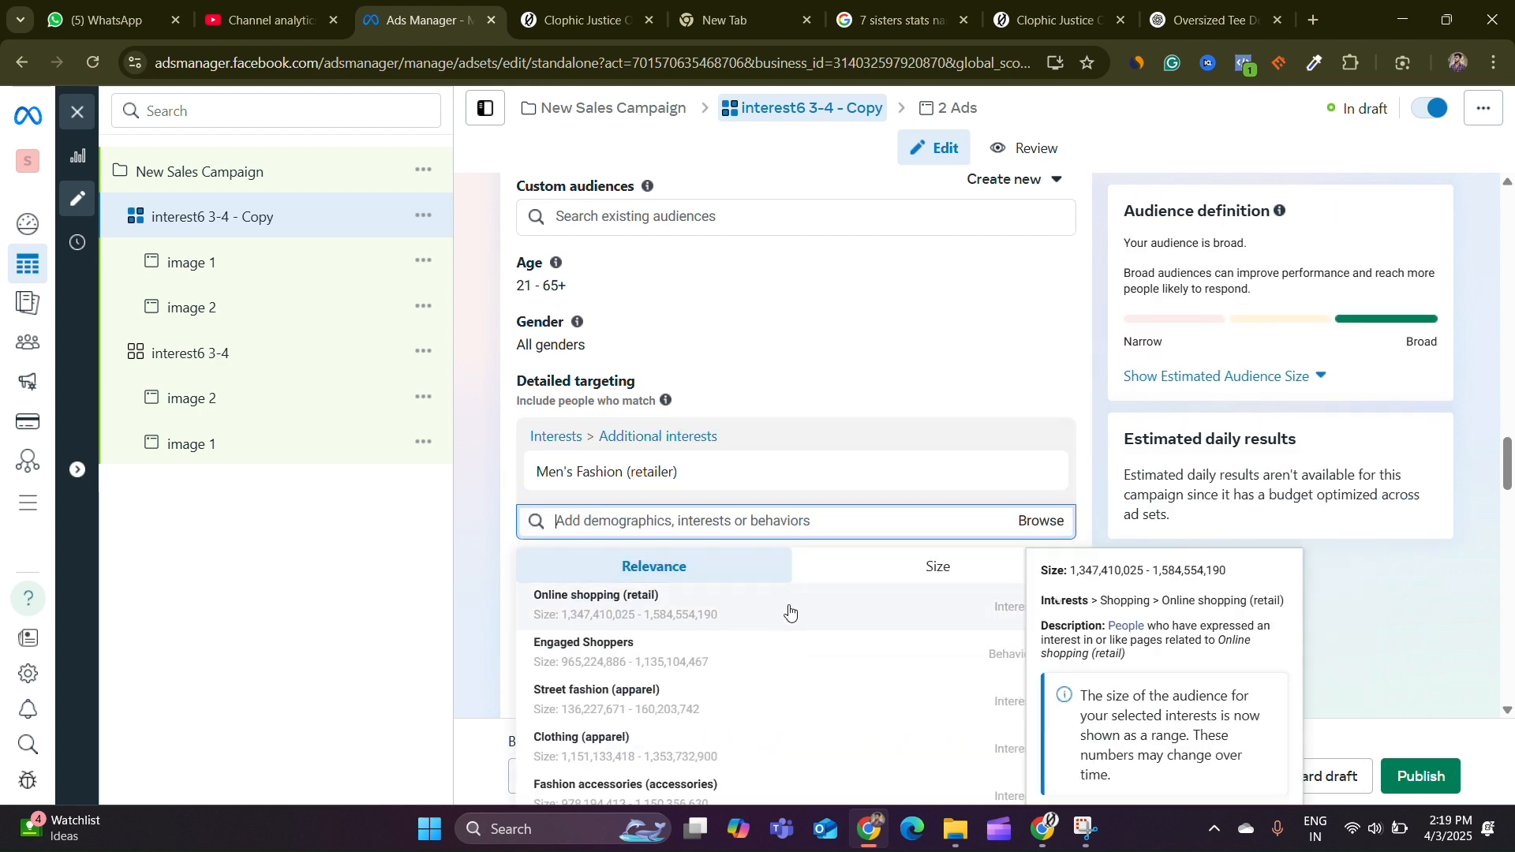
Add the Street fashion (apparel) and Online shopping (retail) interests to the detailed targeting
{"action": "left_click", "coordinate": [727, 716]}
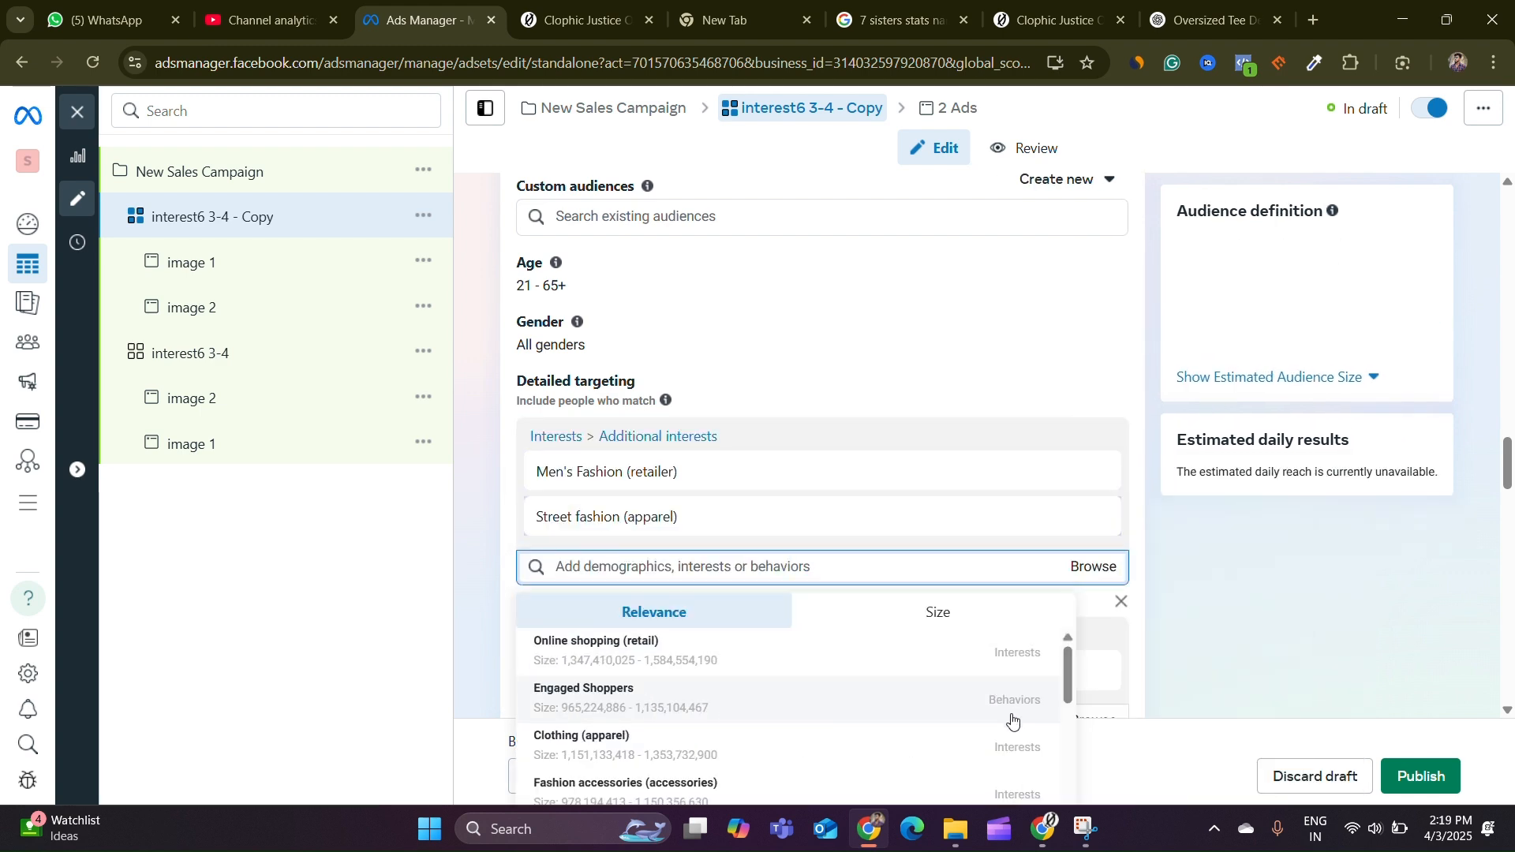
{"action": "scroll", "coordinate": [758, 667], "scroll_direction": "down", "scroll_amount": 4}
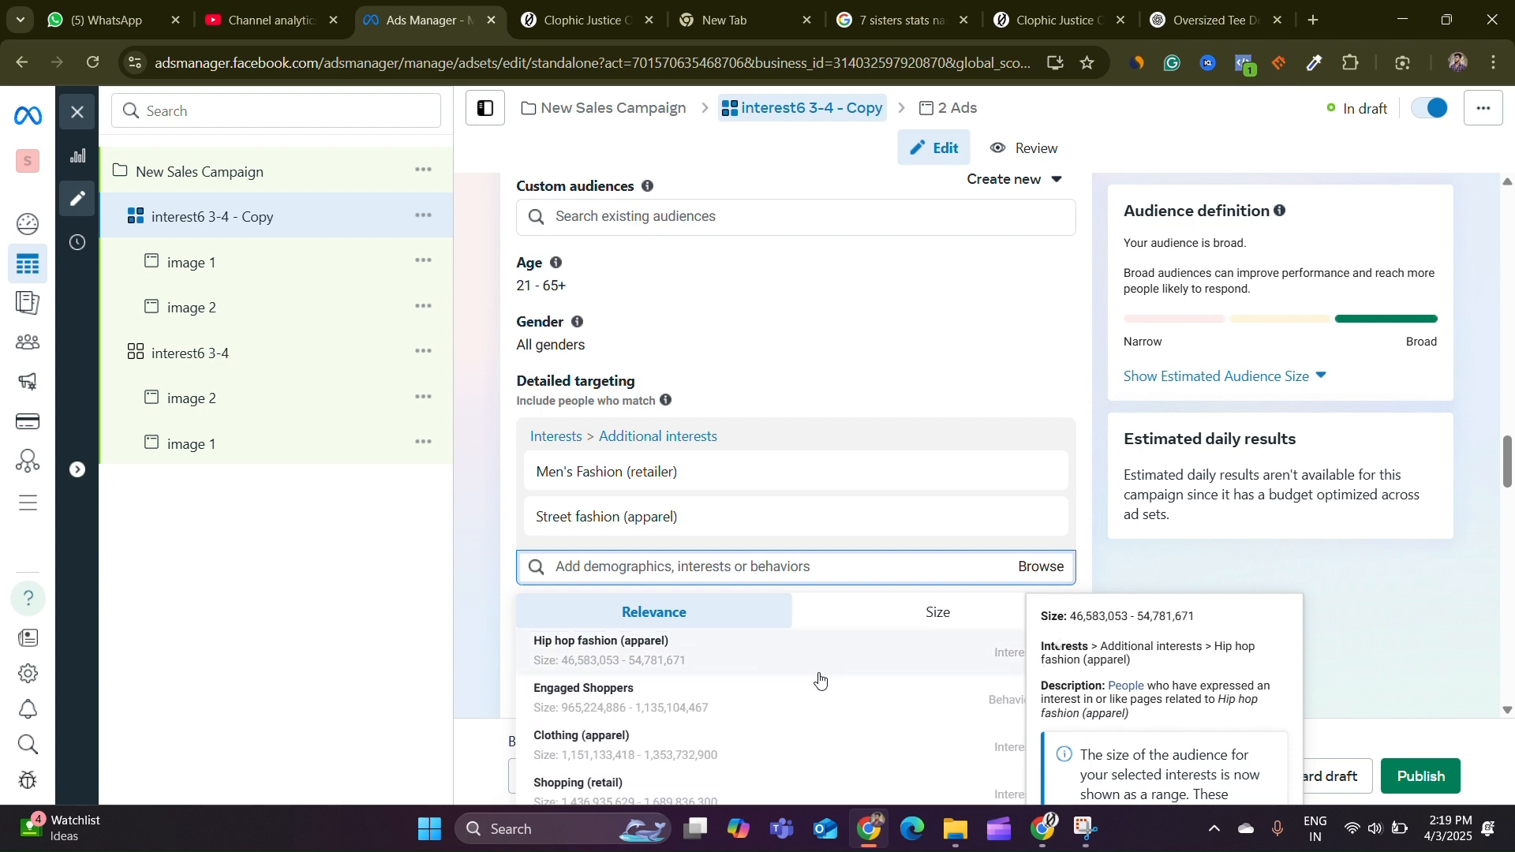
{"action": "scroll", "coordinate": [821, 719], "scroll_direction": "up", "scroll_amount": 4}
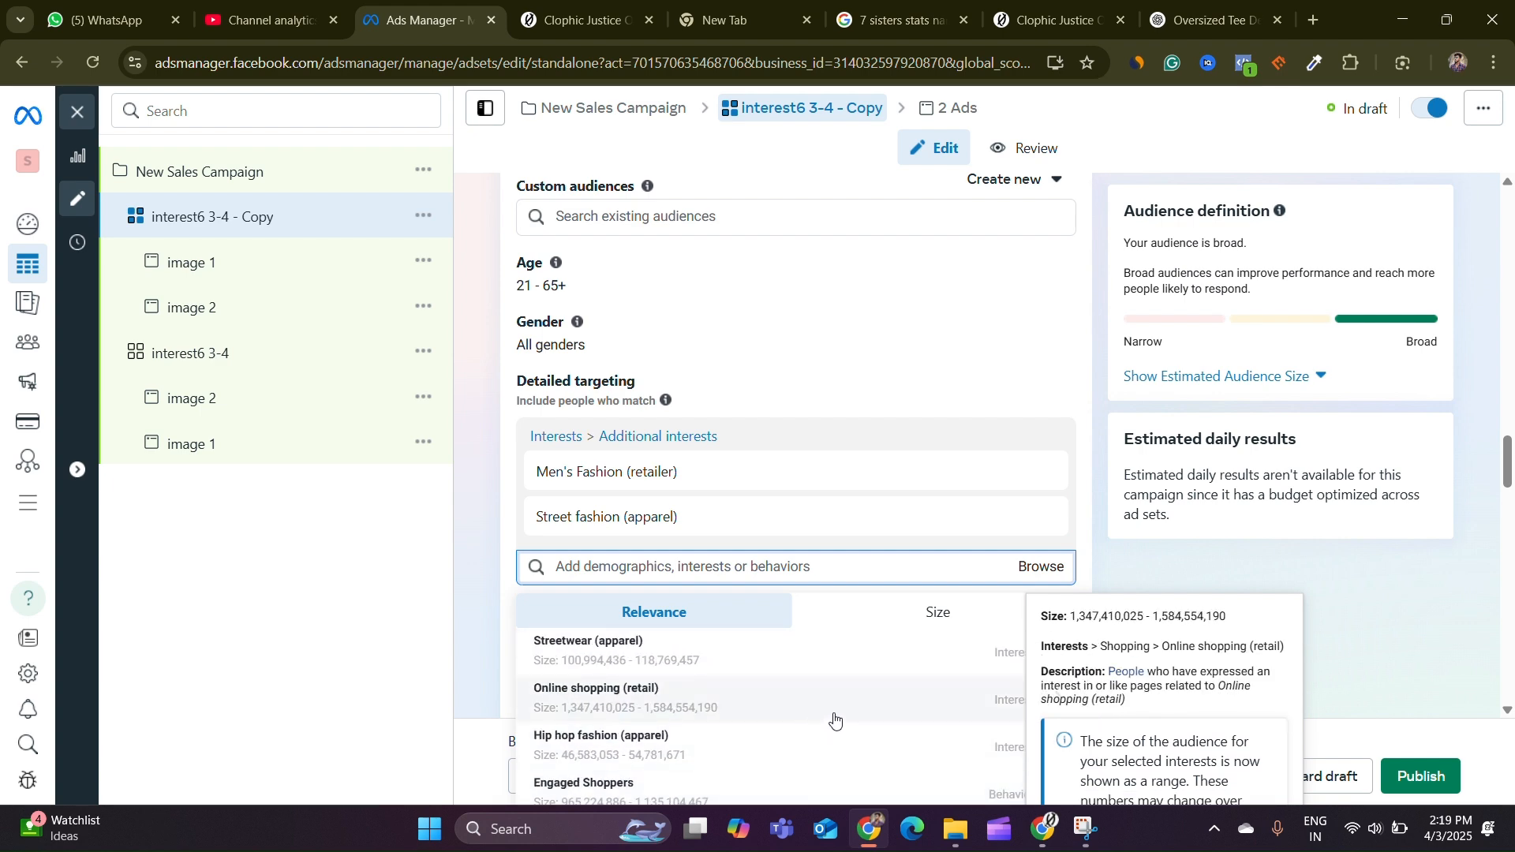
{"action": "left_click", "coordinate": [732, 699]}
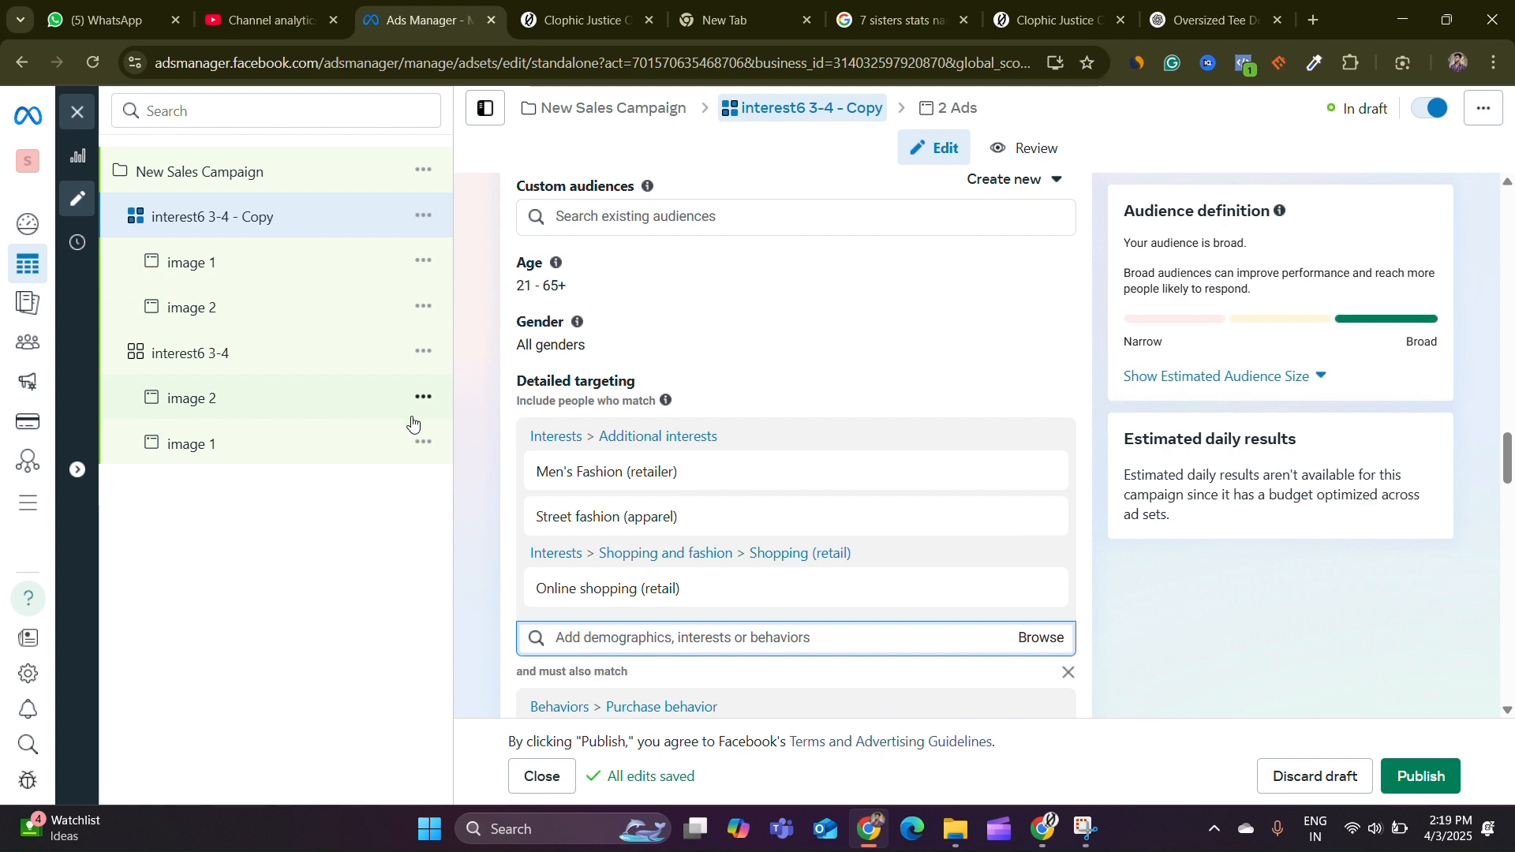
{"action": "mouse_move", "coordinate": [750, 489]}
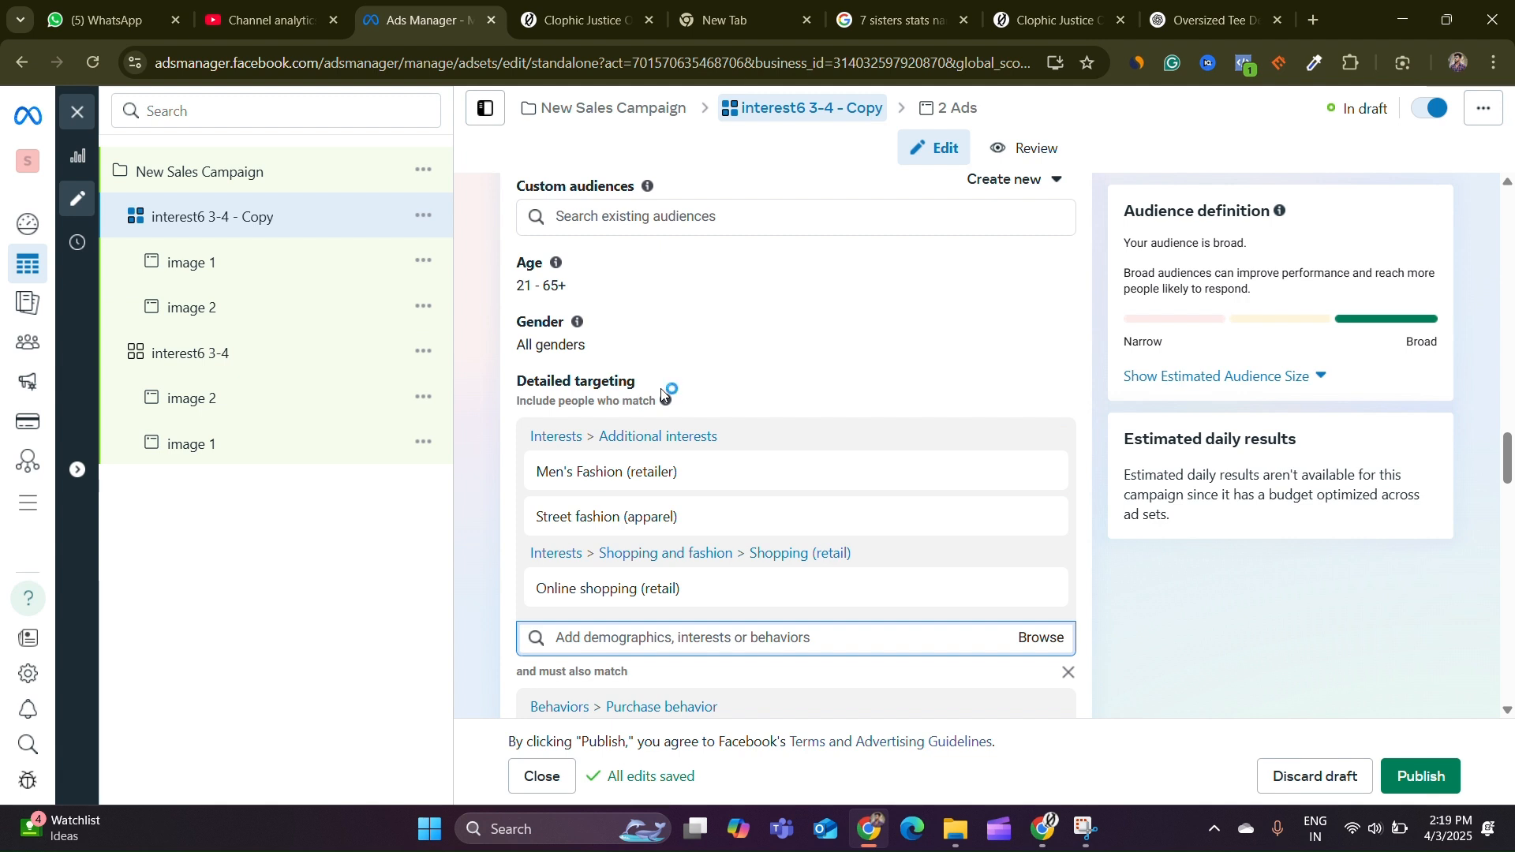
{"action": "mouse_move", "coordinate": [747, 580]}
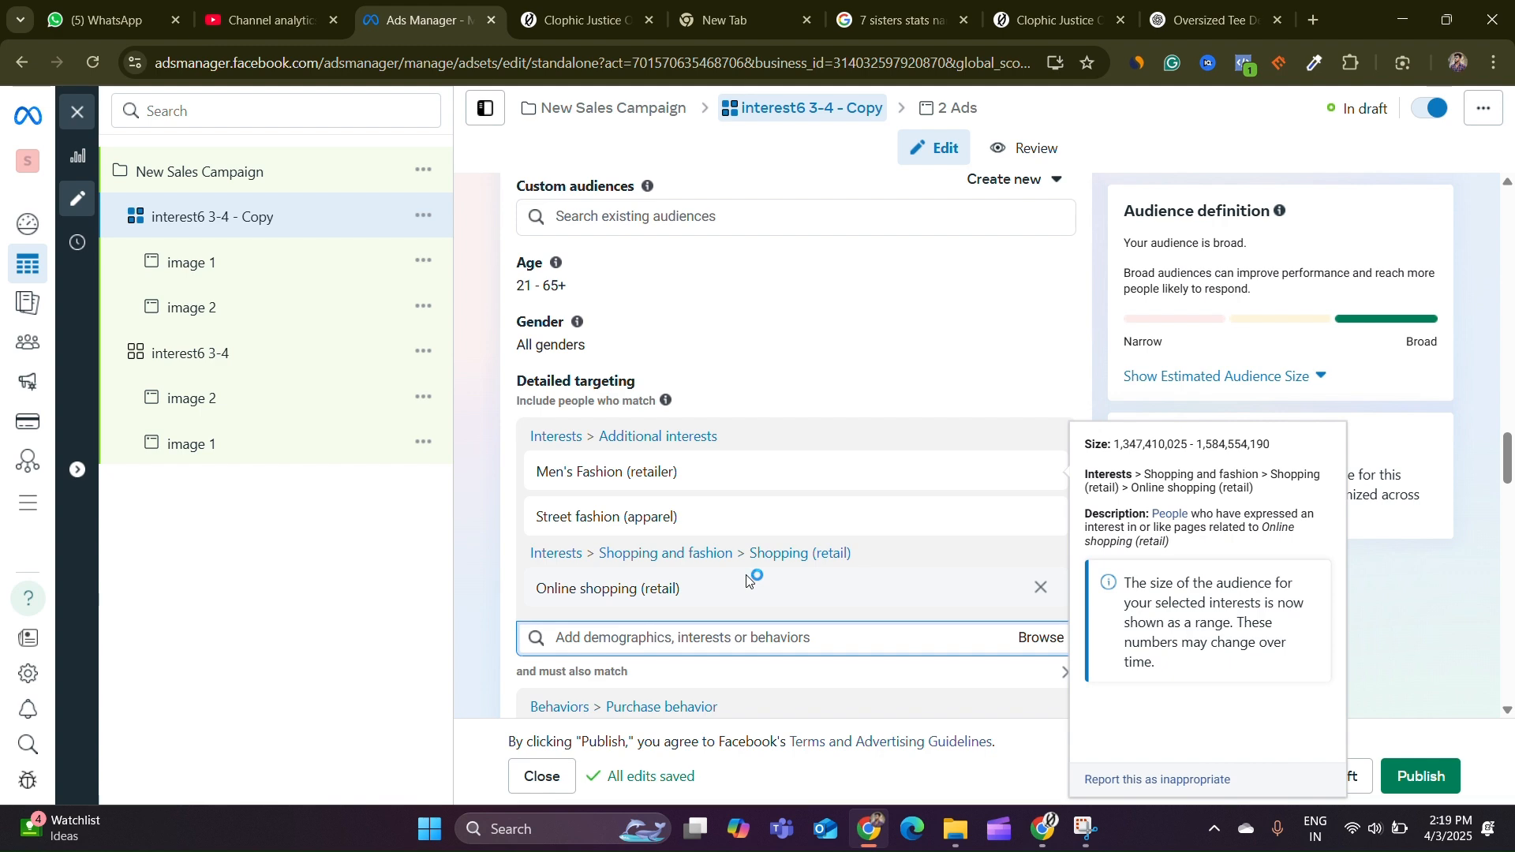
Open the campaign and review its Advantage campaign budget and scheduling settings
{"action": "left_click", "coordinate": [218, 172]}
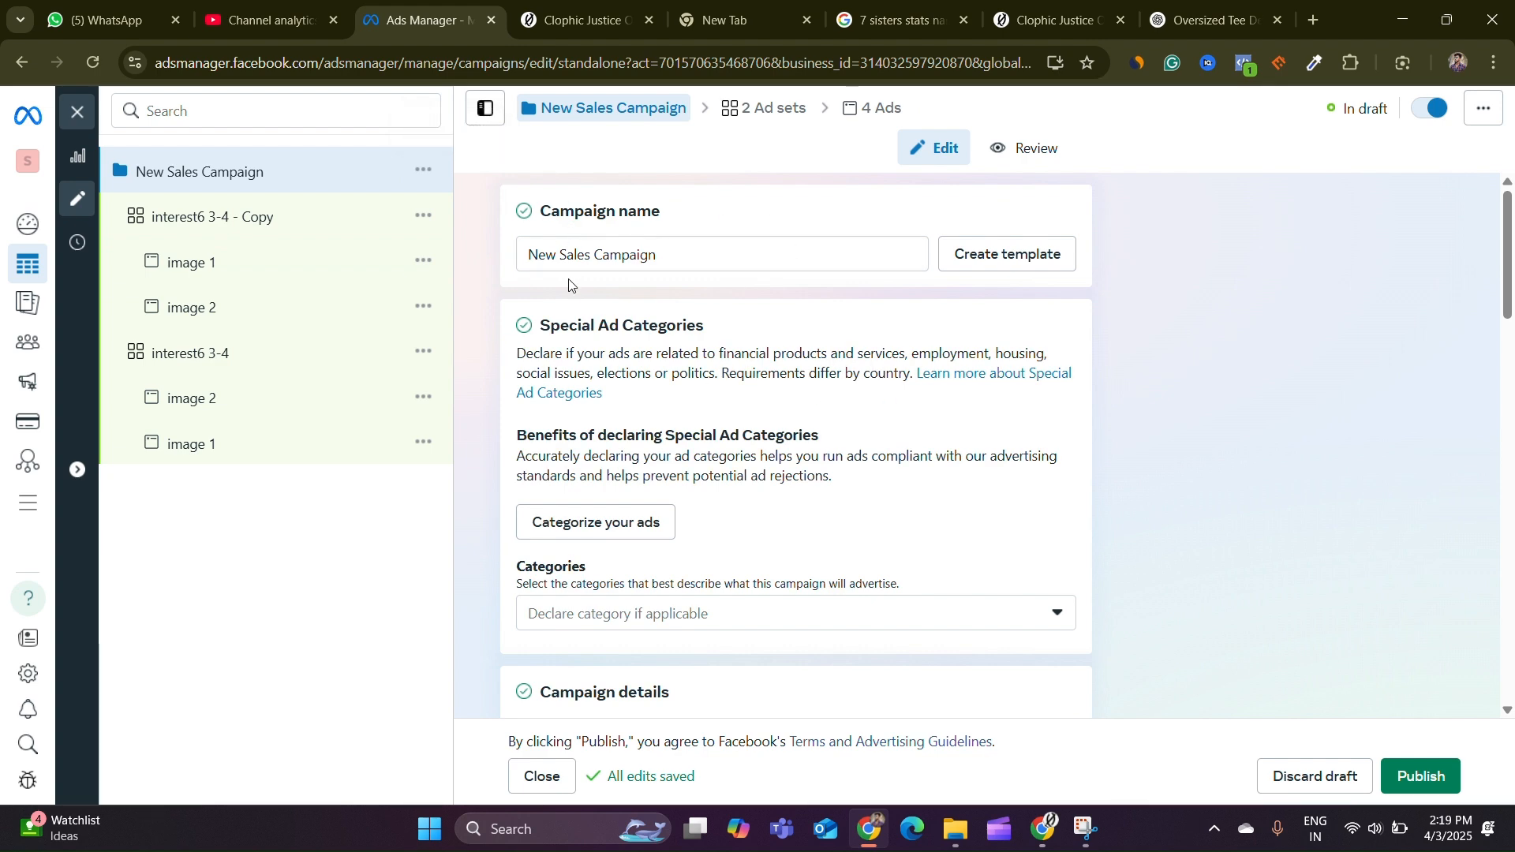
{"action": "scroll", "coordinate": [869, 270], "scroll_direction": "down", "scroll_amount": 6}
{"action": "scroll", "coordinate": [865, 268], "scroll_direction": "down", "scroll_amount": 10}
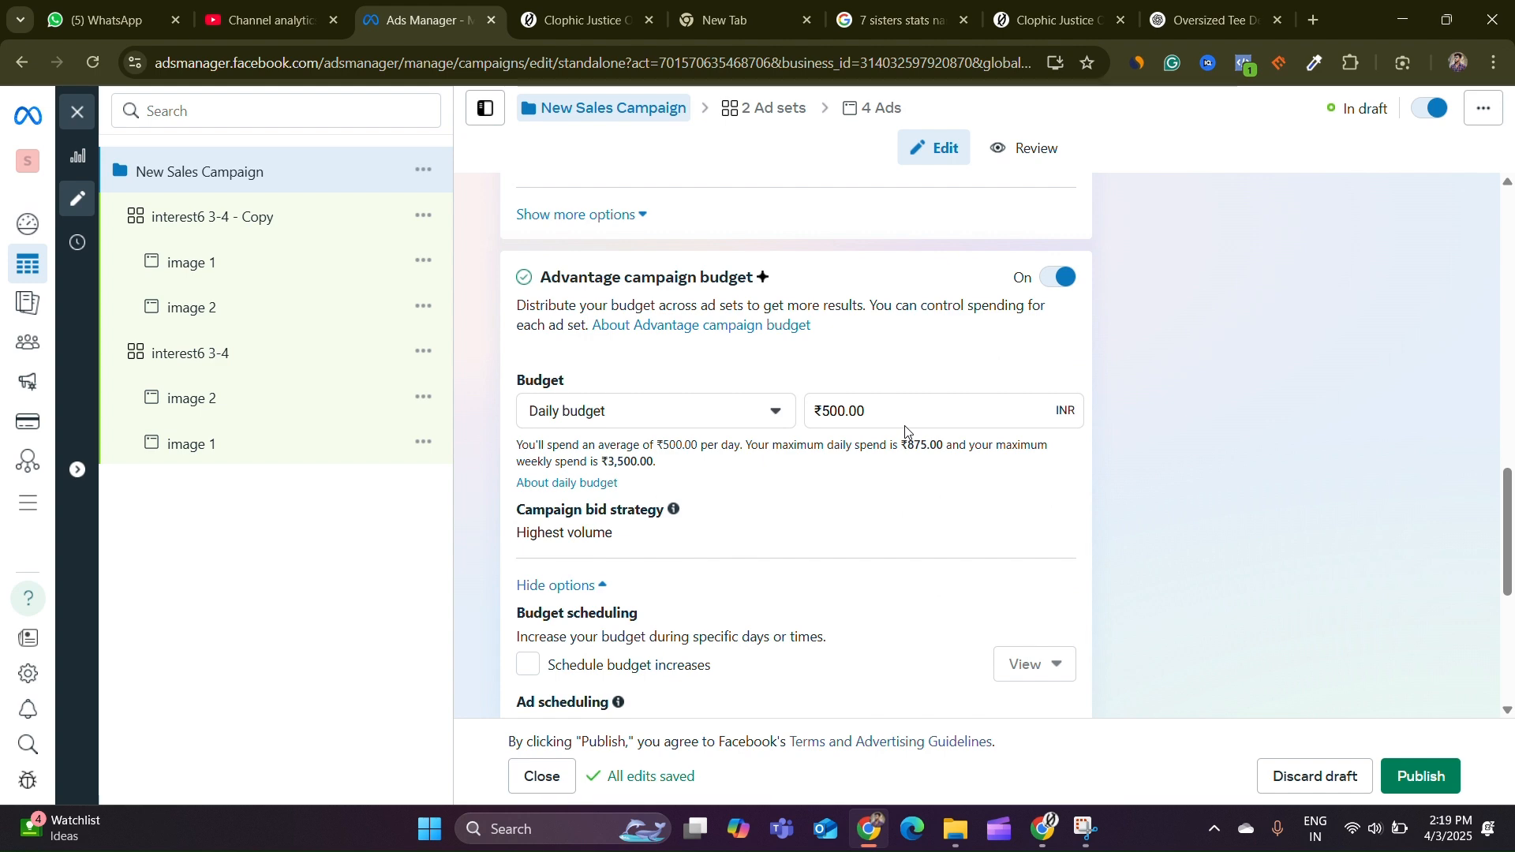
{"action": "scroll", "coordinate": [905, 425], "scroll_direction": "down", "scroll_amount": 5}
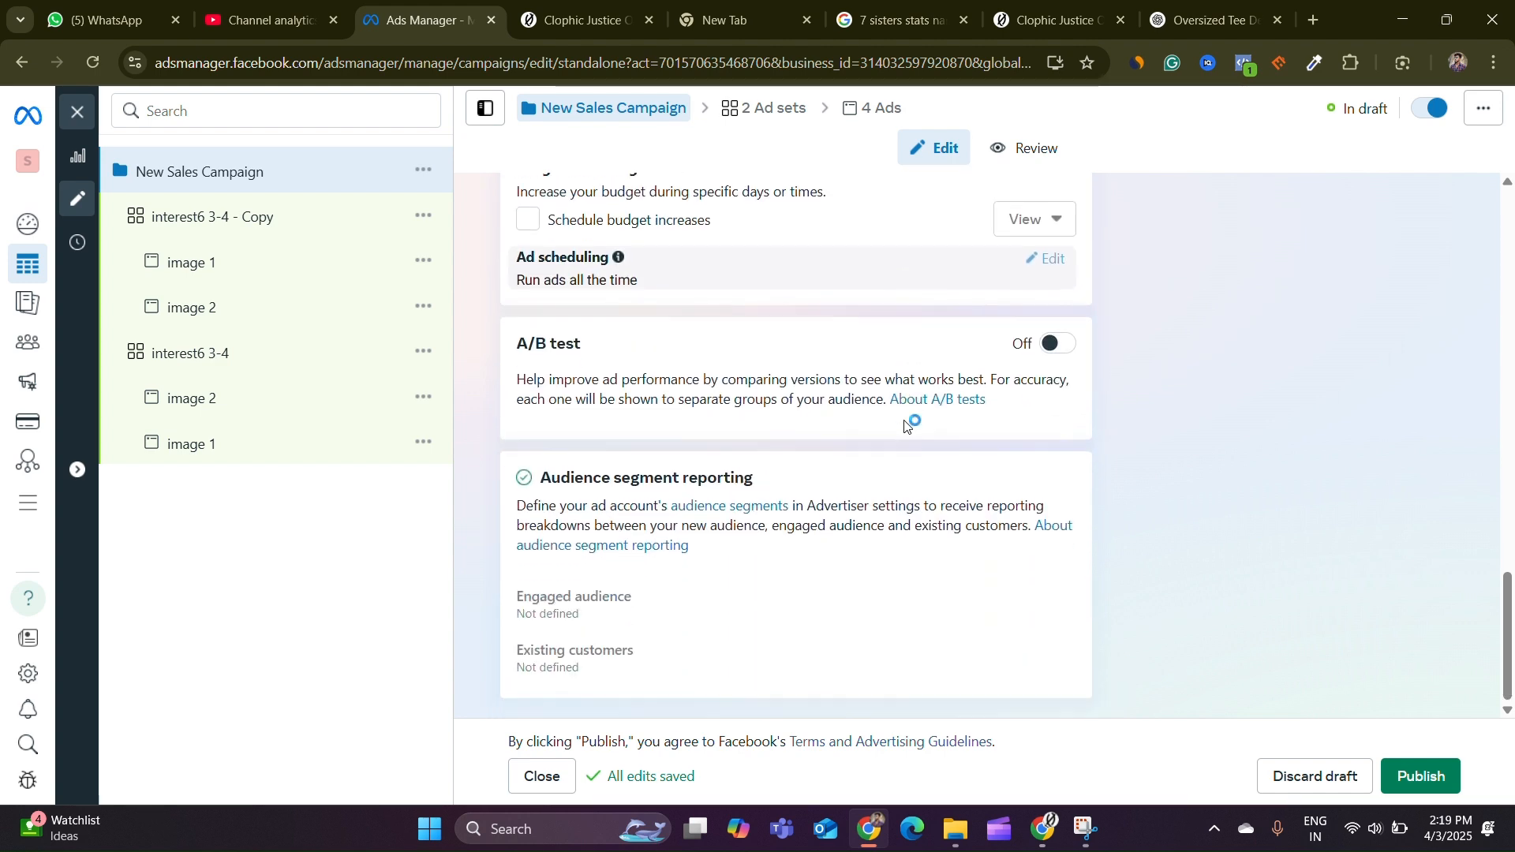
Enable ad set spending limits on the copied ad set with a daily minimum of ₹100
{"action": "left_click", "coordinate": [264, 219]}
{"action": "scroll", "coordinate": [761, 274], "scroll_direction": "down", "scroll_amount": 5}
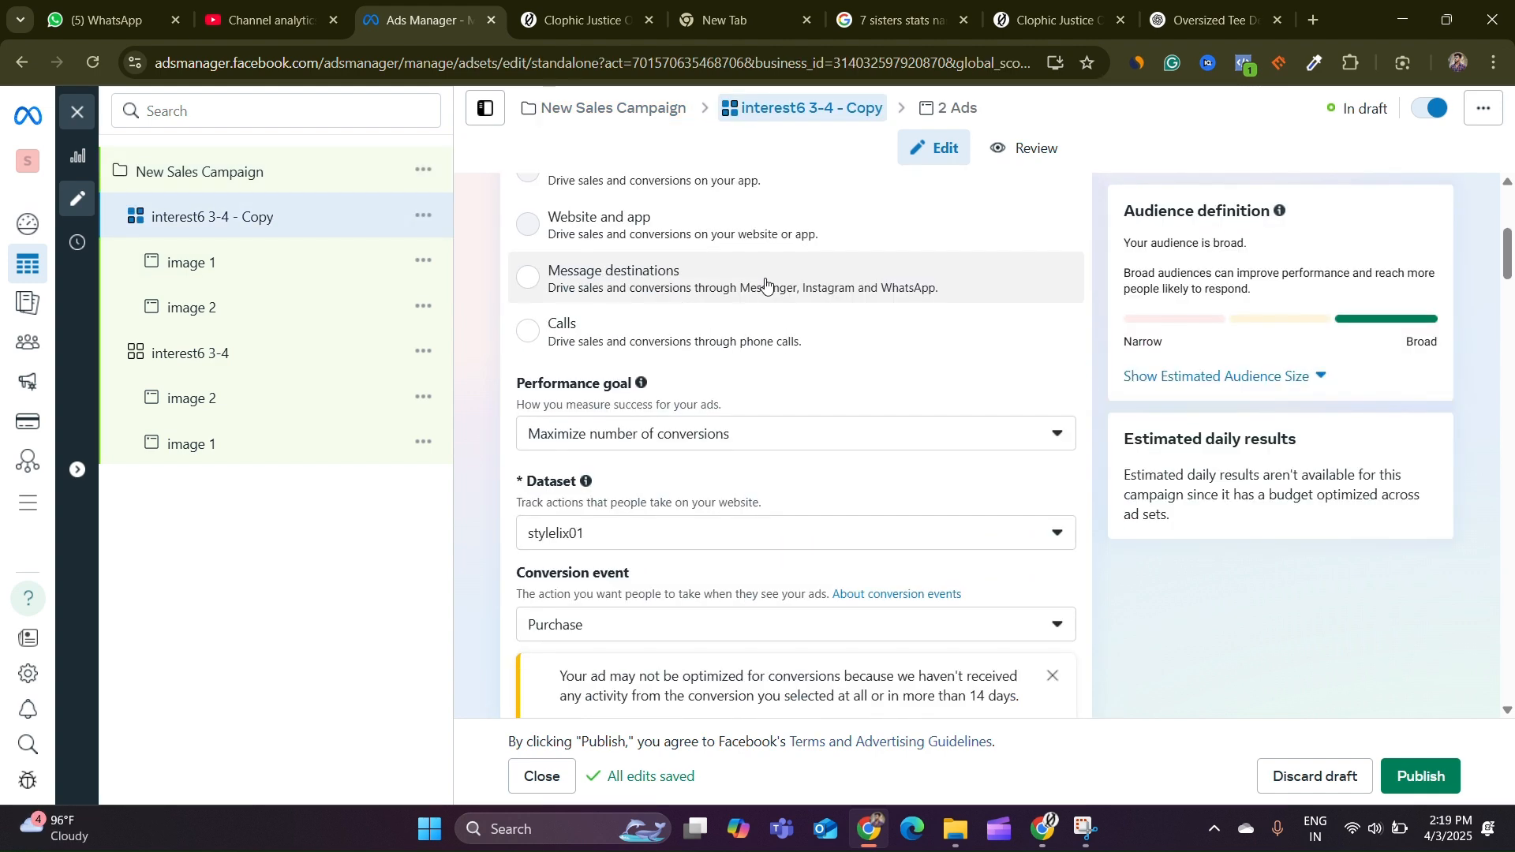
{"action": "scroll", "coordinate": [771, 290], "scroll_direction": "down", "scroll_amount": 3}
{"action": "scroll", "coordinate": [749, 293], "scroll_direction": "up", "scroll_amount": 6}
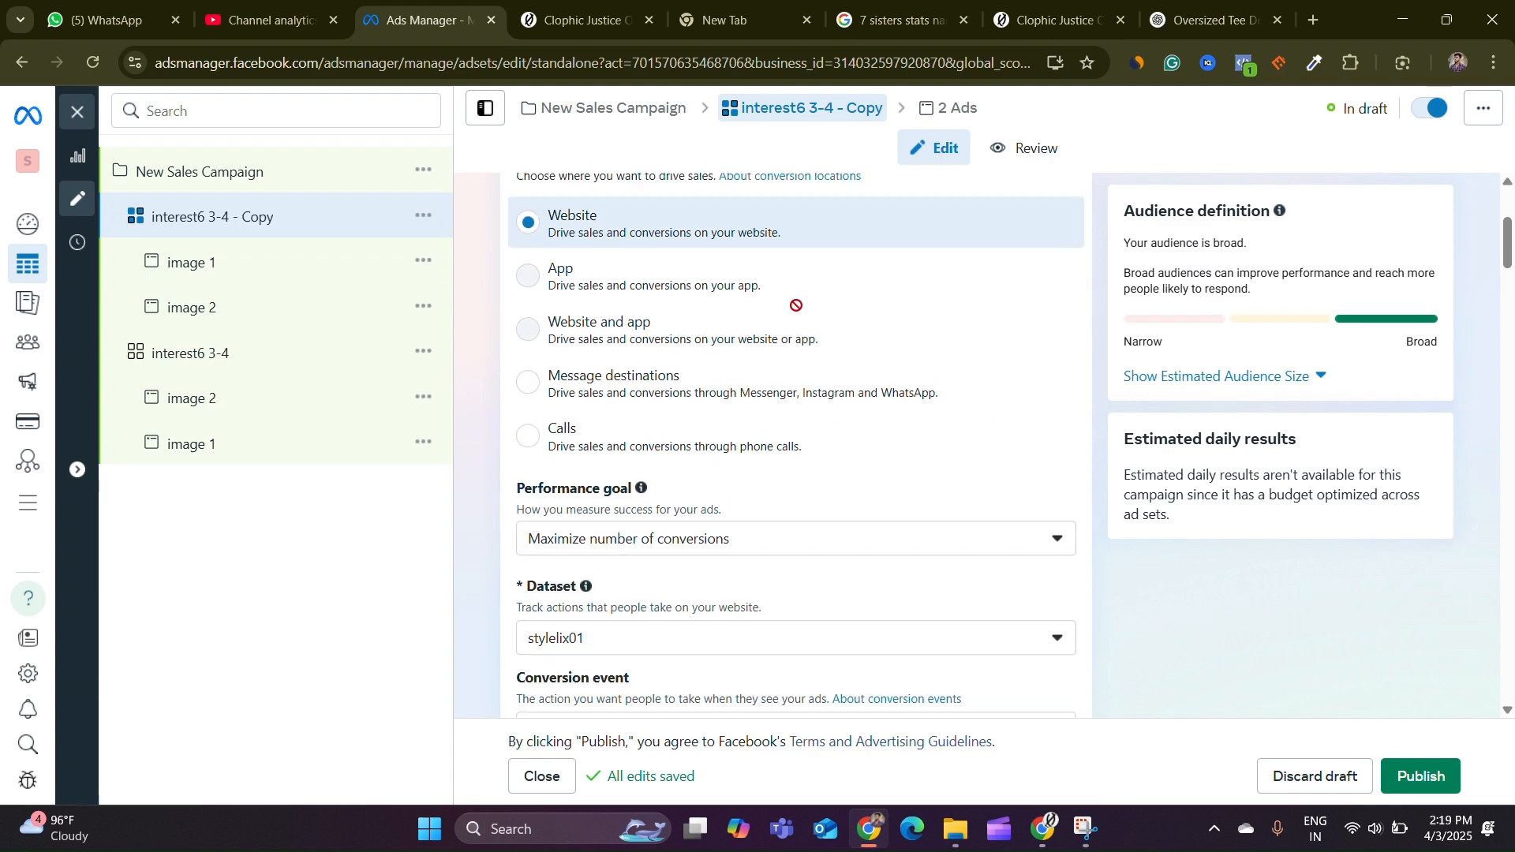
{"action": "scroll", "coordinate": [933, 330], "scroll_direction": "down", "scroll_amount": 3}
{"action": "scroll", "coordinate": [934, 330], "scroll_direction": "down", "scroll_amount": 20}
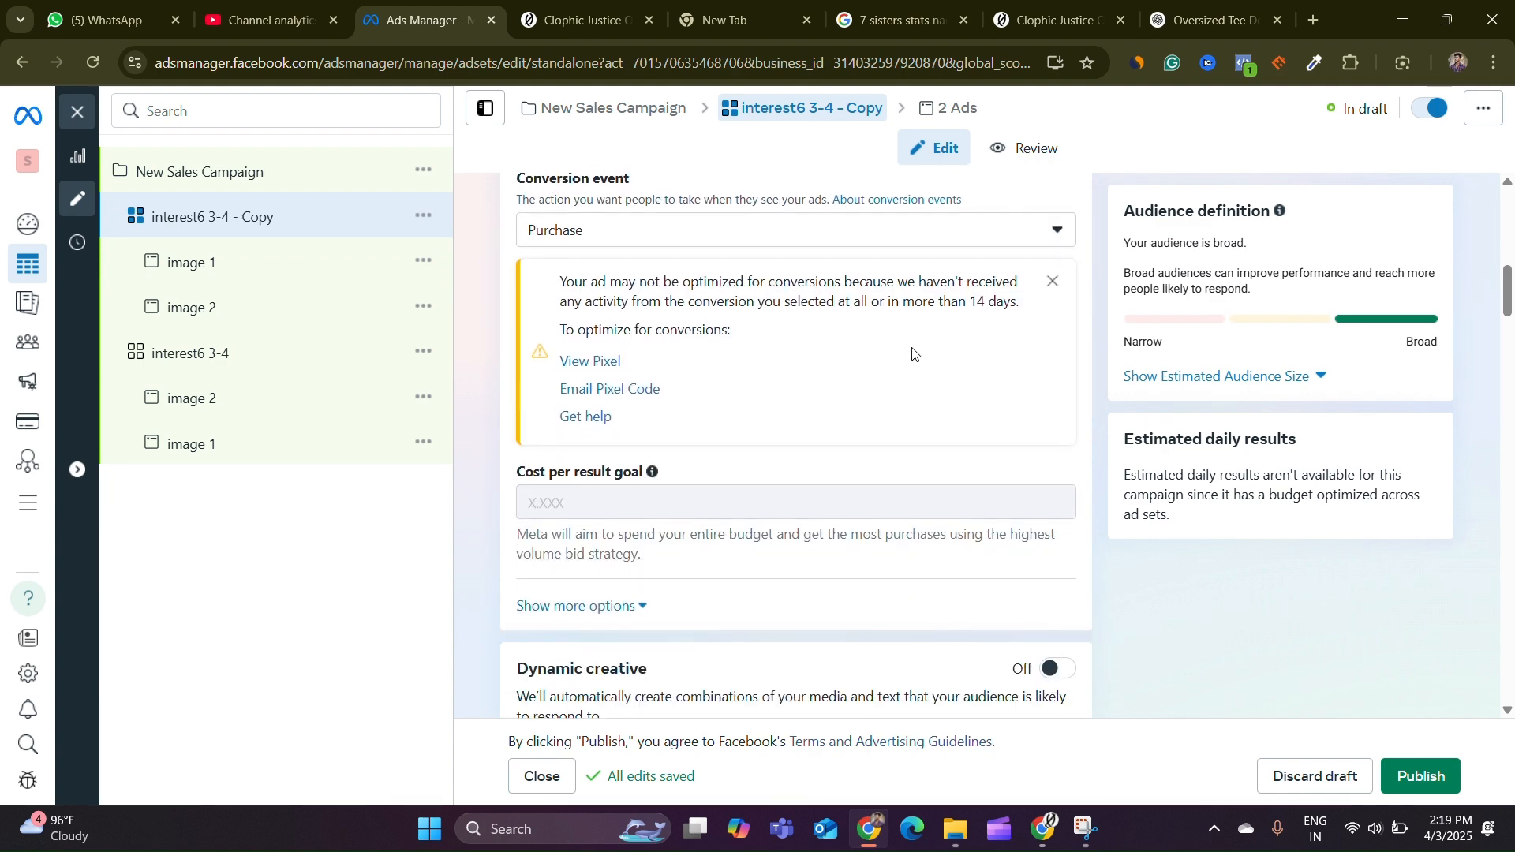
{"action": "scroll", "coordinate": [884, 367], "scroll_direction": "up", "scroll_amount": 2}
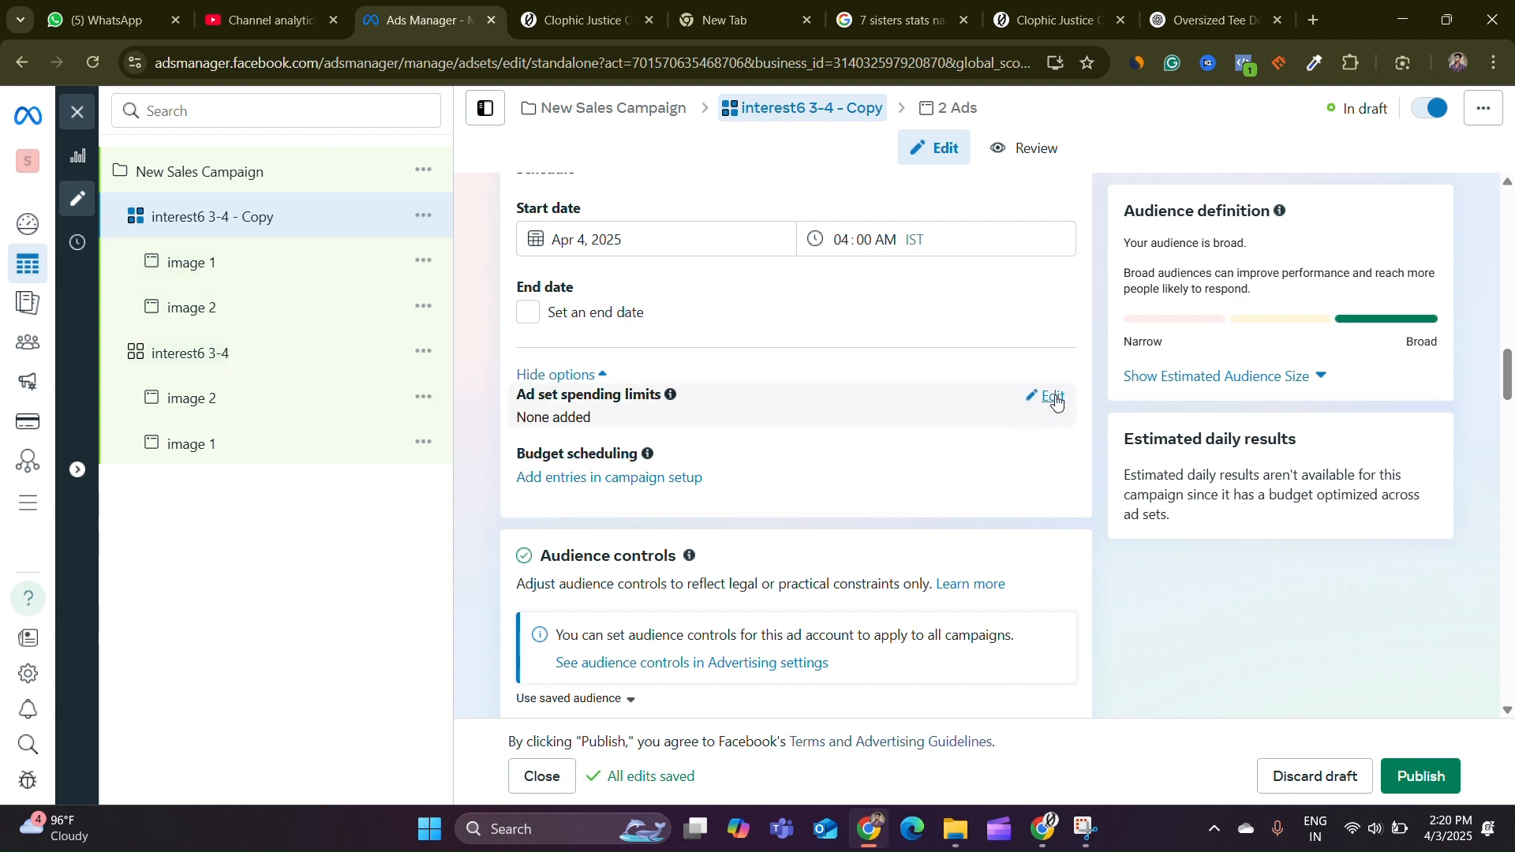
{"action": "left_click", "coordinate": [1052, 399]}
{"action": "left_click", "coordinate": [539, 427]}
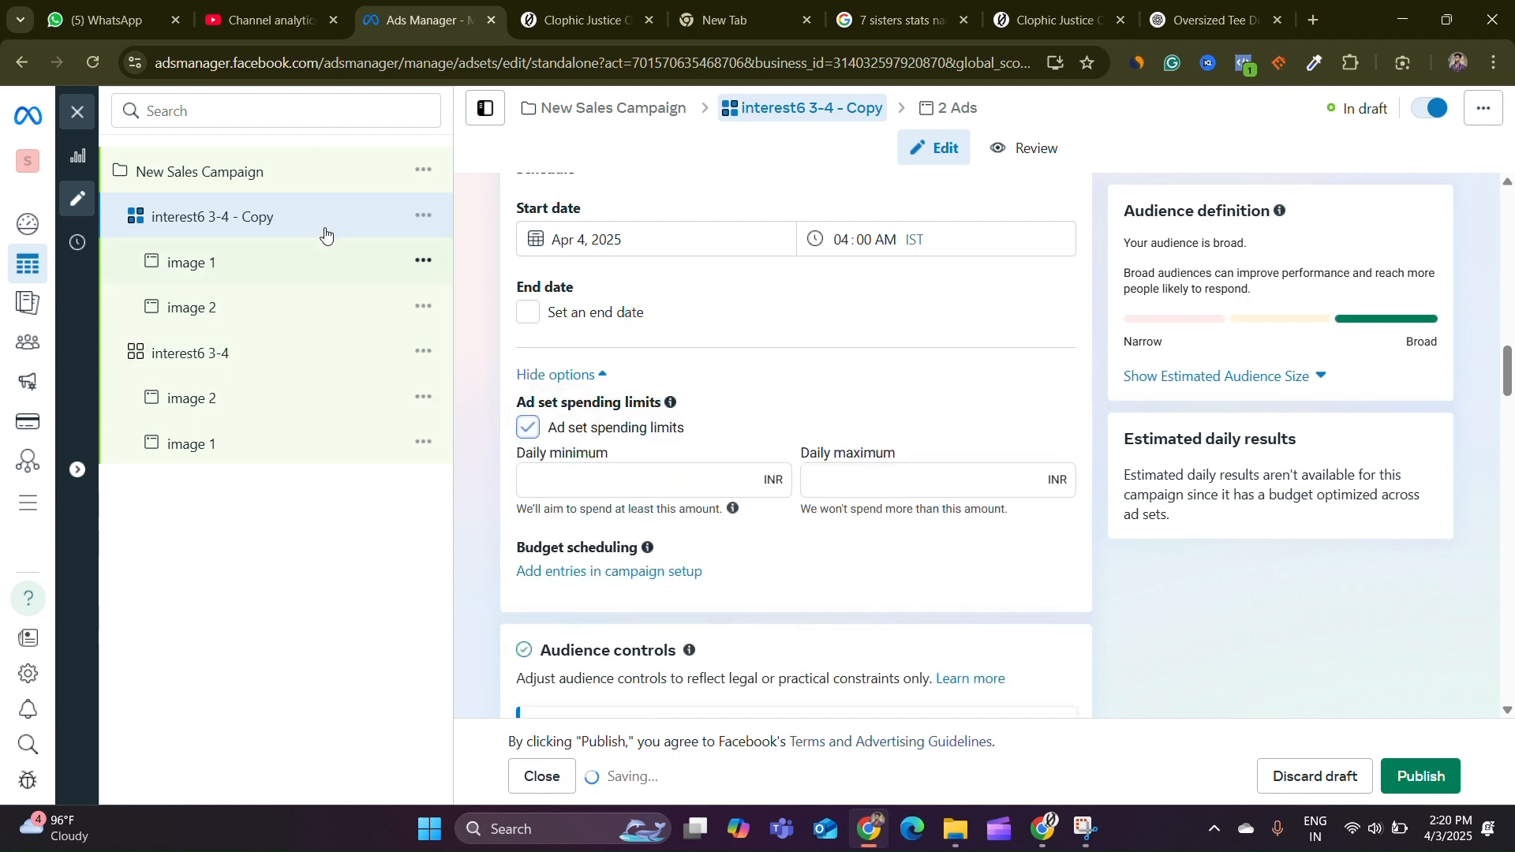
{"action": "left_click", "coordinate": [581, 481]}
{"action": "type", "text": "100"}
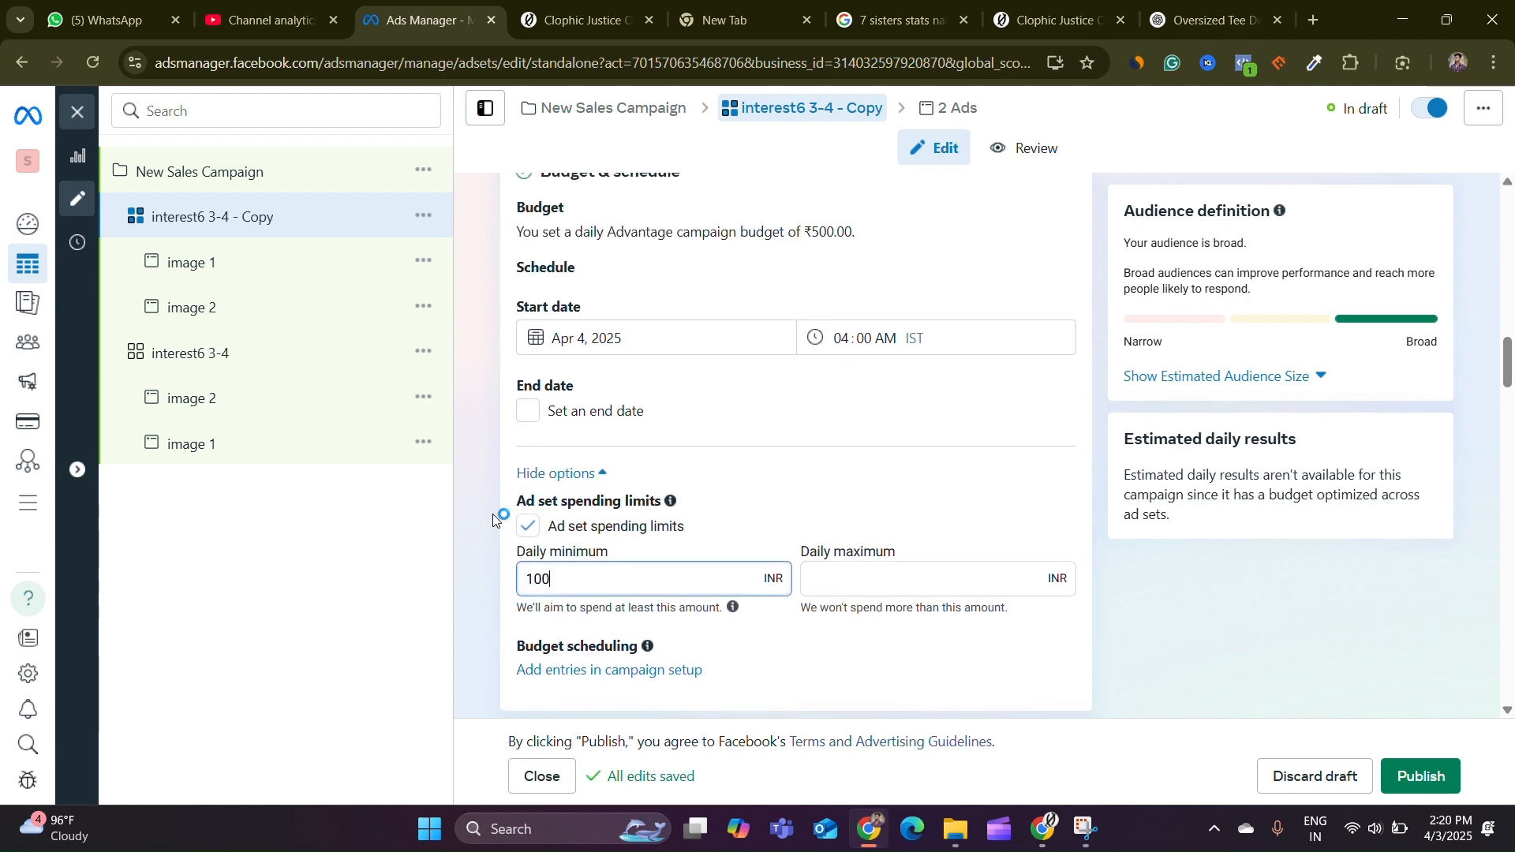
{"action": "left_click", "coordinate": [494, 519]}
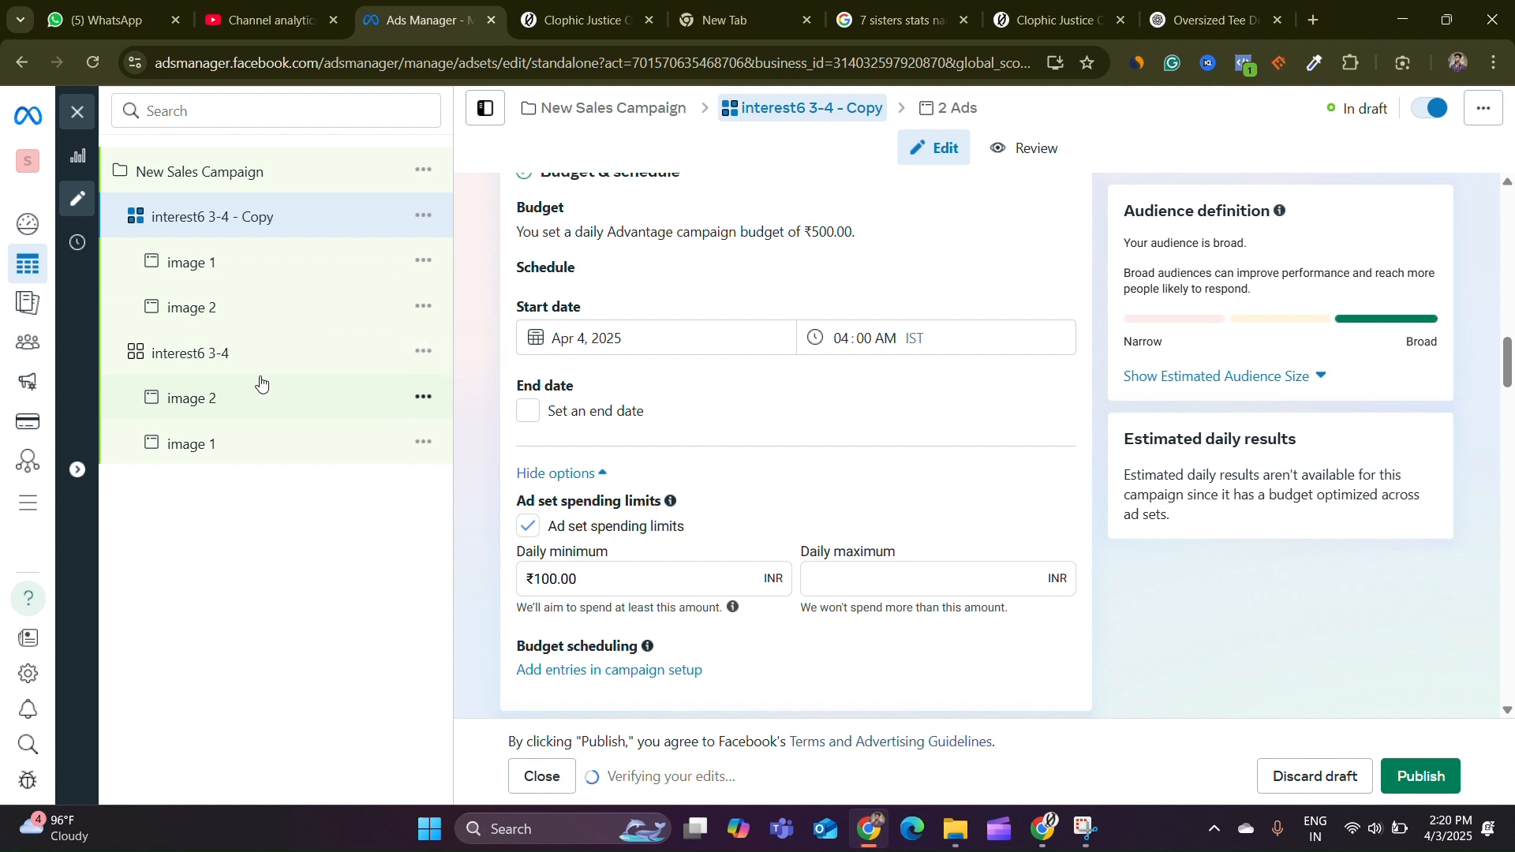
Scroll through the copied ad set's audience and placement settings
{"action": "scroll", "coordinate": [586, 453], "scroll_direction": "down", "scroll_amount": 1}
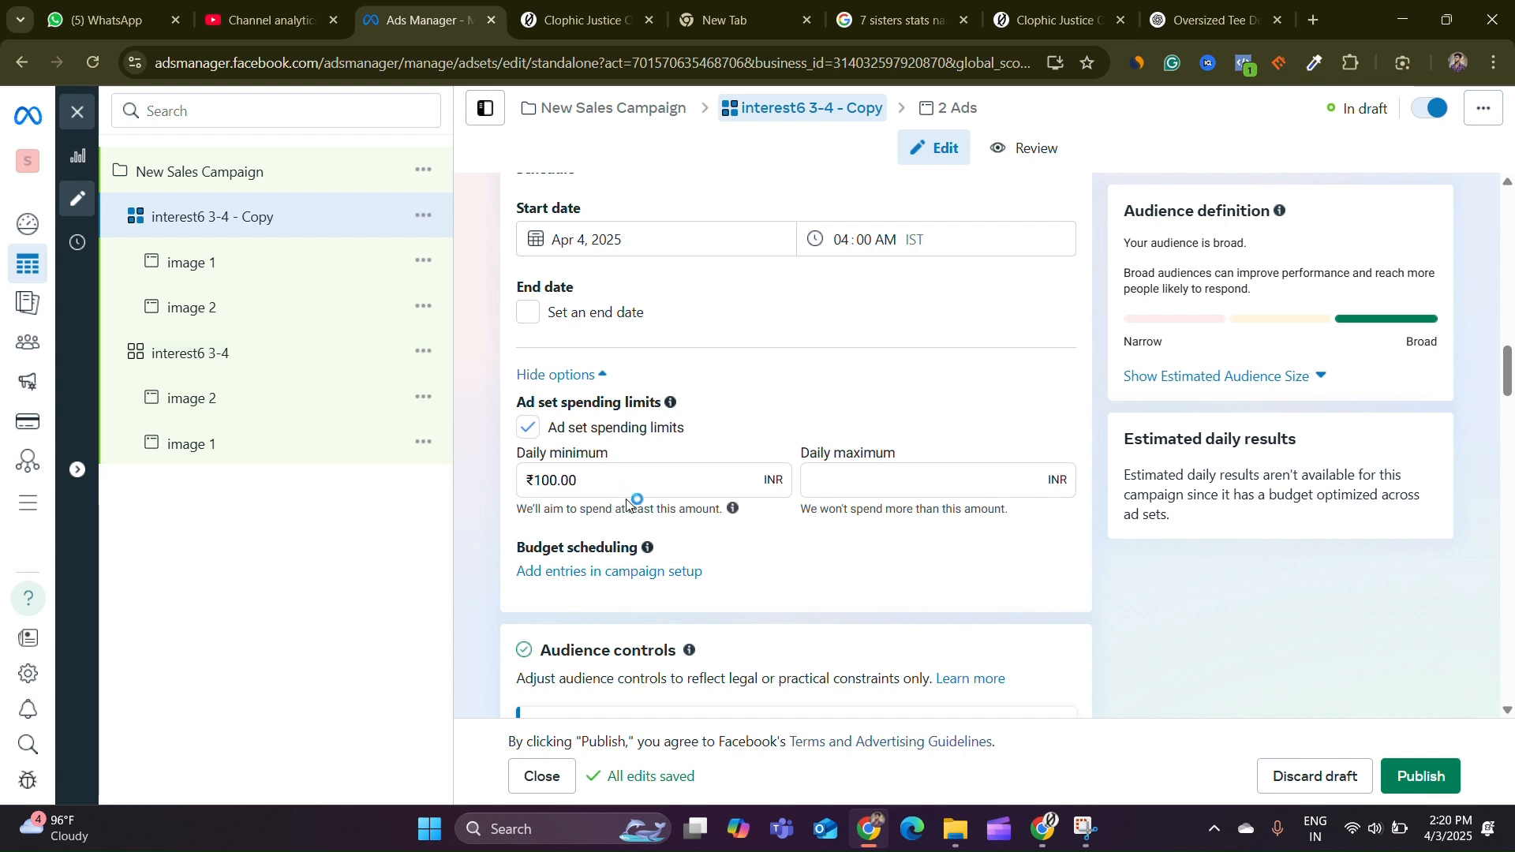
{"action": "scroll", "coordinate": [709, 497], "scroll_direction": "down", "scroll_amount": 5}
{"action": "scroll", "coordinate": [708, 497], "scroll_direction": "down", "scroll_amount": 12}
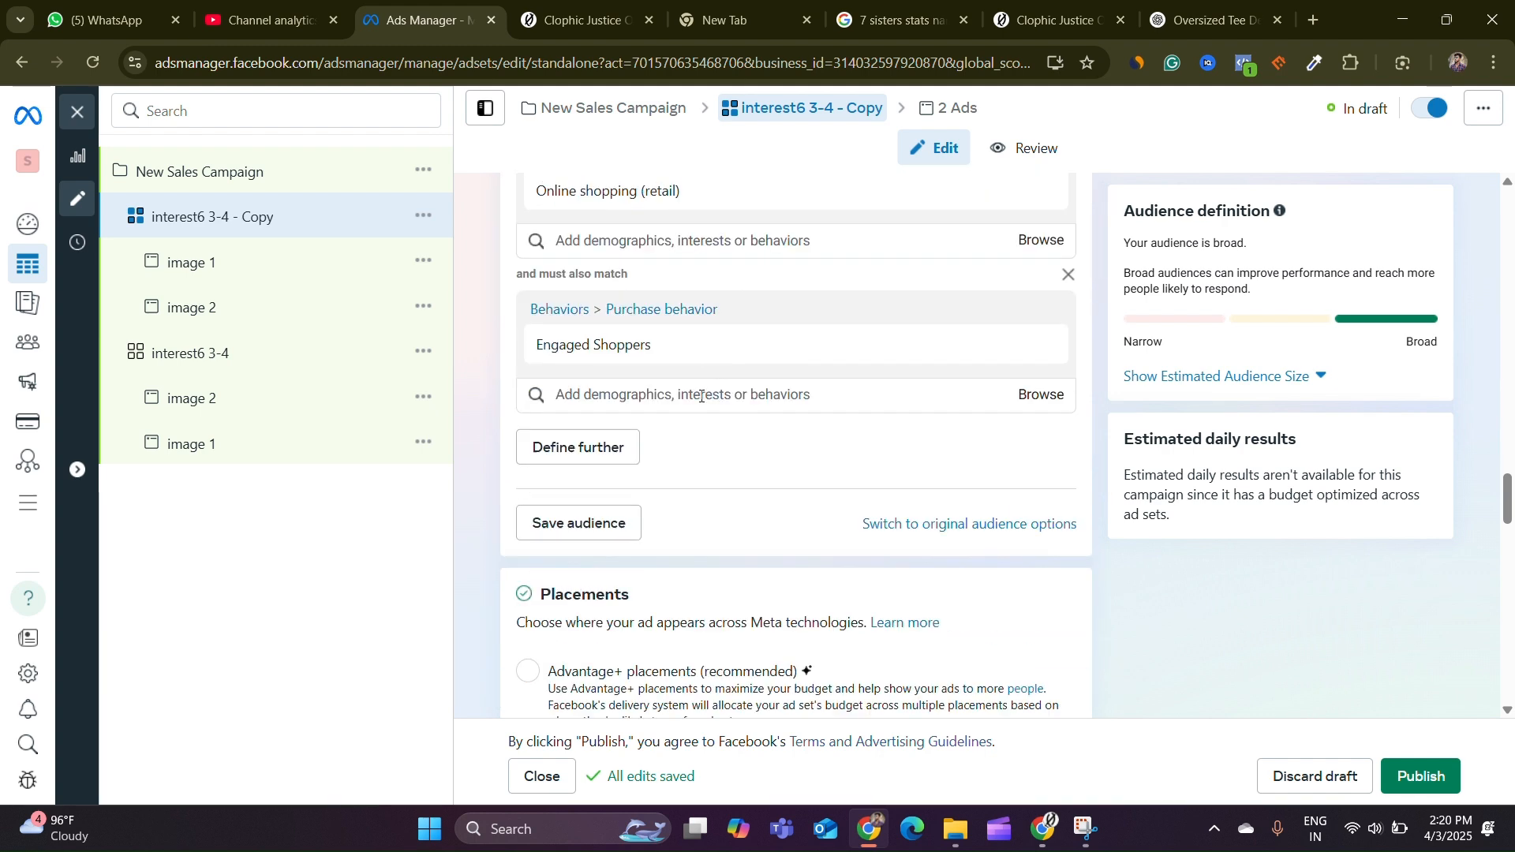
{"action": "scroll", "coordinate": [733, 419], "scroll_direction": "up", "scroll_amount": 5}
{"action": "scroll", "coordinate": [733, 419], "scroll_direction": "down", "scroll_amount": 15}
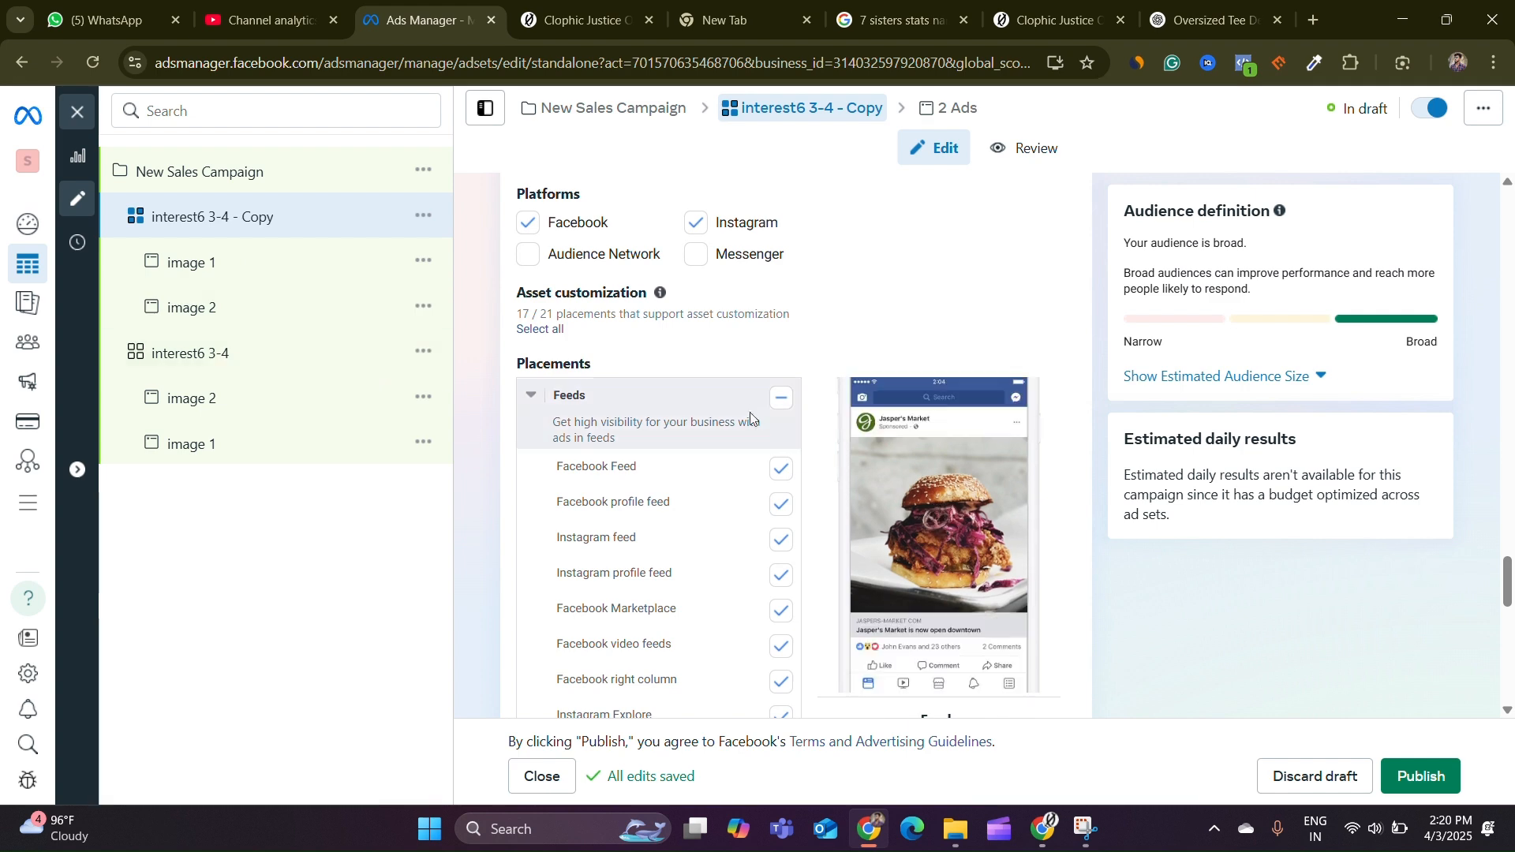
{"action": "scroll", "coordinate": [811, 421], "scroll_direction": "down", "scroll_amount": 7}
{"action": "scroll", "coordinate": [810, 421], "scroll_direction": "down", "scroll_amount": 5}
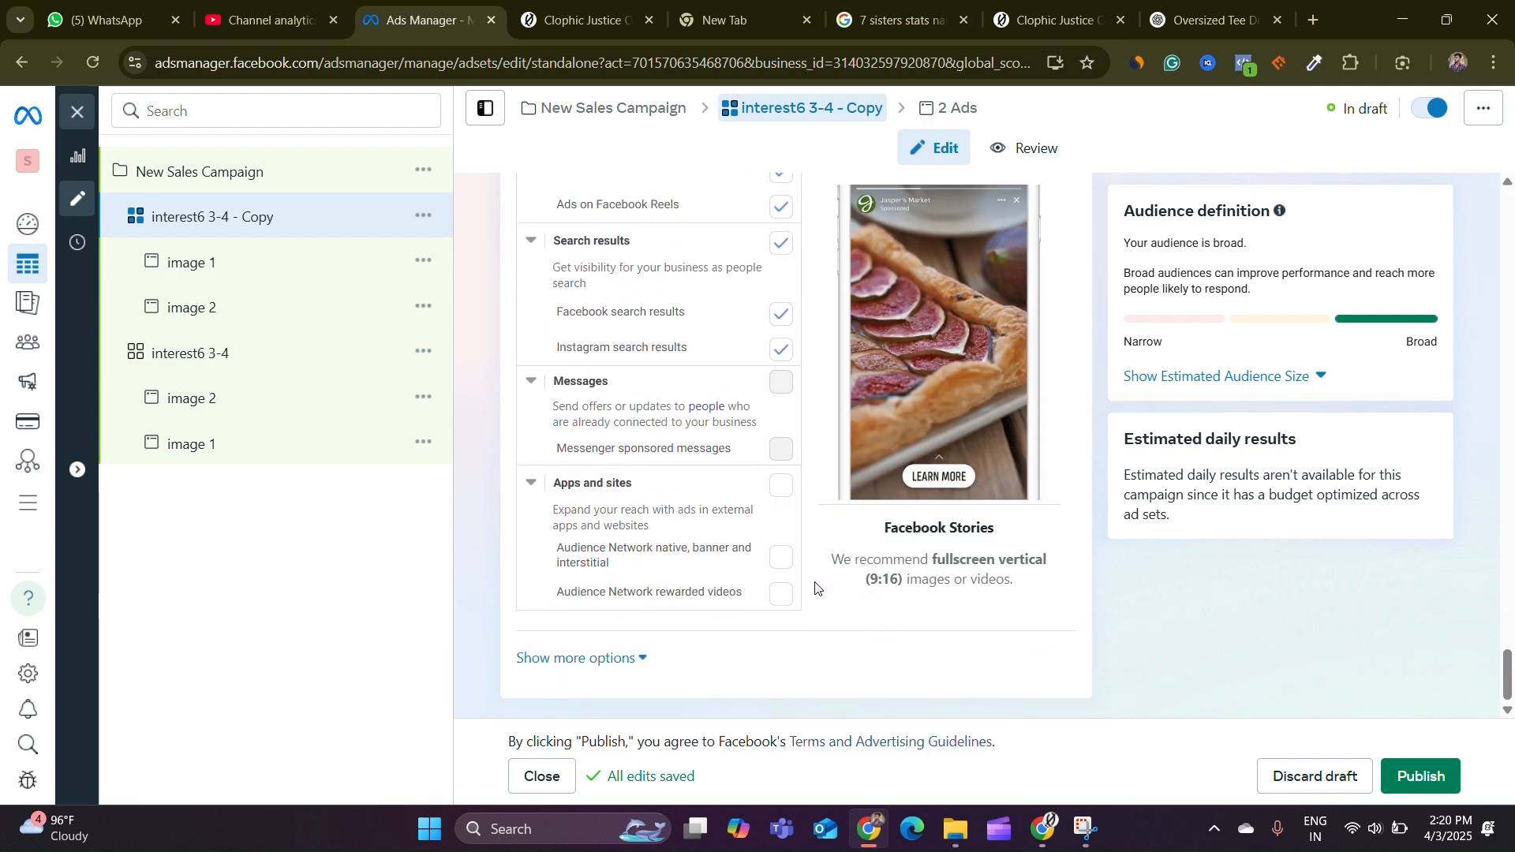
Publish the New Sales Campaign with its ad sets and ads
{"action": "left_click", "coordinate": [209, 162]}
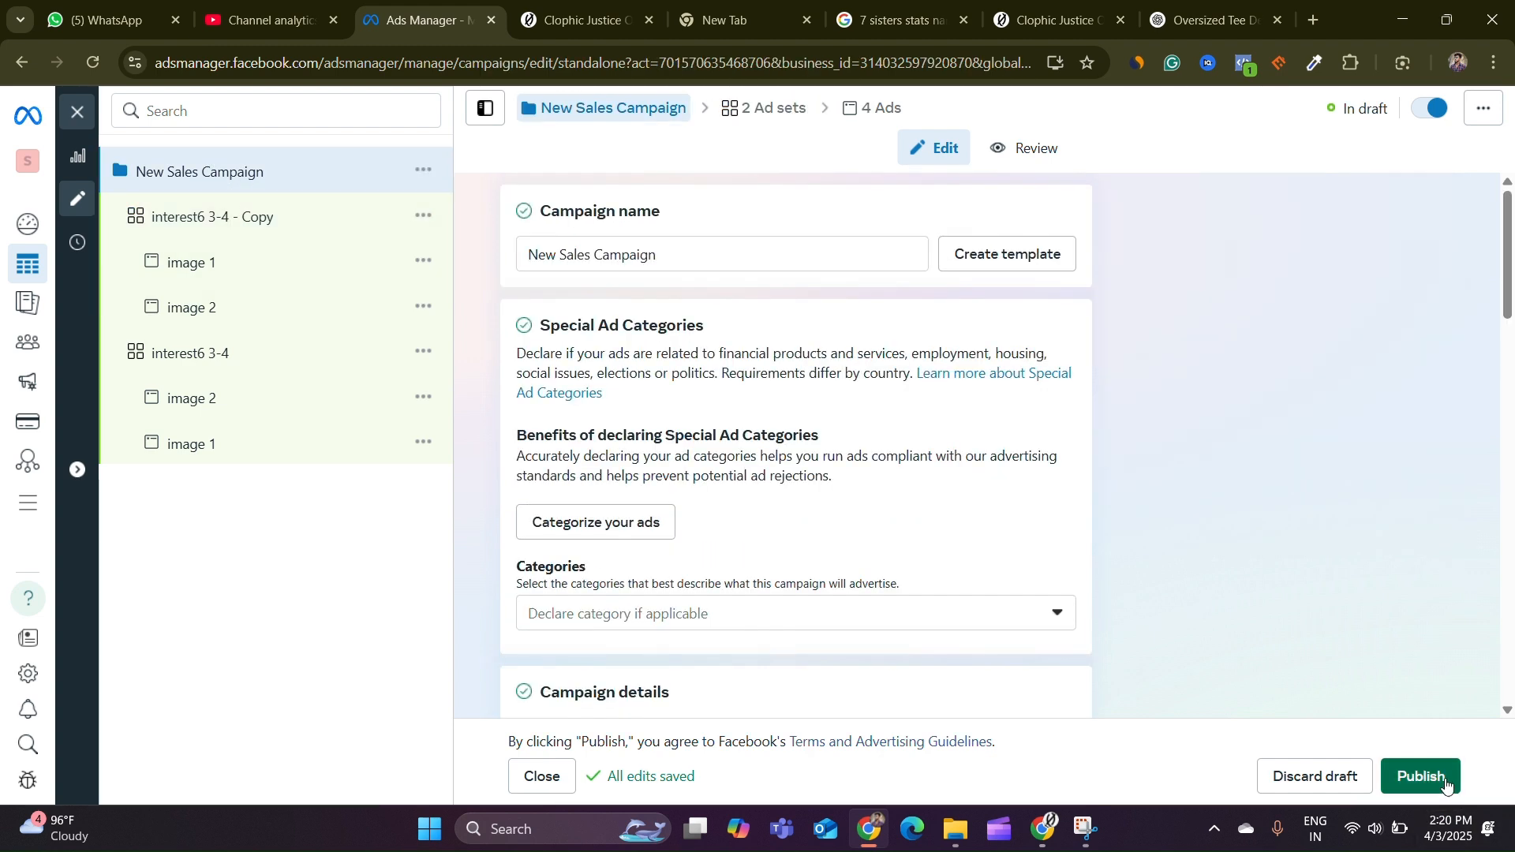
{"action": "left_click", "coordinate": [1446, 782]}
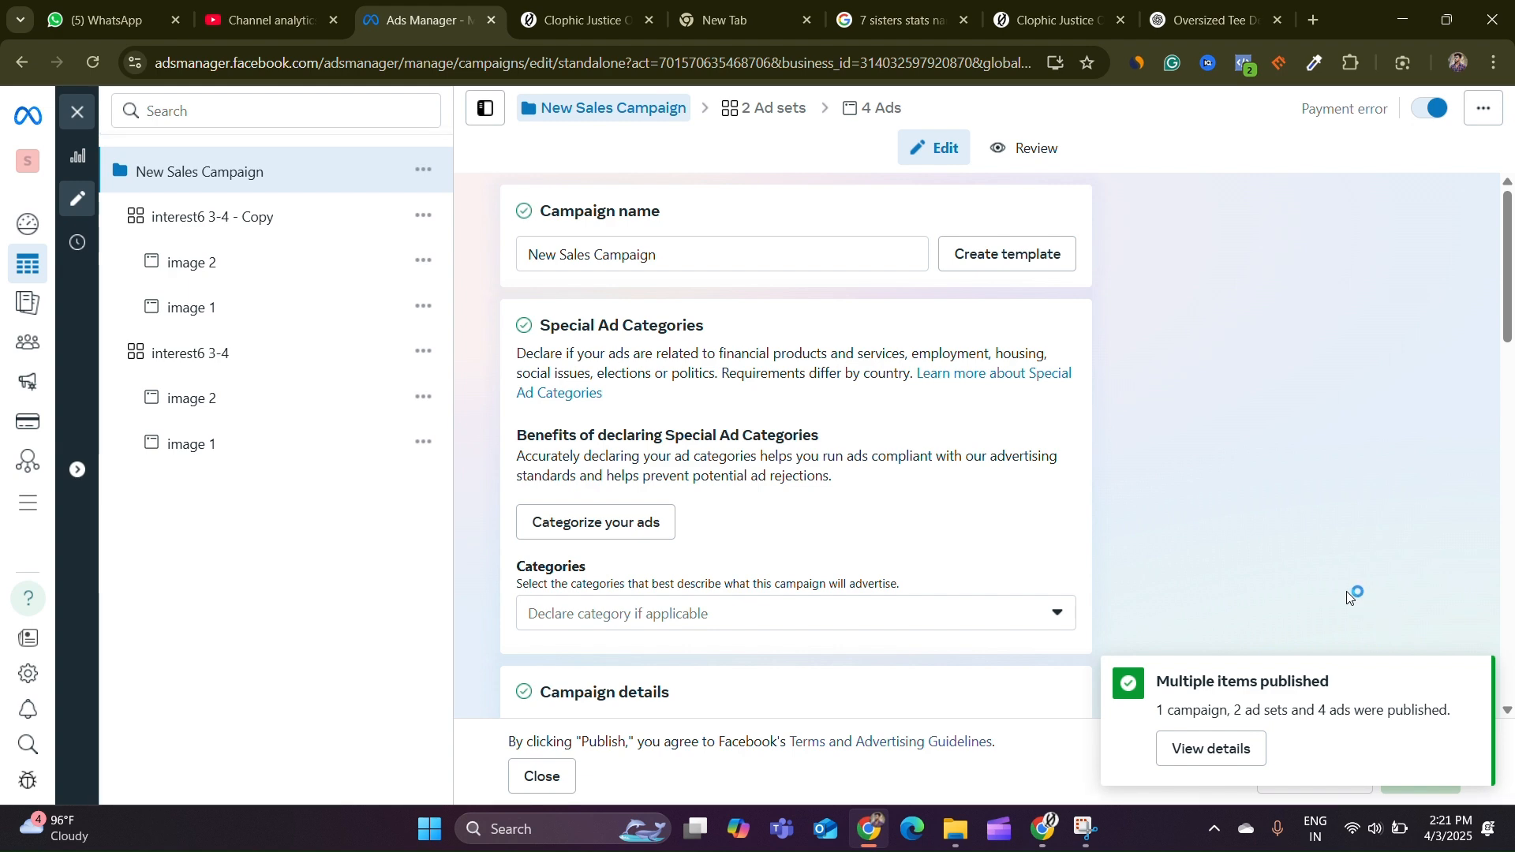
{"action": "left_click", "coordinate": [1469, 676]}
Close the editor and clear the ad set and ad selection filters in the campaigns list
{"action": "left_click", "coordinate": [76, 118]}
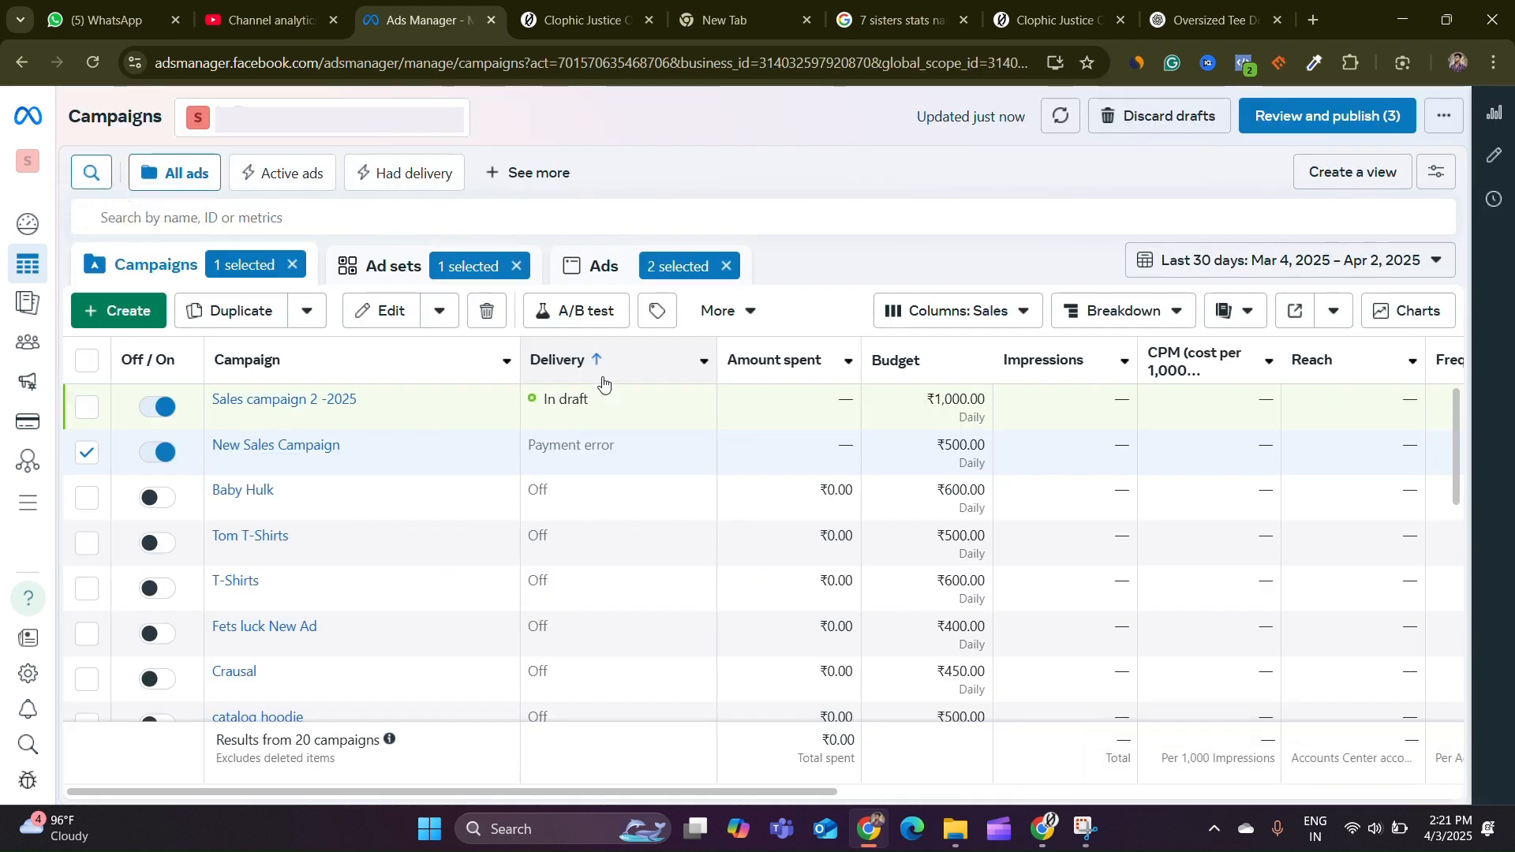
{"action": "left_click", "coordinate": [517, 266]}
{"action": "left_click", "coordinate": [733, 266]}
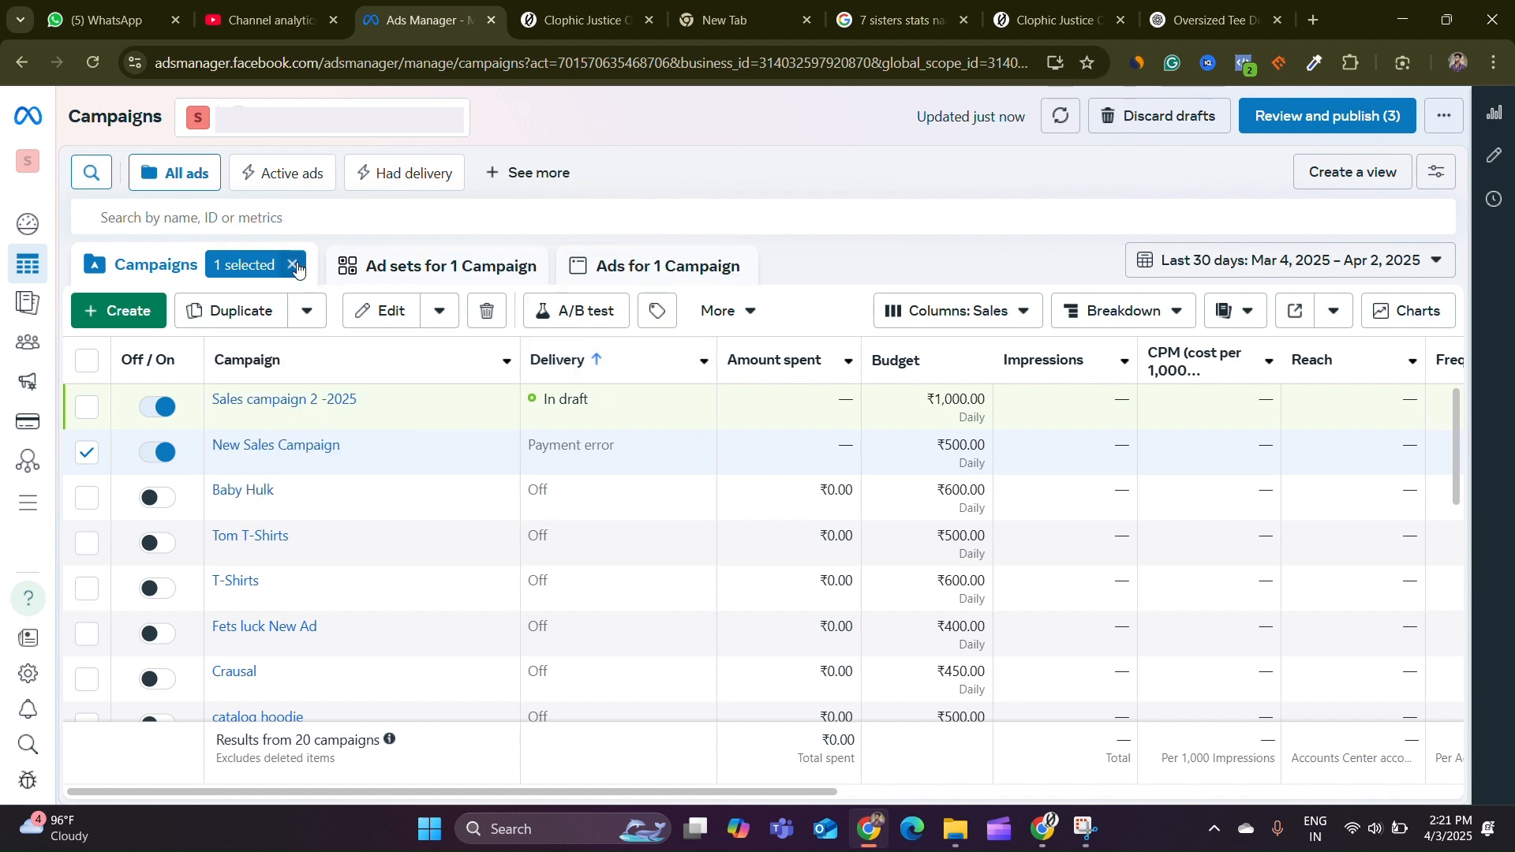